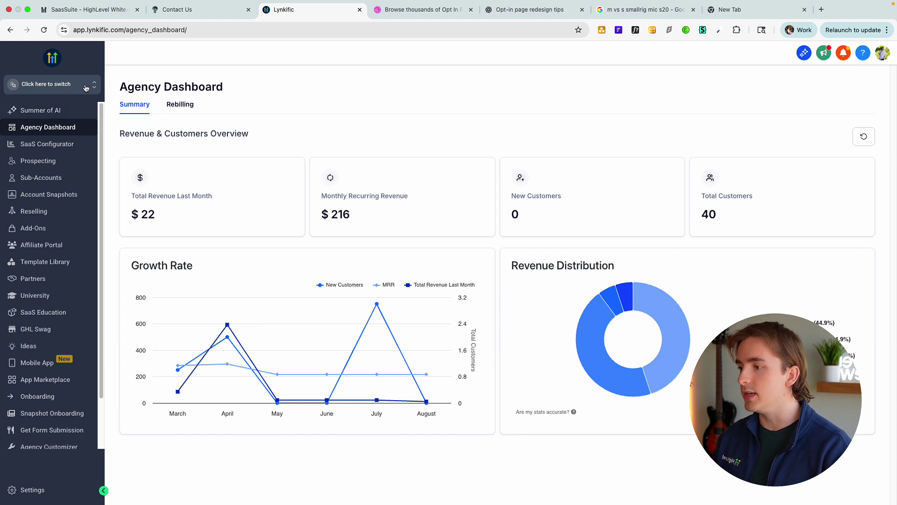
Examine the HighLevel Pro SaaS plan trial page, including its 14-day trial offer, monthly price and feature list
left_click(206, 105)
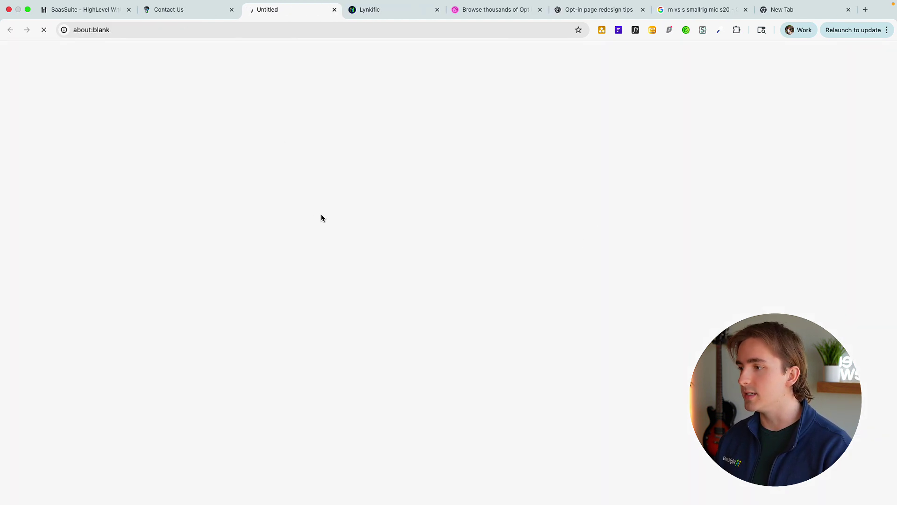
scroll(491, 251, "down", 2)
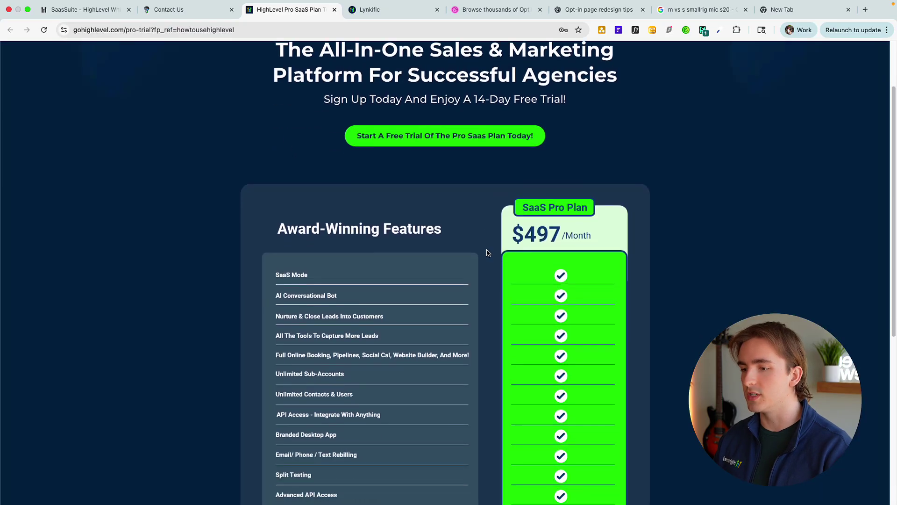
scroll(486, 252, "up", 2)
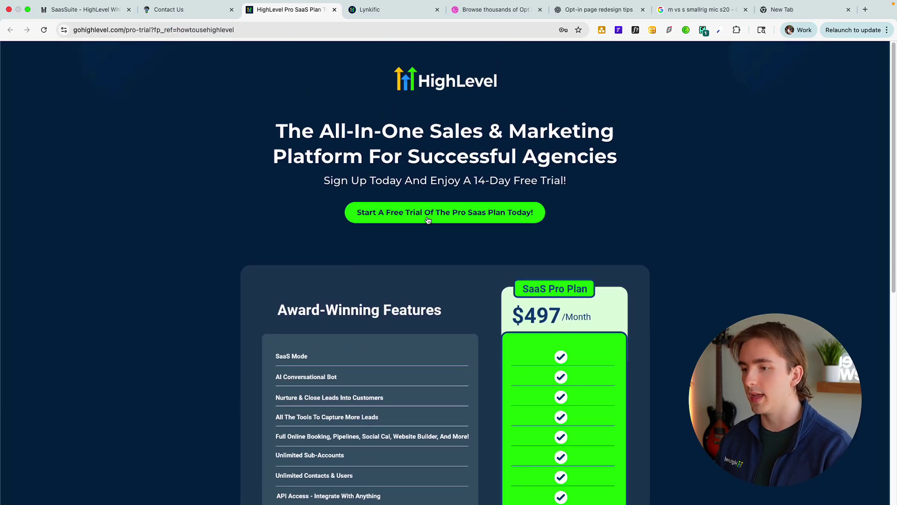
left_click_drag(449, 180, 576, 183)
left_click(572, 183)
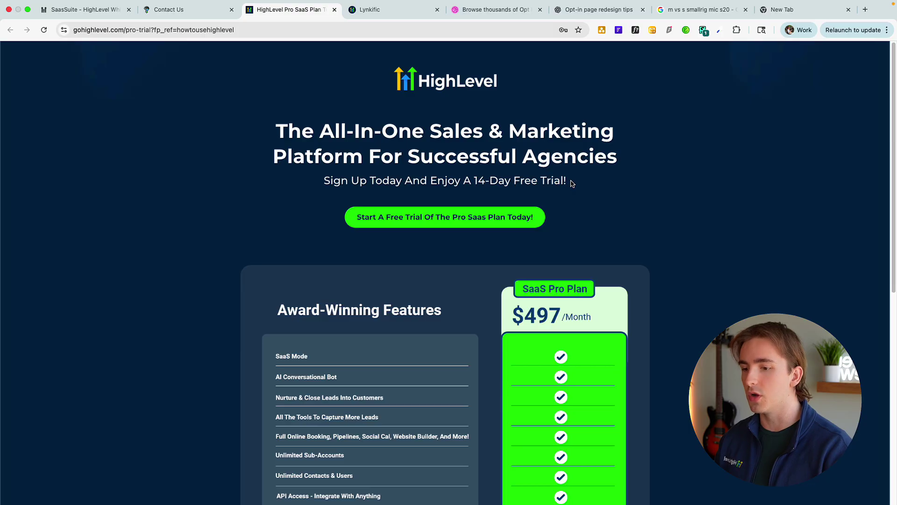
left_click_drag(515, 315, 584, 318)
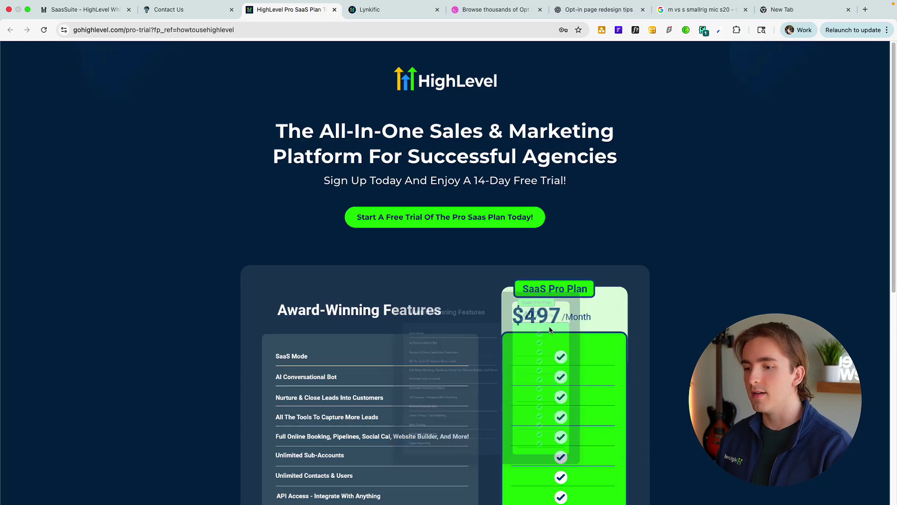
scroll(500, 295, "down", 10)
scroll(500, 296, "up", 10)
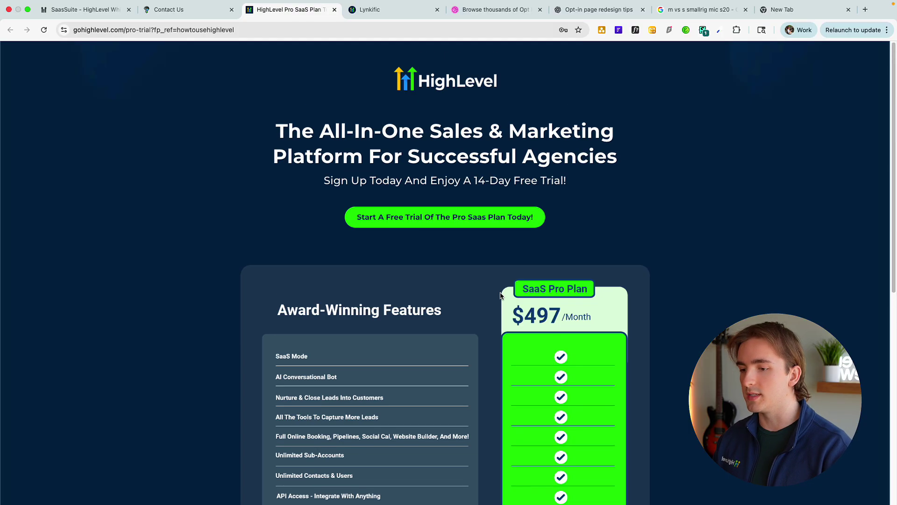
View the first page of the 14-day HighLevel Pro trial sign-up form, leaving it blank
left_click(466, 214)
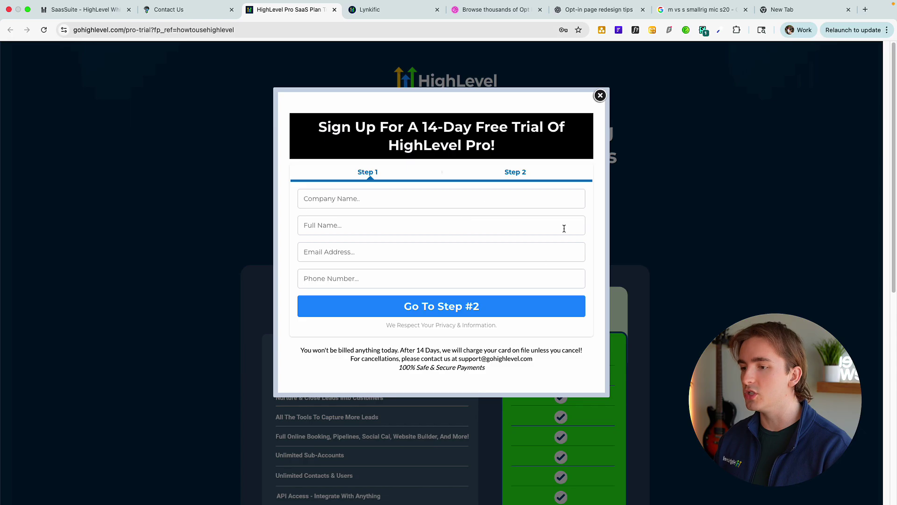
left_click(599, 95)
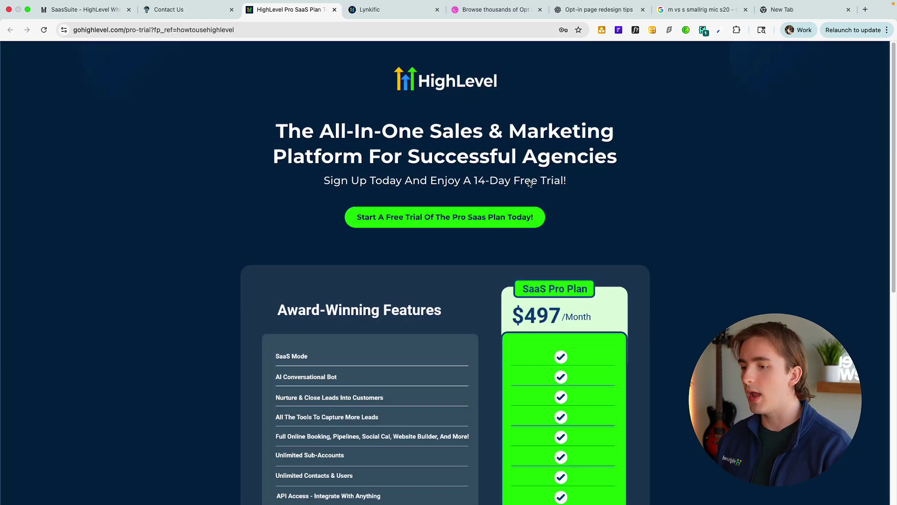
left_click(492, 224)
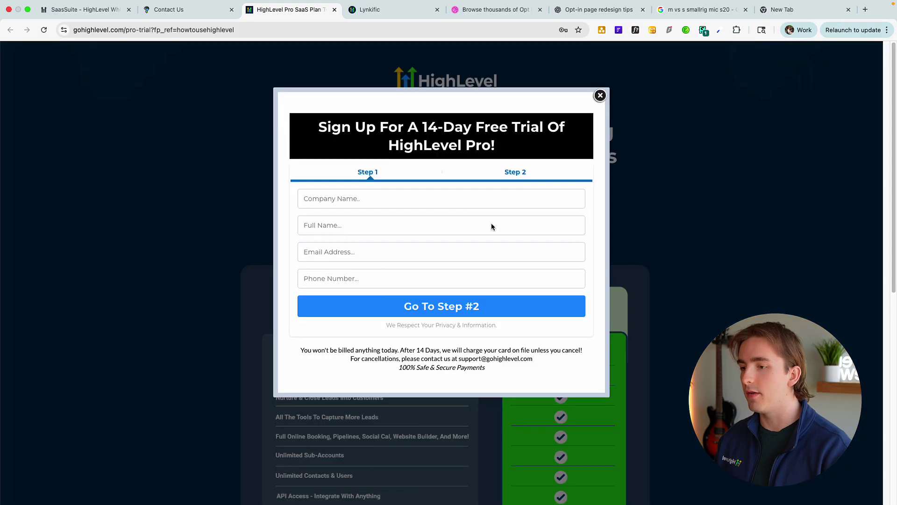
left_click(600, 95)
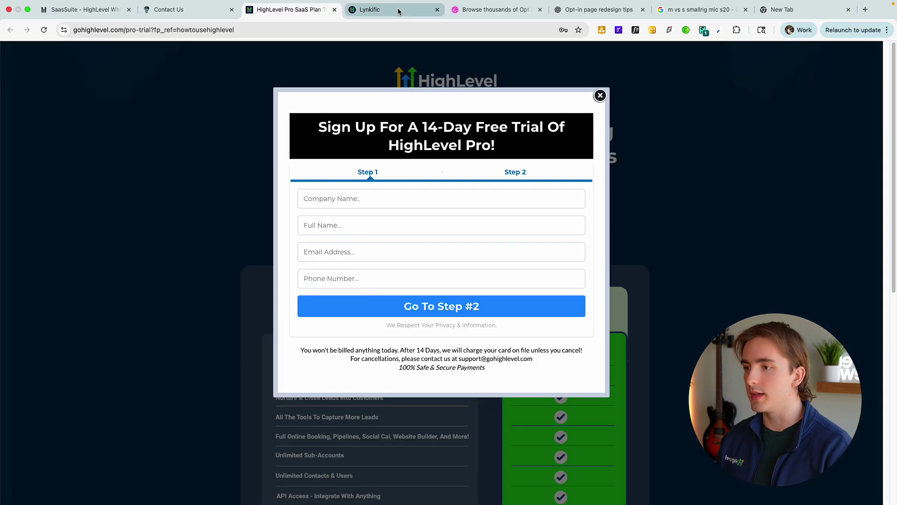
Switch to the Lynkific agency account and open its company settings
left_click(398, 12)
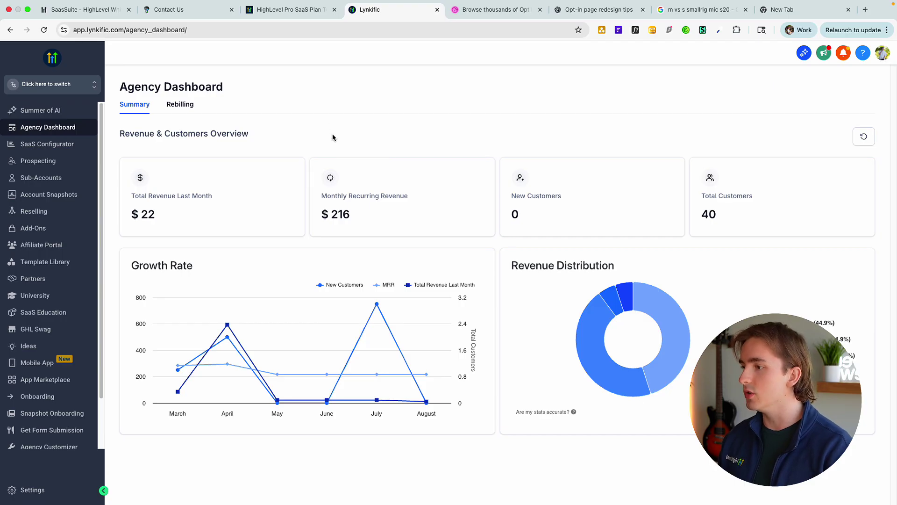
left_click(74, 30)
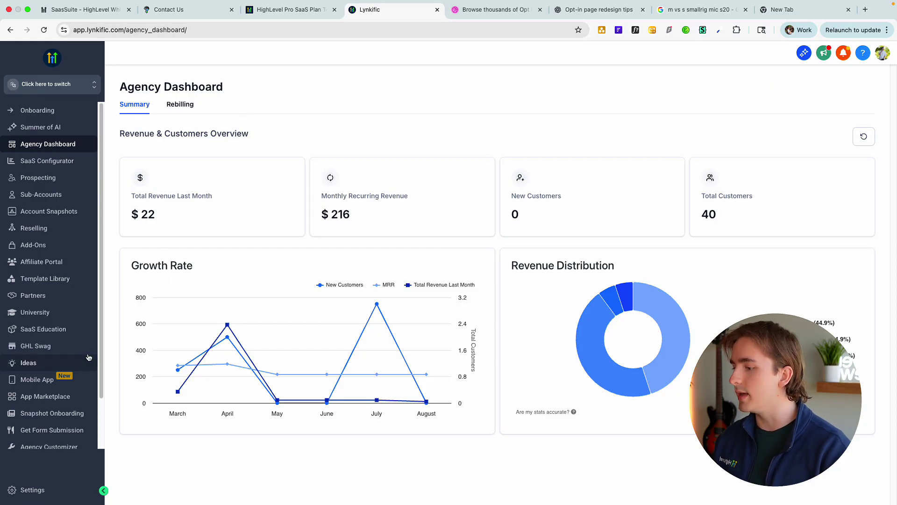
left_click(32, 489)
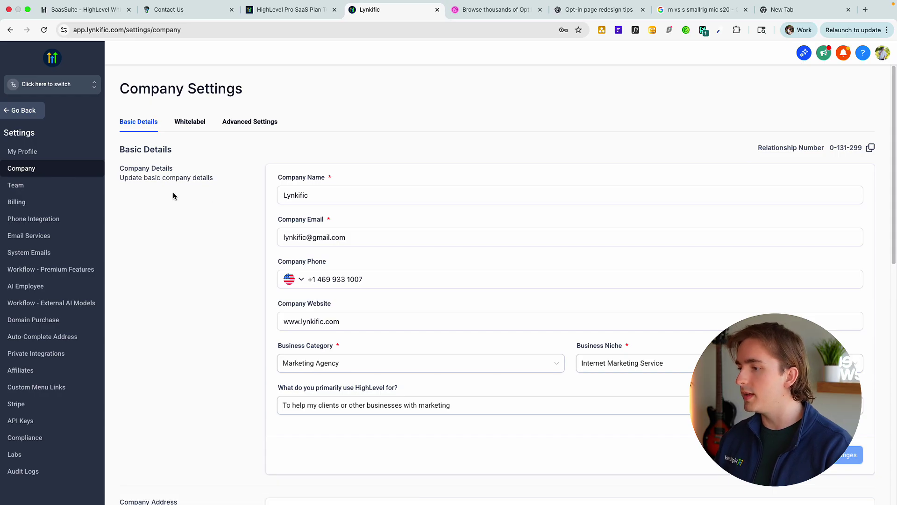
scroll(252, 295, "down", 2)
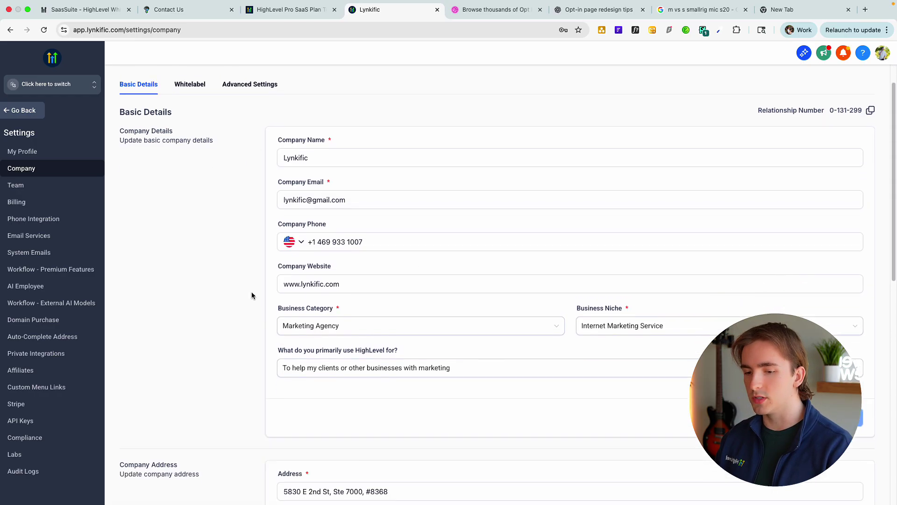
scroll(259, 293, "up", 2)
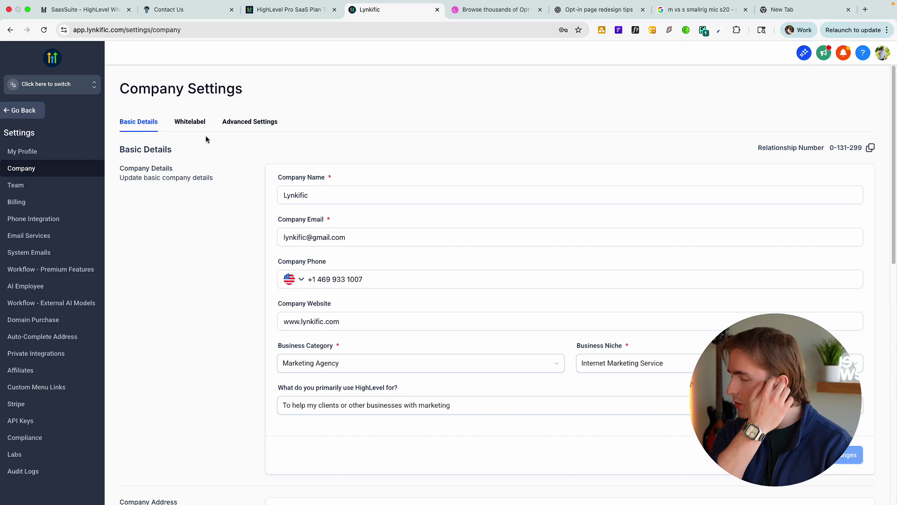
Open the company's Whitelabel settings and review the logo, domain, policy and custom JS sections
left_click(190, 123)
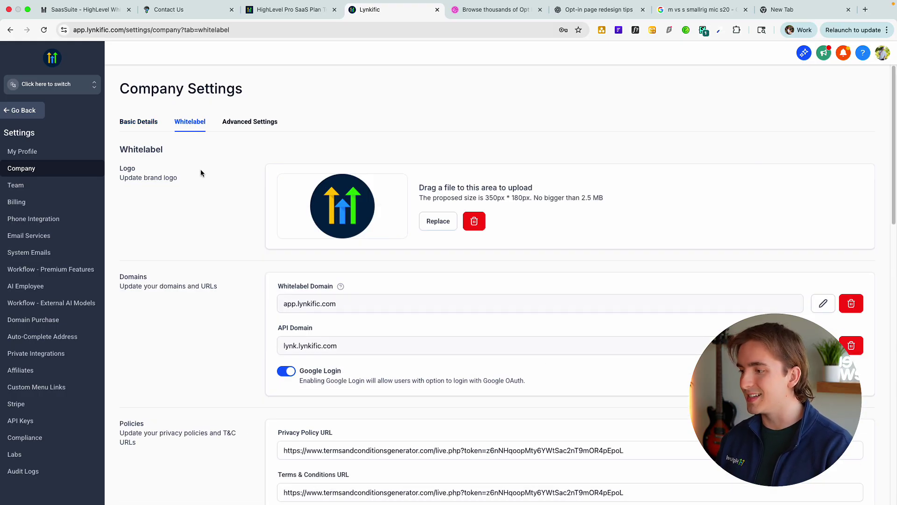
scroll(336, 225, "down", 3)
scroll(339, 225, "down", 2)
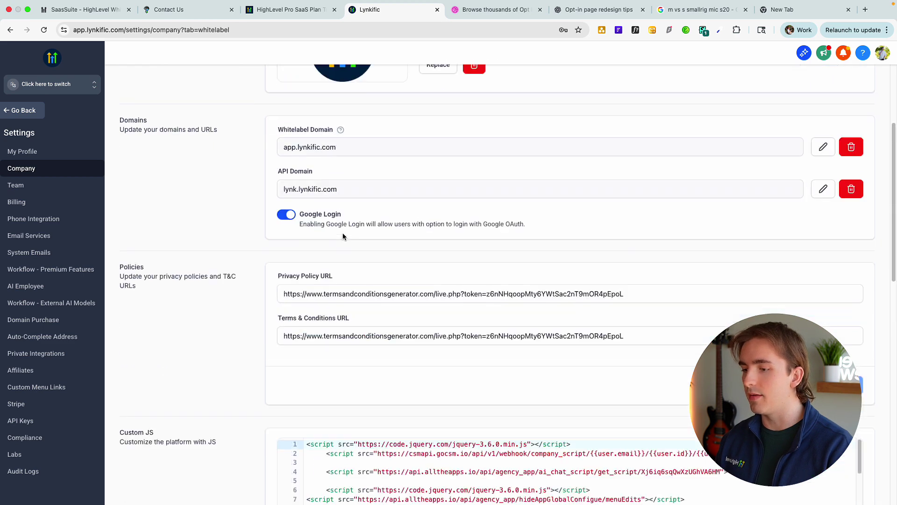
scroll(343, 233, "up", 5)
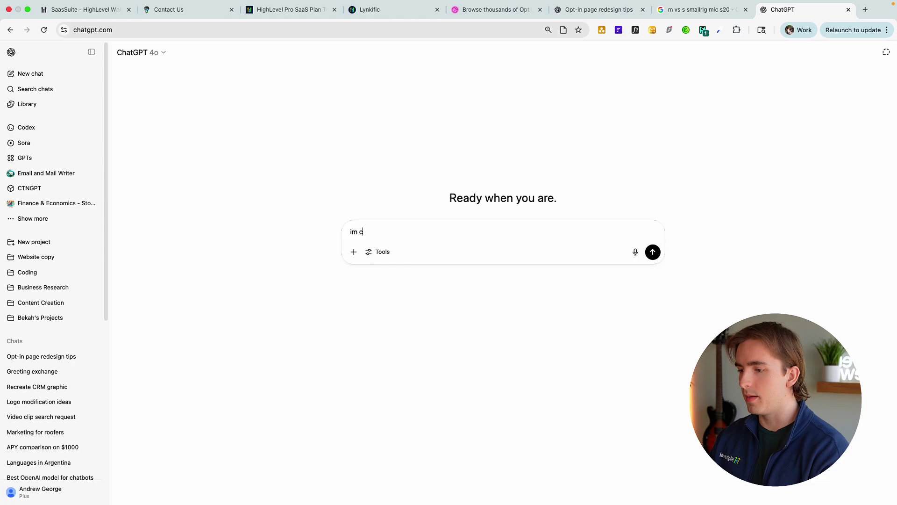
Send ChatGPT the prompt "im creating a calendar app for real estate agents and i need a logo, design a 1x1 logo, minimalist, white background"
type("reat")
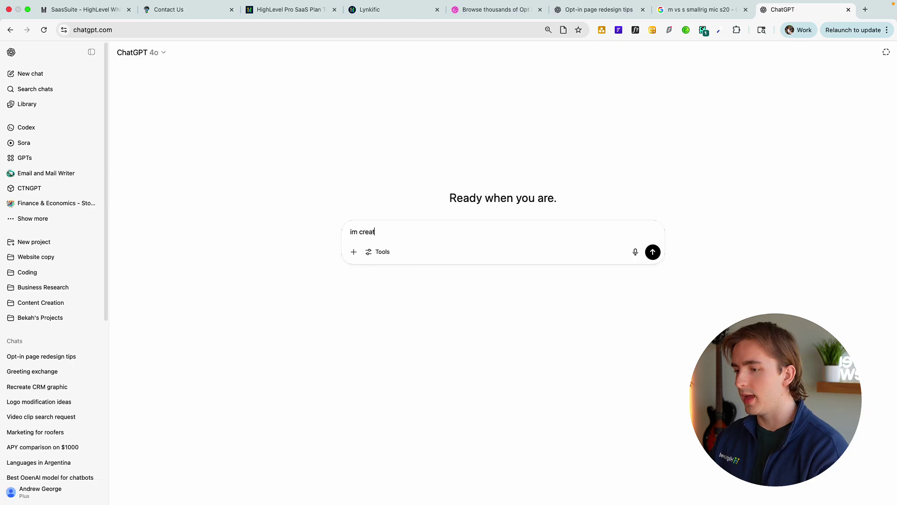
type("ing a calendar ")
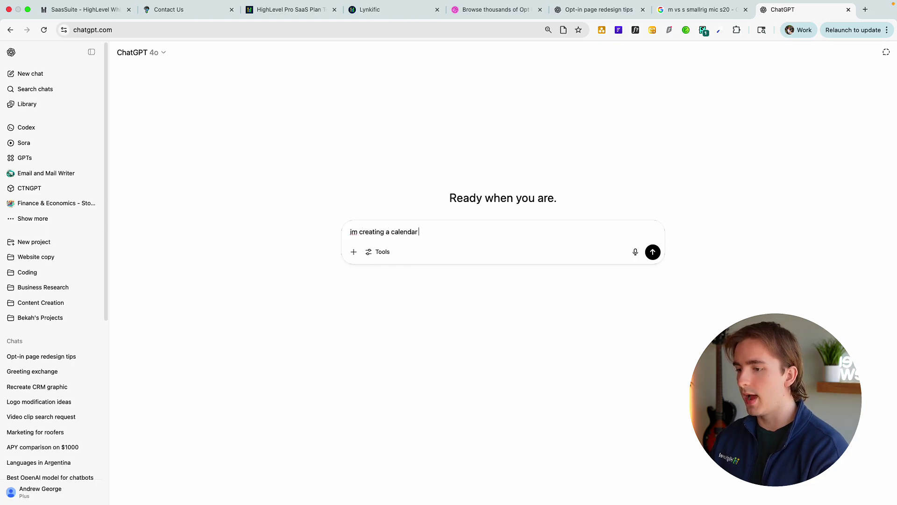
type("app for real e")
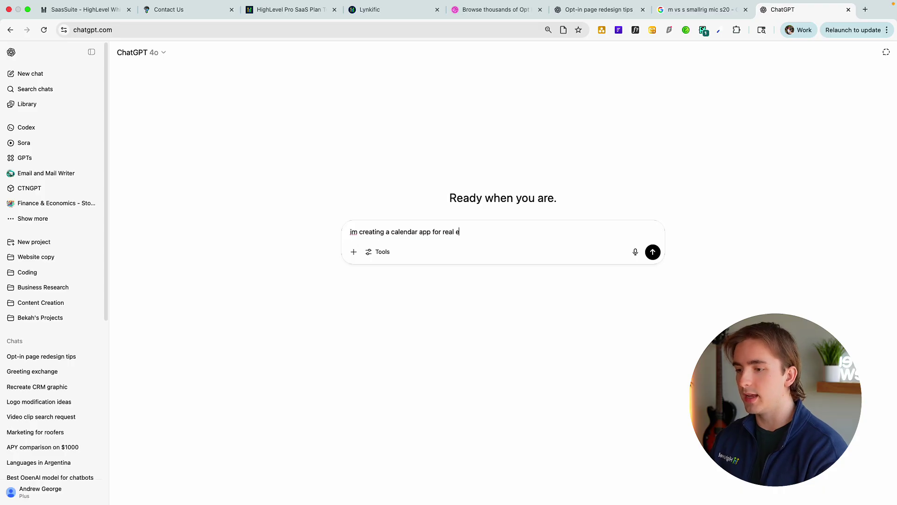
type("state agents a")
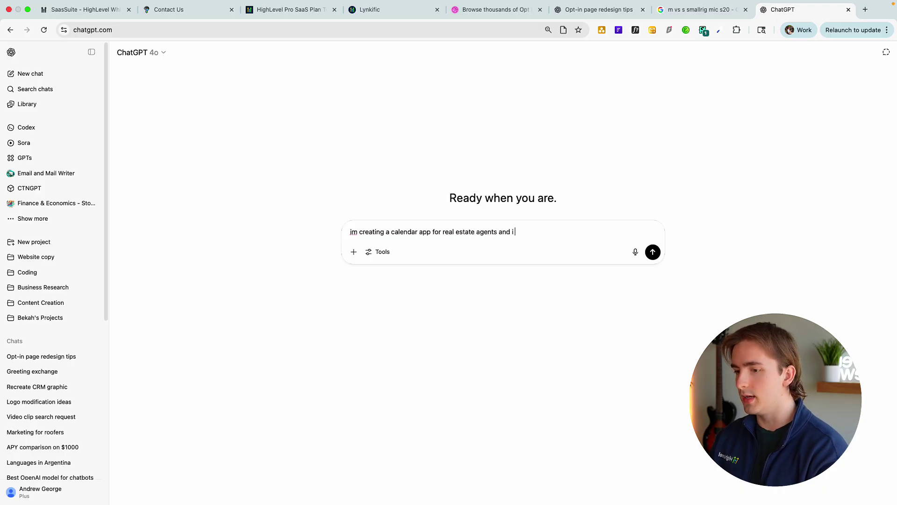
type("nd i")
type("n")
type("ckground")
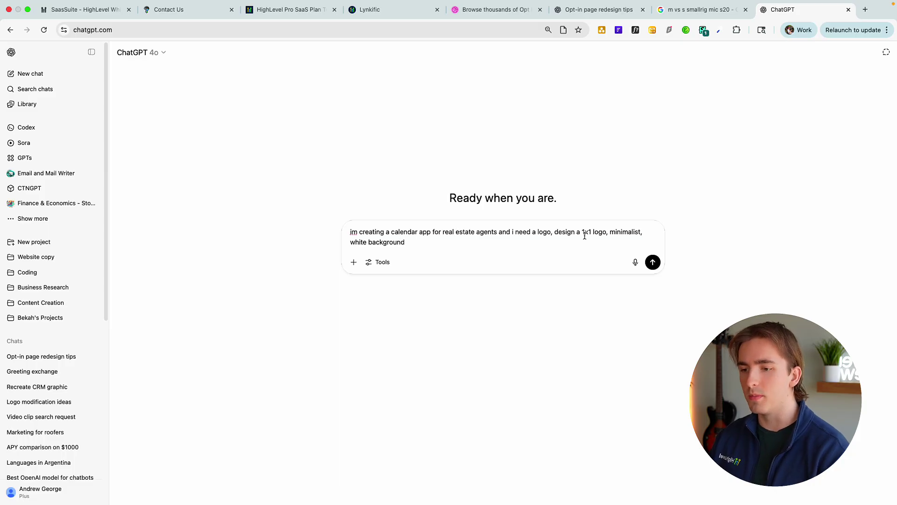
left_click(657, 264)
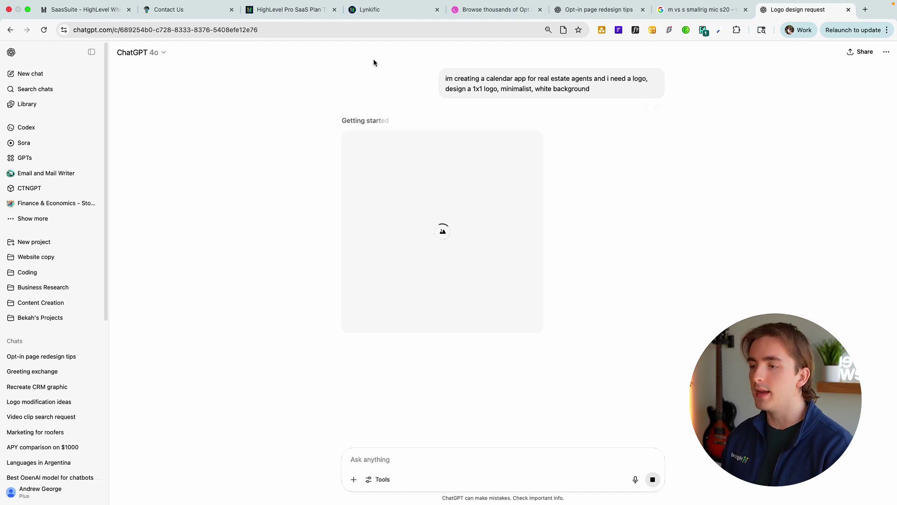
Return to the Lynkific Whitelabel settings and replace the brand logo with the blue looped-line logo
left_click(386, 12)
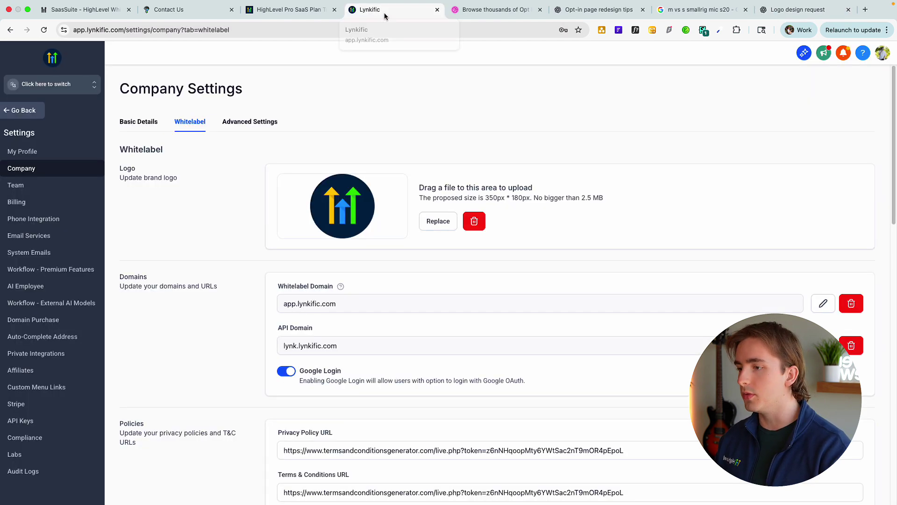
left_click(438, 223)
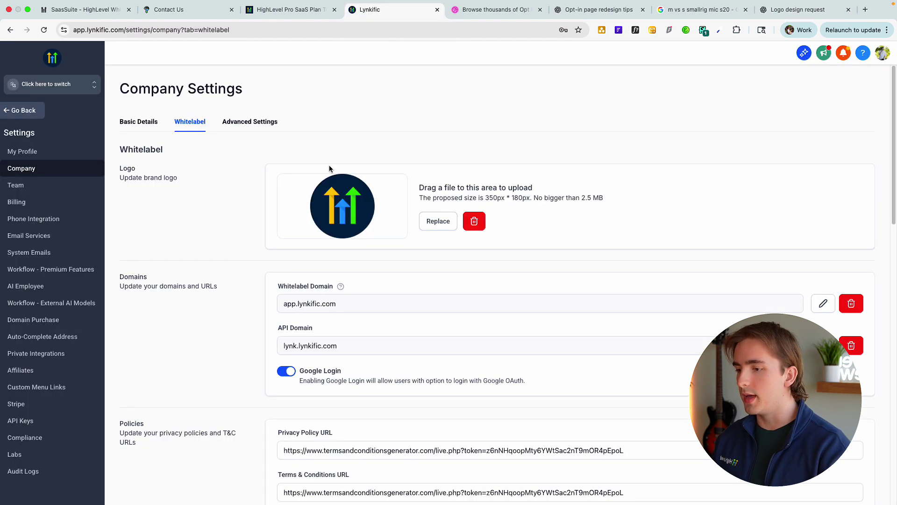
key("Escape")
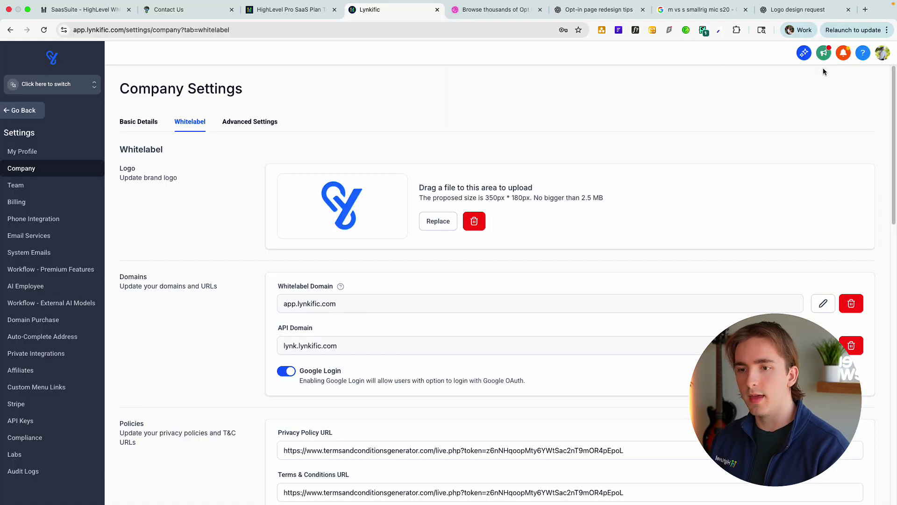
Switch to ChatGPT and check the generated real estate calendar logo against the prompt
left_click(808, 12)
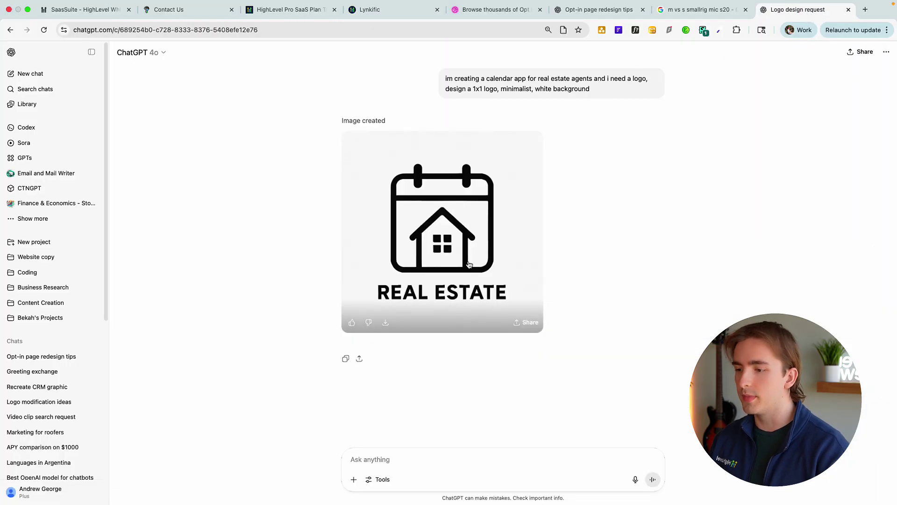
left_click_drag(445, 77, 622, 100)
left_click(581, 224)
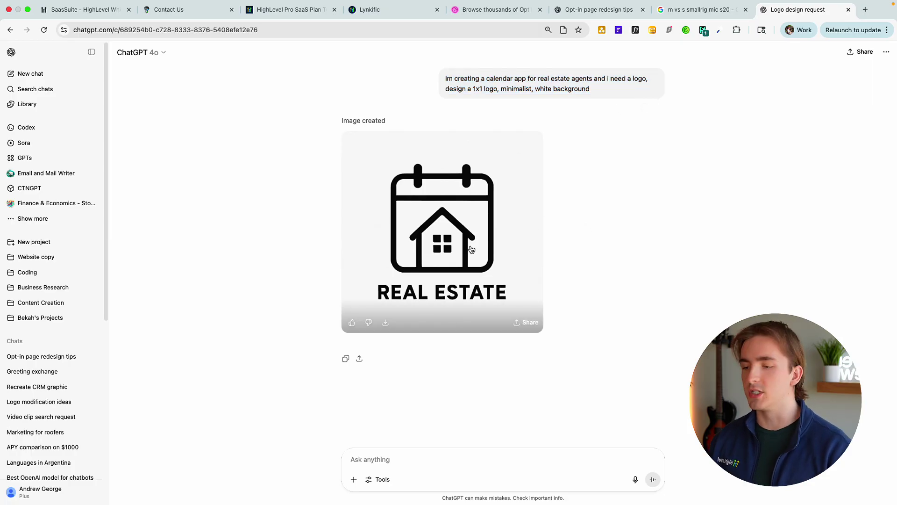
Return to the Lynkific Whitelabel settings and open the setup instructions for the Whitelabel Domain
left_click(376, 9)
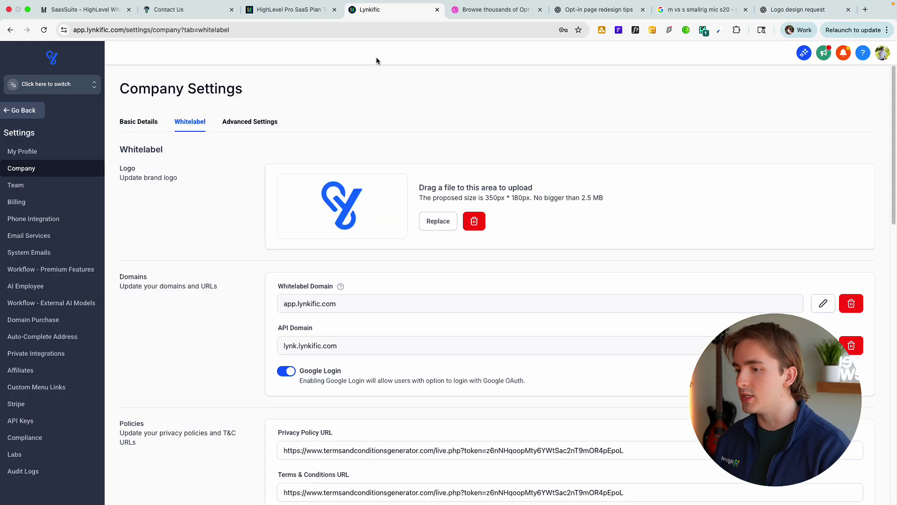
scroll(379, 228, "down", 3)
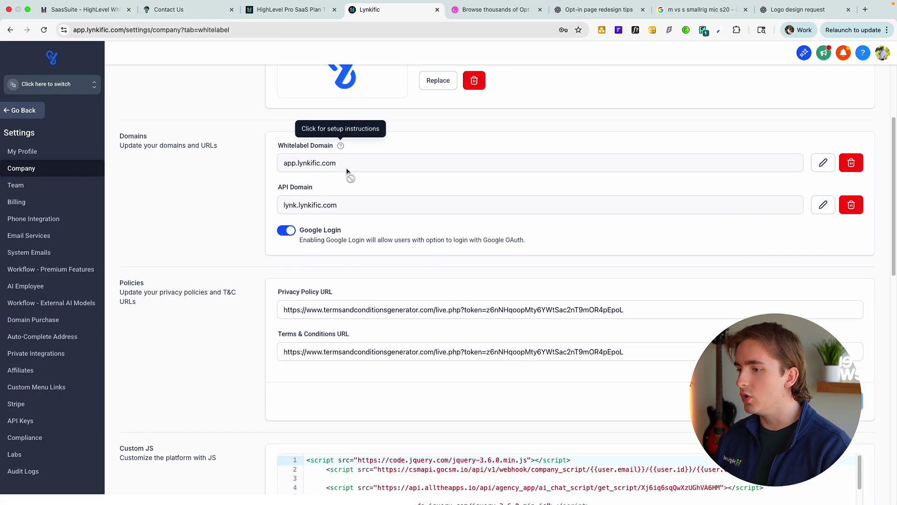
left_click(341, 147)
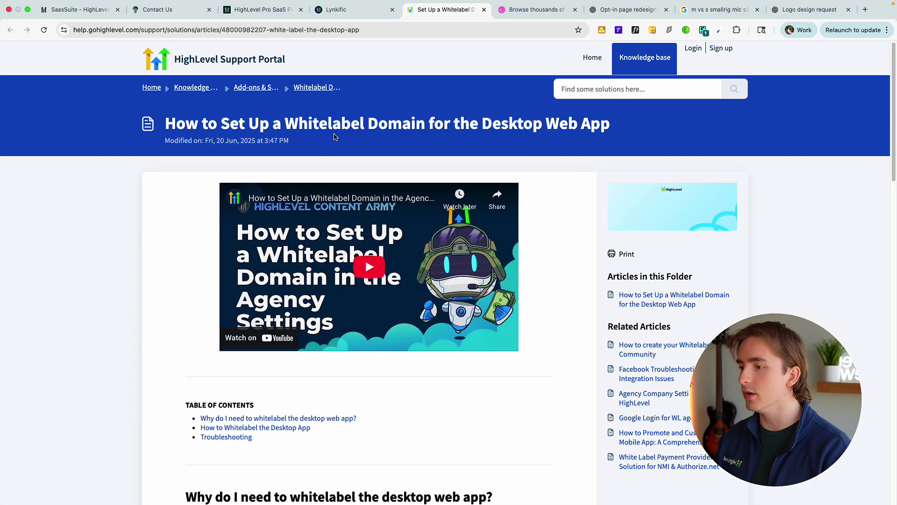
Briefly play and pause the whitelabel domain tutorial video and skim the support article
scroll(366, 257, "down", 2)
left_click(366, 229)
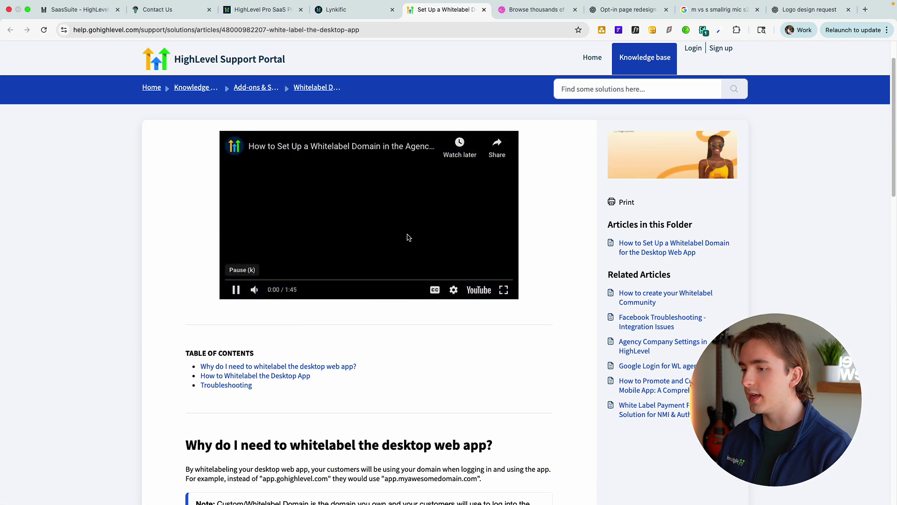
left_click(338, 200)
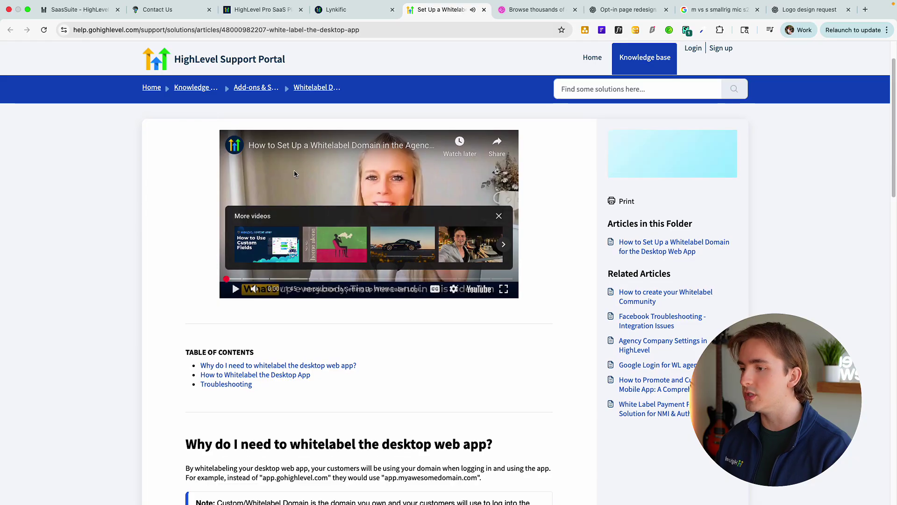
scroll(391, 200, "down", 3)
scroll(376, 231, "up", 4)
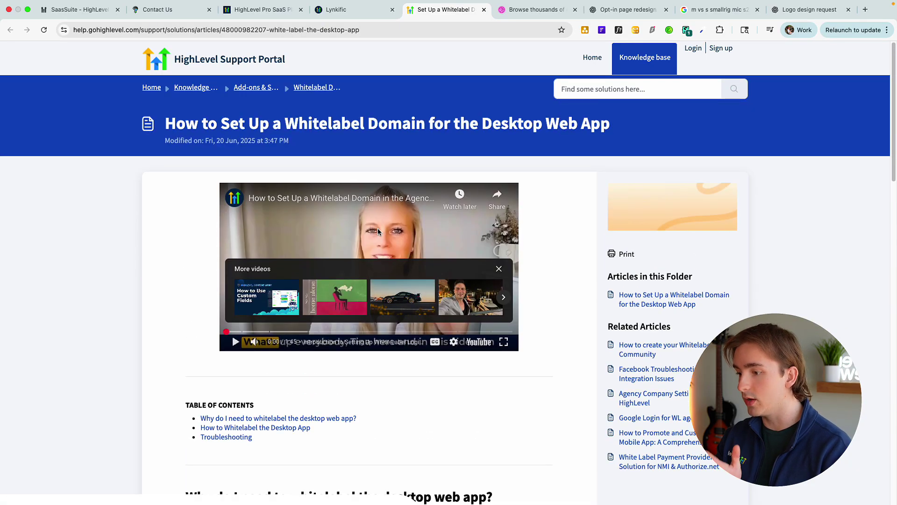
Read the support article's CNAME and whitelabel domain instructions, and return to the Lynkific Whitelabel settings
scroll(378, 228, "down", 8)
scroll(378, 233, "down", 4)
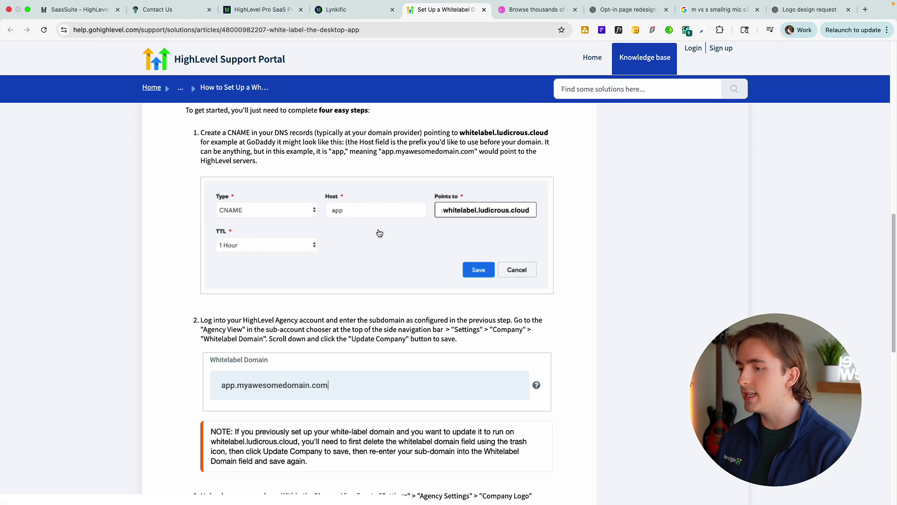
left_click(353, 10)
scroll(382, 249, "up", 3)
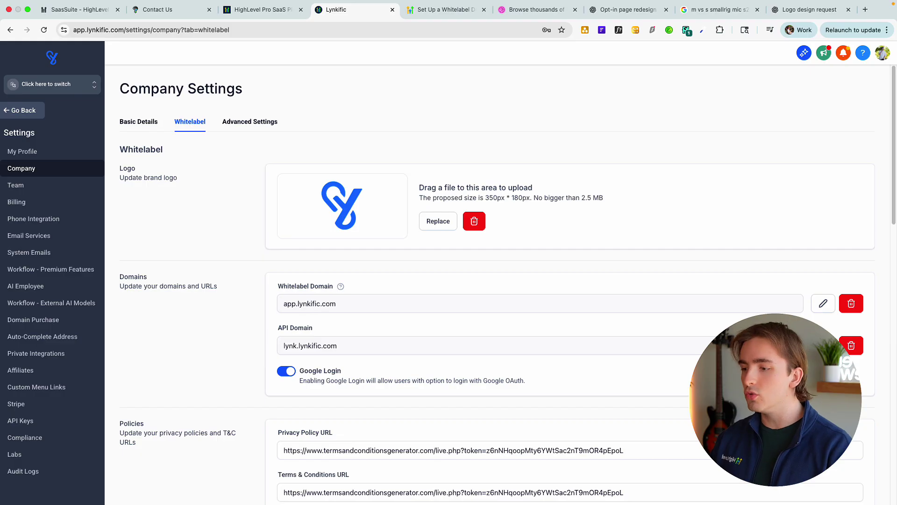
Start changing the Whitelabel Domain, enter app.yourdomains.com as the domain URL, and proceed to its manual DNS records
left_click(823, 303)
left_click(372, 332)
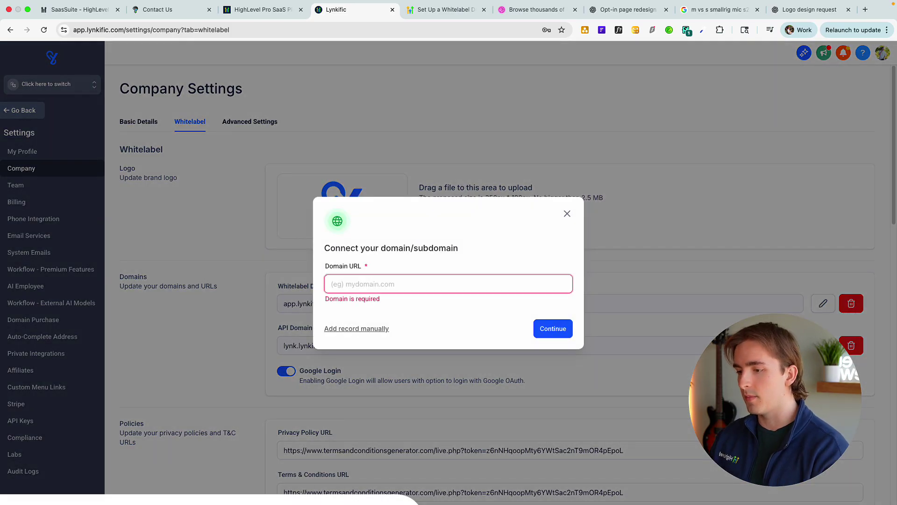
type("app")
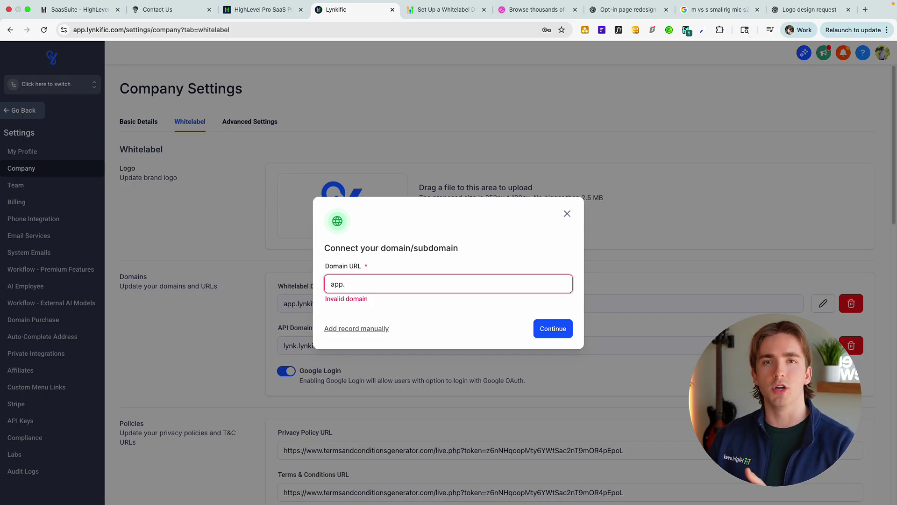
type(".your")
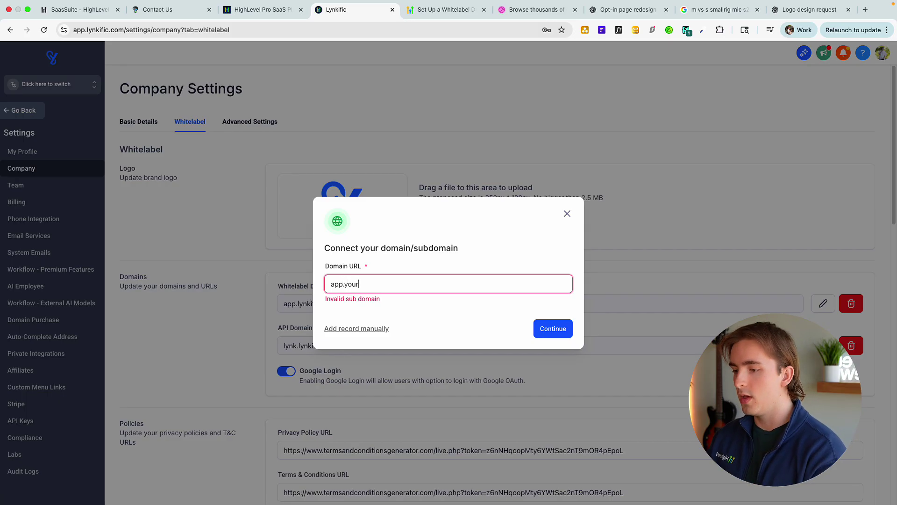
type("domains.com")
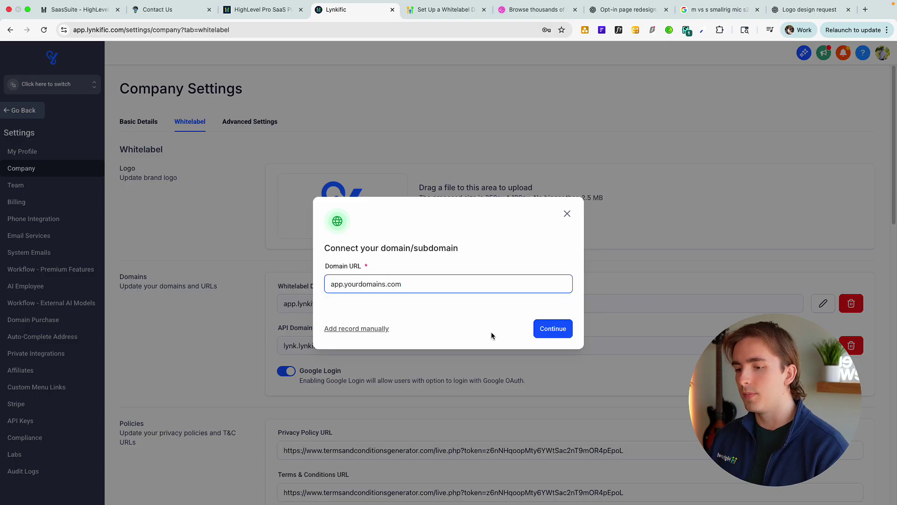
key("Return")
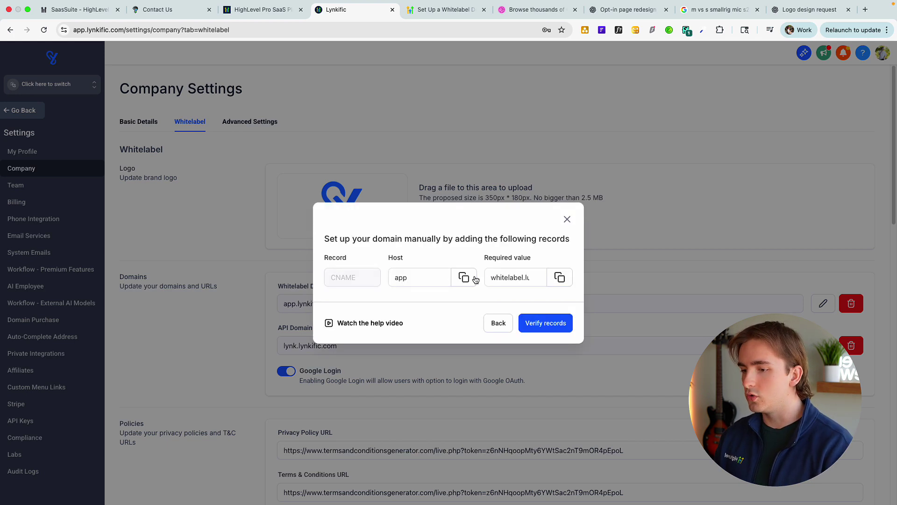
Inspect the full required value of the CNAME record and close the domain setup without verifying the records
left_click_drag(517, 279, 549, 280)
left_click(508, 277)
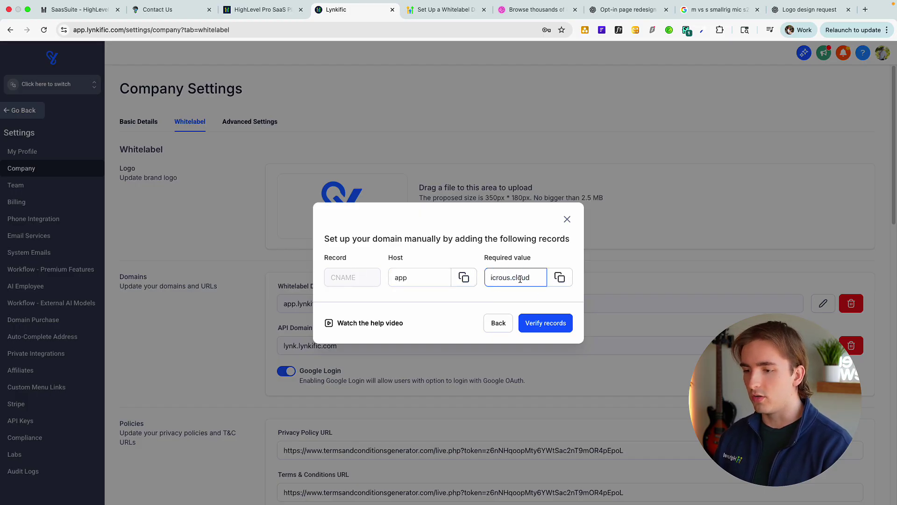
left_click(567, 219)
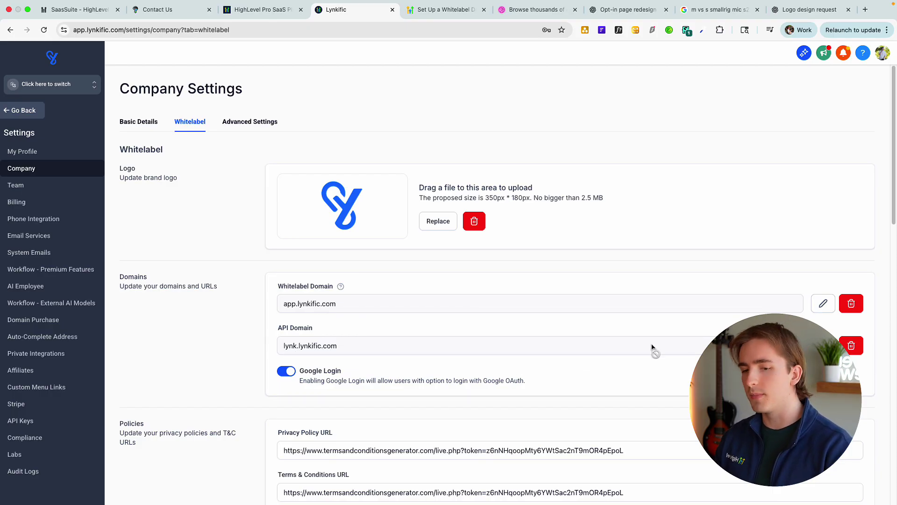
Examine the branded domain in the page address and review the Domains, Policies and Custom JS sections
scroll(503, 314, "down", 3)
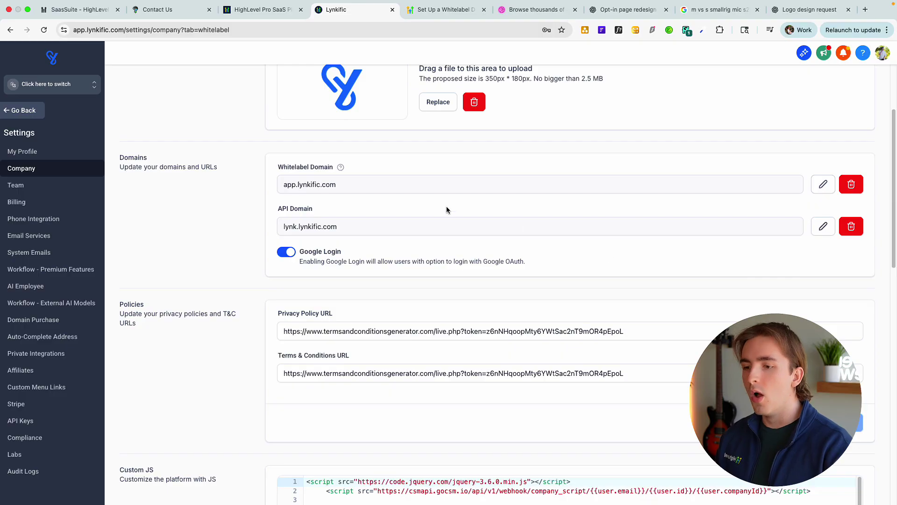
left_click_drag(74, 30, 238, 35)
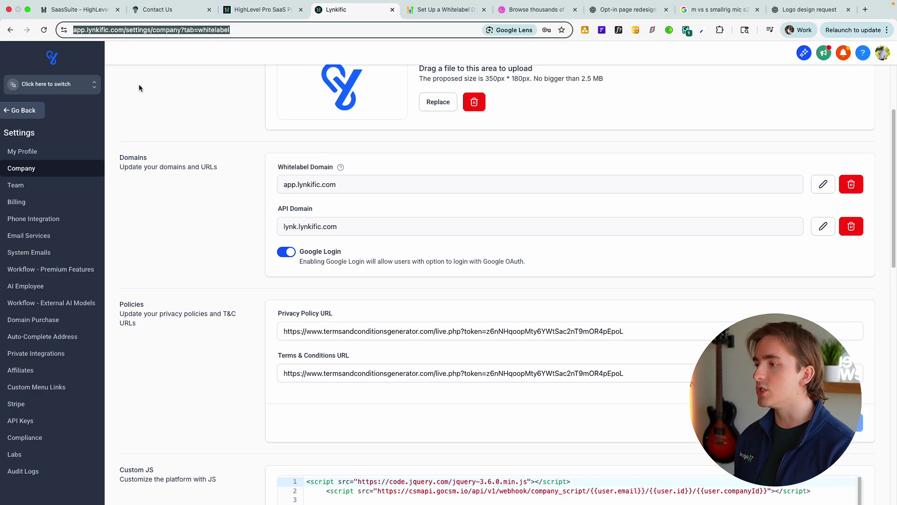
left_click(75, 30)
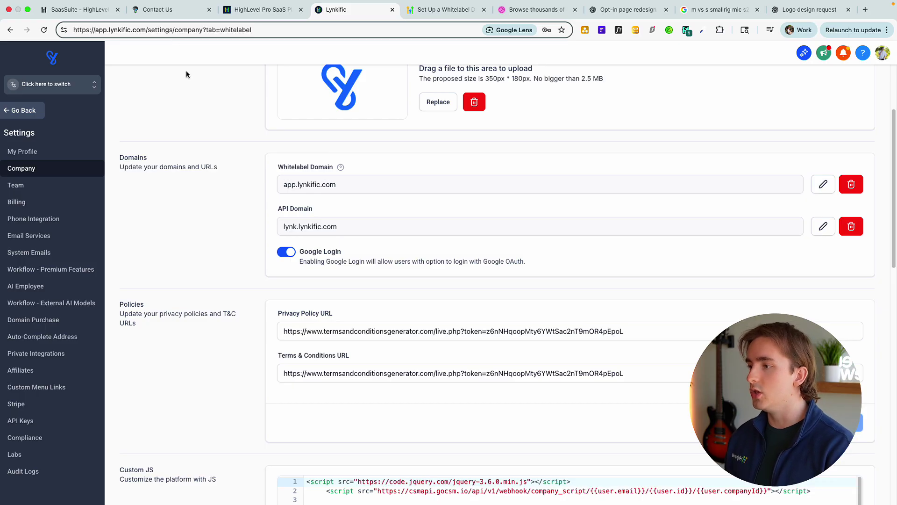
left_click(194, 99)
scroll(262, 178, "up", 3)
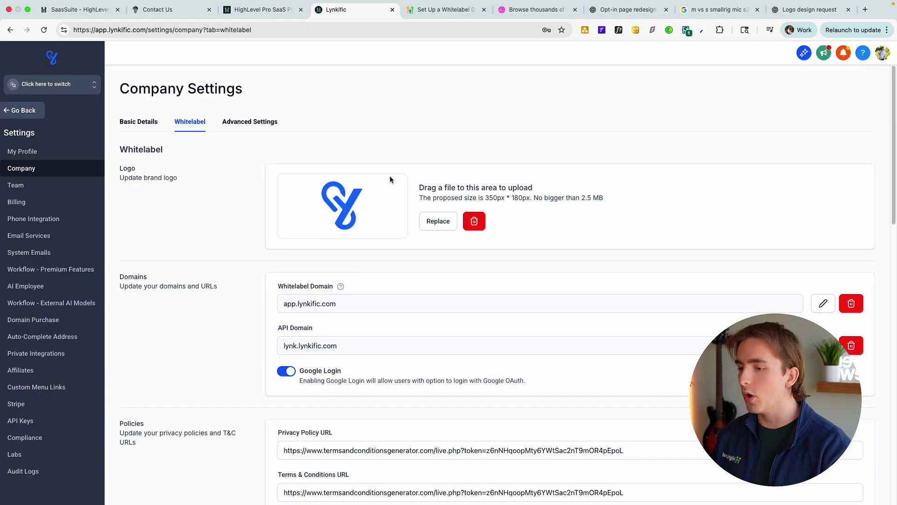
scroll(388, 178, "down", 4)
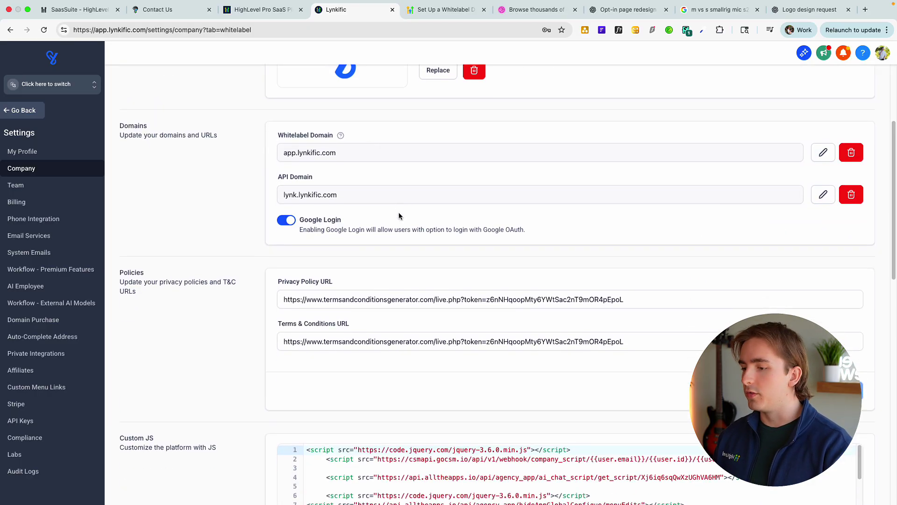
scroll(399, 216, "down", 3)
scroll(400, 216, "up", 7)
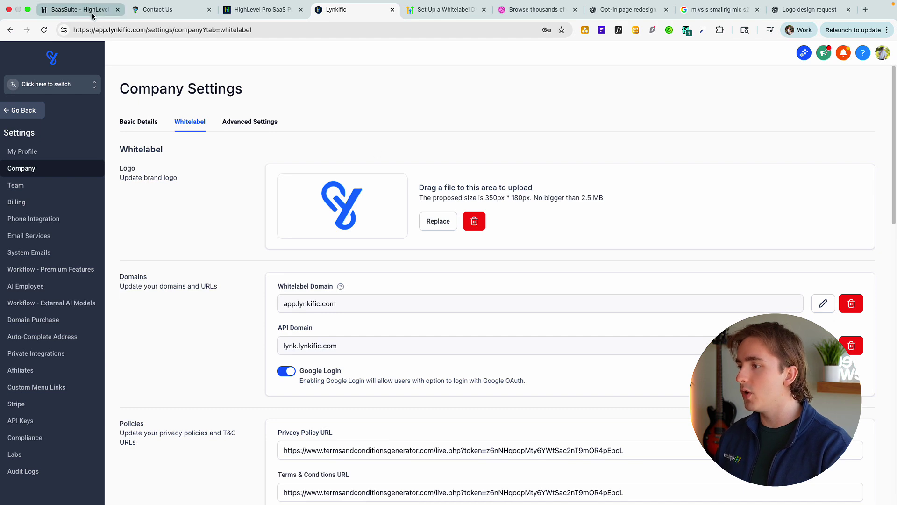
Switch to SaasSuite, view the onboarding guide's CSS setup instructions, and open the Branding Tool
left_click(65, 11)
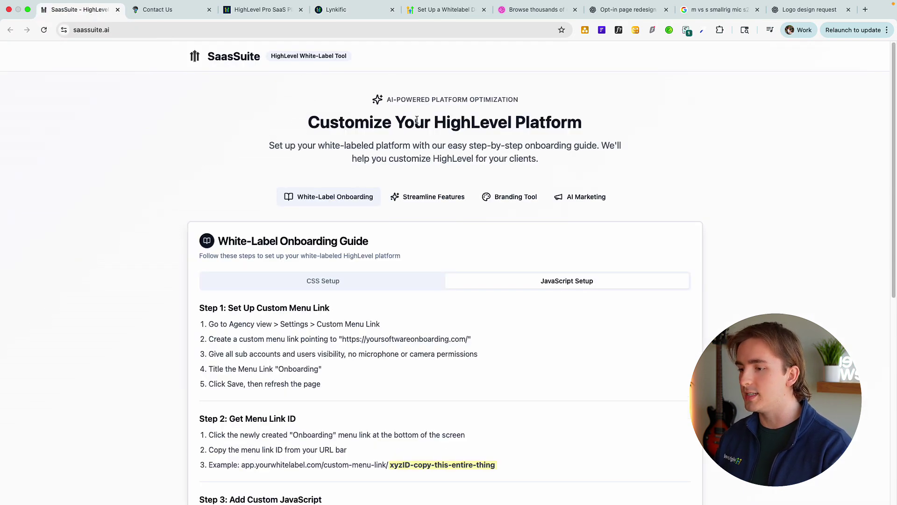
left_click(387, 280)
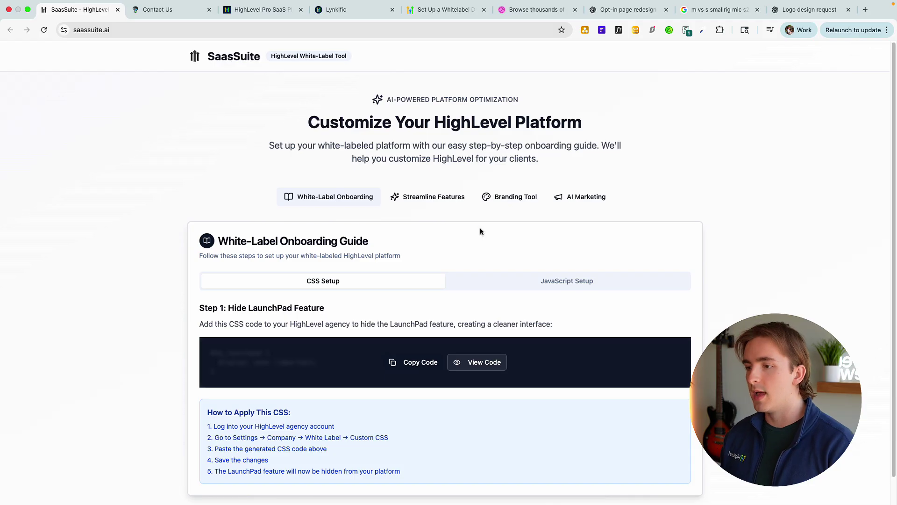
left_click(506, 201)
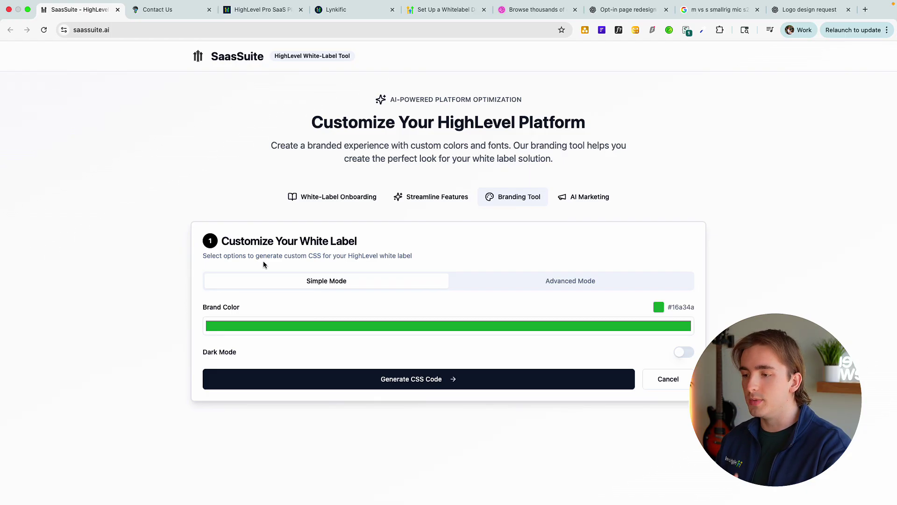
Set the Branding Tool's brand color to the bright blue #0033ff
left_click(391, 329)
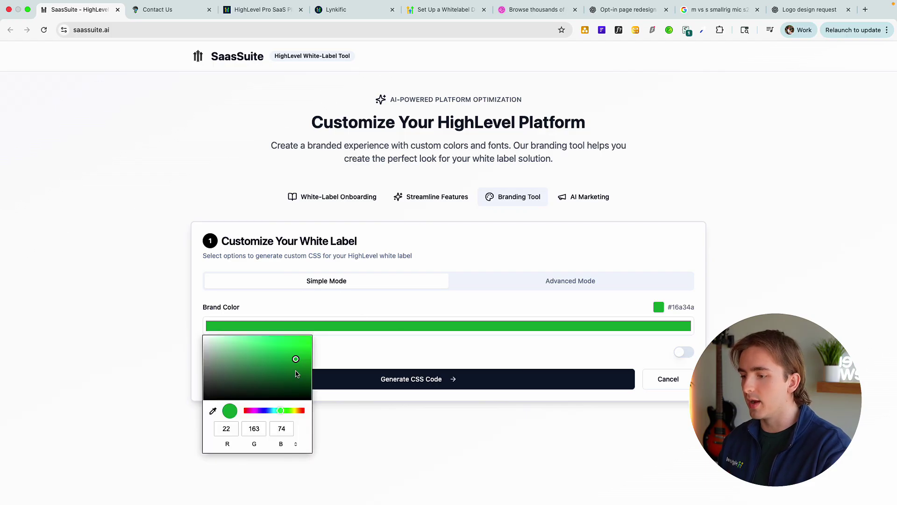
left_click_drag(280, 410, 270, 410)
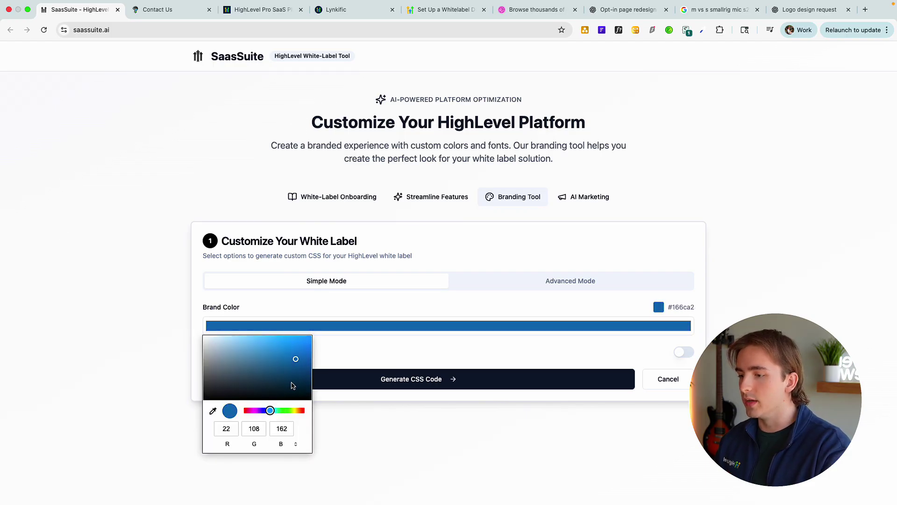
left_click(311, 349)
left_click_drag(311, 349, 316, 337)
left_click_drag(272, 414, 265, 411)
left_click(448, 368)
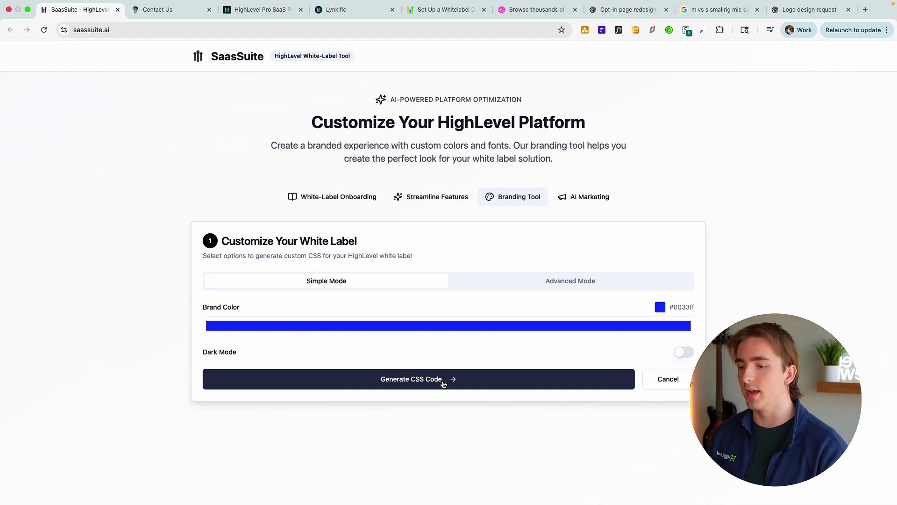
Use Advanced Mode, check the Lynkific logo's blue, and set the sidebar-active brand color to #007bff
left_click(595, 289)
scroll(438, 283, "down", 1)
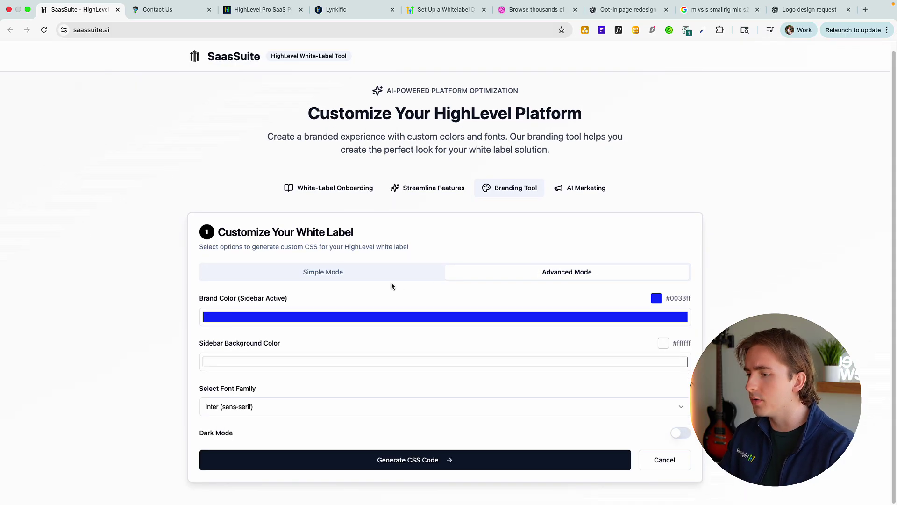
left_click(351, 16)
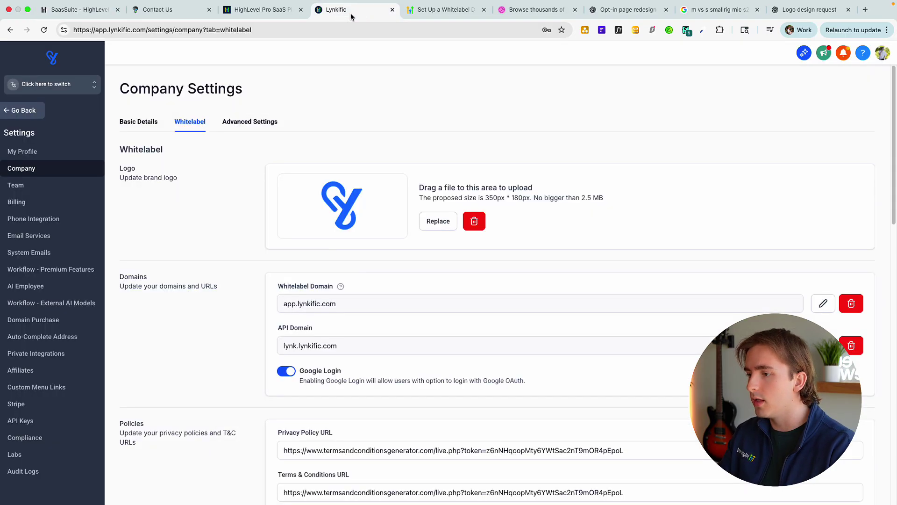
left_click(80, 11)
left_click(472, 321)
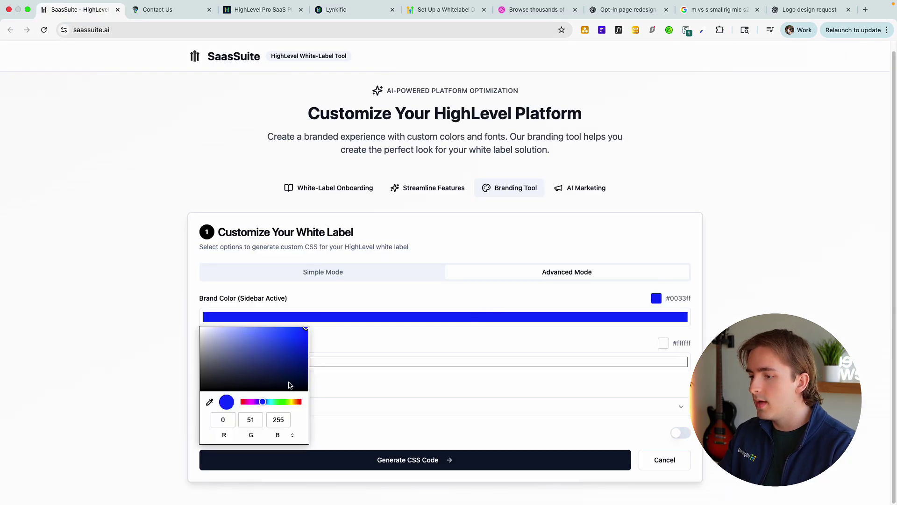
left_click_drag(263, 405, 265, 405)
left_click(620, 338)
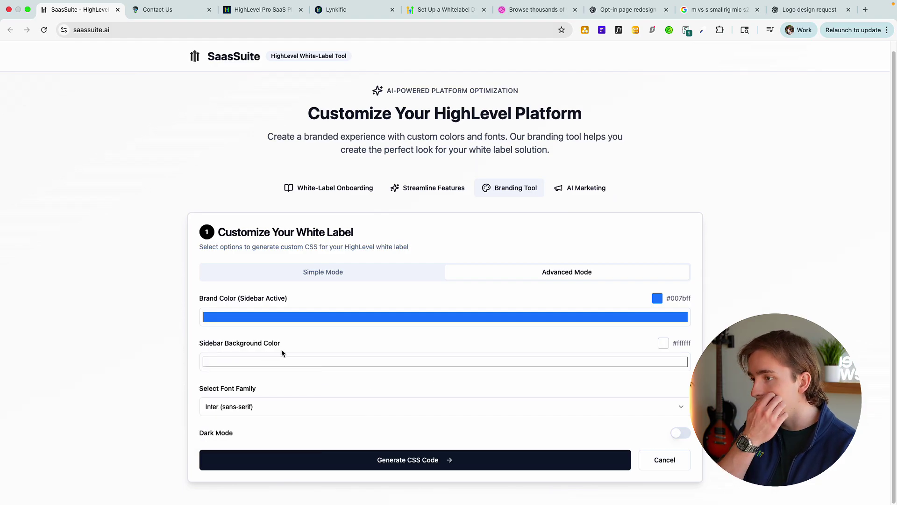
Check Lynkific's current sidebar, return to SaasSuite, and set the sidebar background color to dark navy #000f4d
left_click(352, 11)
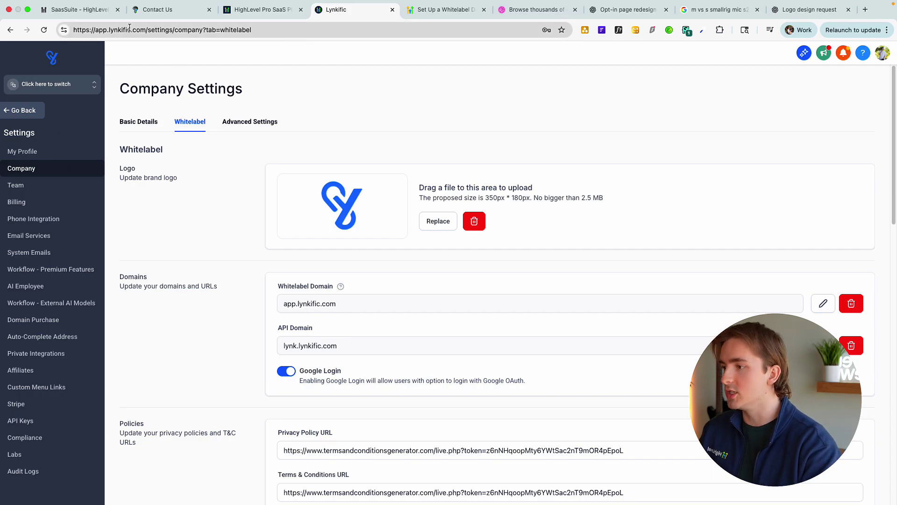
left_click(75, 10)
left_click(414, 364)
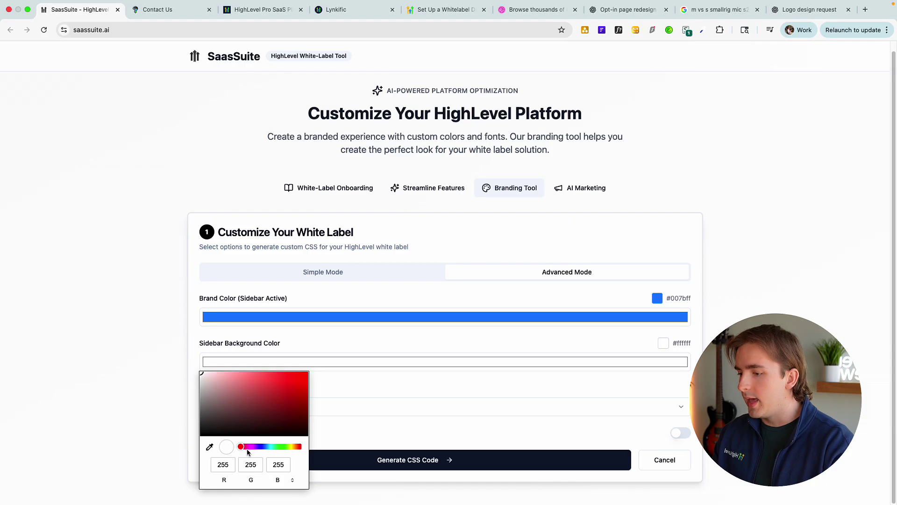
left_click_drag(248, 450, 265, 450)
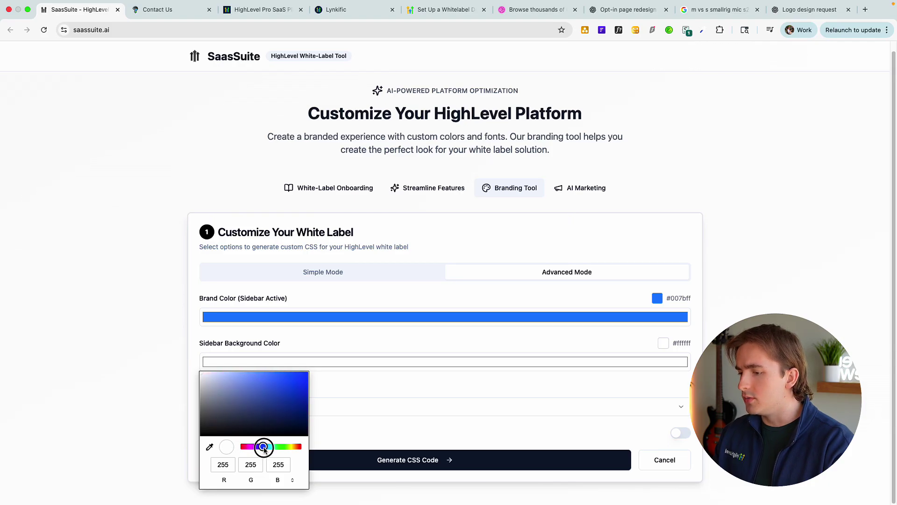
left_click_drag(302, 411, 331, 415)
left_click(429, 368)
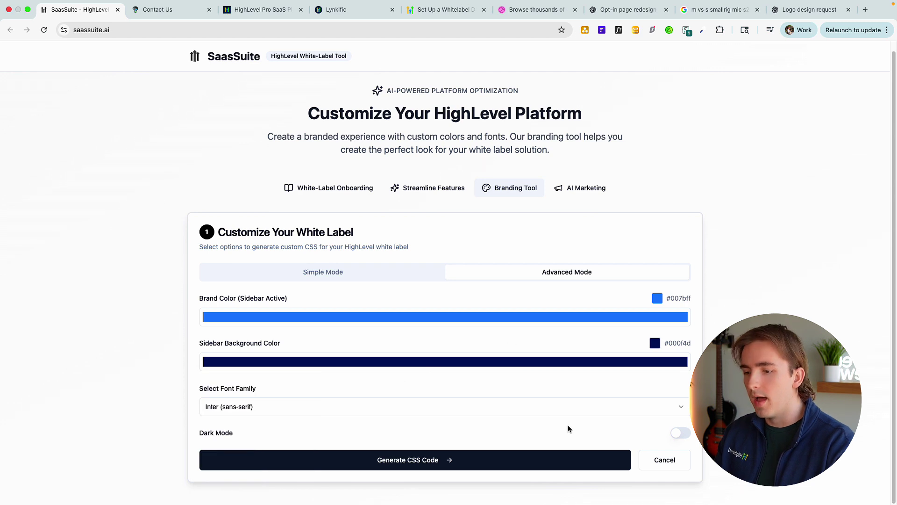
Set the font family to Verdana (sans-serif) and enable Dark Mode
left_click(530, 407)
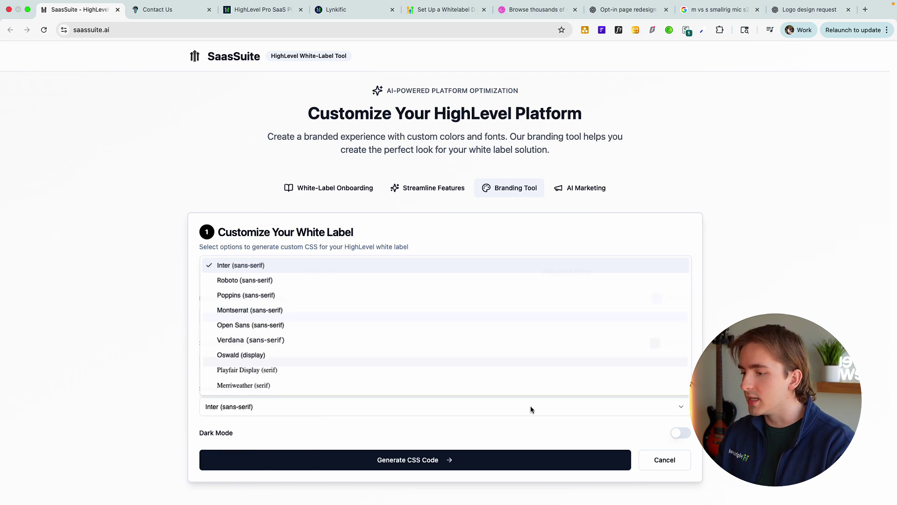
left_click(314, 346)
left_click(677, 439)
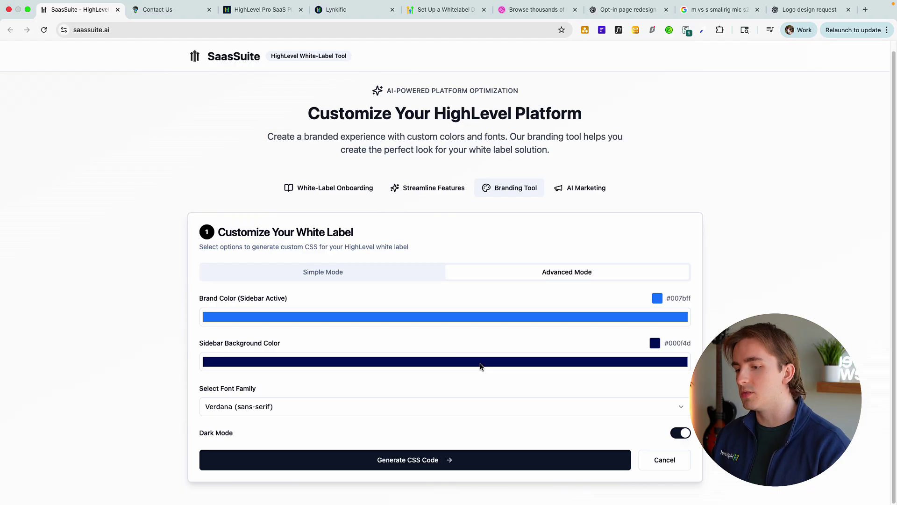
Generate the custom CSS code from the branding options and copy it
left_click(457, 459)
scroll(498, 323, "down", 3)
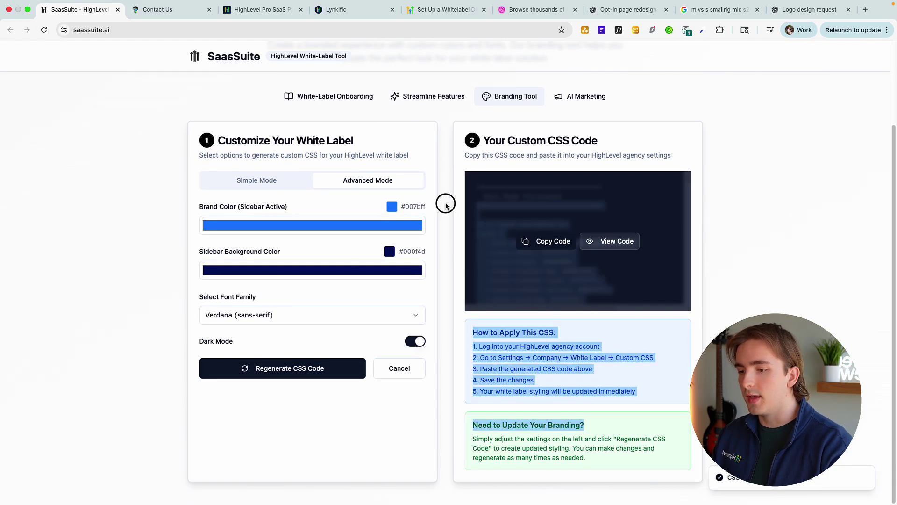
left_click(541, 242)
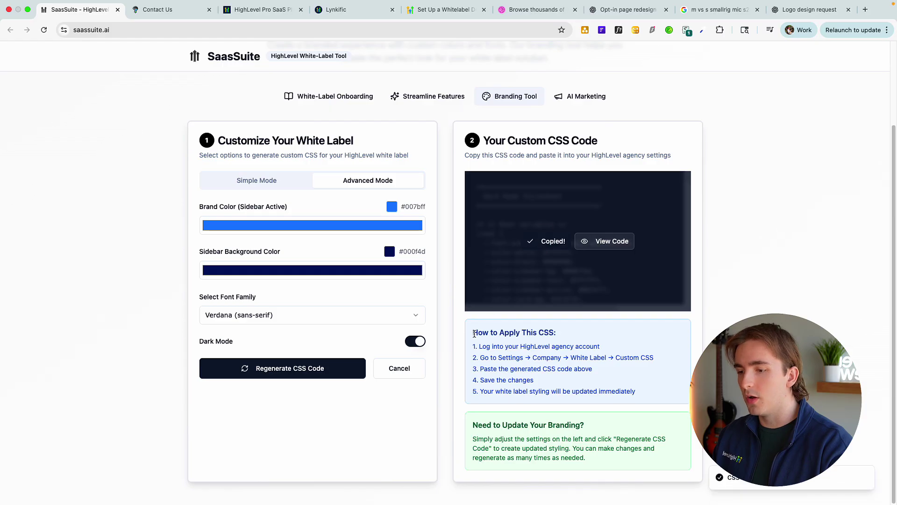
Review SaasSuite's instructions for applying the CSS, then paste the generated code into Lynkific's whitelabel Custom CSS and save the changes
left_click_drag(473, 347, 653, 359)
left_click(648, 359)
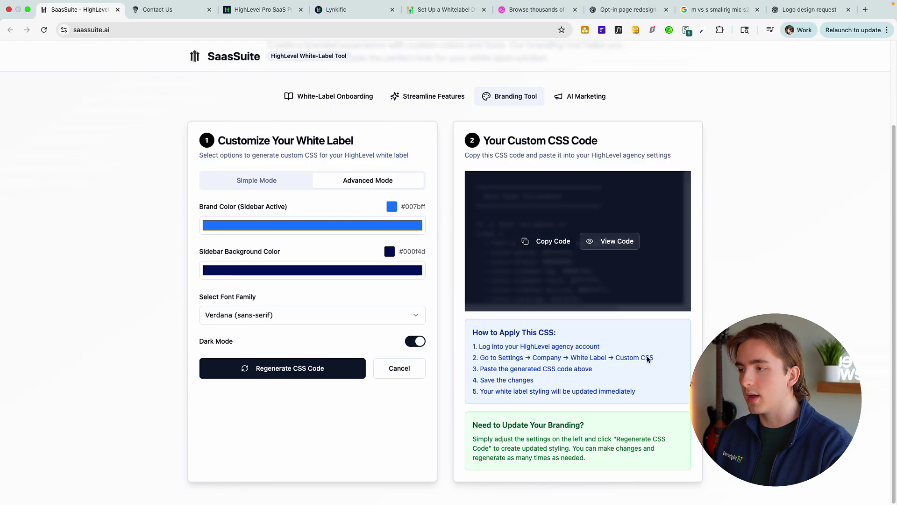
left_click(337, 10)
scroll(481, 236, "down", 15)
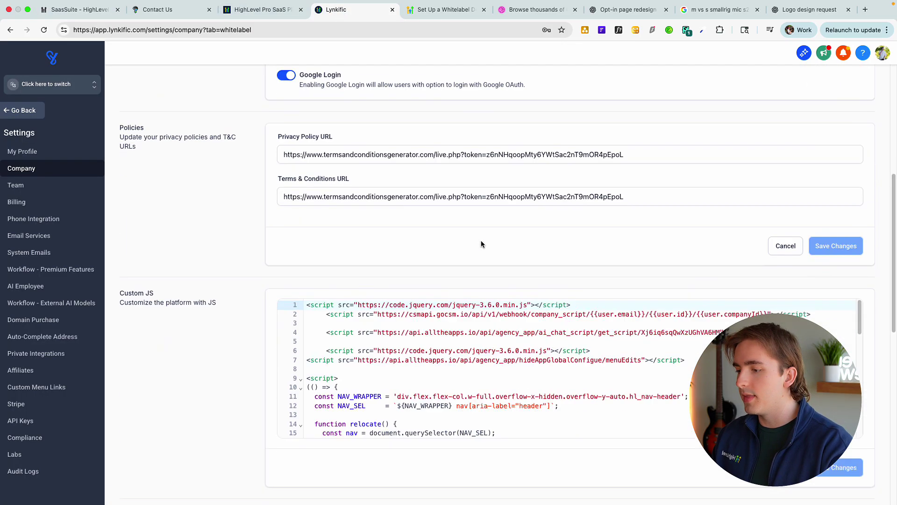
left_click(401, 203)
key("super+v")
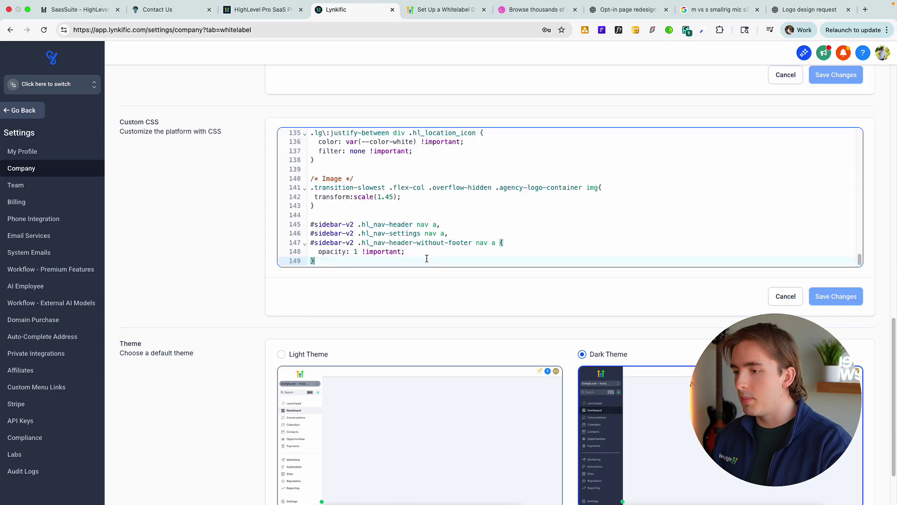
left_click(834, 297)
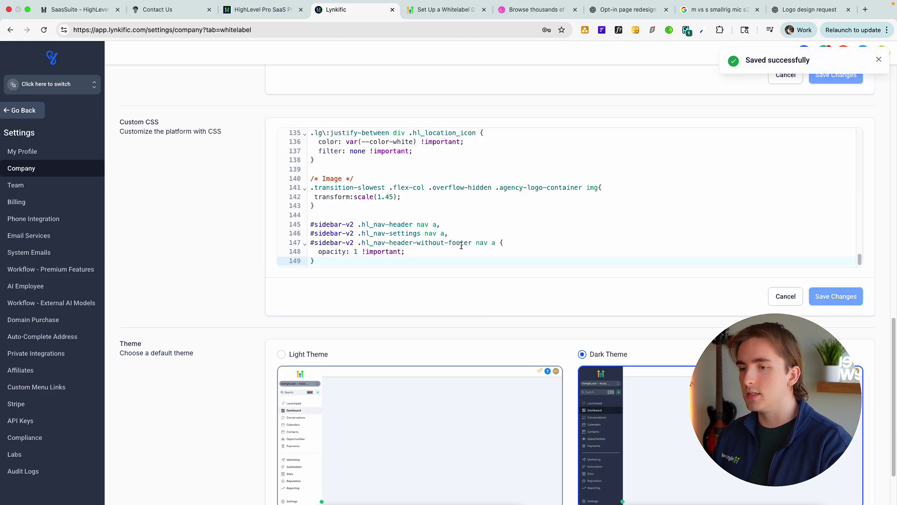
Reload Lynkific and inspect the new sidebar branding in the agency view and the Lynkific sub-account
left_click(43, 30)
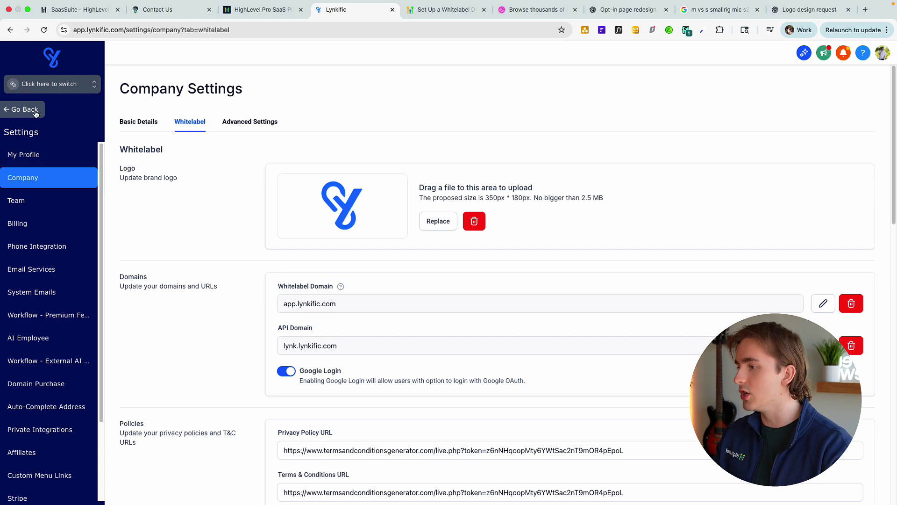
left_click(28, 110)
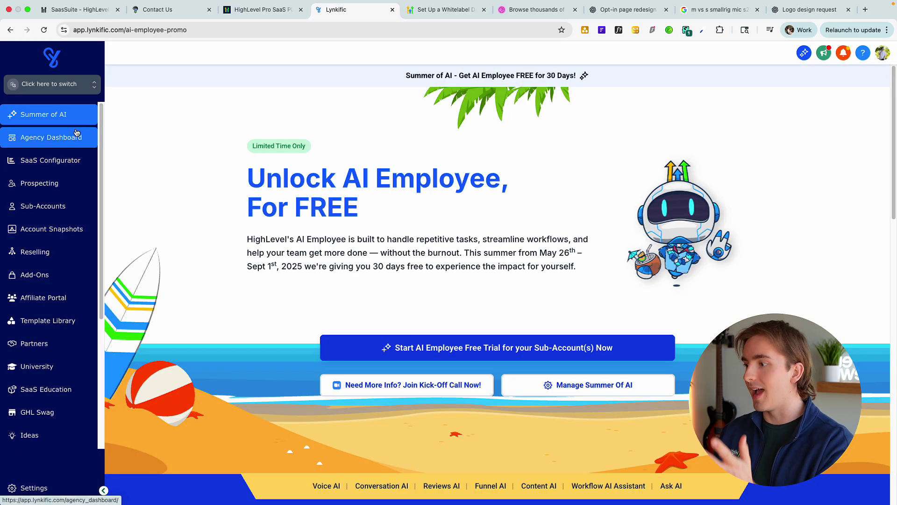
left_click(94, 88)
left_click(162, 138)
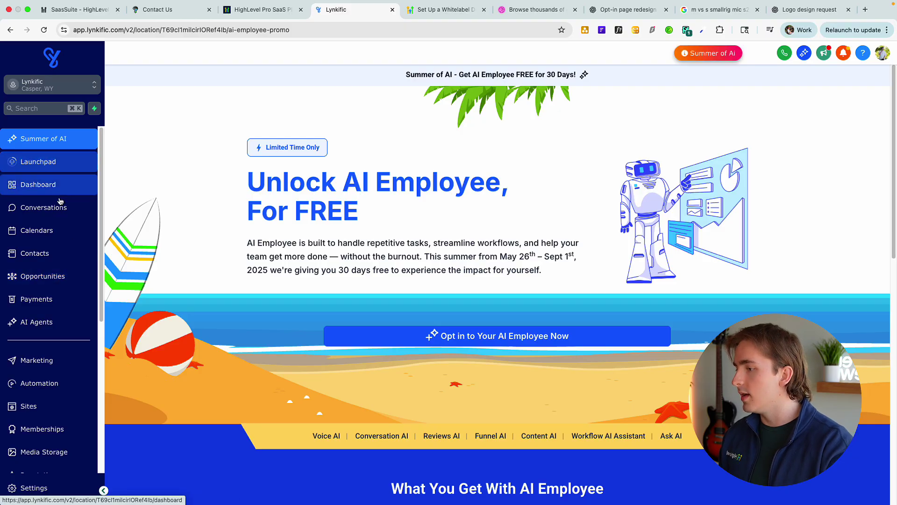
scroll(64, 283, "down", 5)
scroll(65, 282, "up", 5)
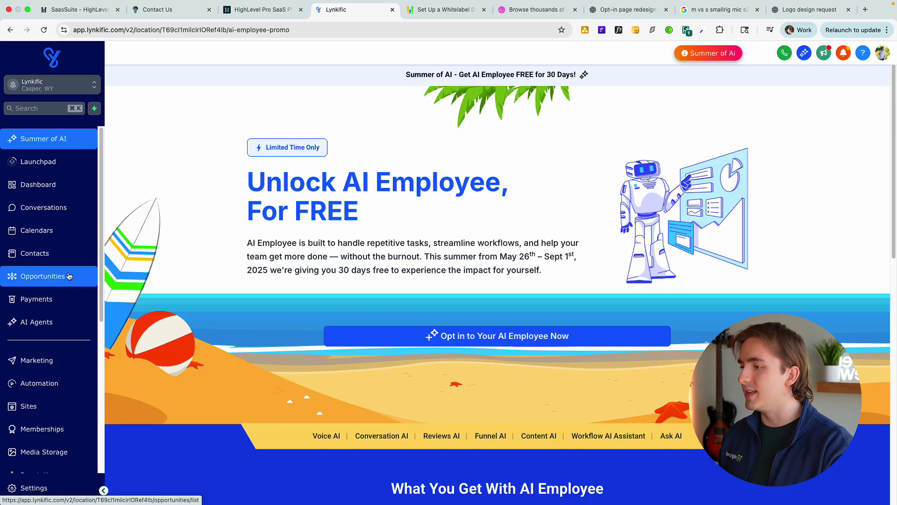
Switch back to the agency view and look through the Basic Details of the Company settings
left_click(92, 87)
left_click(148, 114)
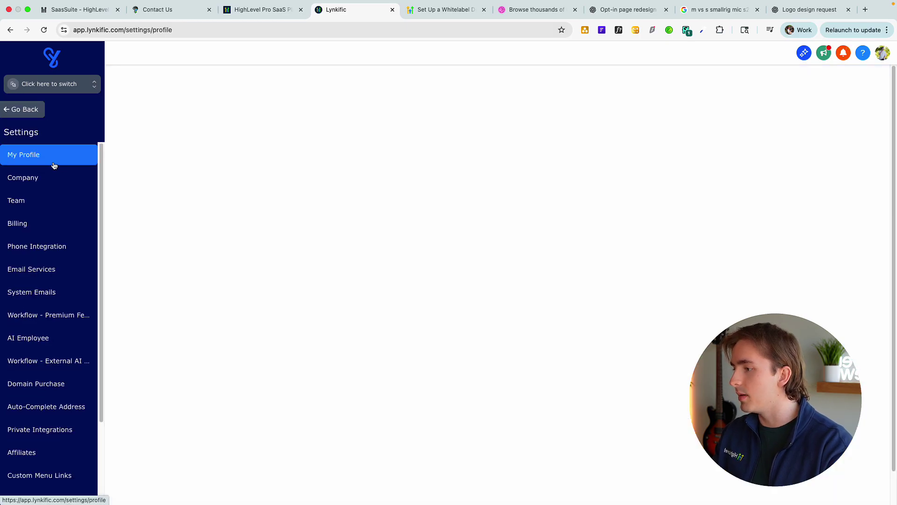
left_click(54, 178)
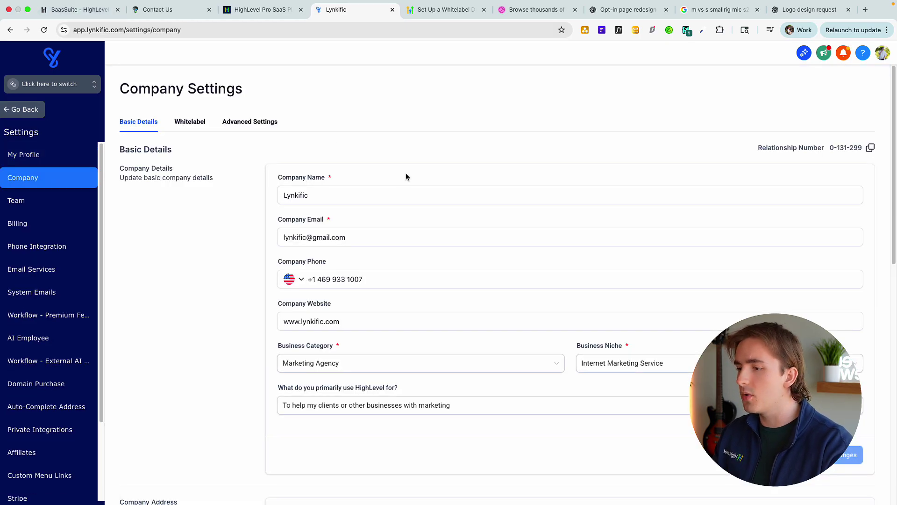
scroll(402, 179, "down", 12)
scroll(397, 188, "up", 12)
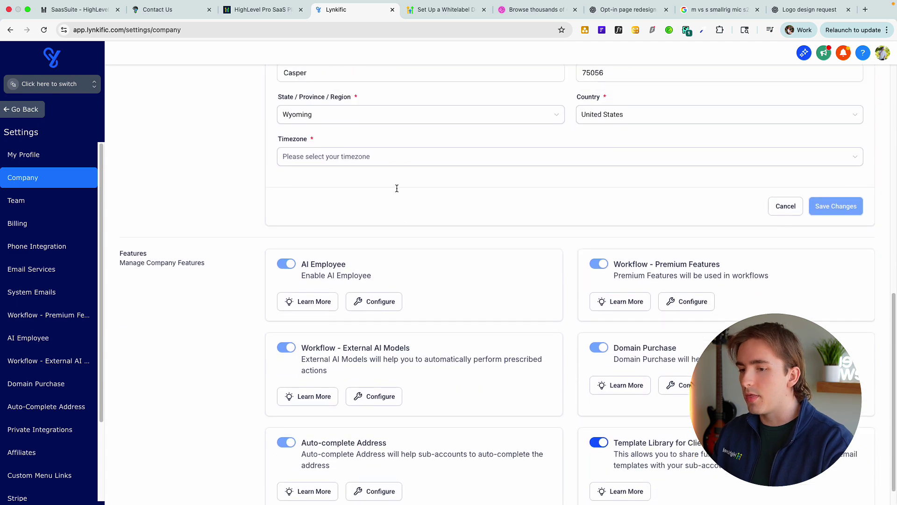
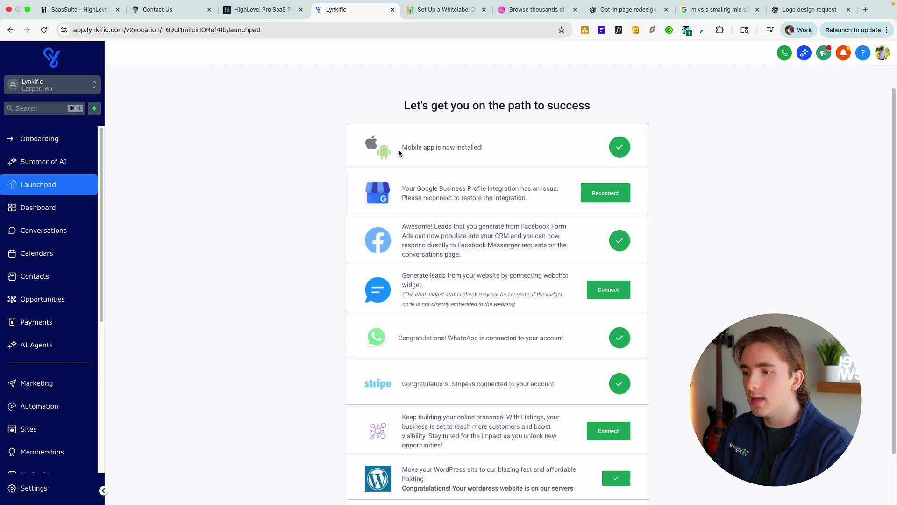
Review the default Launchpad checklist in the Lynkific sub-account, including the mobile app, Google Business Profile and Facebook entries
left_click_drag(385, 130, 560, 134)
left_click(593, 112)
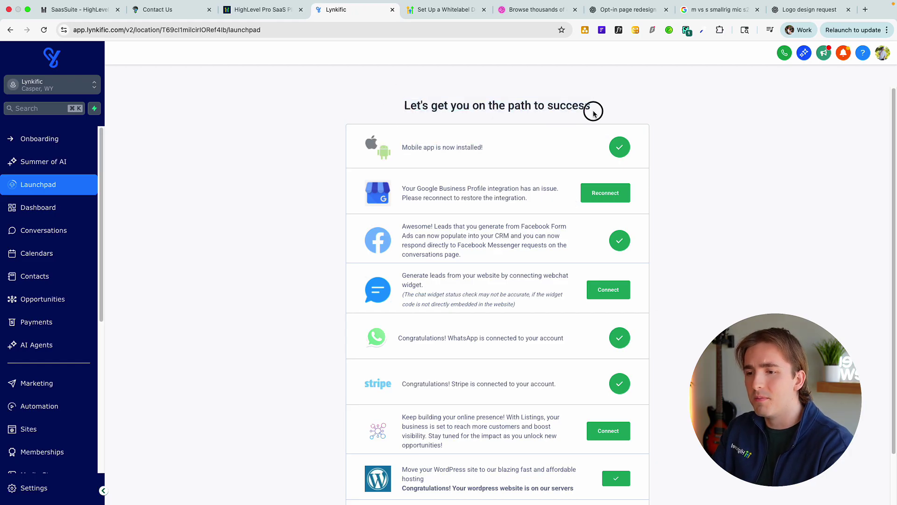
triple_click(469, 158)
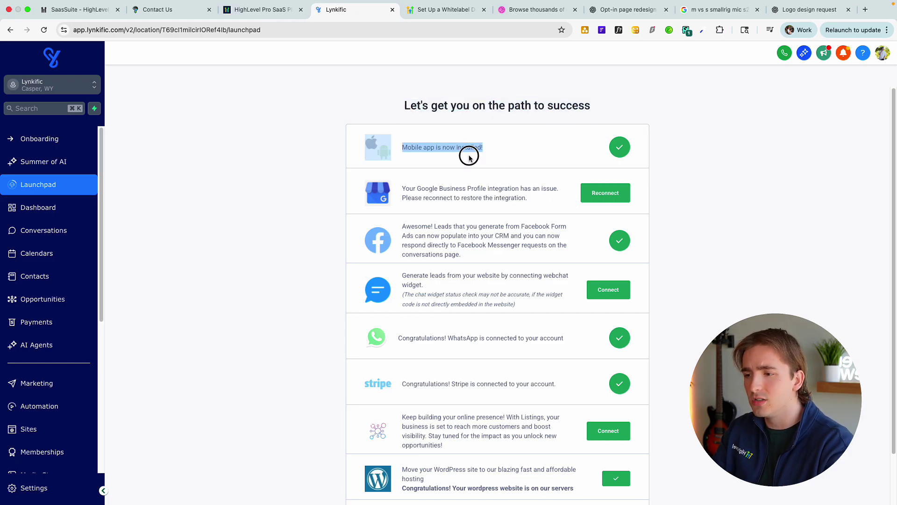
triple_click(423, 196)
triple_click(494, 264)
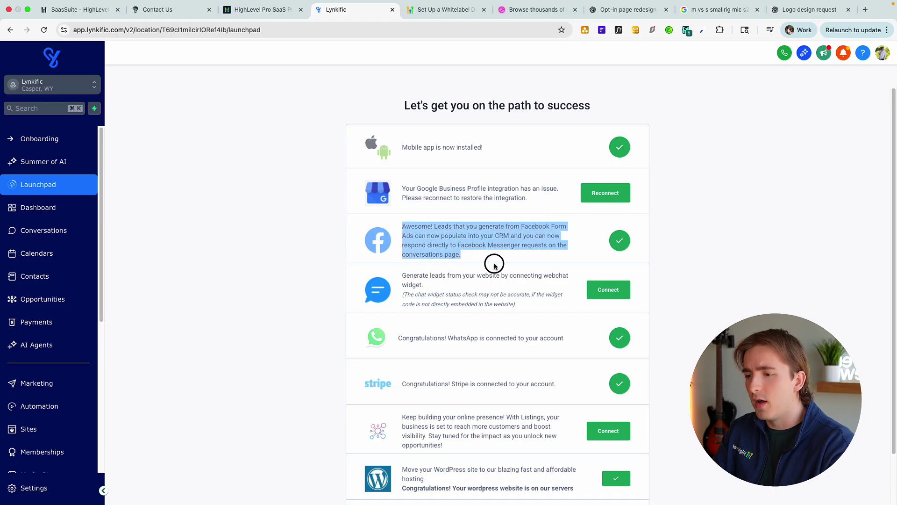
scroll(485, 289, "down", 3)
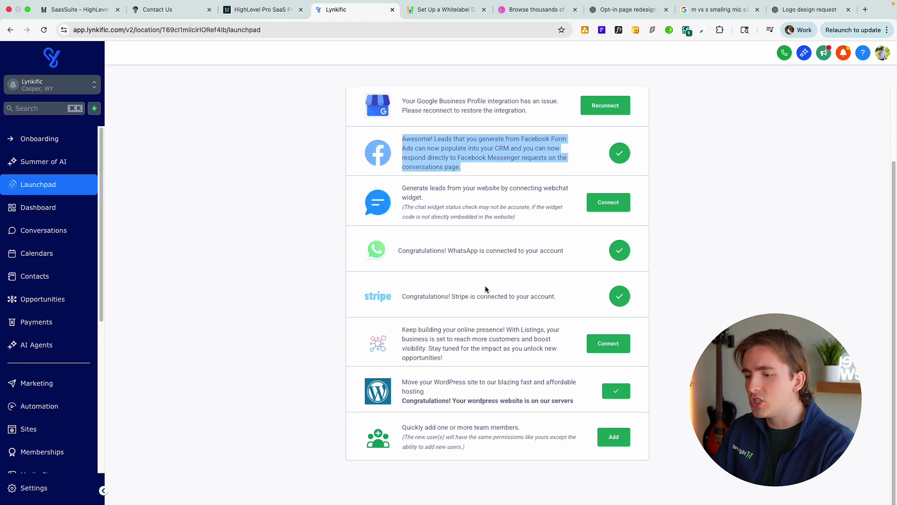
scroll(491, 290, "up", 3)
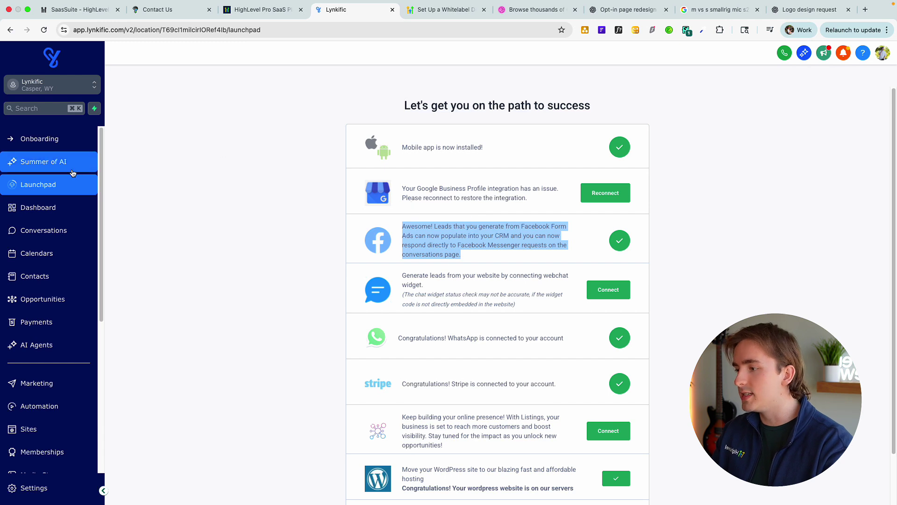
Open the custom Onboarding page in the Lynkific sub-account and start the onboarding process
left_click(65, 142)
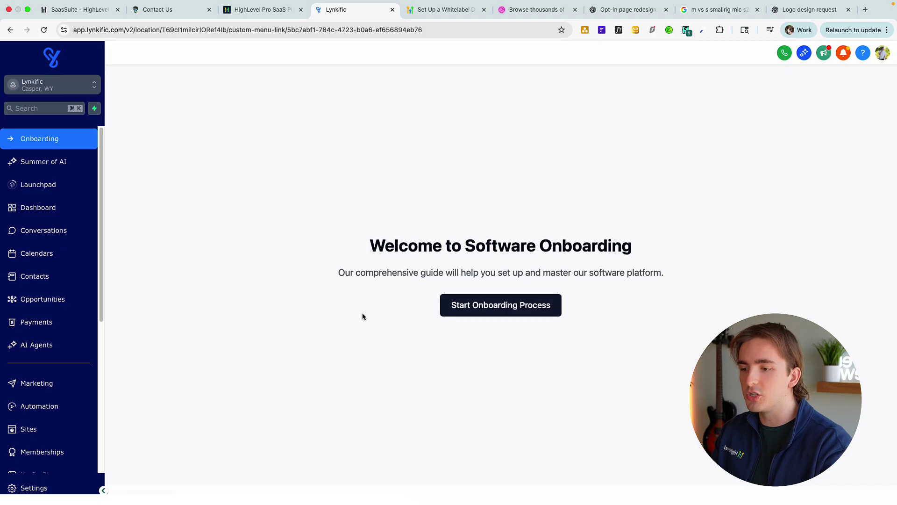
left_click_drag(371, 243, 660, 280)
left_click(607, 292)
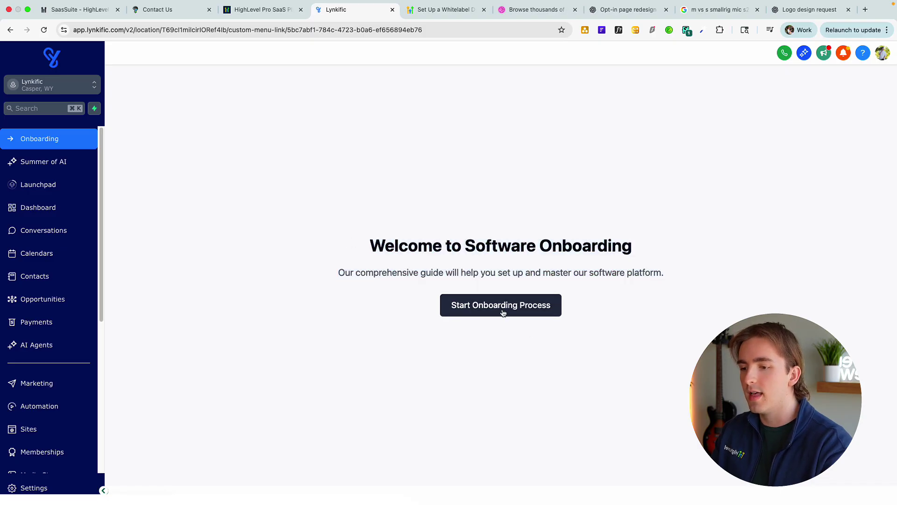
left_click(500, 305)
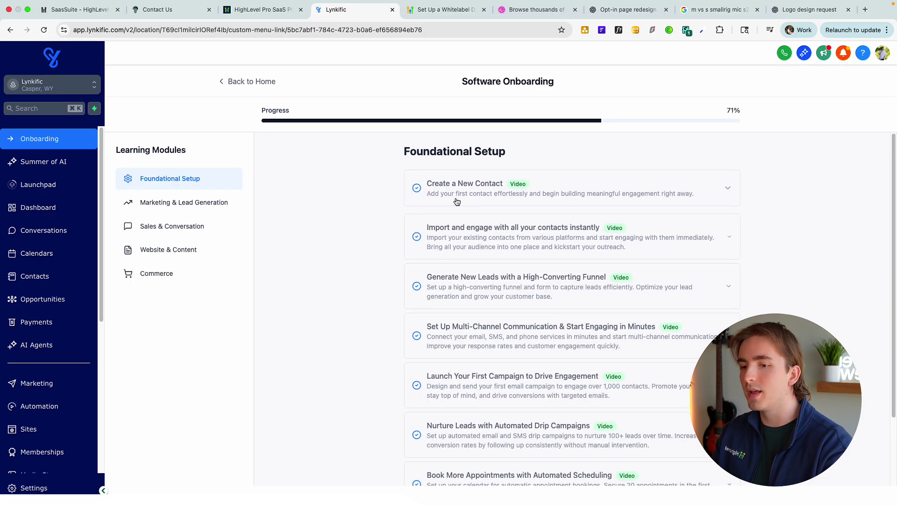
Mark all Foundational Setup lessons as incomplete, from Create a New Contact through Accelerate Deal Closures with a Streamlined Sales Pipeline
left_click(514, 193)
left_click(514, 190)
left_click(417, 189)
left_click(417, 237)
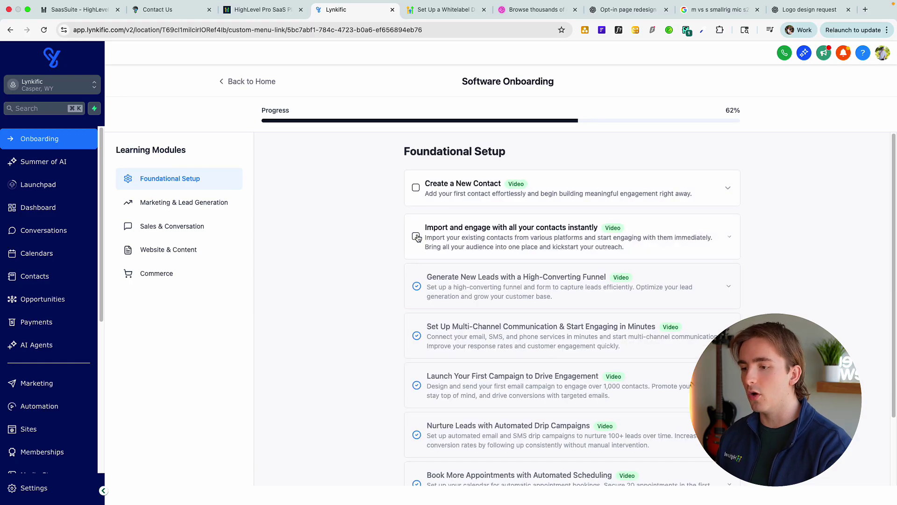
left_click(415, 286)
left_click(416, 335)
left_click(416, 385)
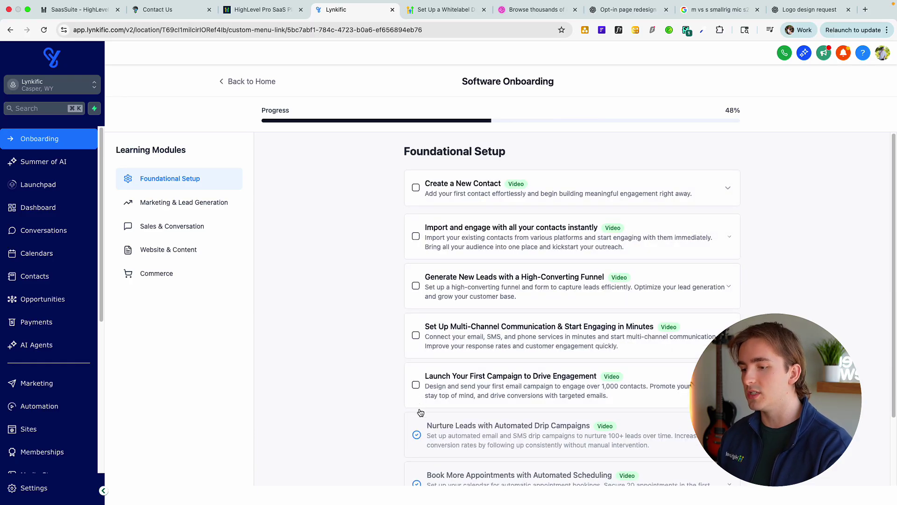
left_click(416, 435)
left_click(415, 484)
scroll(432, 417, "down", 3)
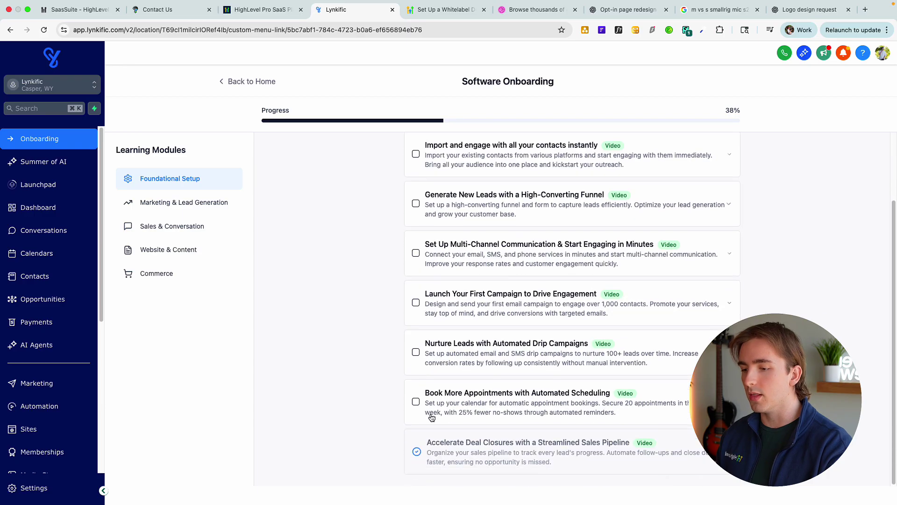
left_click(417, 451)
scroll(416, 452, "up", 3)
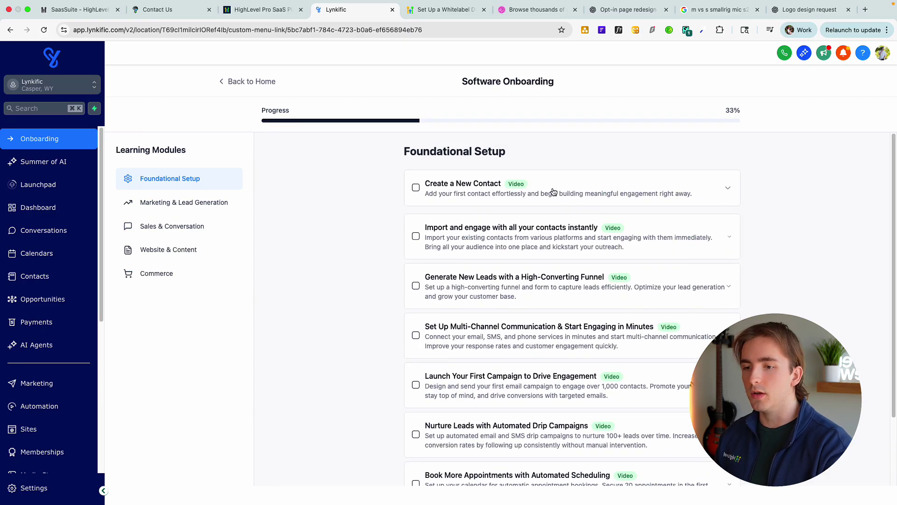
Preview the Create a New Contact lesson video, skipping ahead to about 0:55 and 1:45, and close it
left_click(727, 189)
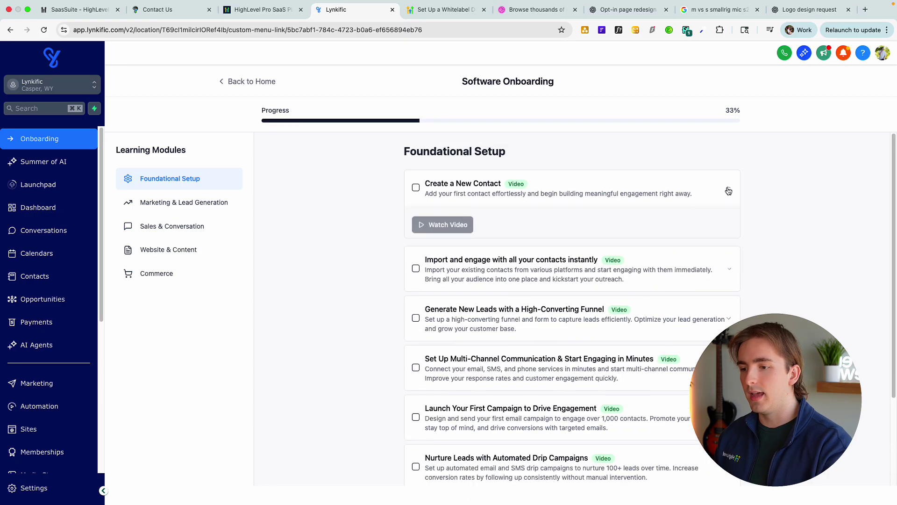
left_click(450, 222)
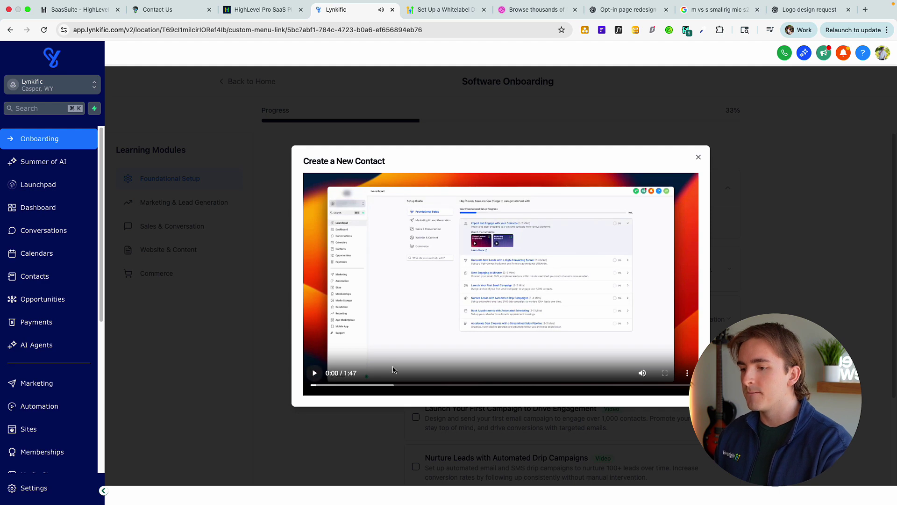
left_click_drag(325, 388, 508, 396)
left_click(316, 374)
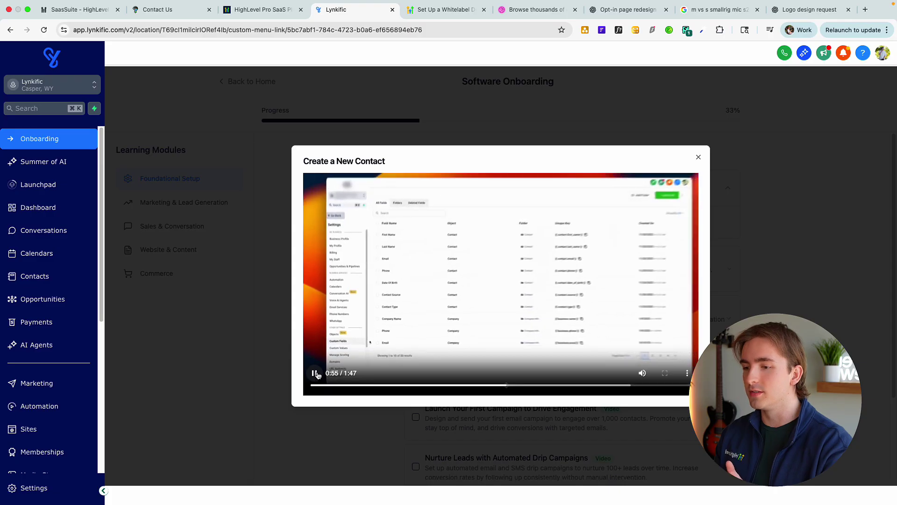
left_click(315, 373)
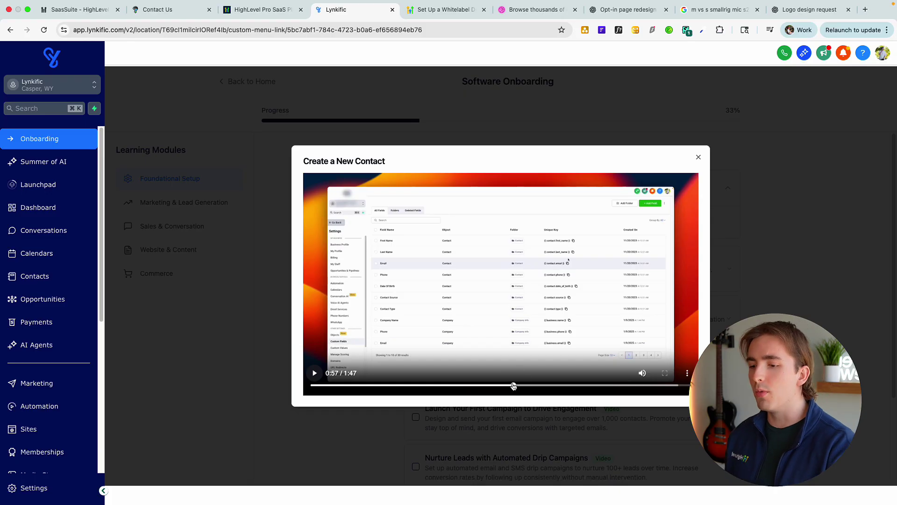
left_click_drag(513, 386, 682, 392)
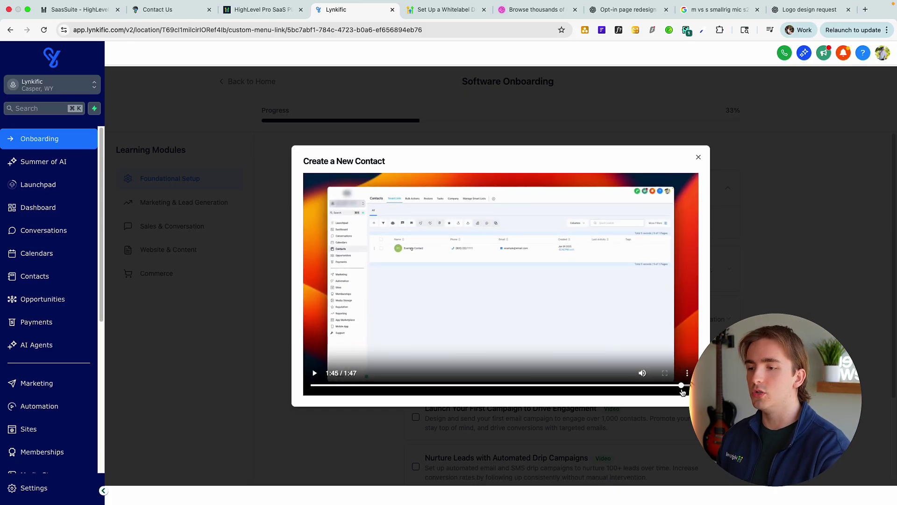
left_click(698, 156)
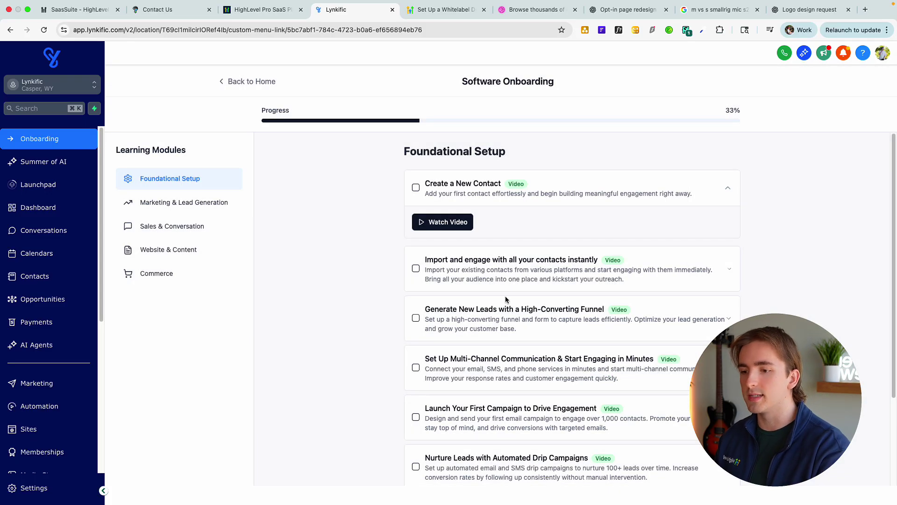
Look over the remaining Foundational Setup lessons and browse the other learning modules, including Website & Content and Commerce
scroll(509, 303, "down", 3)
scroll(526, 245, "down", 1)
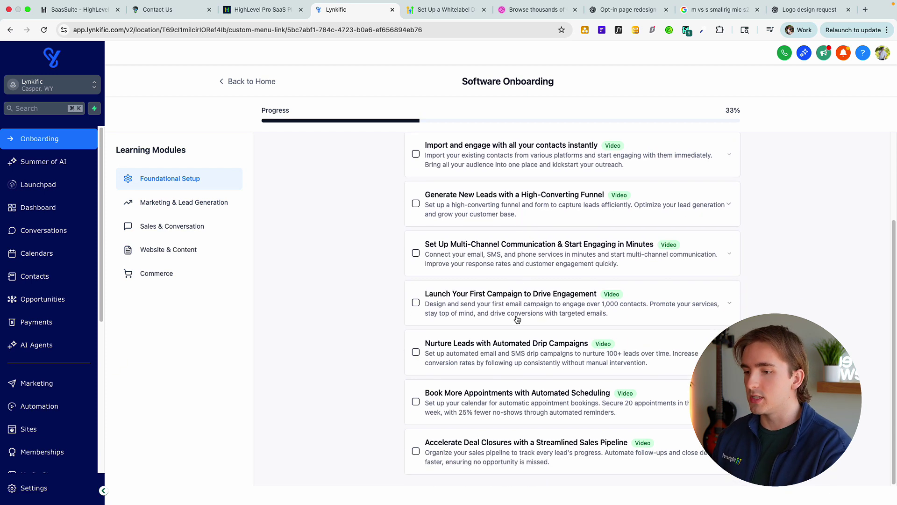
left_click(215, 208)
left_click(200, 242)
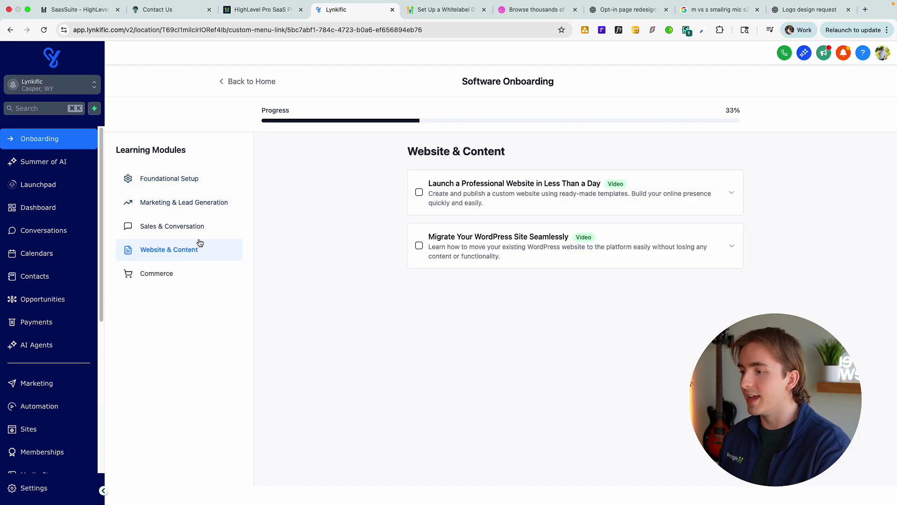
left_click(193, 276)
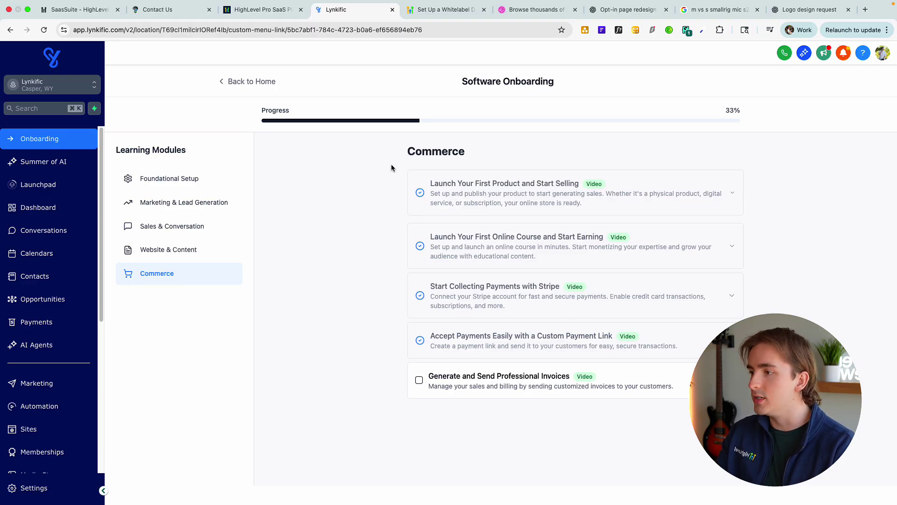
Return to SaasSuite's White-Label Onboarding guide and read the CSS Setup step for hiding the LaunchPad feature
left_click(90, 18)
scroll(339, 239, "up", 1)
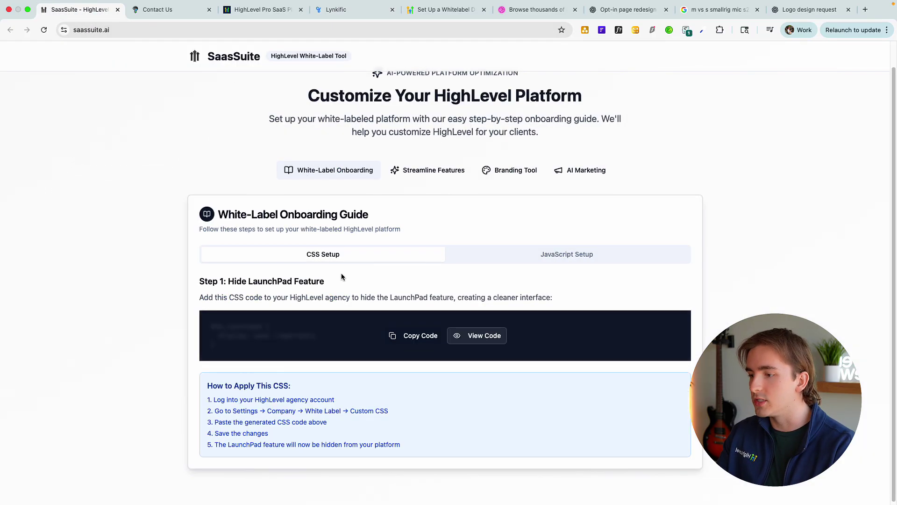
left_click_drag(193, 273, 474, 290)
left_click(560, 297)
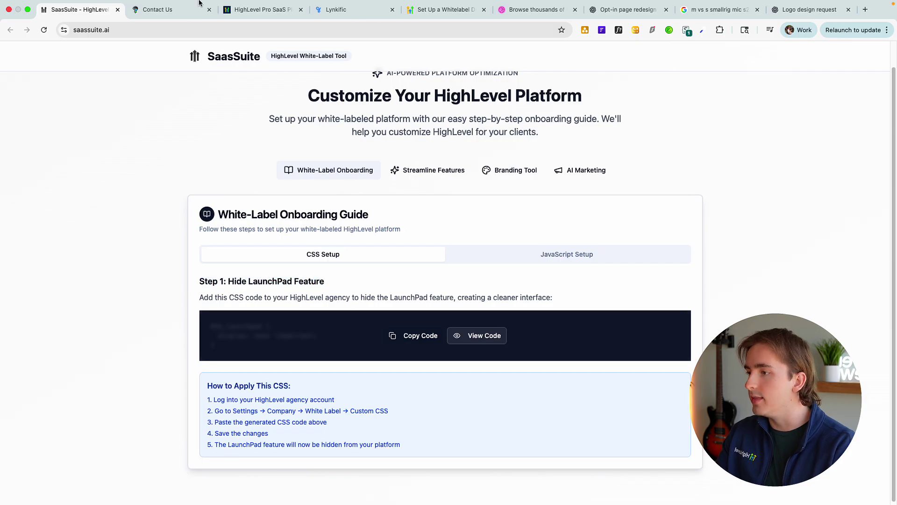
Switch to the Lynkific app, go to the agency view and open the company's Whitelabel settings
left_click(349, 12)
left_click(80, 84)
left_click(186, 114)
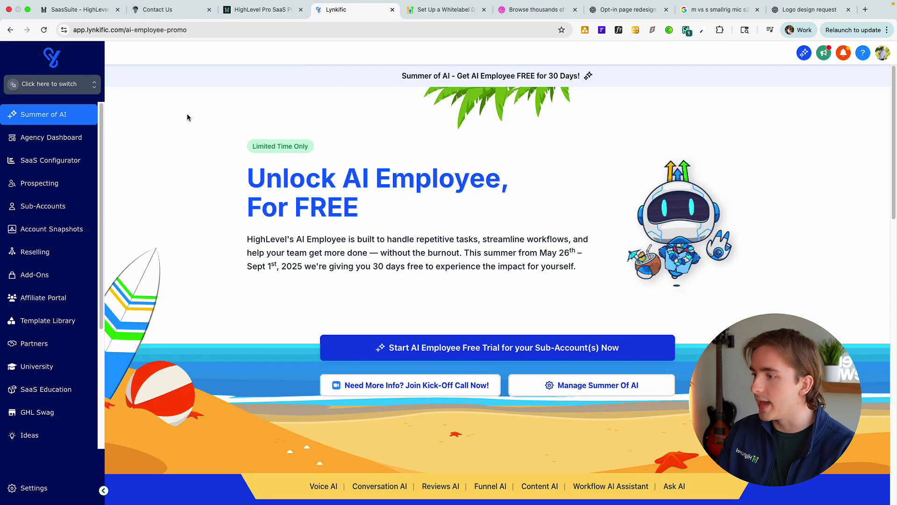
left_click(75, 488)
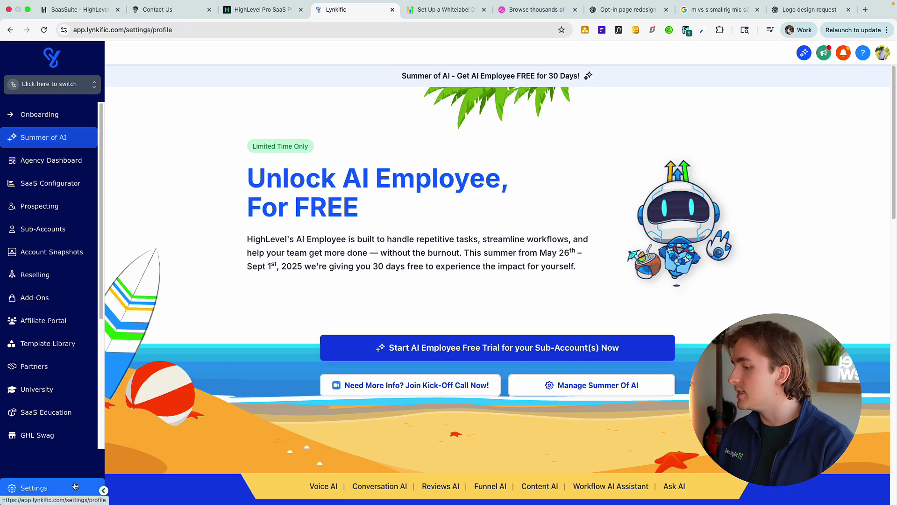
left_click(58, 179)
left_click(199, 125)
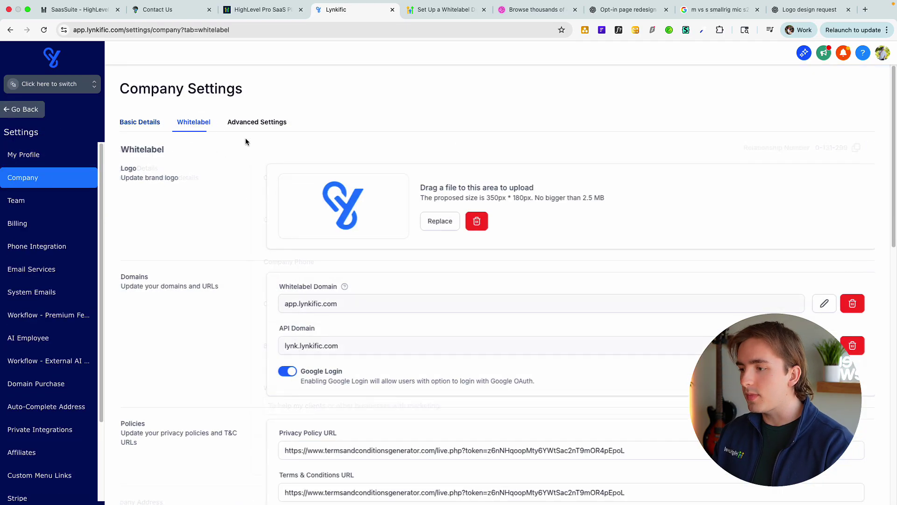
Append the rule "#sb_launchpad { display: none !important; }" to the end of the Custom CSS and save the changes
scroll(497, 275, "down", 3)
scroll(497, 276, "down", 7)
scroll(406, 351, "down", 20)
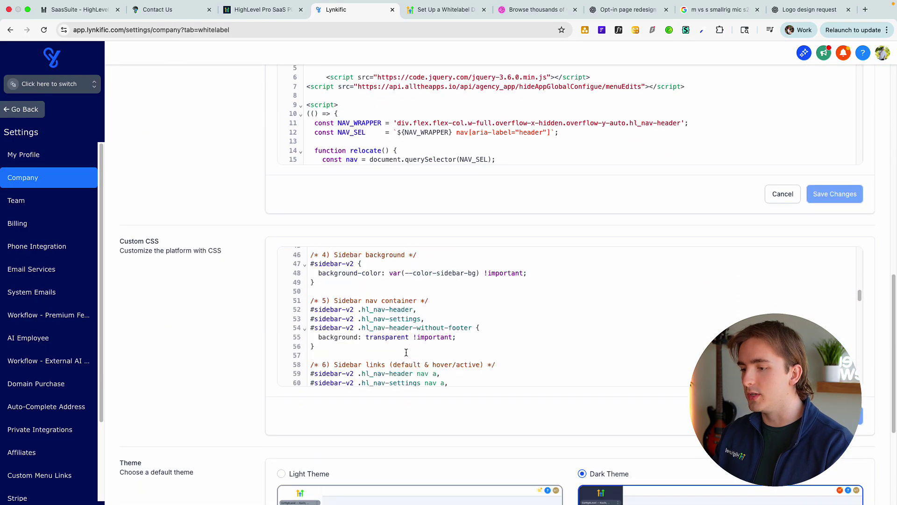
scroll(406, 351, "down", 4)
left_click(384, 189)
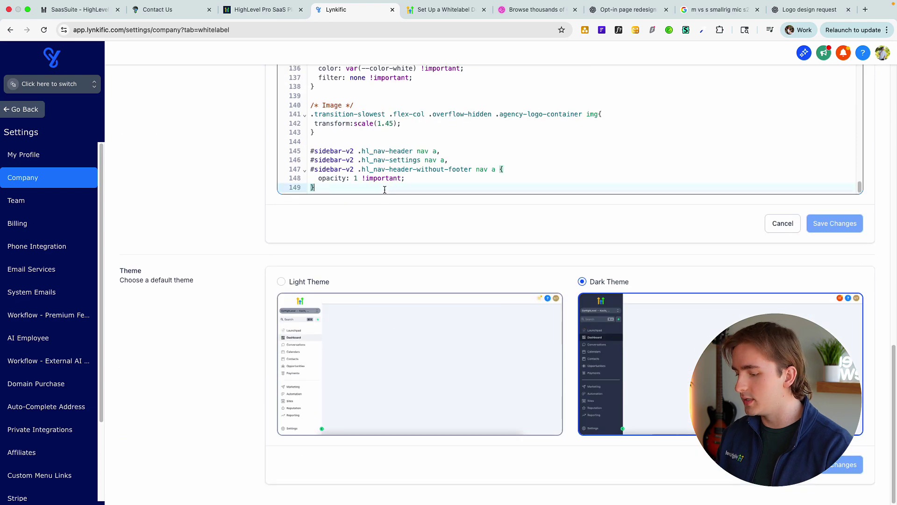
key("Return")
key("Return")
type("#sb_launchpad {   display: none !important; }")
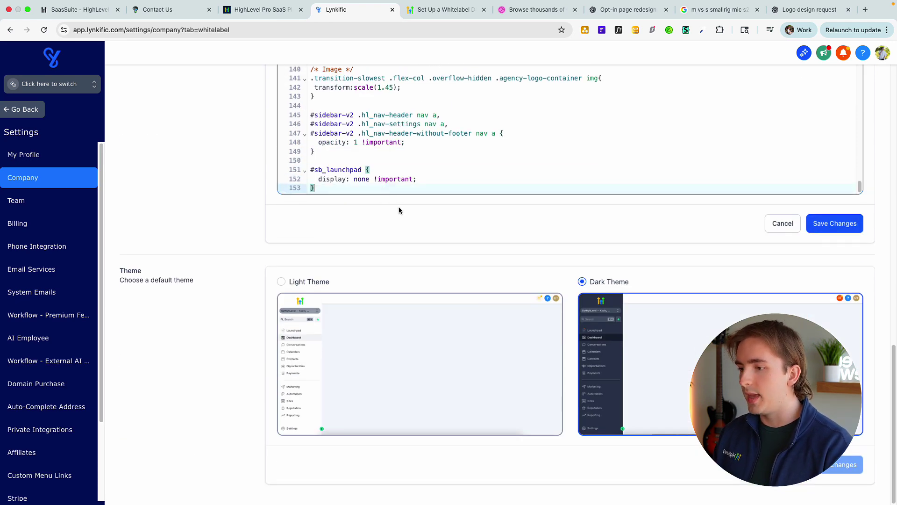
left_click(847, 241)
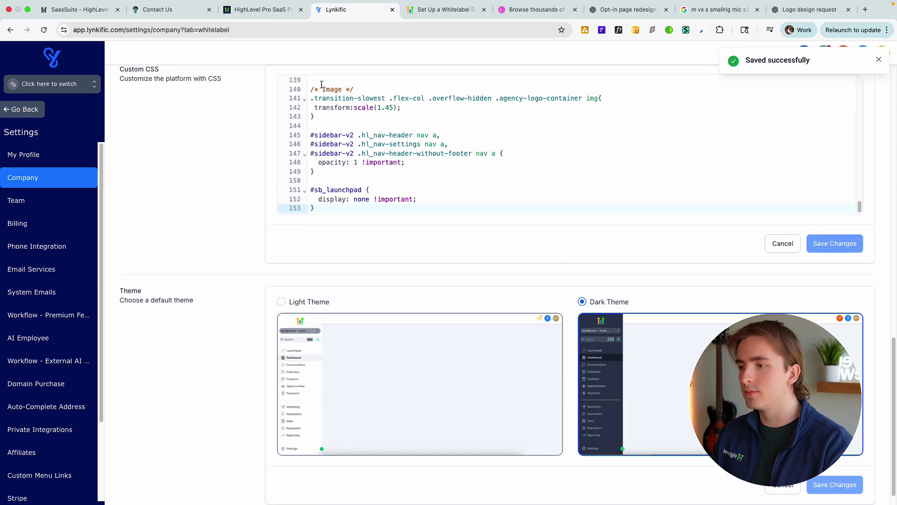
left_click(75, 9)
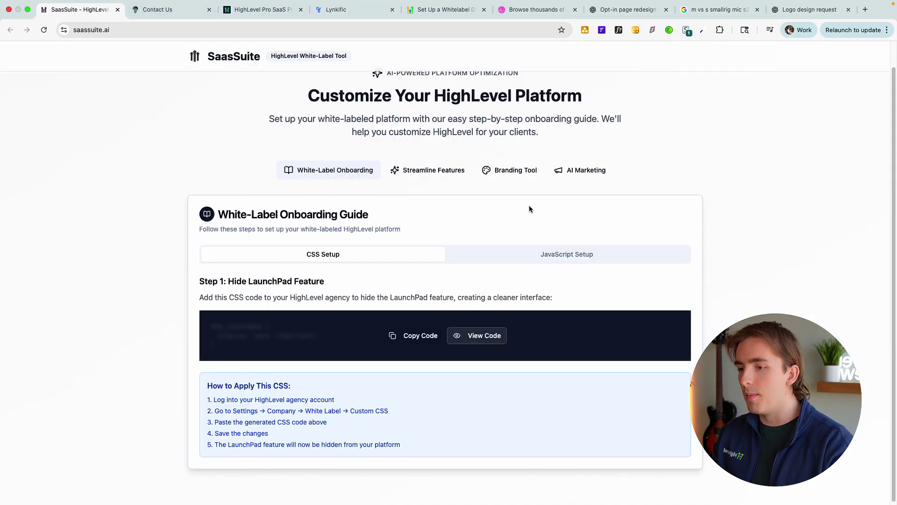
left_click(552, 260)
scroll(370, 251, "down", 3)
scroll(371, 252, "up", 2)
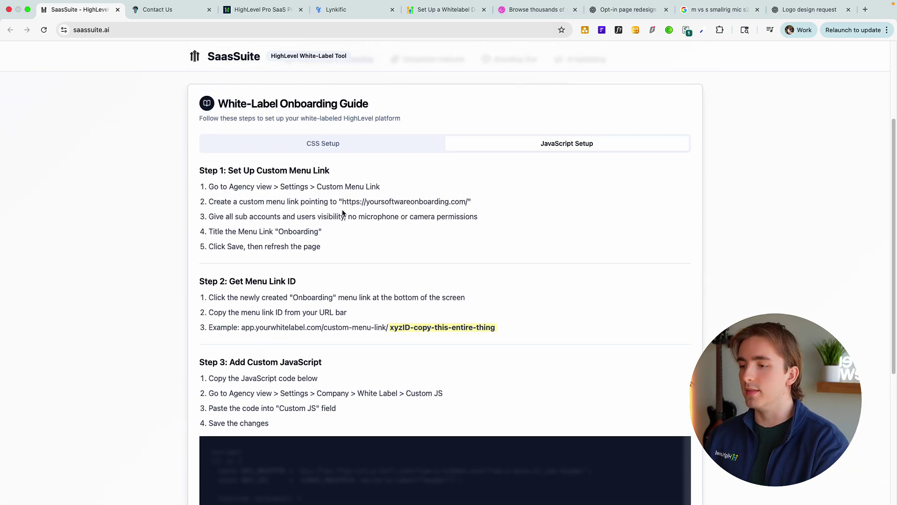
triple_click(214, 201)
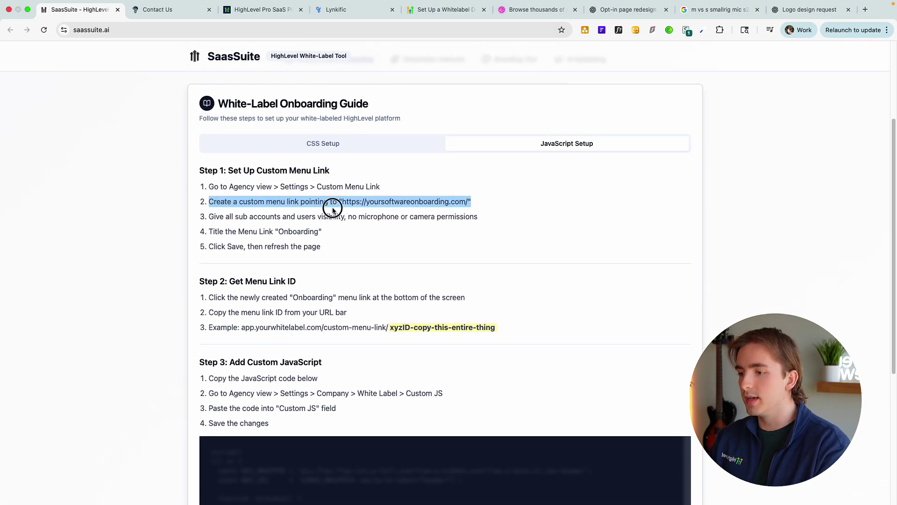
left_click(342, 203)
left_click_drag(342, 203, 468, 202)
left_click(468, 204)
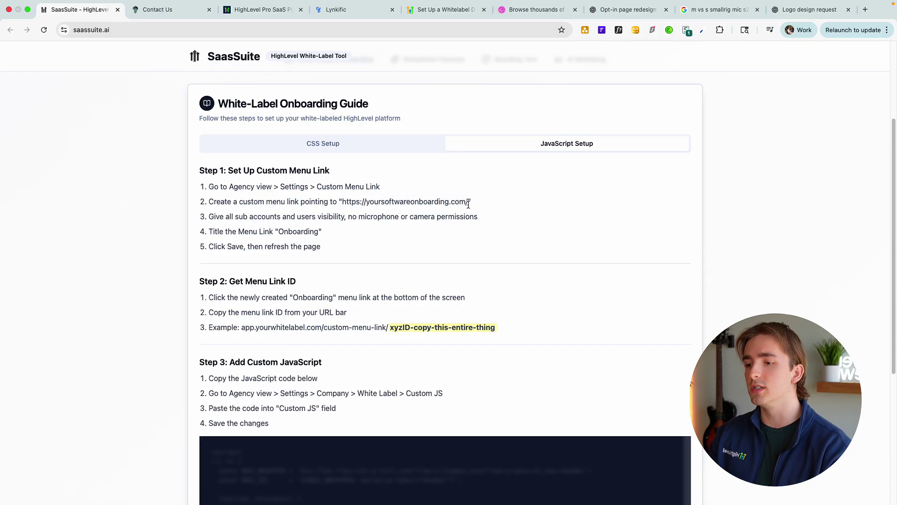
left_click_drag(467, 203, 486, 205)
left_click(343, 204)
left_click(467, 205)
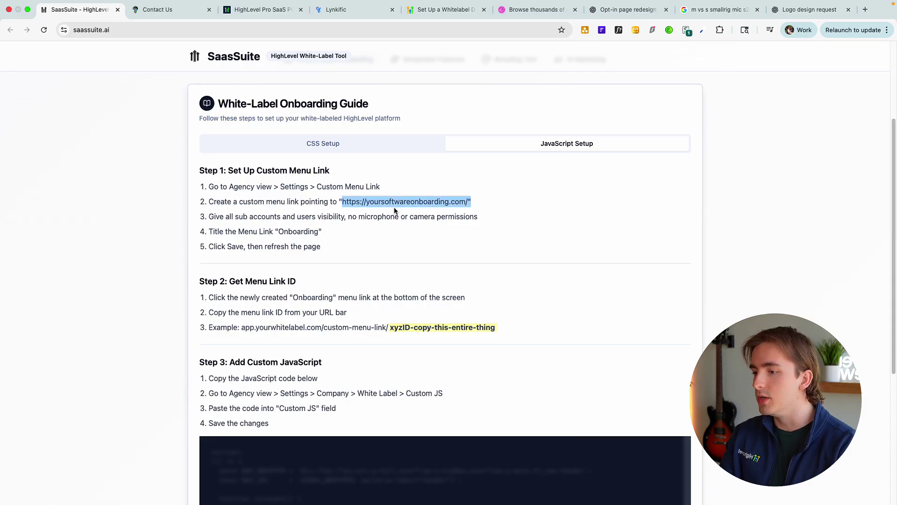
left_click(394, 210)
scroll(394, 213, "down", 5)
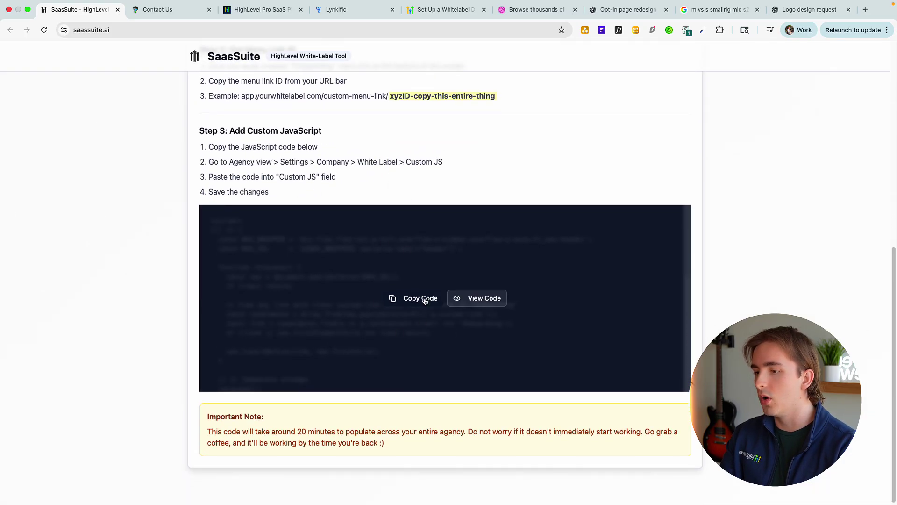
scroll(268, 163, "up", 5)
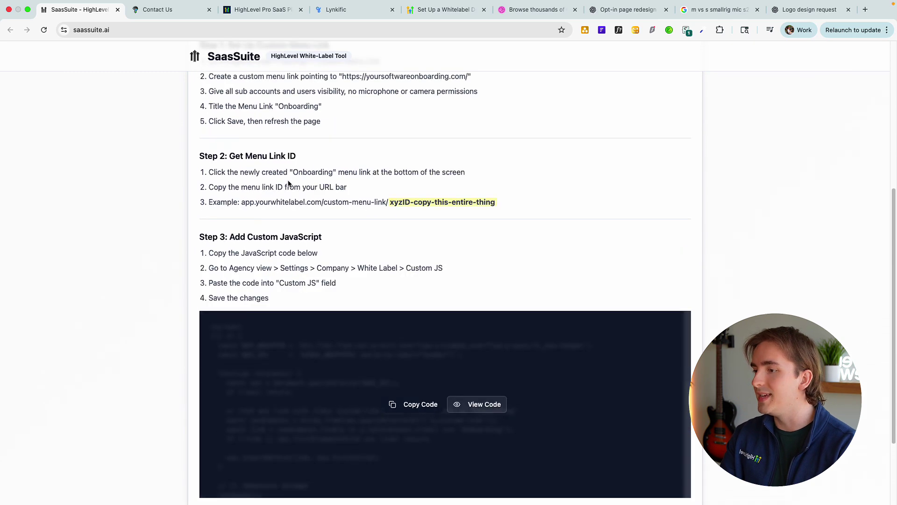
Return to the Lynkific app, reload the settings page and switch to the Lynkific sub-account in Casper, WY
left_click(336, 9)
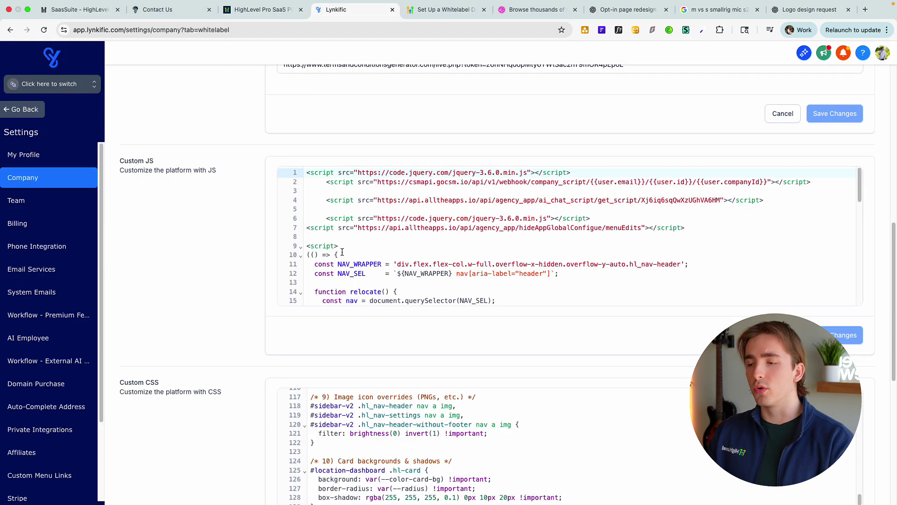
scroll(663, 344, "down", 4)
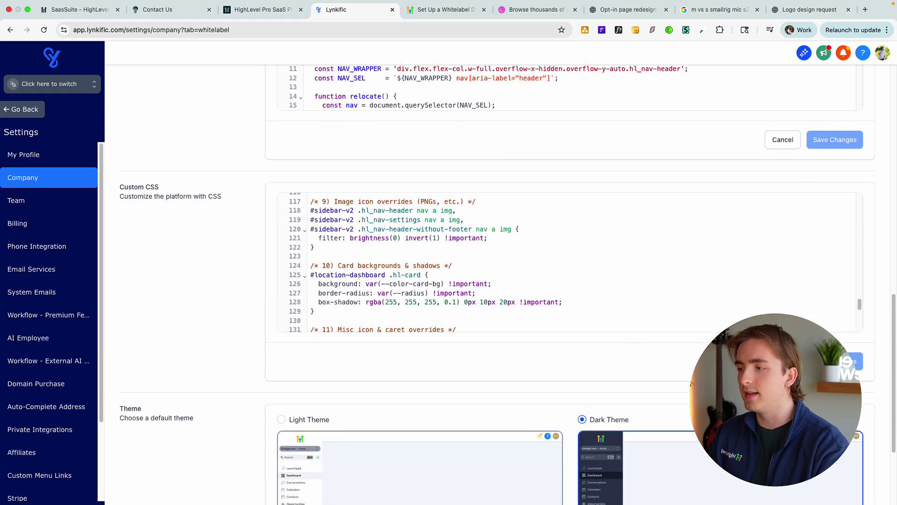
left_click(44, 29)
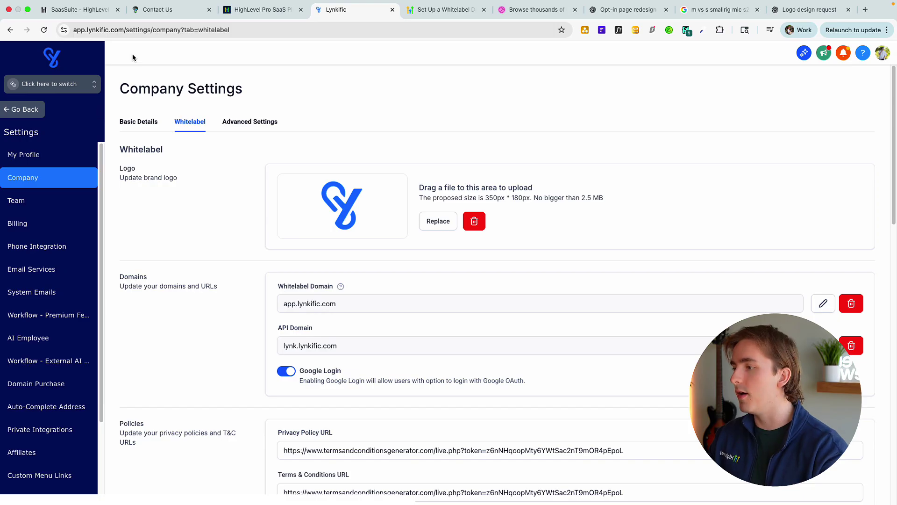
left_click(88, 81)
left_click(163, 138)
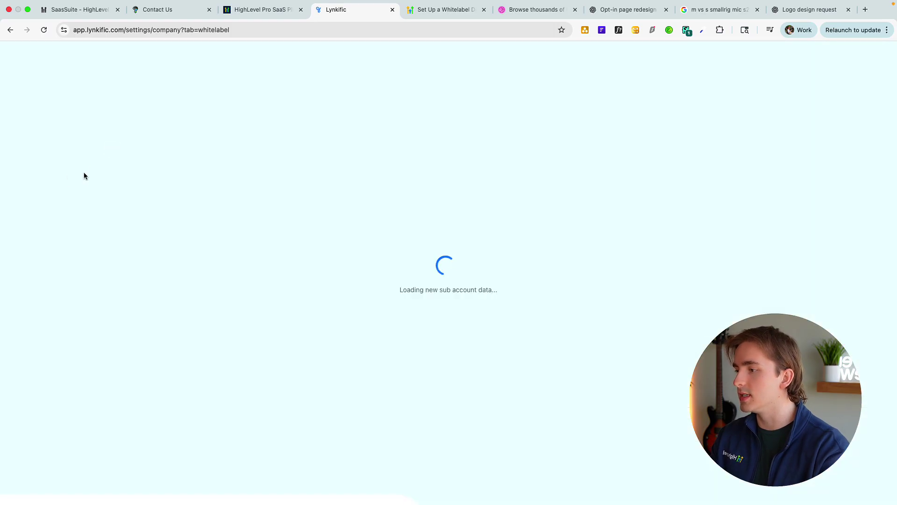
left_click(50, 206)
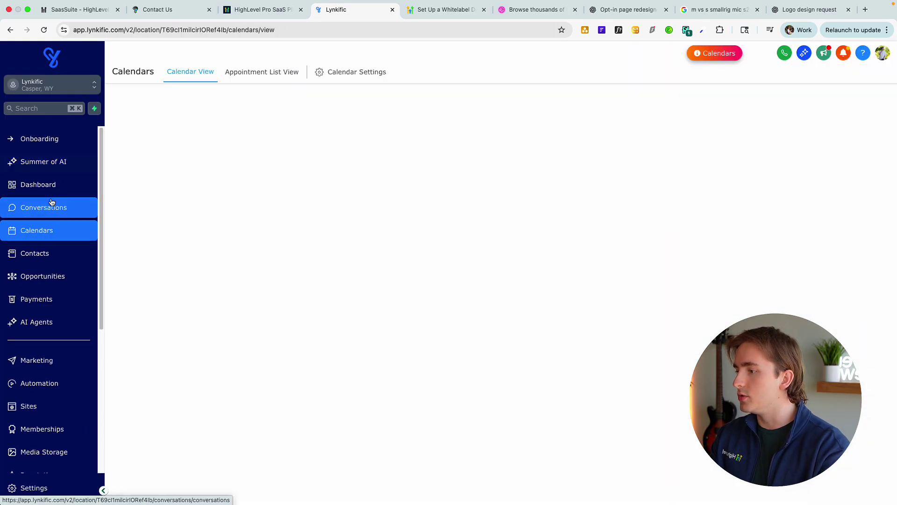
Open the sub-account's Onboarding page, start the onboarding process and browse the learning modules from Commerce back to Foundational Setup
left_click(47, 138)
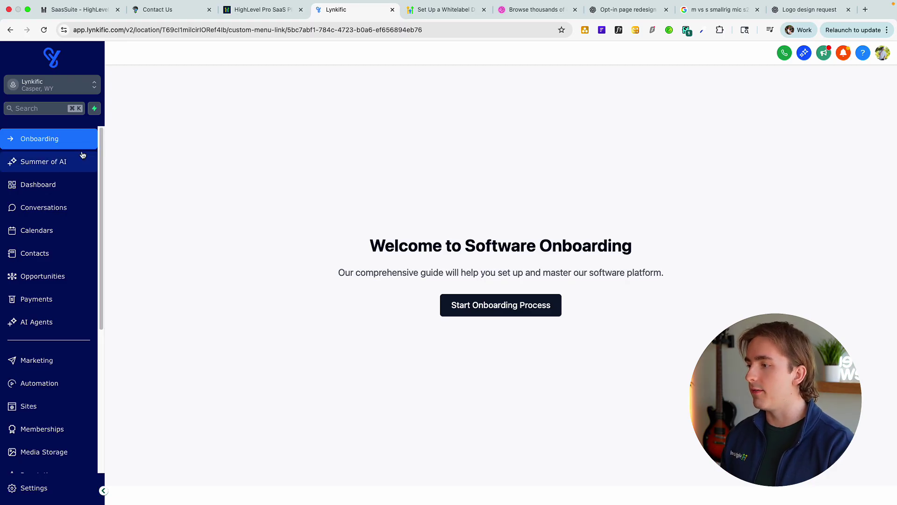
left_click(542, 304)
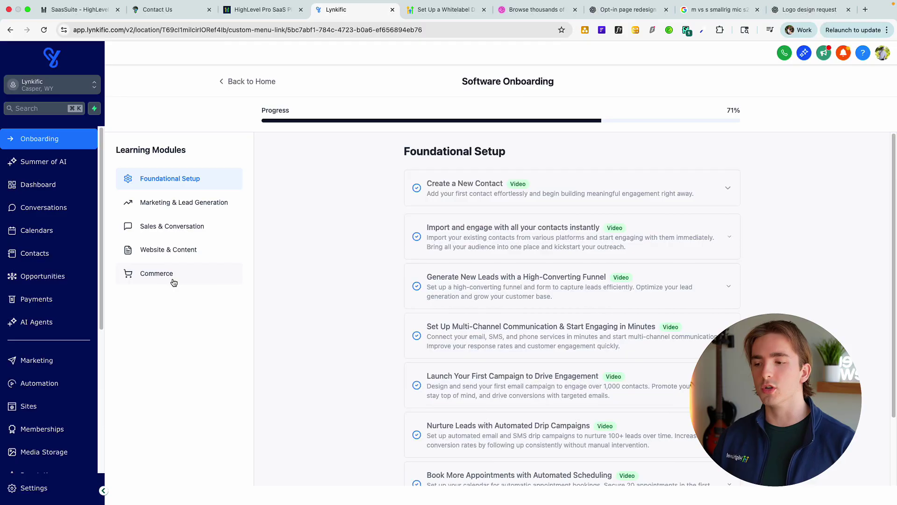
left_click(192, 280)
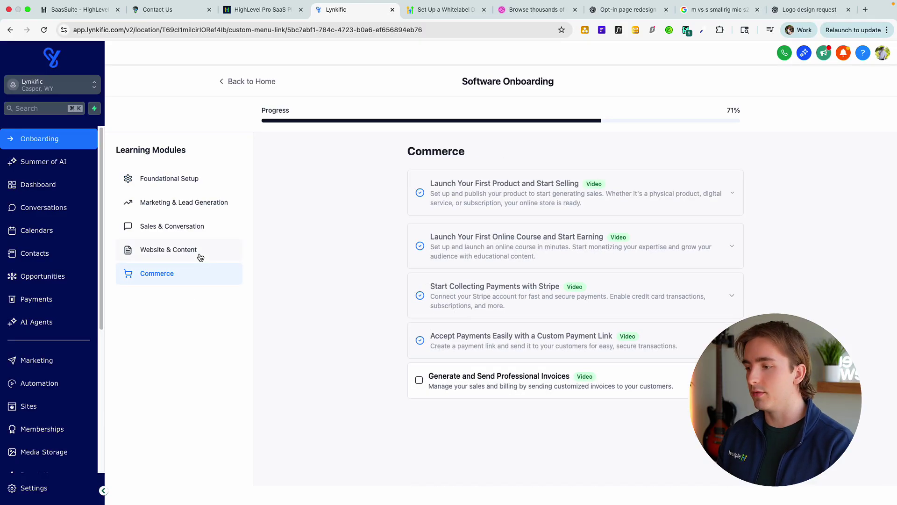
left_click(199, 250)
left_click(205, 226)
left_click(216, 202)
left_click(195, 178)
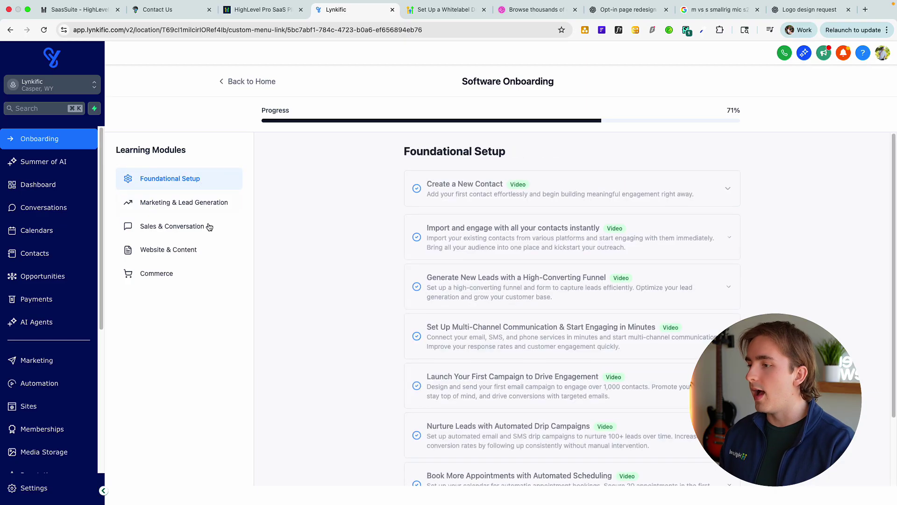
left_click_drag(116, 163, 242, 321)
left_click(217, 315)
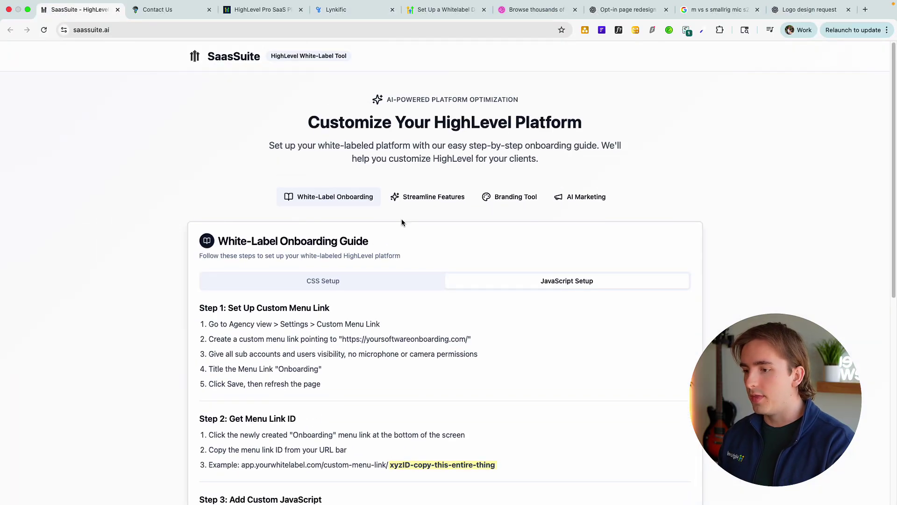
In SaasSuite's Streamline Features, choose the AI-determined workflow, describe the SaaS as "calendar app", and check Lynkific's existing menu links
left_click(420, 204)
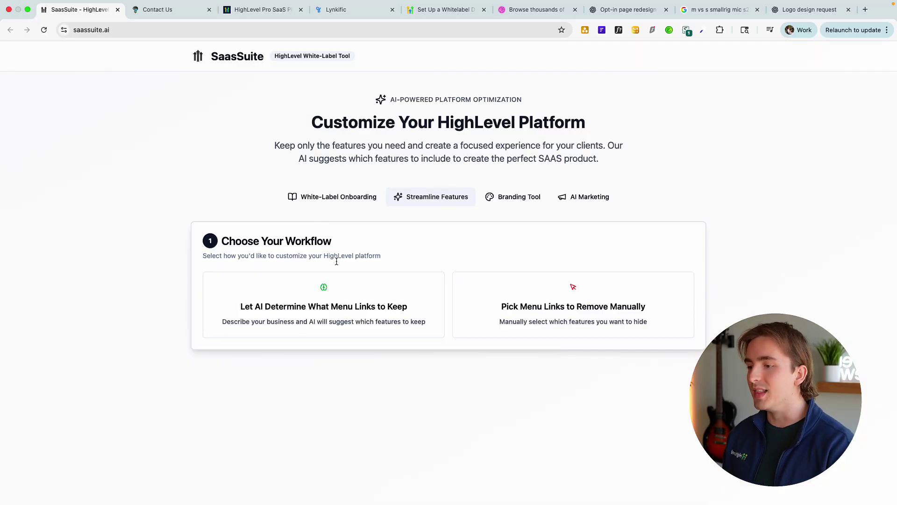
left_click(356, 290)
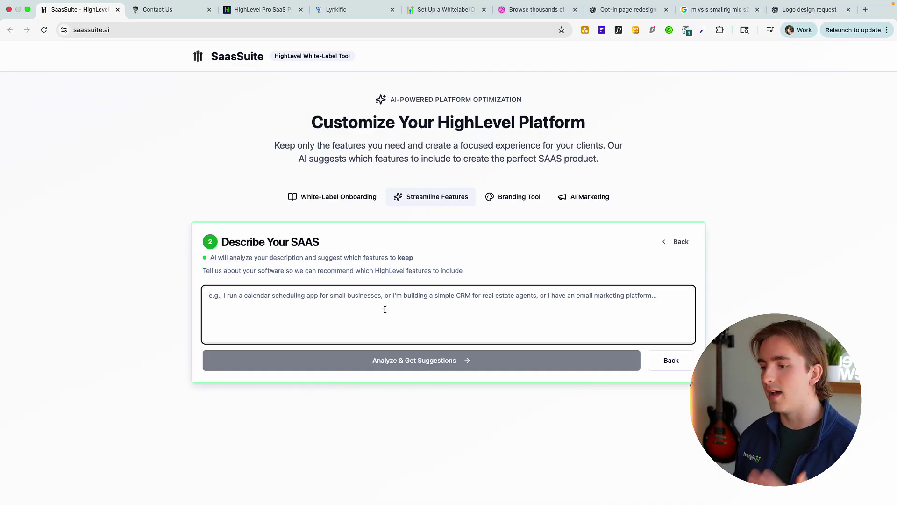
type("calendar app")
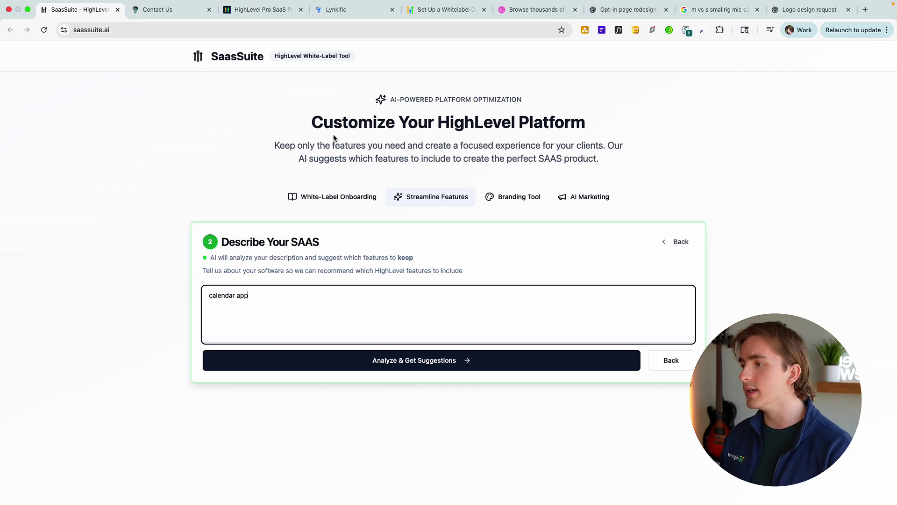
left_click(336, 9)
scroll(68, 170, "down", 5)
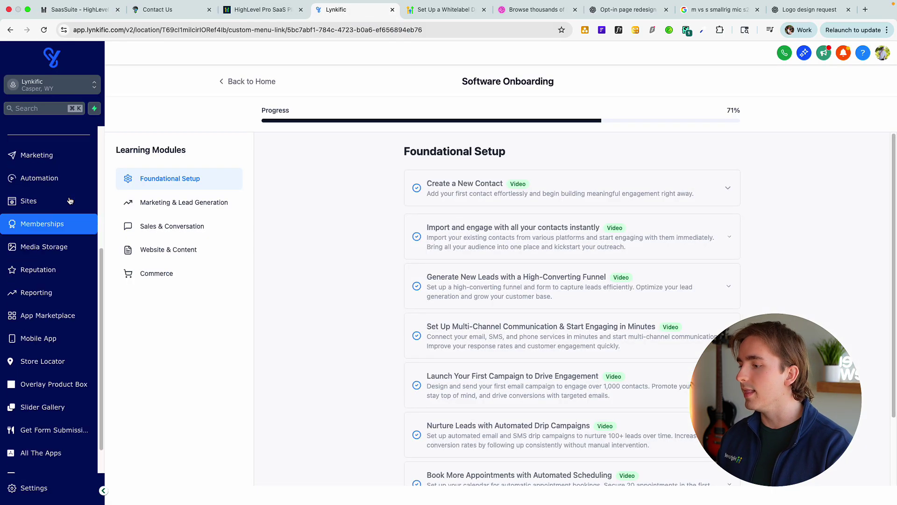
scroll(69, 200, "up", 5)
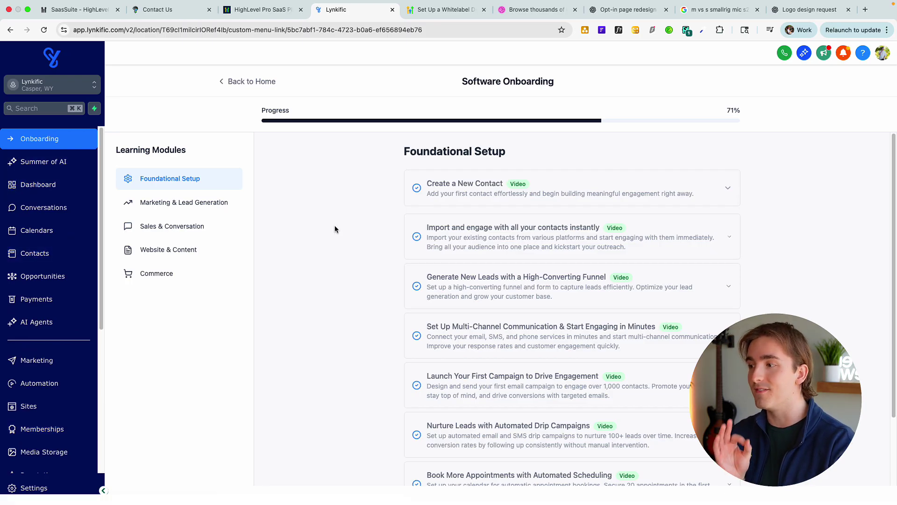
Have SaasSuite analyze the description, generate the CSS code that keeps only the Calendars feature, and copy it
left_click(84, 10)
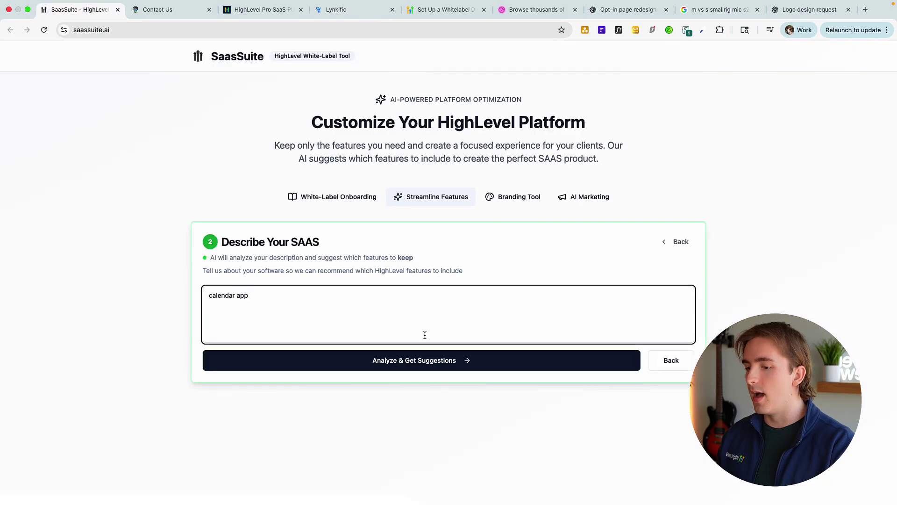
left_click(473, 365)
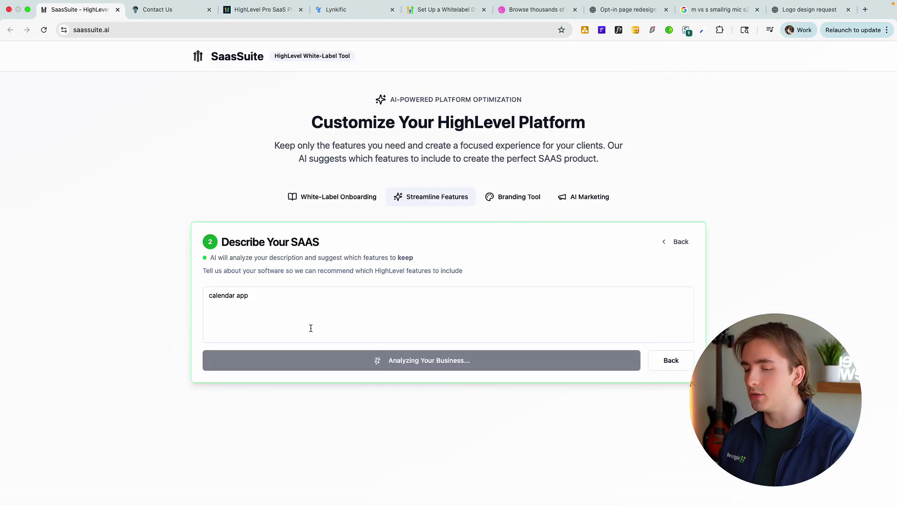
scroll(425, 373, "down", 2)
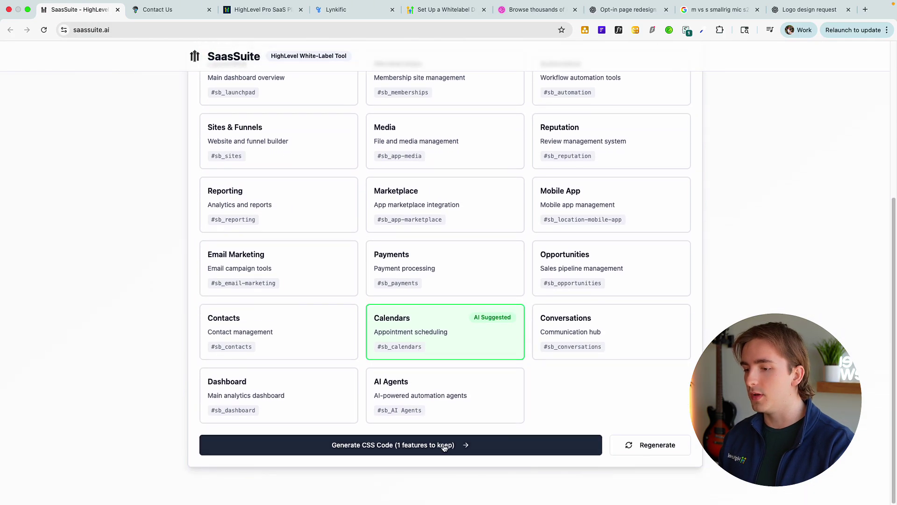
left_click(444, 445)
left_click(404, 288)
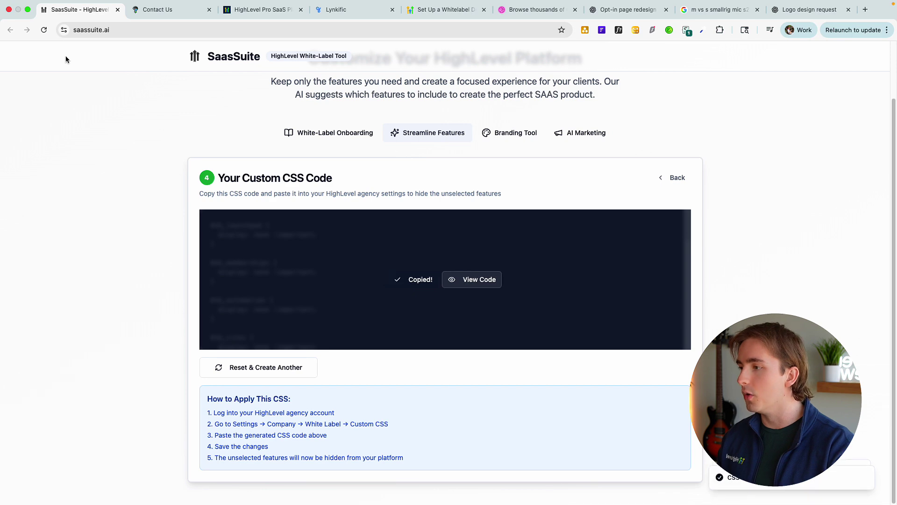
Switch Lynkific from the sub-account back to the agency view and open the Whitelabel settings for the company again
left_click(350, 10)
left_click(87, 87)
left_click(159, 114)
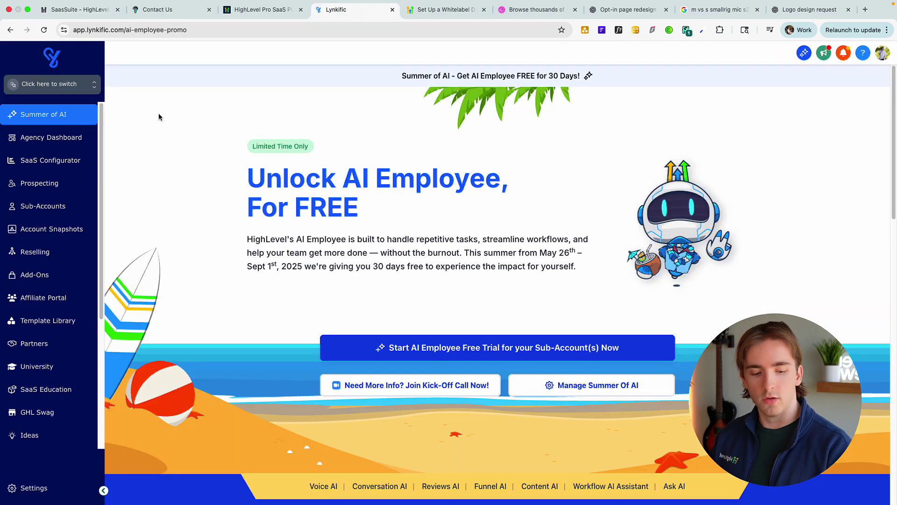
left_click(25, 488)
left_click(32, 177)
left_click(193, 123)
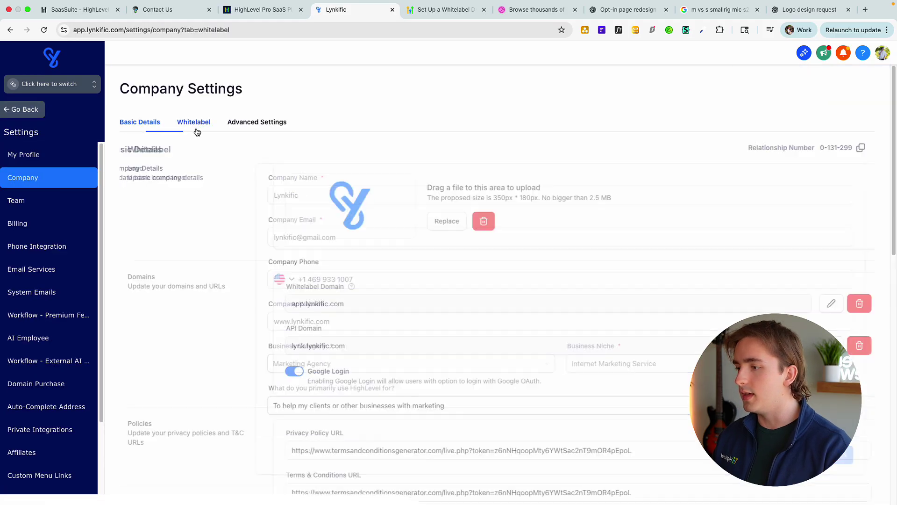
Append the generated feature-hiding code on a new line at the end of the Custom CSS and save the changes
scroll(364, 275, "down", 10)
scroll(369, 279, "down", 15)
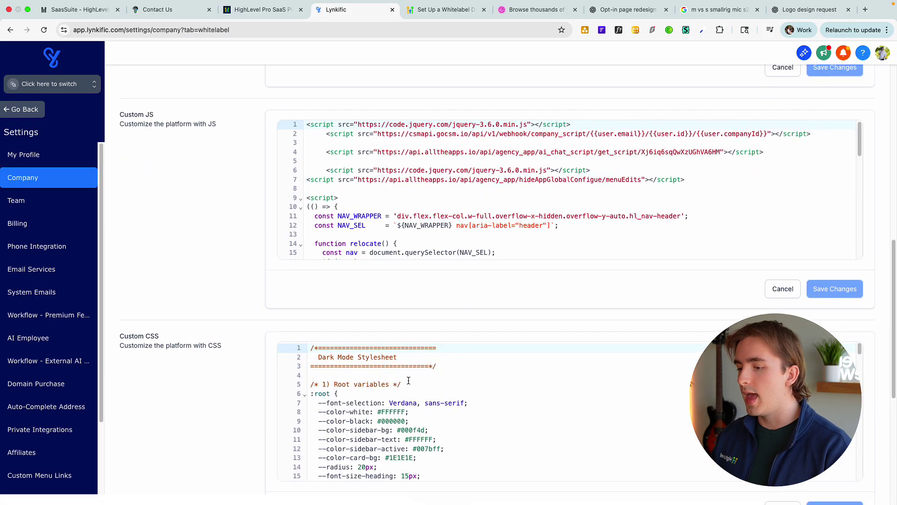
left_click(380, 184)
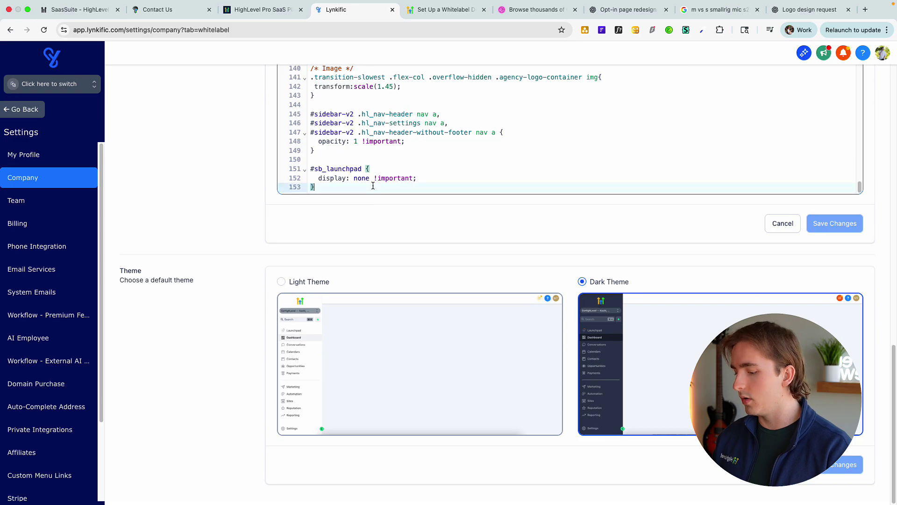
key("Return")
key("cmd+v")
left_click(463, 214)
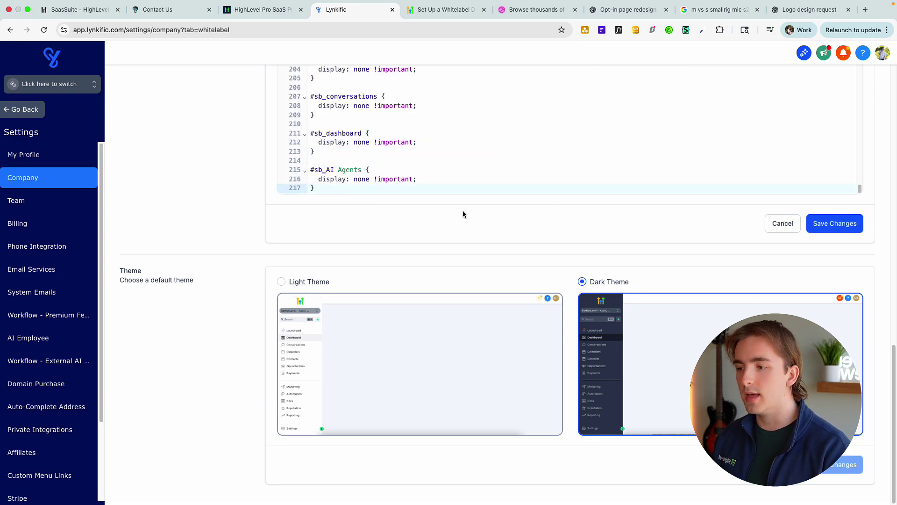
left_click(834, 224)
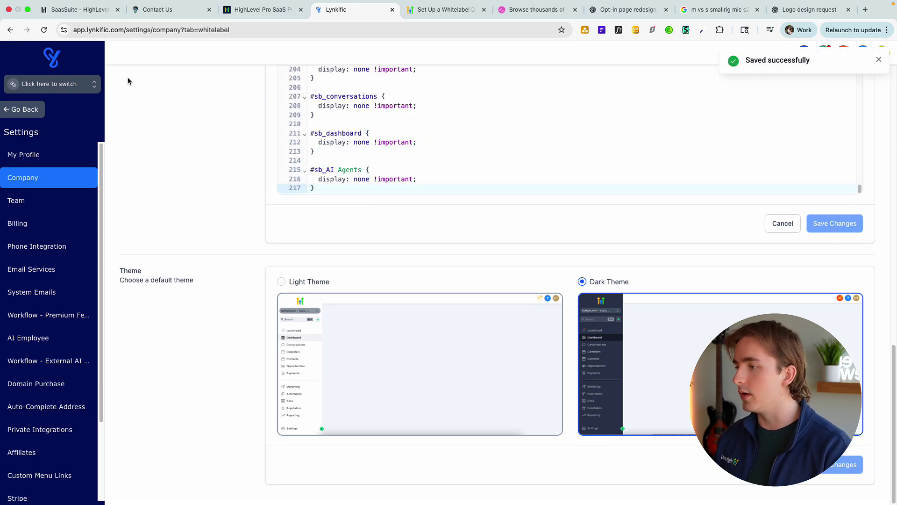
Switch to the Lynkific sub-account, reload it to check the reduced sidebar menu, and open Calendars
left_click(86, 84)
left_click(184, 139)
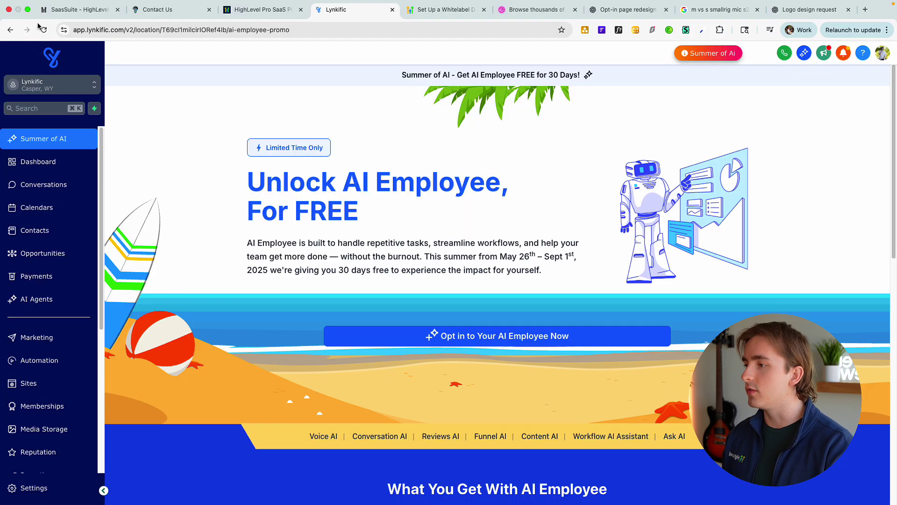
left_click(43, 29)
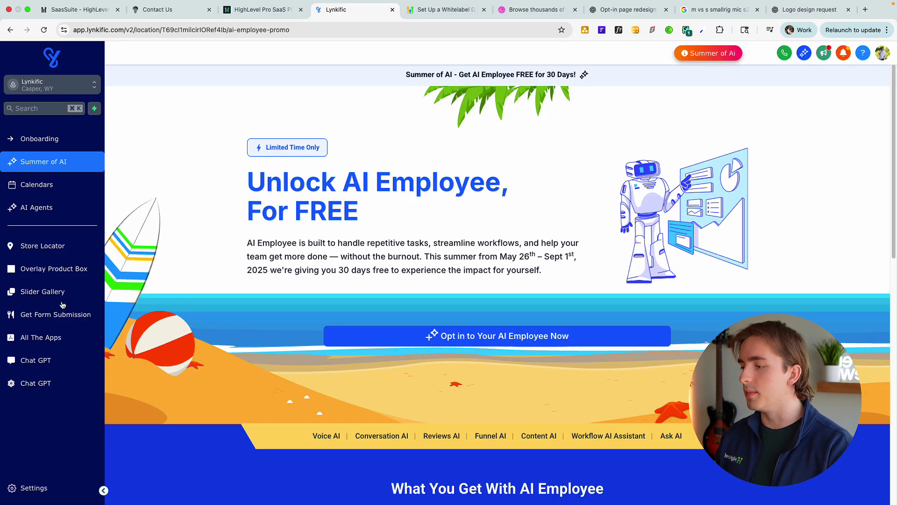
left_click(66, 185)
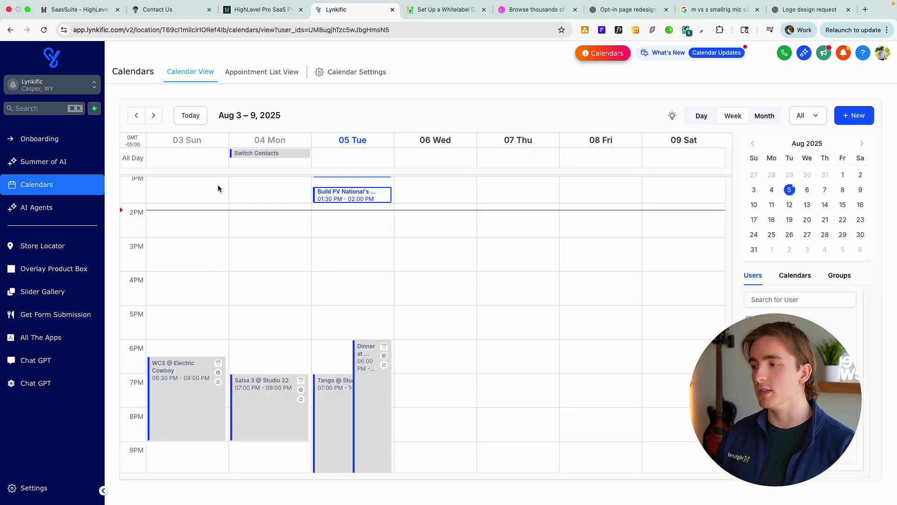
Return to the agency's company Whitelabel settings and remove the added feature-hiding rules from the Custom CSS
left_click(73, 89)
left_click(142, 113)
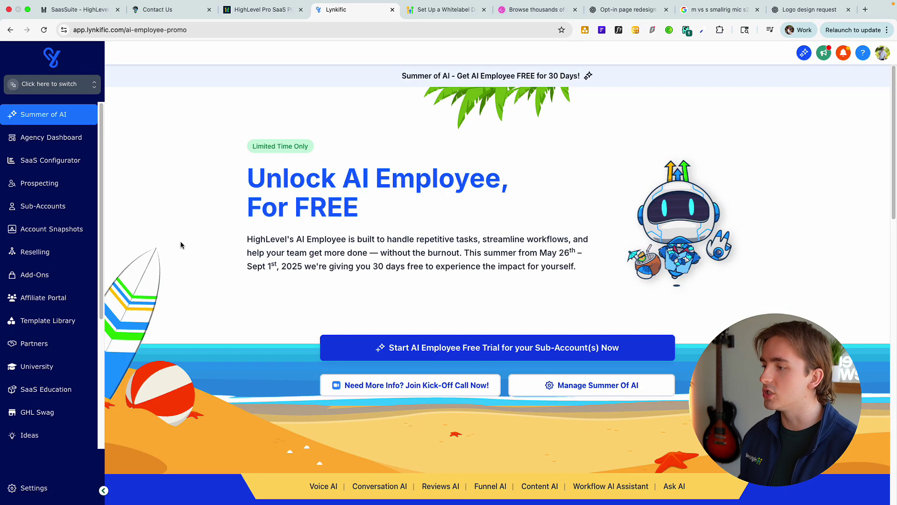
left_click(42, 484)
left_click(38, 181)
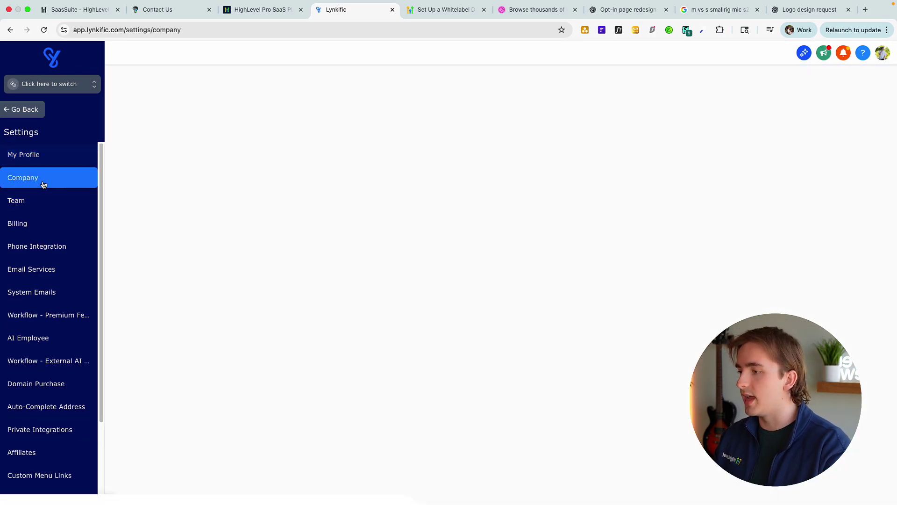
left_click(190, 121)
scroll(453, 318, "down", 10)
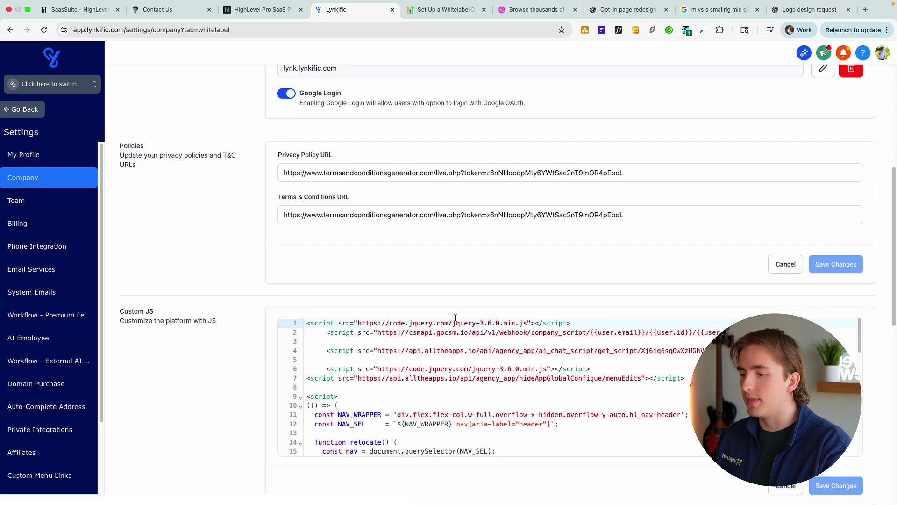
scroll(392, 271, "down", 20)
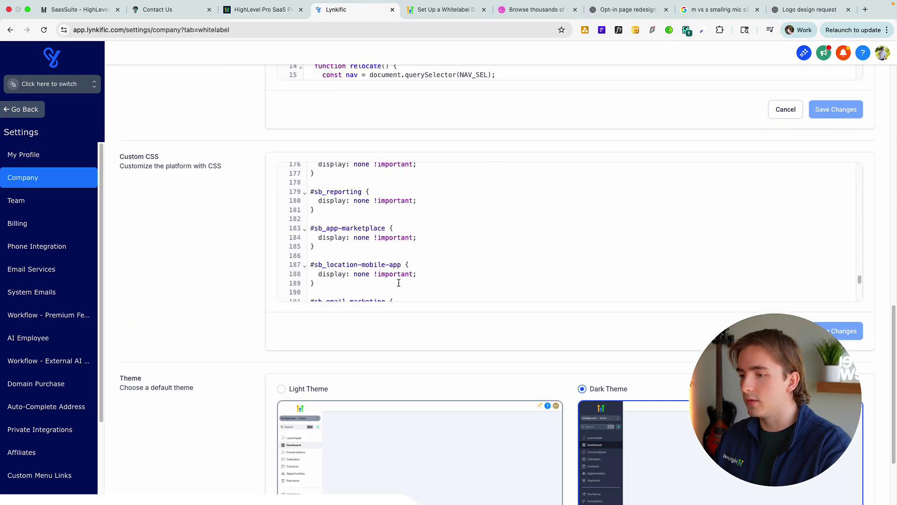
left_click_drag(327, 295, 371, 272)
scroll(371, 271, "up", 15)
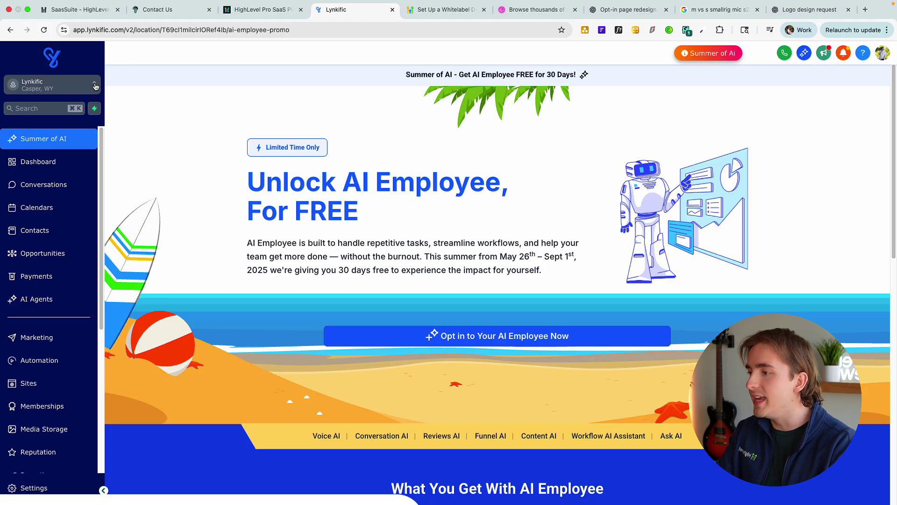
Switch back to the agency view, open the SaaS Configurator and look over the plans under Plans & Pricing
left_click(95, 86)
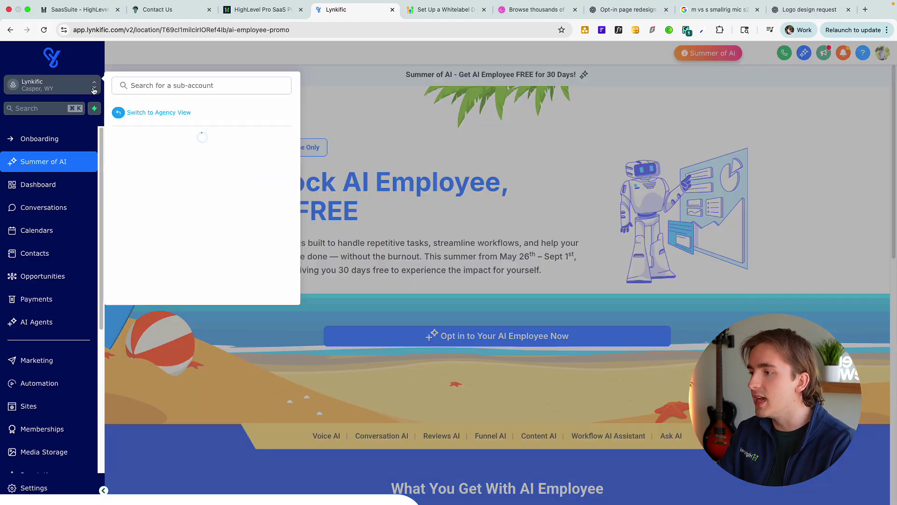
left_click(148, 113)
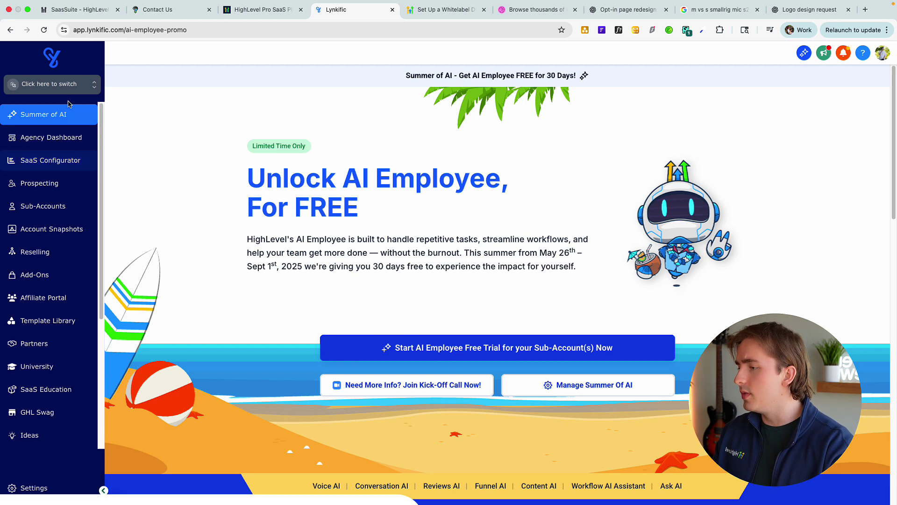
left_click(80, 82)
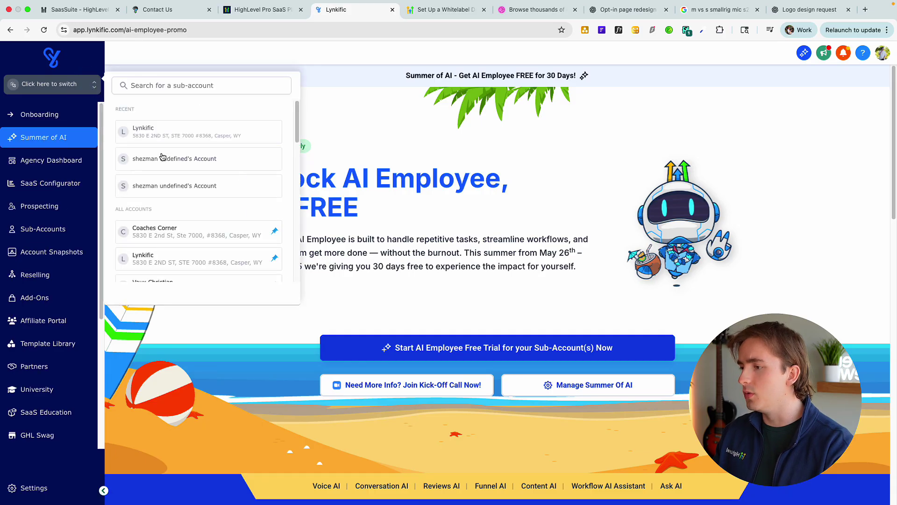
left_click(363, 103)
left_click(66, 184)
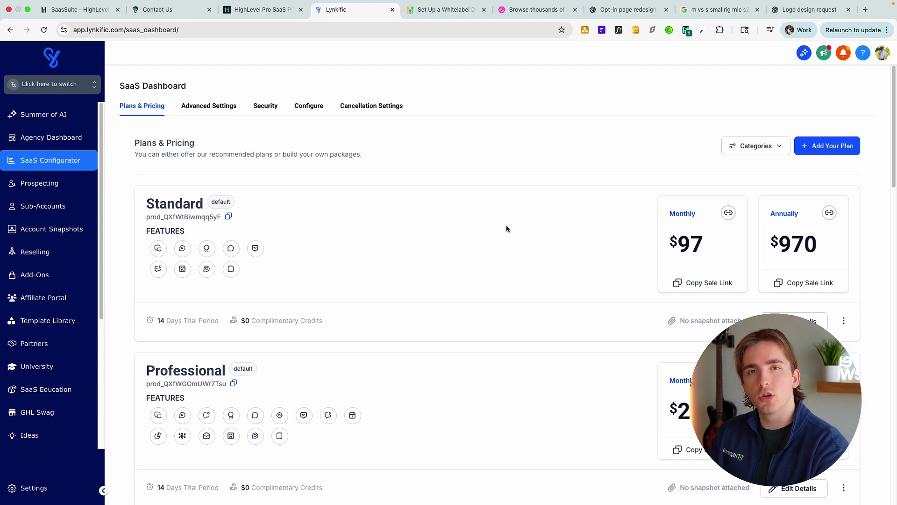
scroll(585, 203, "down", 15)
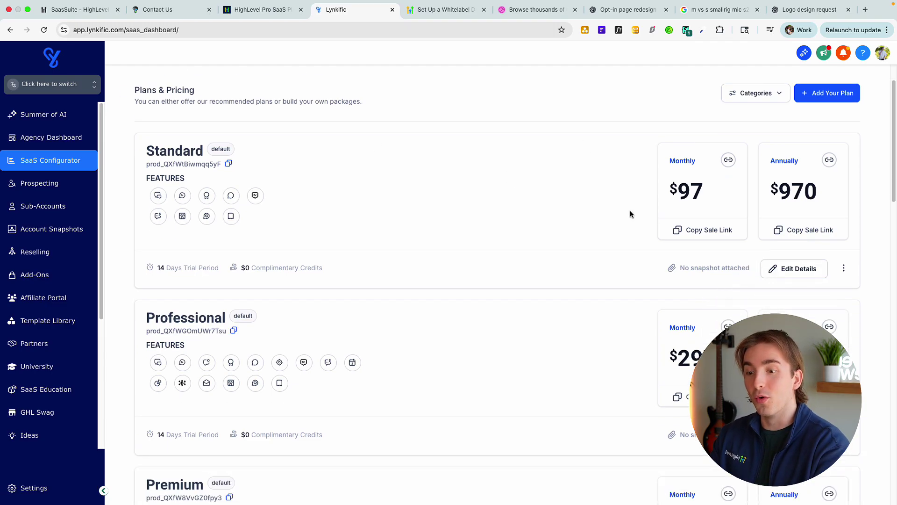
scroll(570, 215, "up", 15)
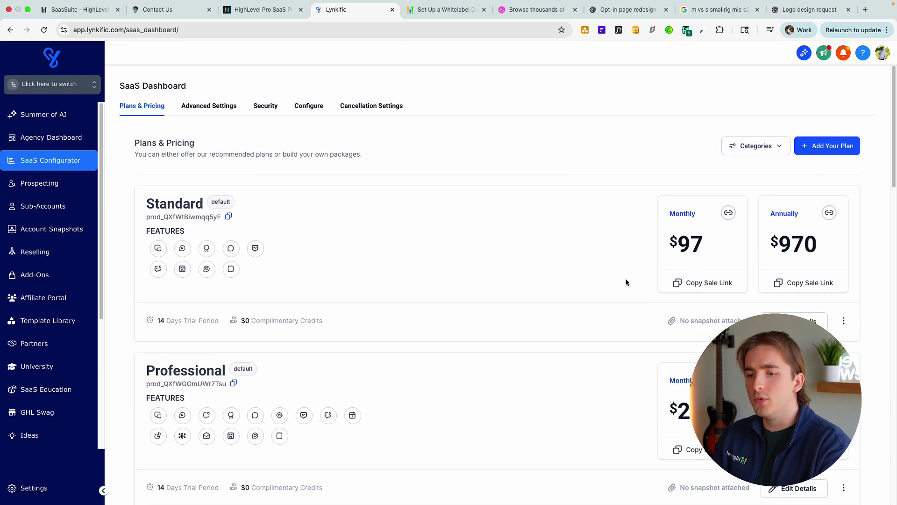
Copy the Standard plan's monthly sale link, view its checkout page in a new tab, and return to the plans
left_click(703, 284)
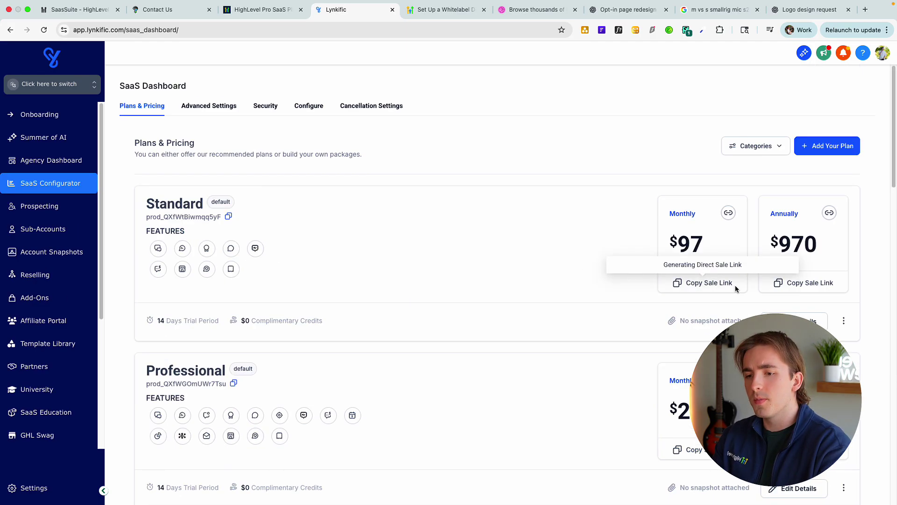
left_click(787, 260)
left_click(865, 10)
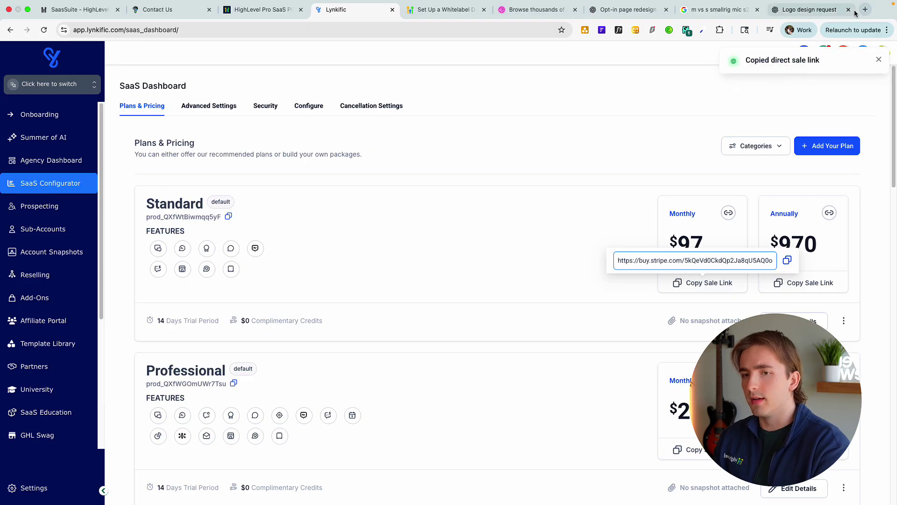
key("ctrl+v")
key("Return")
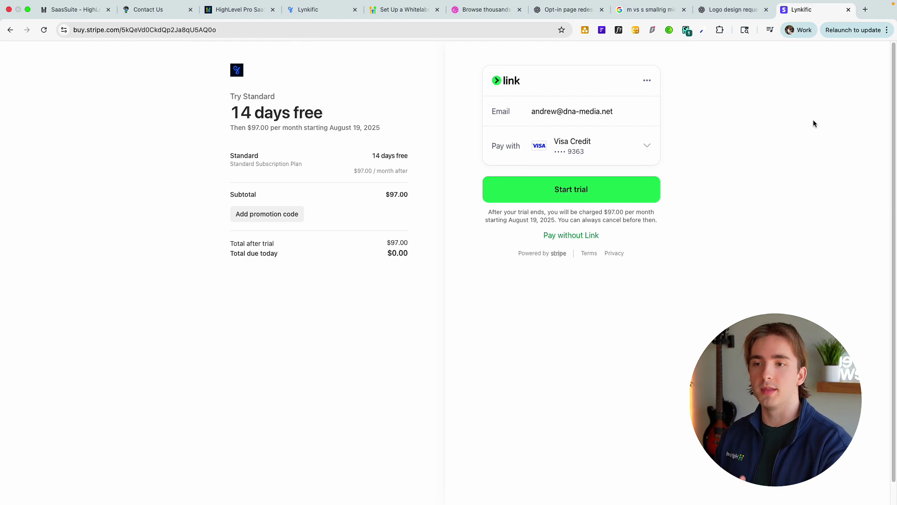
left_click(848, 10)
left_click(645, 167)
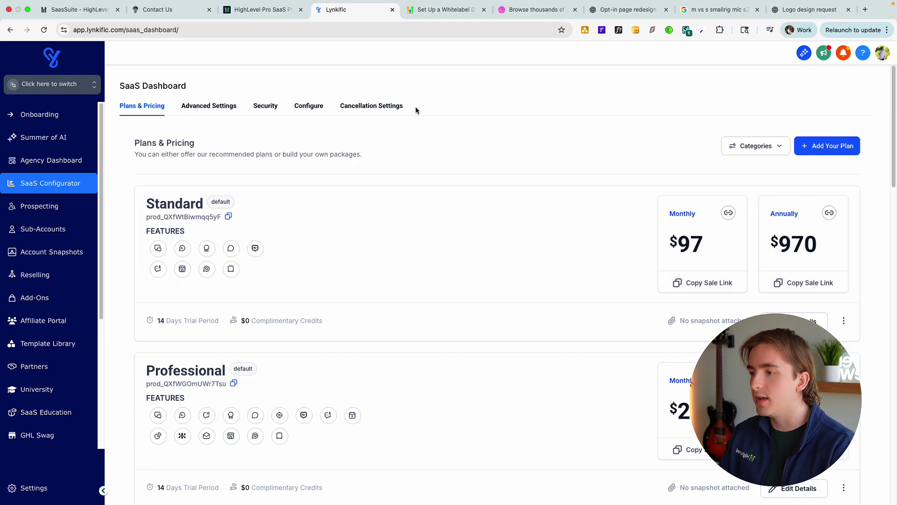
Open the SaaS Configurator's Advanced Settings and read the options for suspending sub-accounts and upgrading subscriptions
left_click(221, 108)
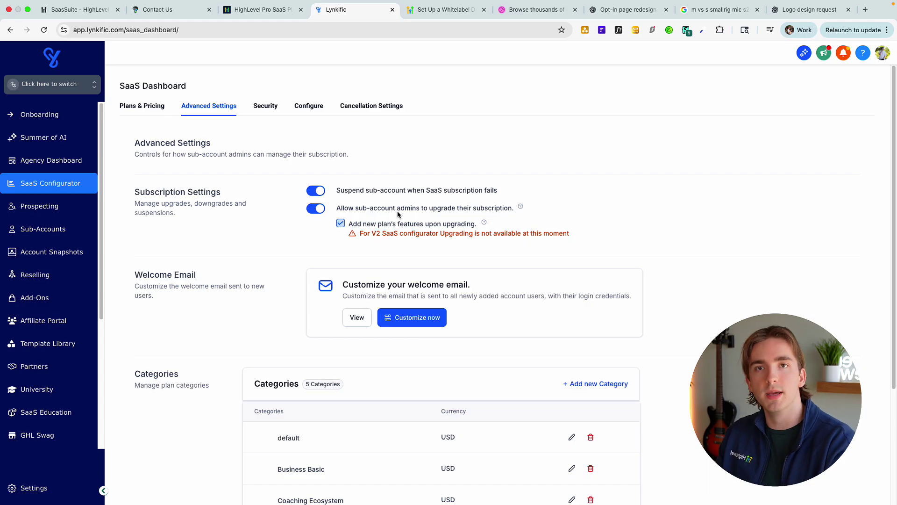
left_click_drag(341, 198, 496, 200)
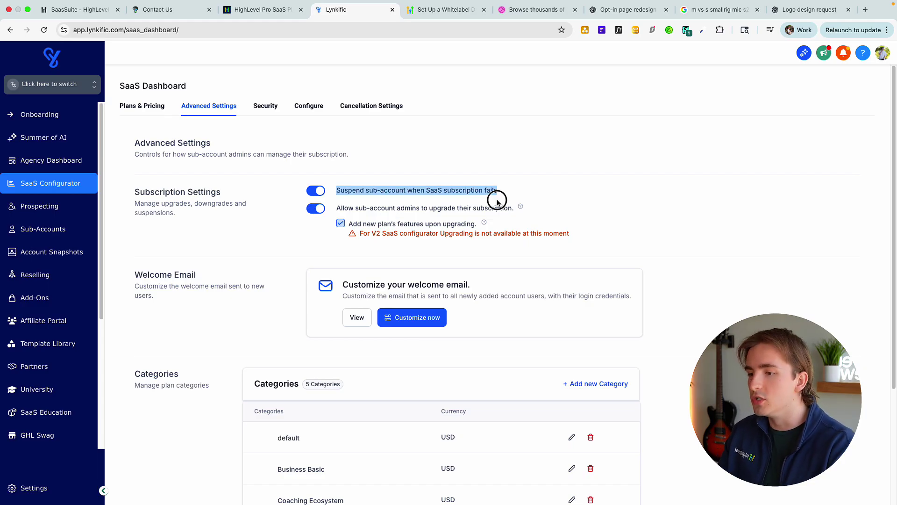
left_click(531, 194)
left_click_drag(336, 206, 503, 233)
left_click(459, 210)
Open the welcome email template for customization and inspect its logo and content
scroll(474, 210, "down", 3)
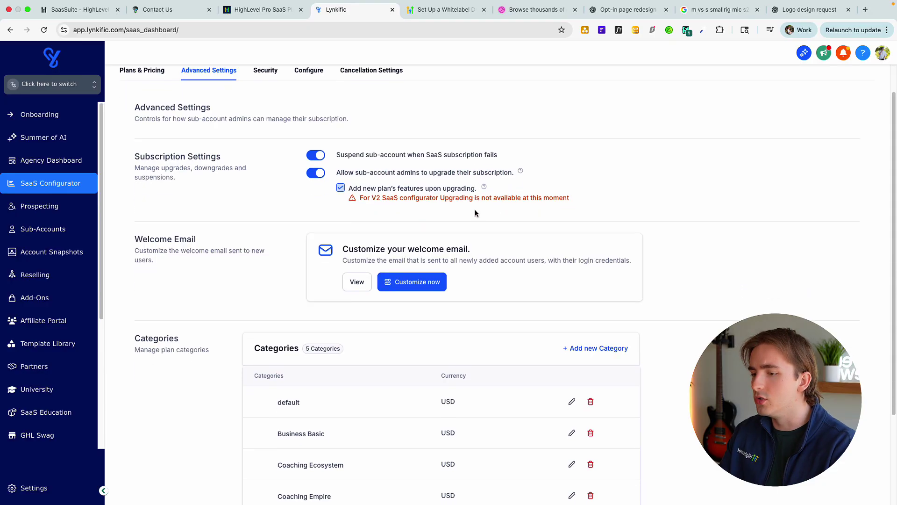
left_click(414, 244)
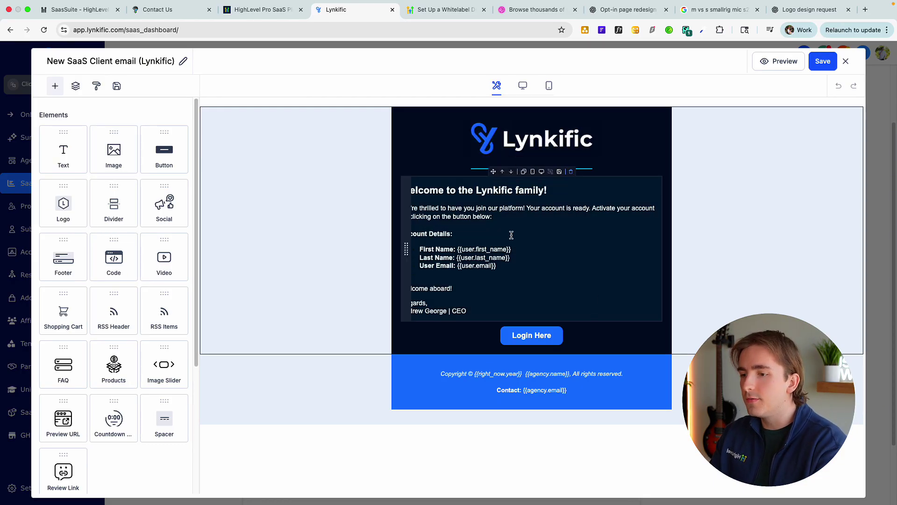
left_click(537, 146)
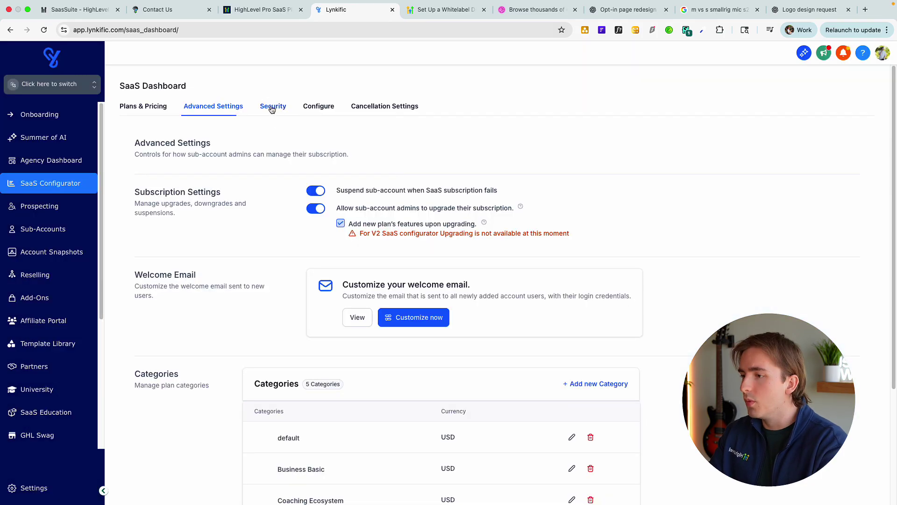
On the Configure page, start adding an agency sub-account, read the source sub-account instructions and warning, and cancel
left_click(272, 109)
left_click(307, 112)
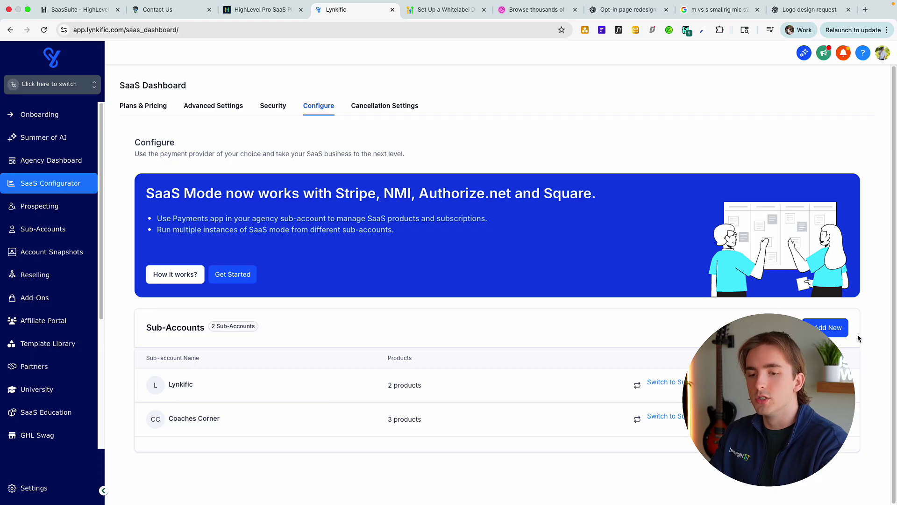
left_click(827, 329)
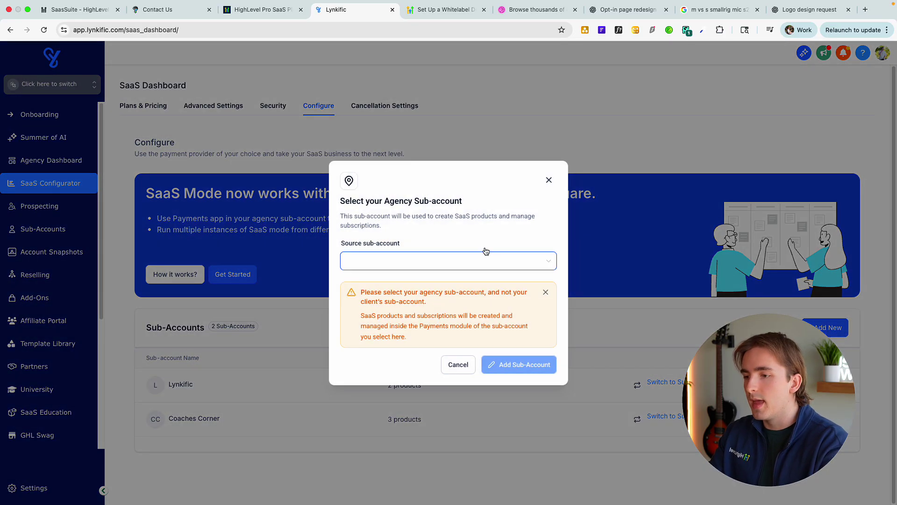
left_click_drag(340, 205, 414, 236)
left_click(415, 235)
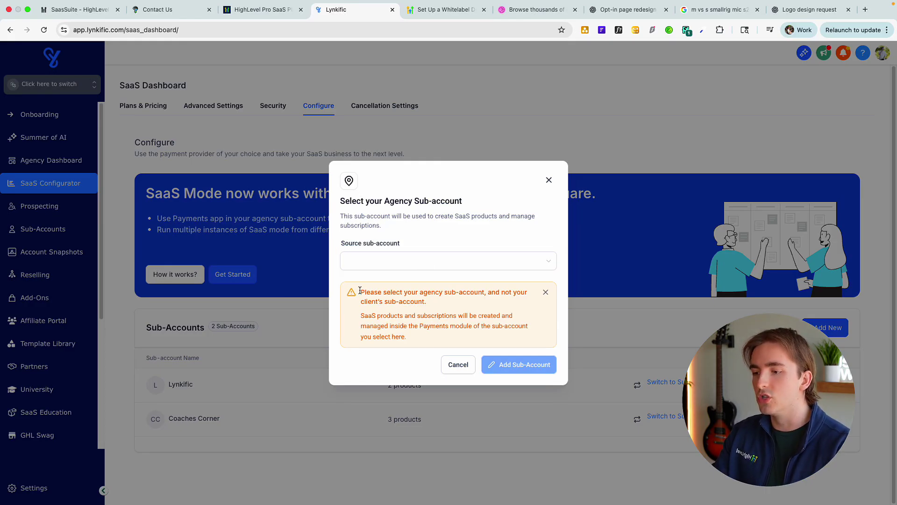
left_click_drag(360, 290, 470, 304)
left_click(470, 304)
left_click_drag(414, 345, 340, 279)
left_click(407, 294)
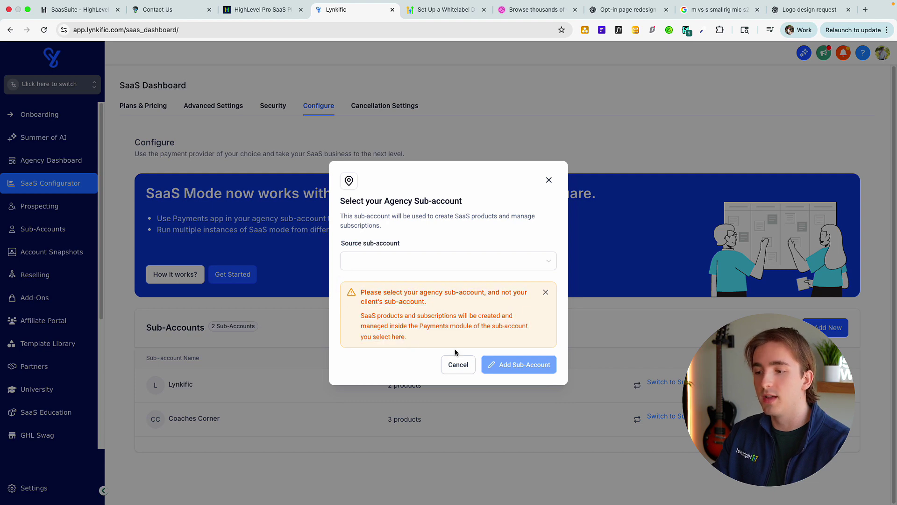
left_click(458, 364)
Switch to the Lynkific sub-account from the Configure list, dismiss the expired-connection banner, and look over its dashboard
left_click(172, 385)
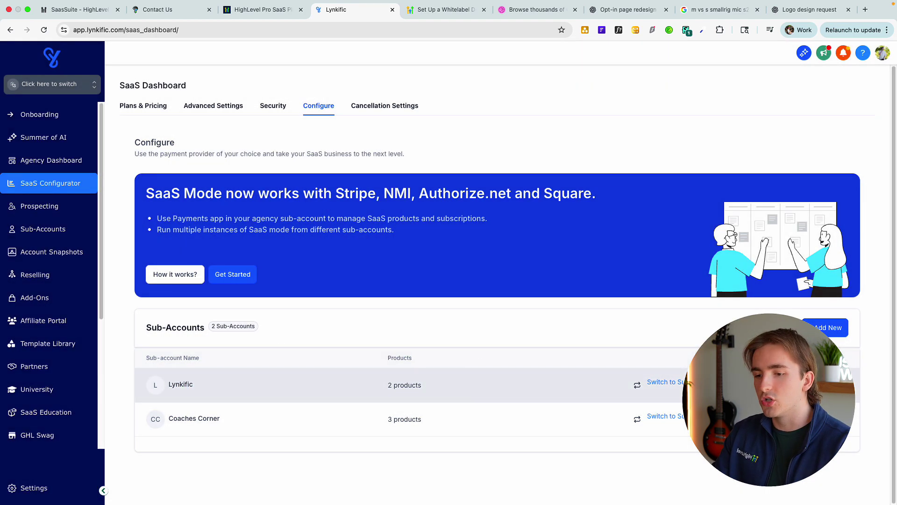
left_click(687, 382)
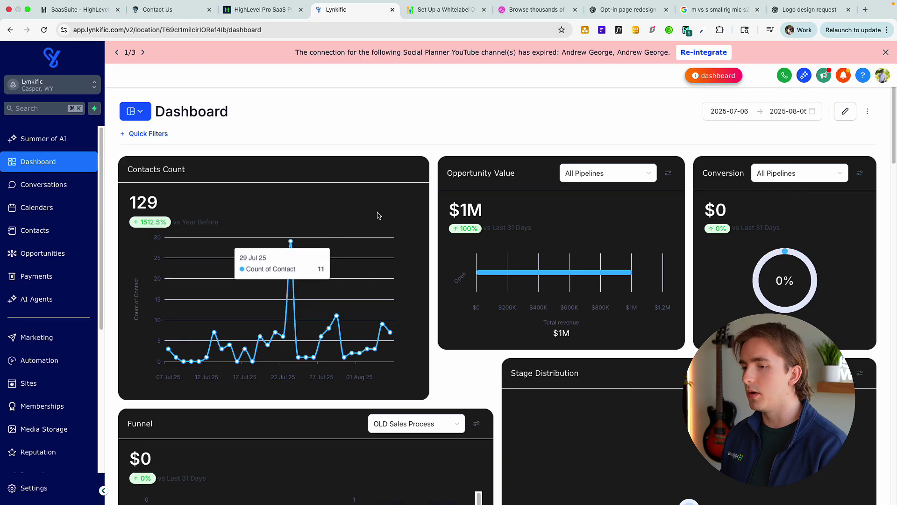
left_click(886, 54)
scroll(540, 265, "down", 8)
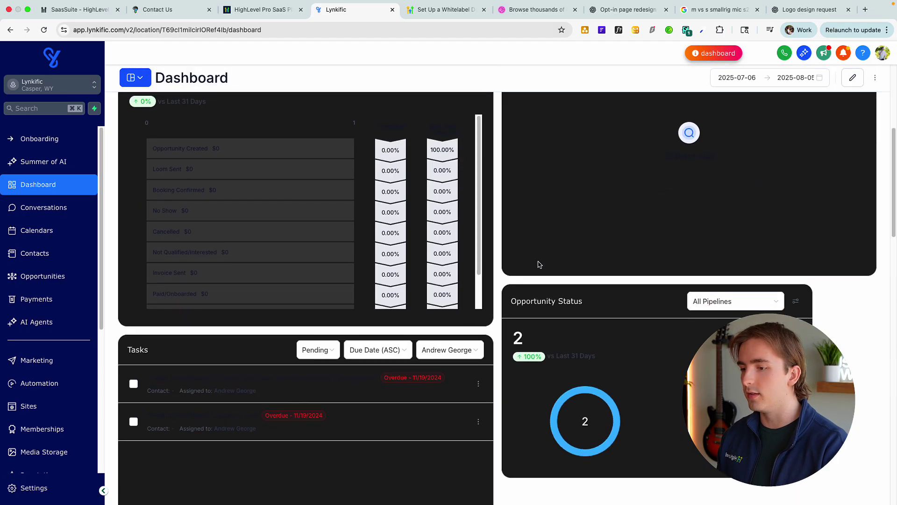
scroll(539, 264, "up", 8)
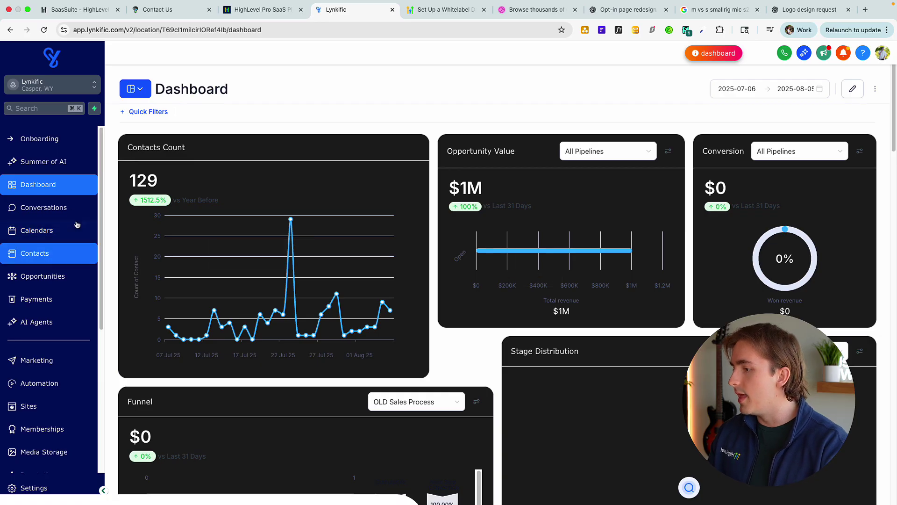
Open the Products list in the Lynkific sub-account's payments area
left_click(45, 305)
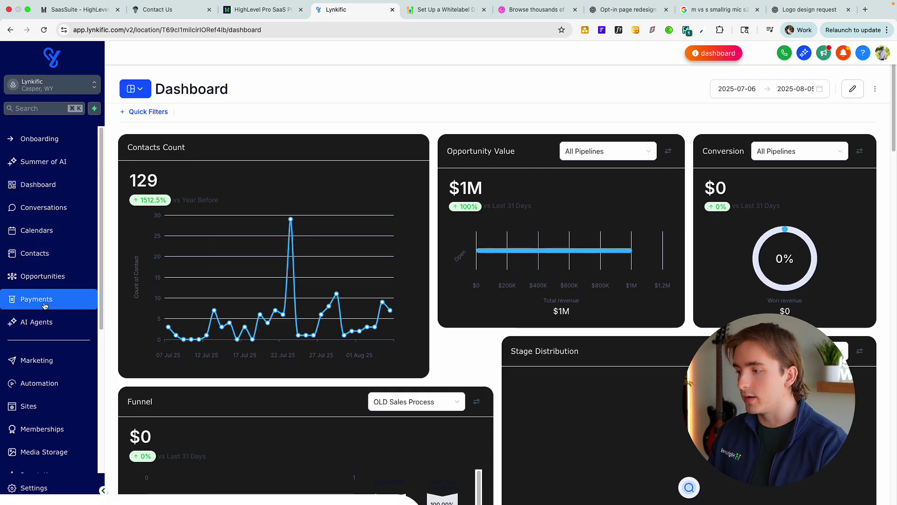
mouse_move(576, 80)
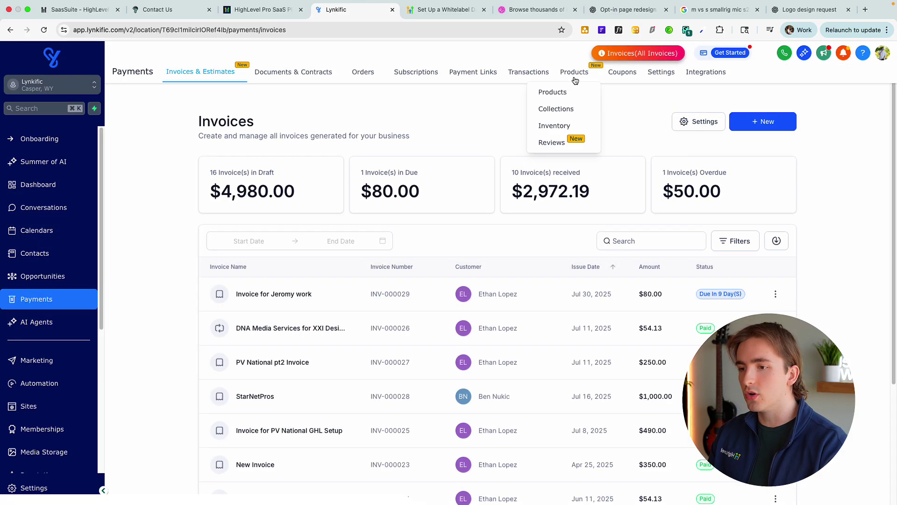
left_click(554, 93)
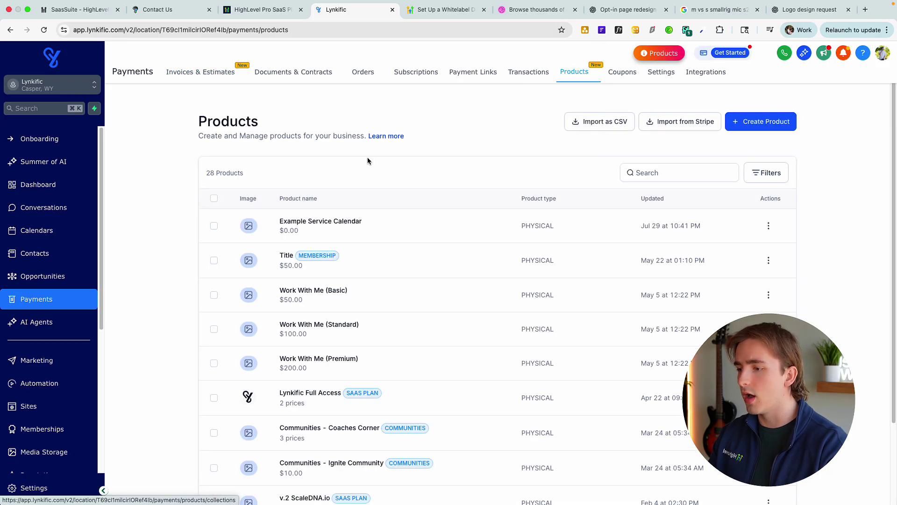
Start a new product marked for use as a SaaS product and title it "Saas Dummy Product"
left_click(755, 124)
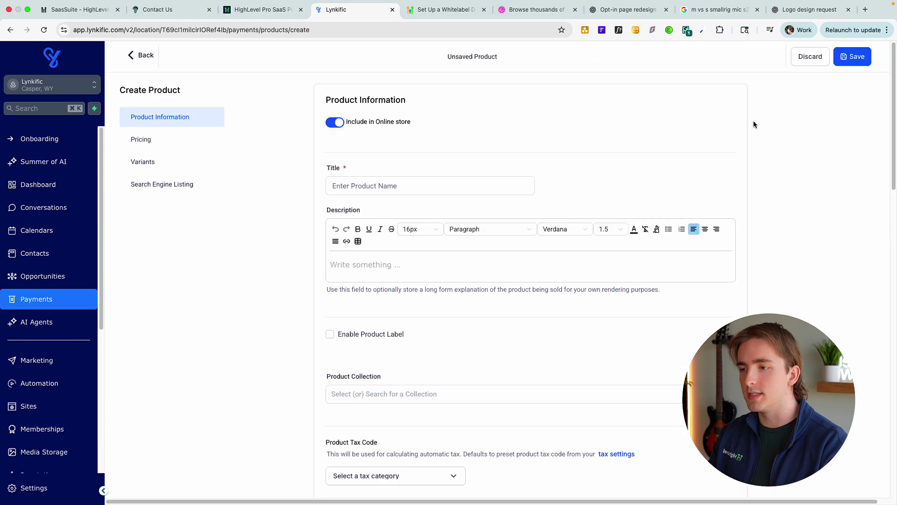
left_click(335, 138)
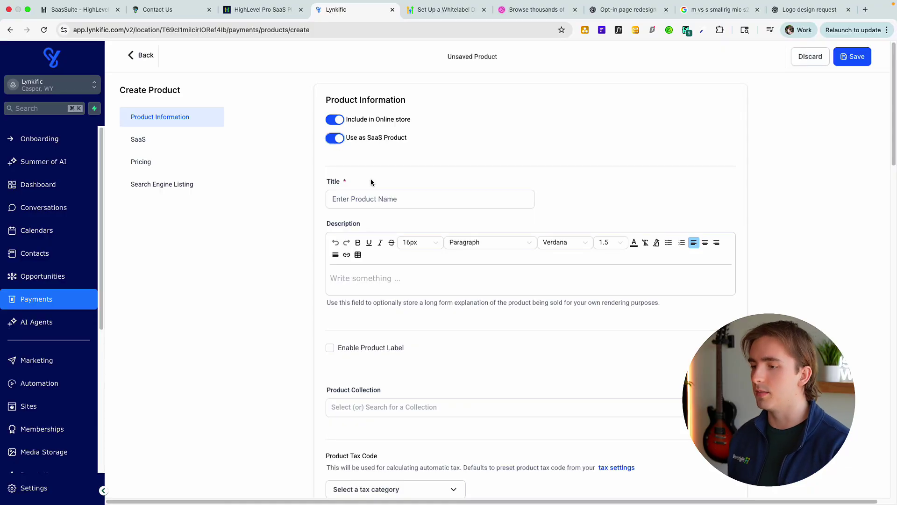
left_click(423, 197)
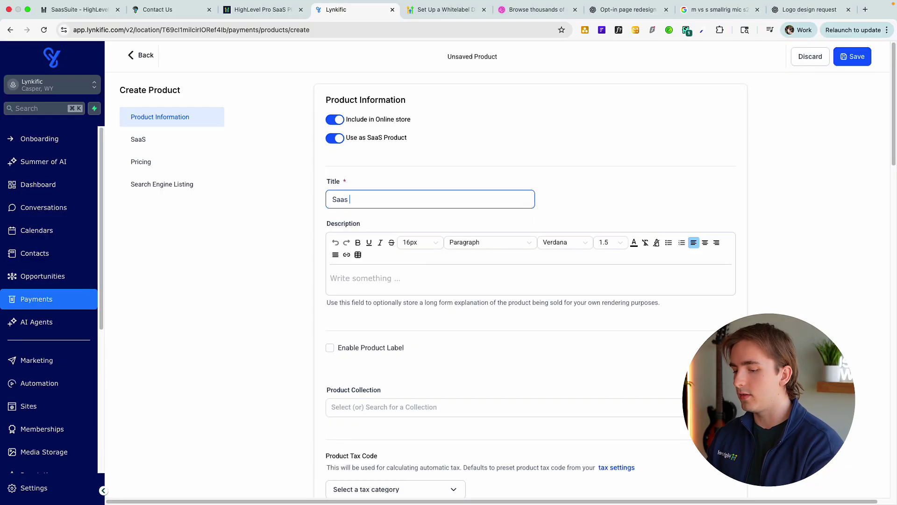
type("Saas Dummy Product")
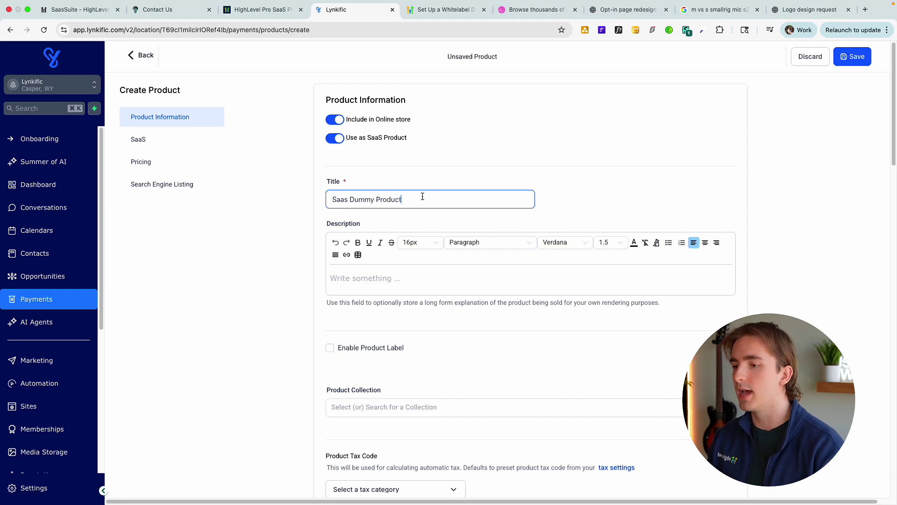
left_click(427, 280)
Review the plan category and usage limit settings in the new product's SaaS section
scroll(441, 276, "down", 5)
scroll(444, 276, "down", 10)
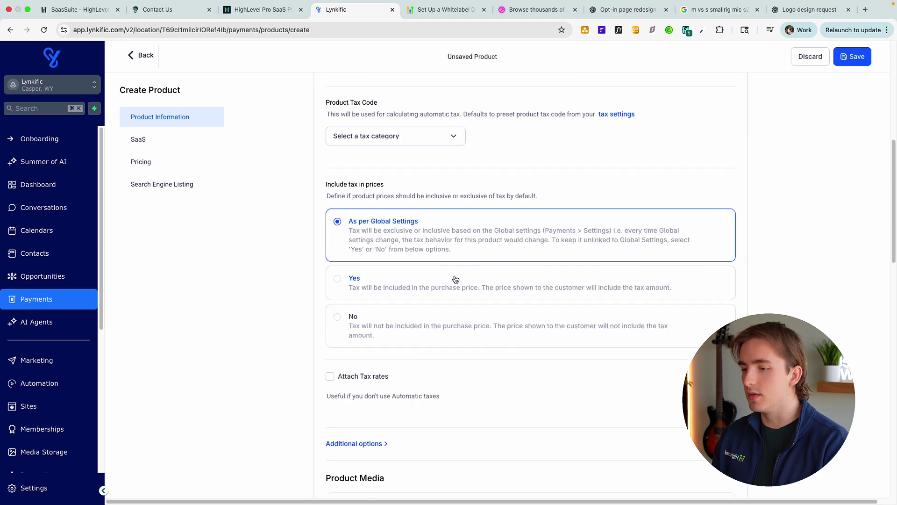
scroll(461, 281, "down", 2)
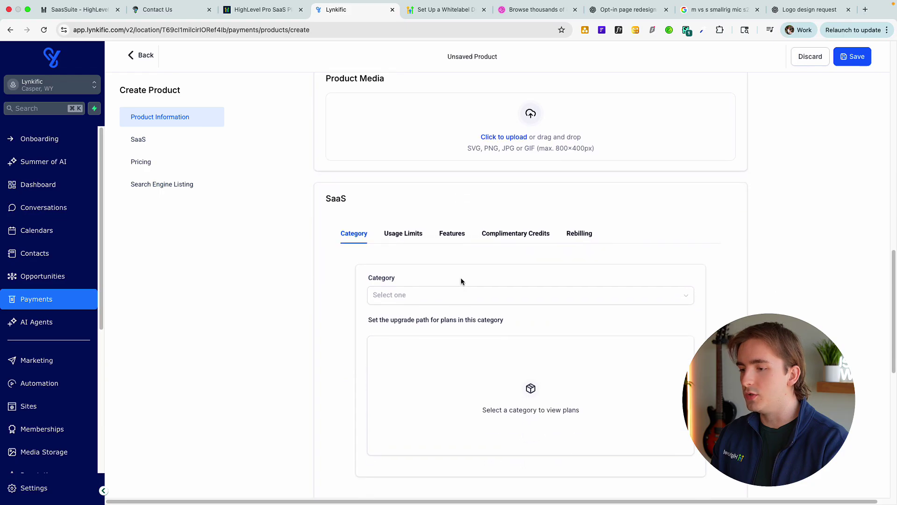
left_click_drag(321, 183, 437, 247)
left_click(437, 247)
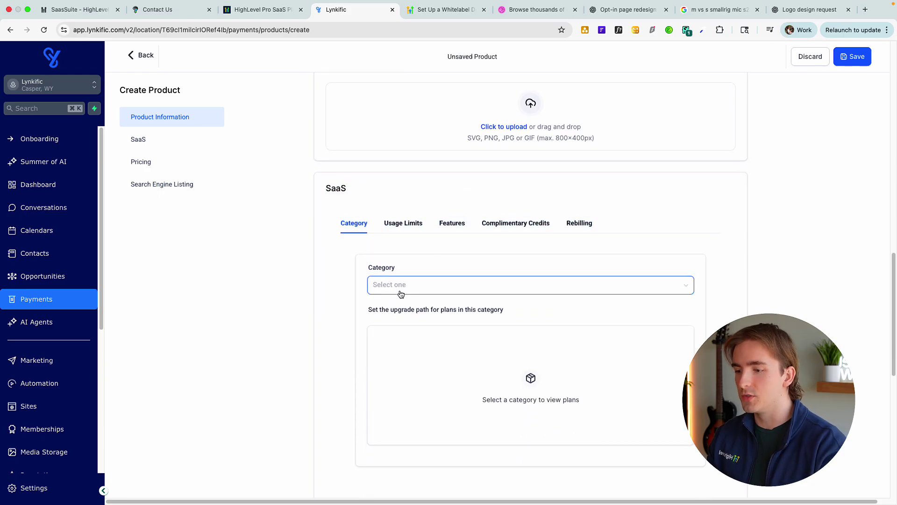
scroll(416, 290, "down", 1)
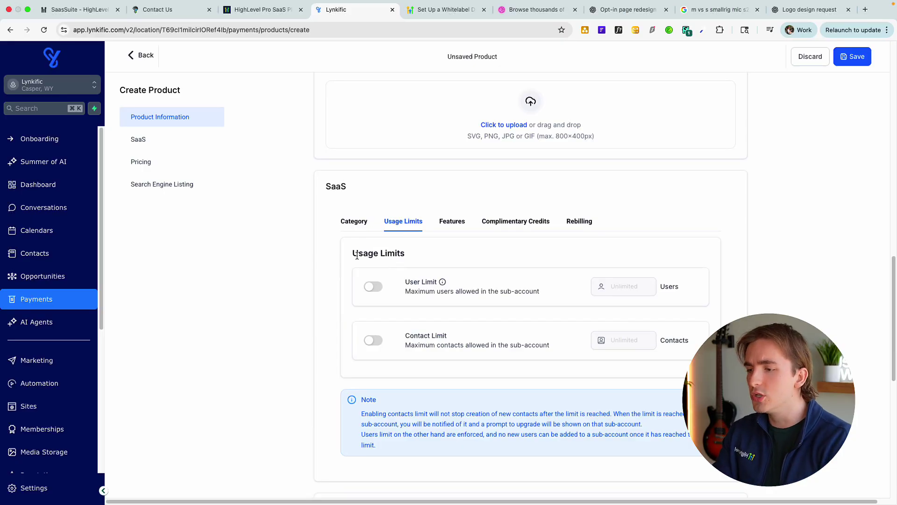
Try out the User Limit option in the plan's usage limits and switch it back off
left_click(372, 286)
left_click(373, 287)
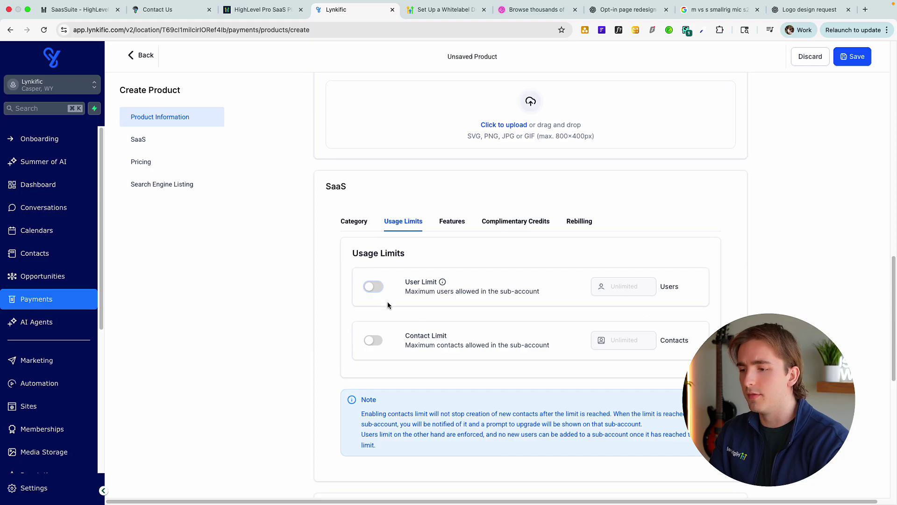
left_click(374, 286)
left_click(619, 286)
double_click(613, 287)
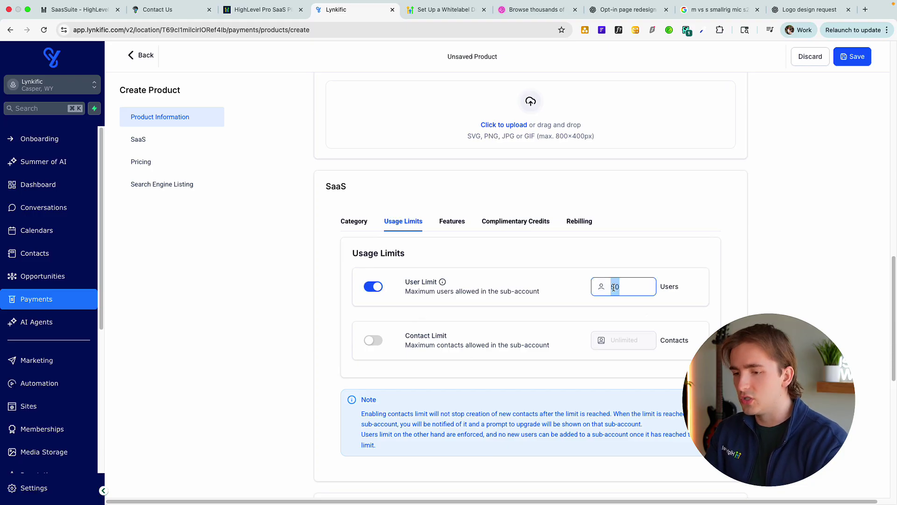
left_click(701, 263)
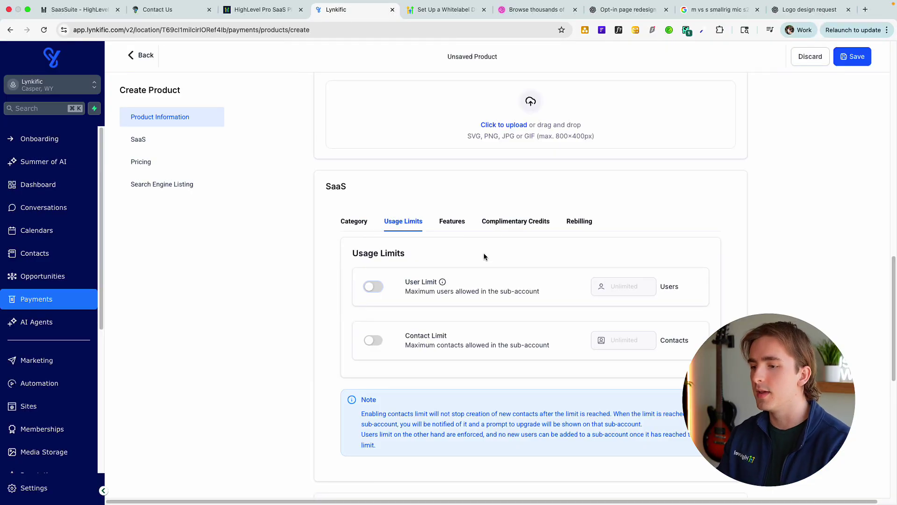
Add Social Planner, Invoice, Calendar and CRM to the features enabled for the SaaS plan
left_click(452, 222)
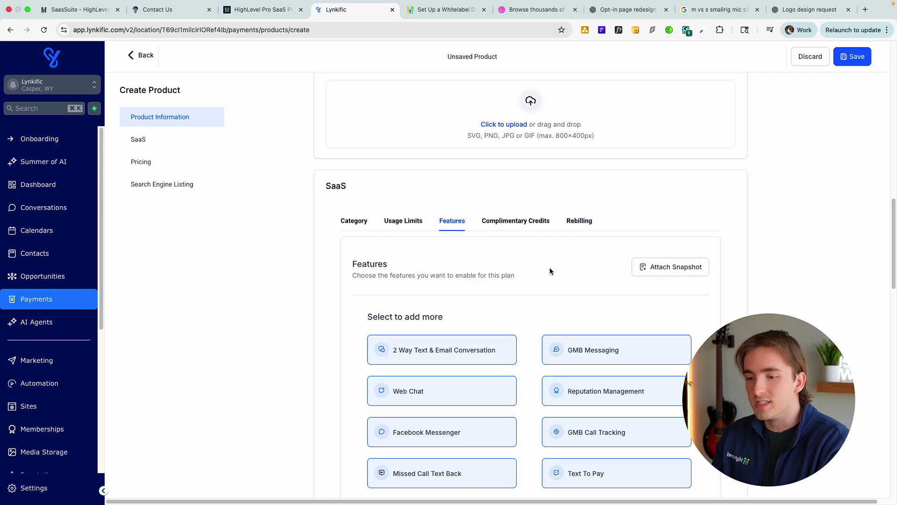
scroll(556, 271, "down", 5)
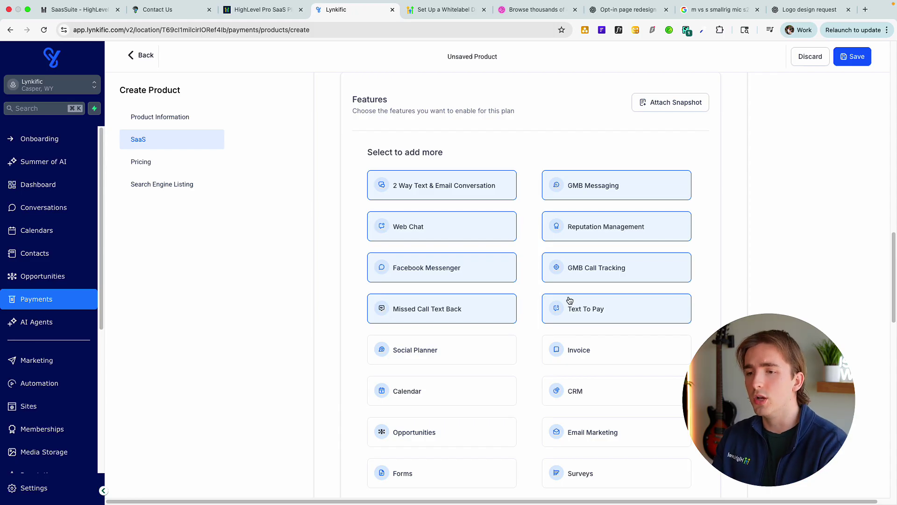
scroll(570, 300, "down", 4)
scroll(567, 304, "up", 5)
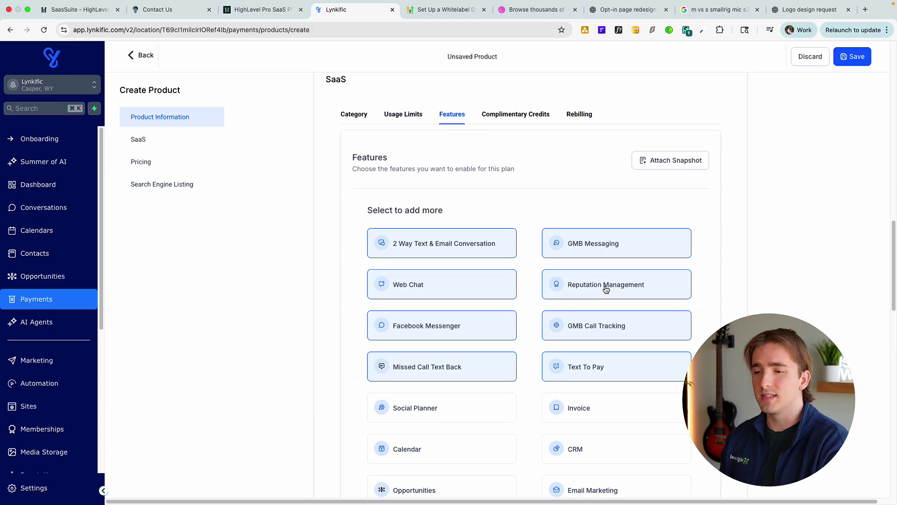
scroll(607, 292, "down", 10)
scroll(500, 265, "up", 6)
scroll(522, 269, "up", 2)
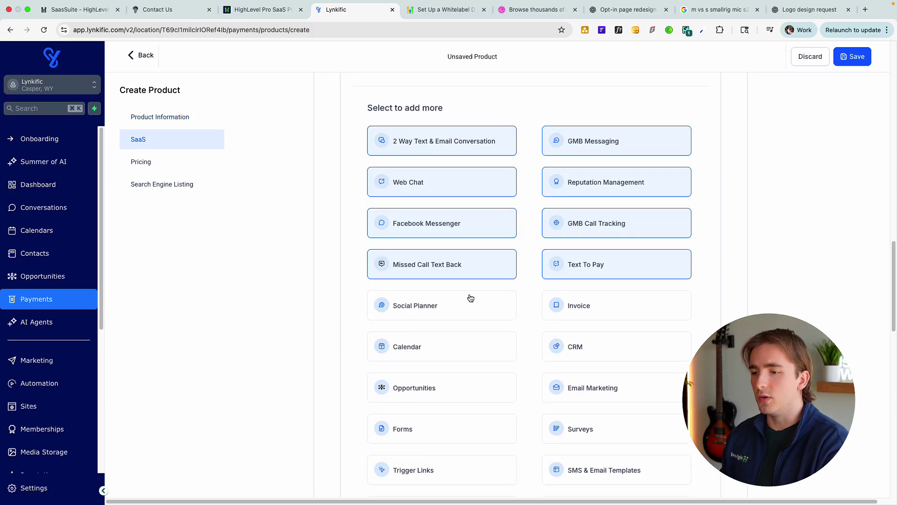
left_click(469, 299)
left_click(576, 310)
left_click(489, 345)
left_click(567, 343)
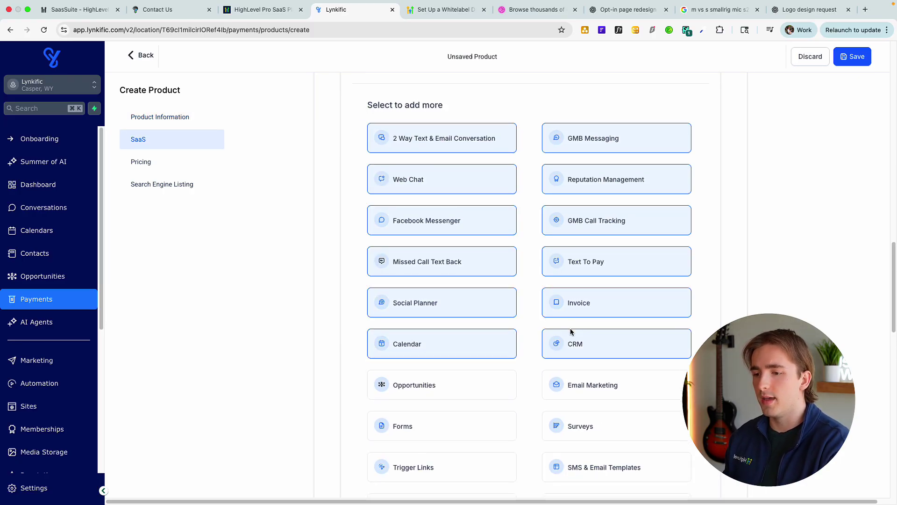
Look through the remaining plan features and read the complimentary credit options for new signups
scroll(591, 322, "down", 2)
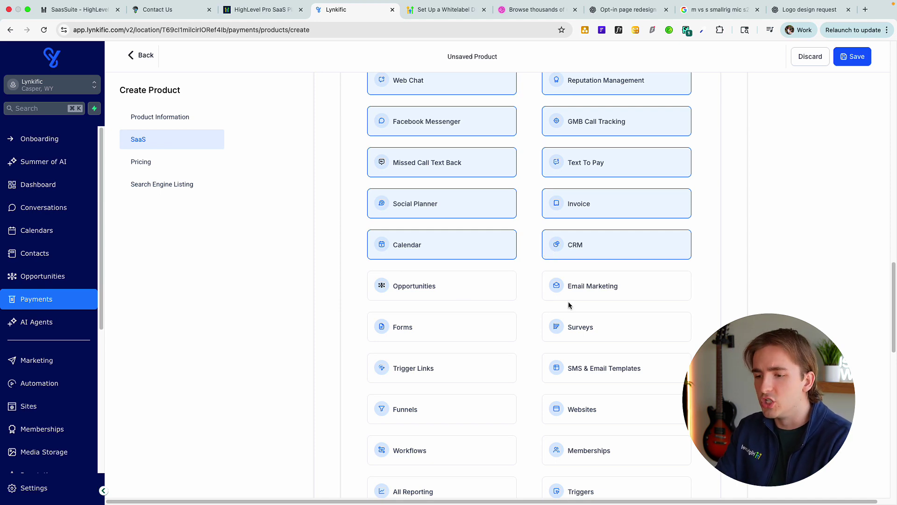
scroll(569, 305, "down", 5)
scroll(542, 304, "up", 12)
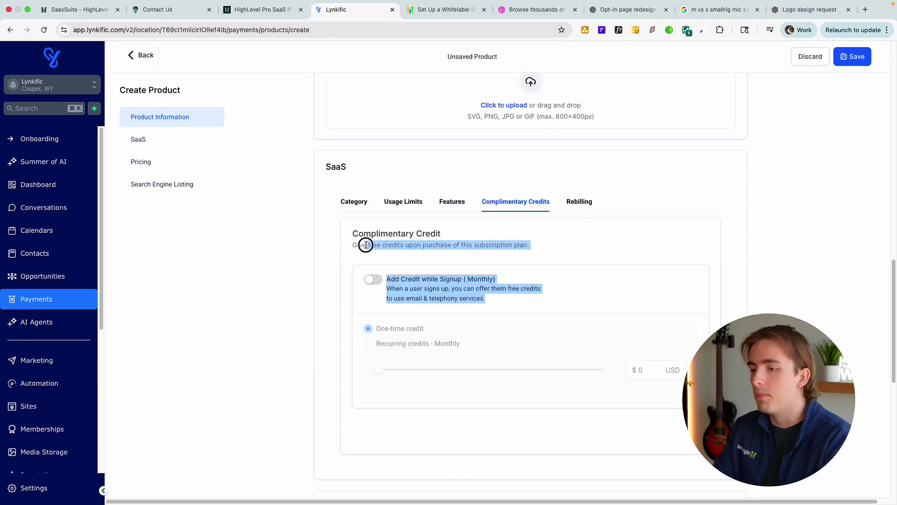
left_click_drag(353, 234, 520, 314)
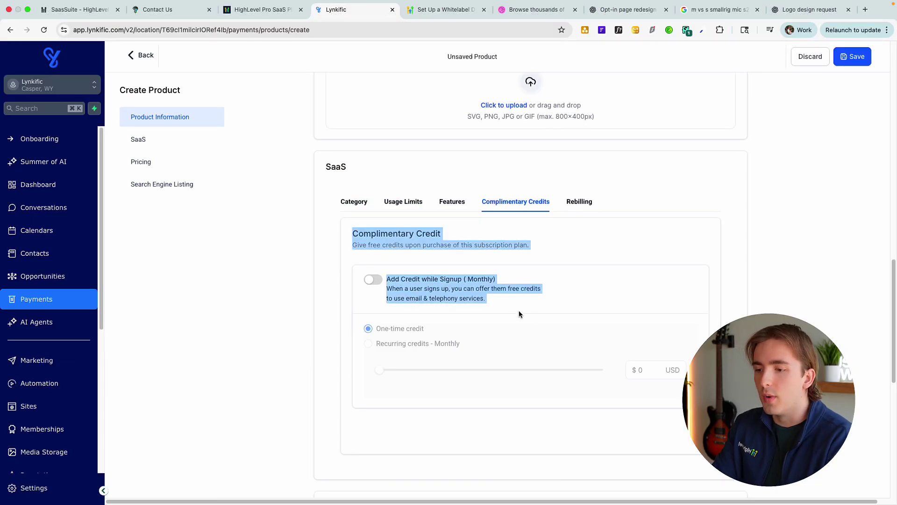
left_click(514, 299)
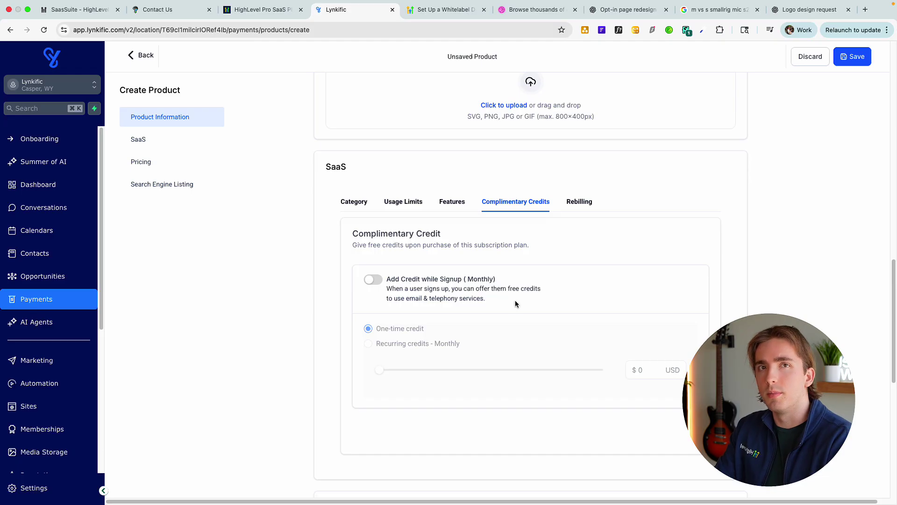
In the plan's rebilling settings, set the Phone System Resell markup margin to 1.1 times
left_click(585, 202)
scroll(384, 167, "down", 3)
scroll(460, 224, "down", 10)
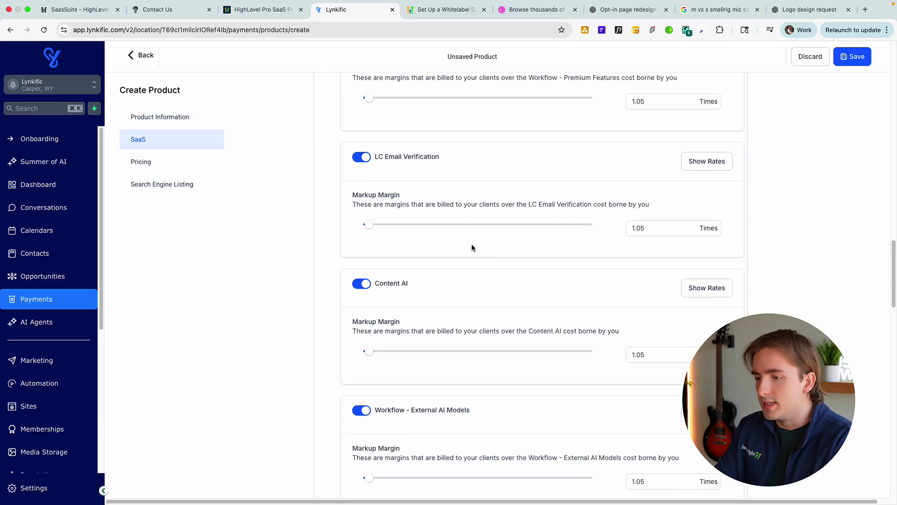
scroll(507, 253, "up", 20)
scroll(523, 257, "down", 10)
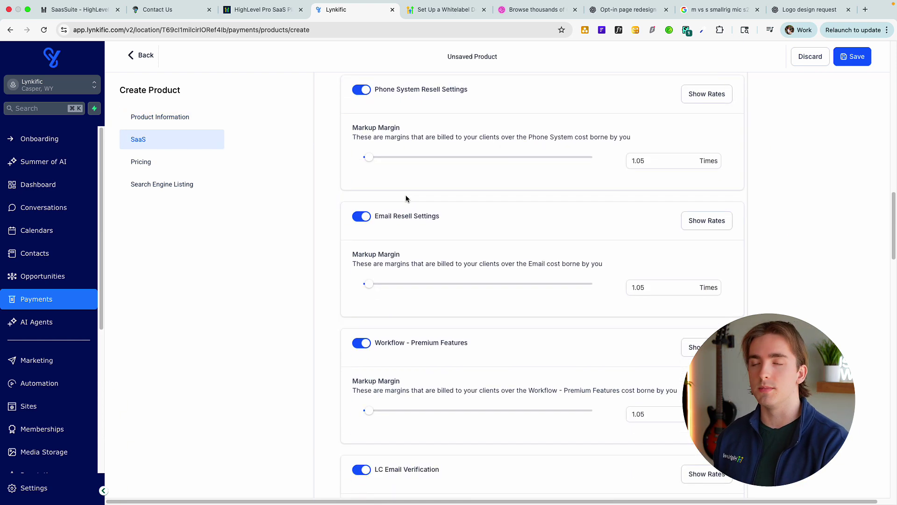
mouse_move(369, 157)
left_mouse_down()
mouse_move(593, 156)
mouse_move(357, 153)
left_mouse_up()
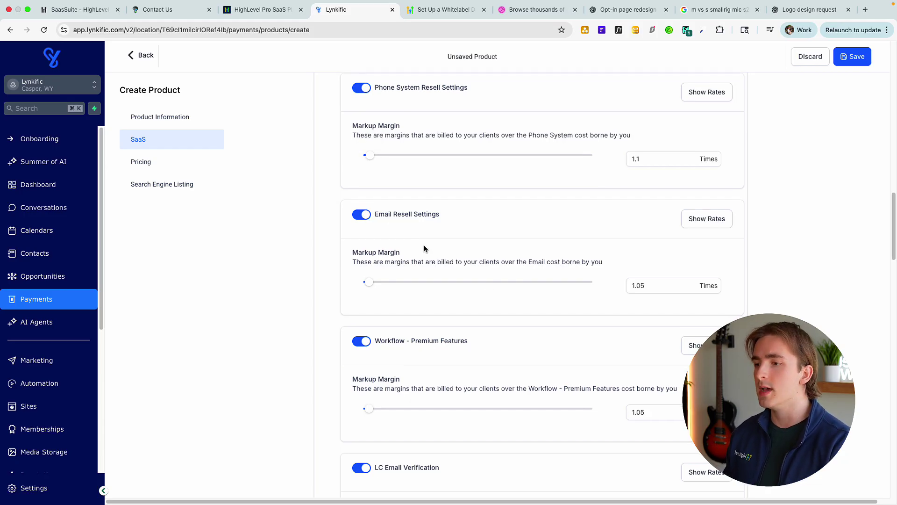
Review the other rebilling markup margins and leave the new product without saving it
scroll(425, 249, "up", 3)
scroll(433, 264, "down", 5)
scroll(439, 268, "down", 10)
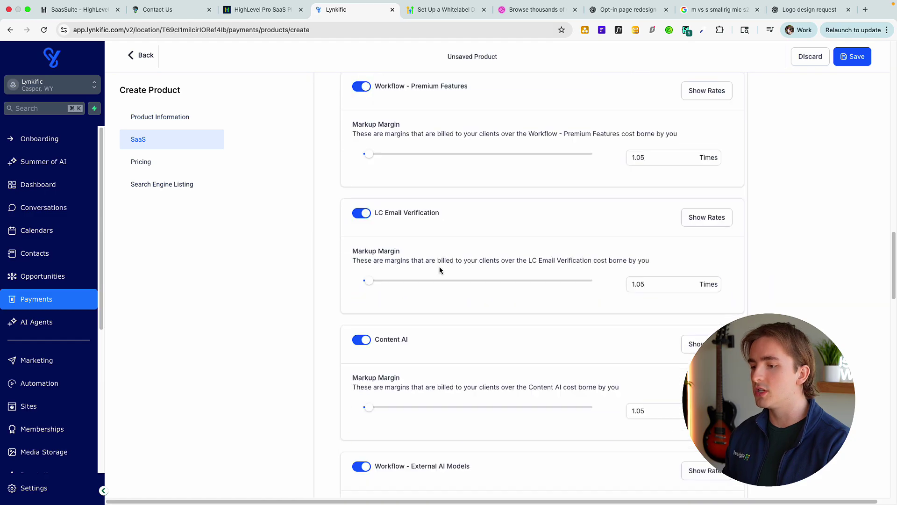
scroll(444, 271, "up", 10)
scroll(444, 272, "down", 10)
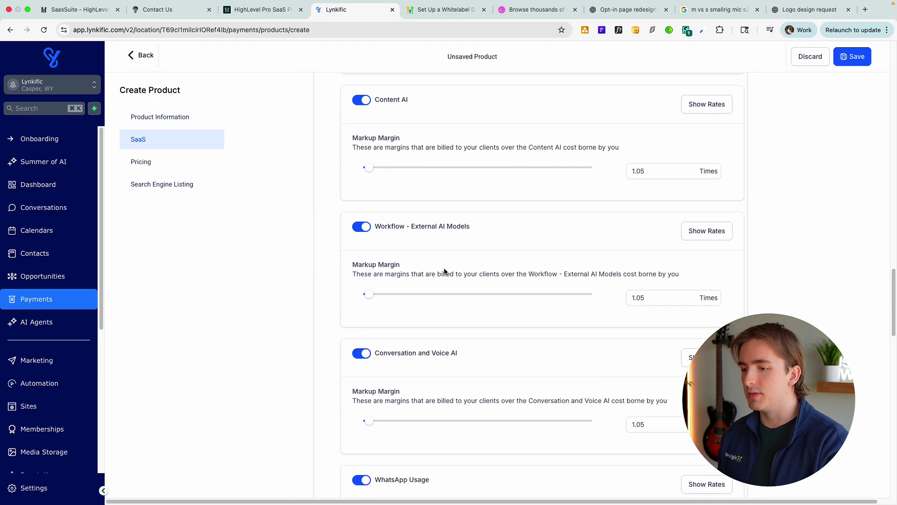
left_click_drag(374, 247, 454, 264)
left_click(591, 289)
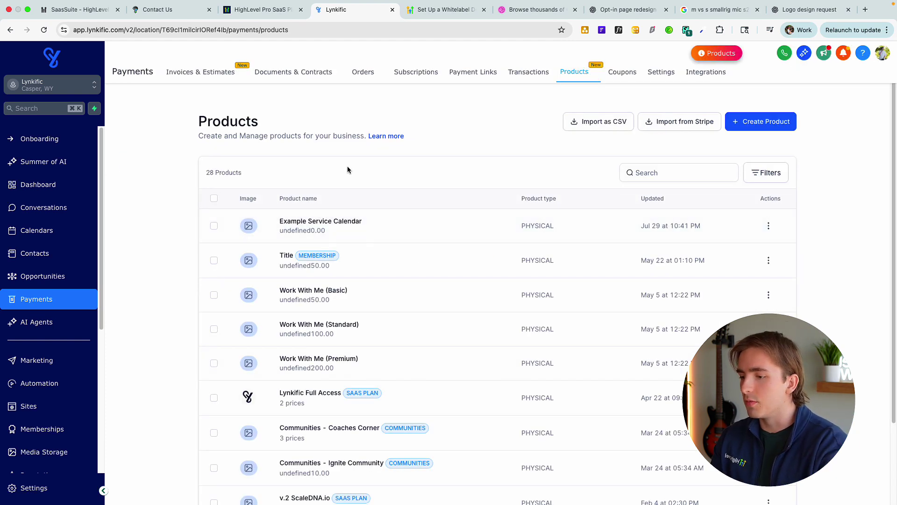
Find the existing Lynkific Full Access SaaS plan in the product list and examine its entry
scroll(458, 307, "down", 3)
left_click_drag(263, 300, 350, 308)
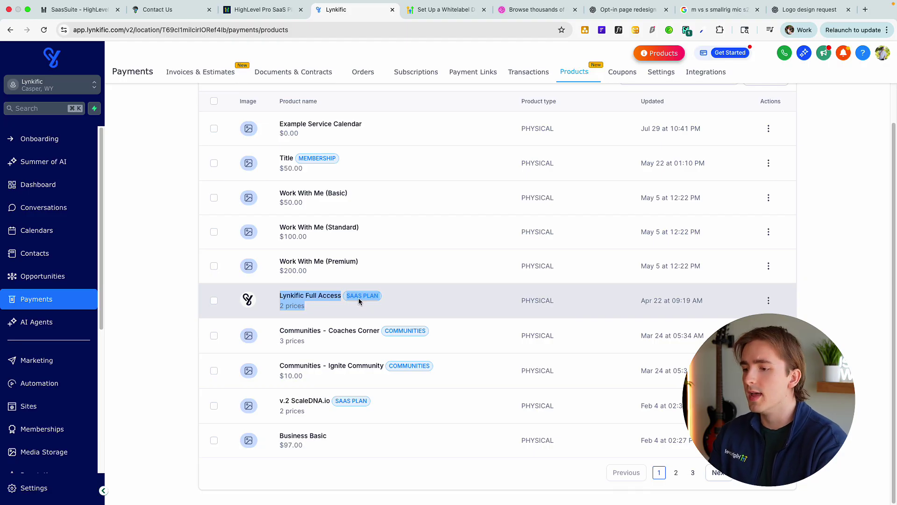
left_click(368, 309)
left_click_drag(353, 305, 383, 303)
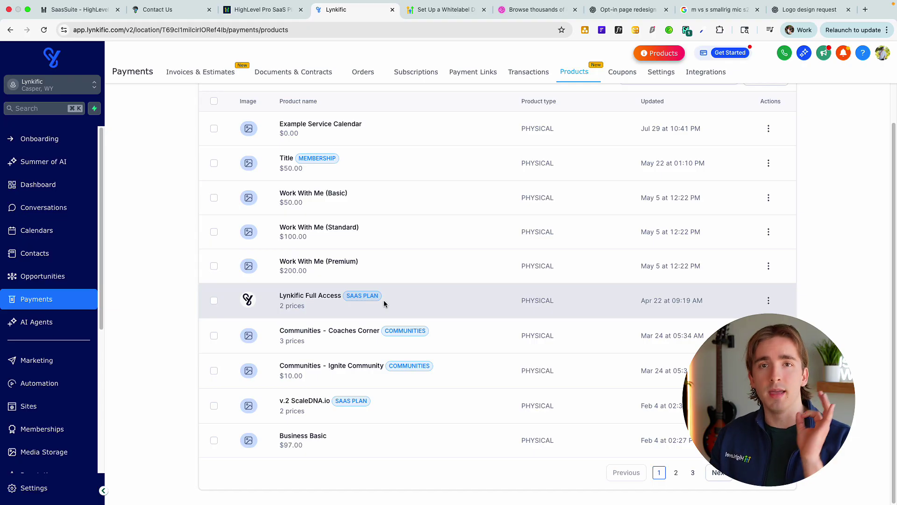
left_click_drag(364, 301, 263, 281)
left_click(278, 295)
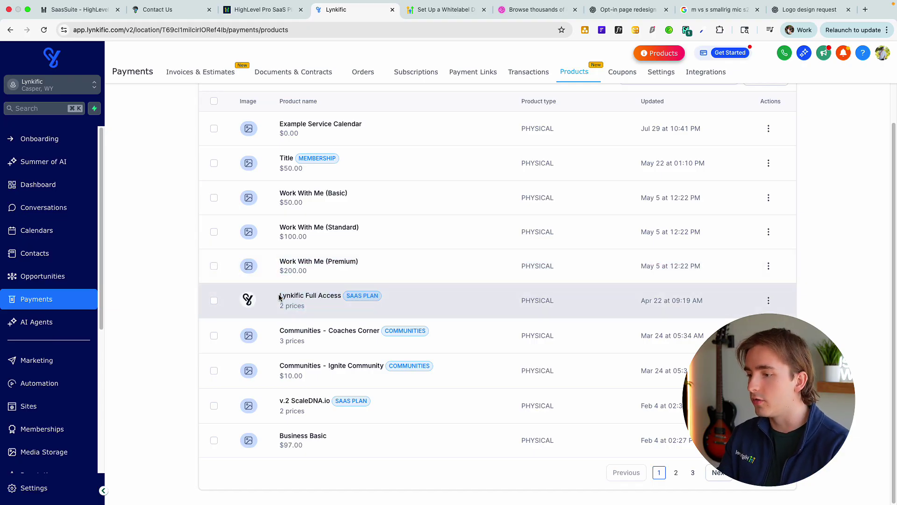
Open the checkout page of the "Lynkific Full Access Sale Link (month)" from the payment links
scroll(308, 307, "up", 5)
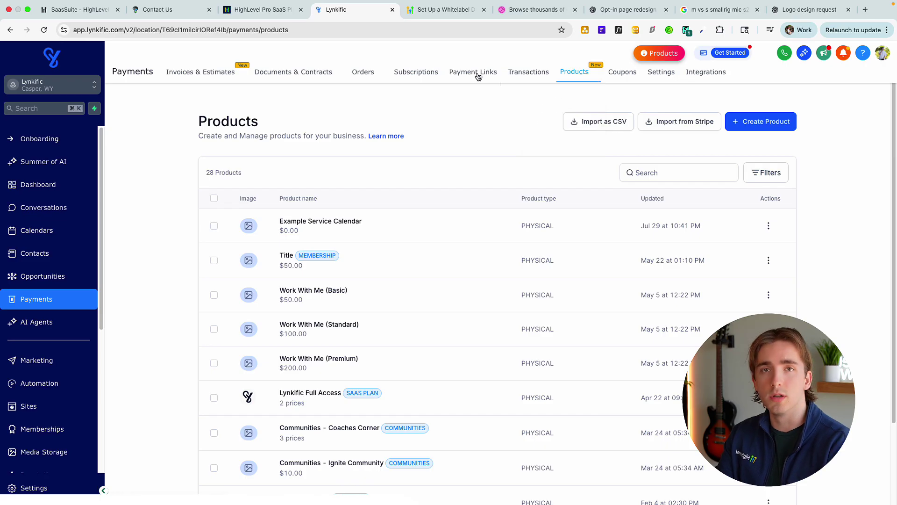
left_click(477, 74)
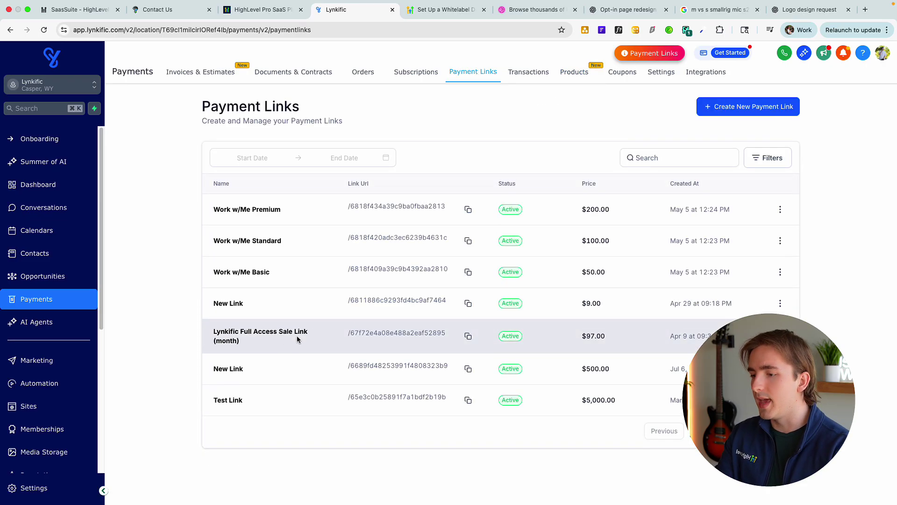
left_click(446, 334)
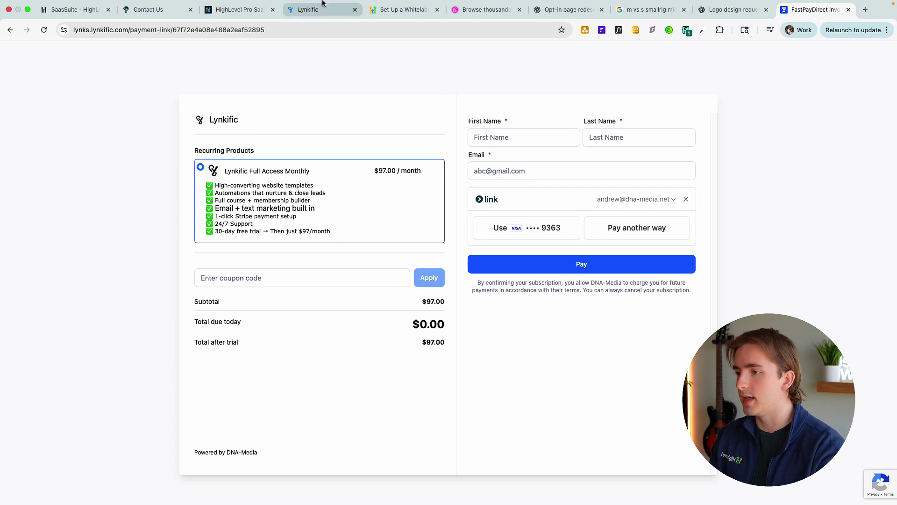
Return from the checkout page to the Lynkific sub-account's Demo Funnels folder
left_click(309, 9)
left_click_drag(350, 124, 195, 99)
left_click(195, 100)
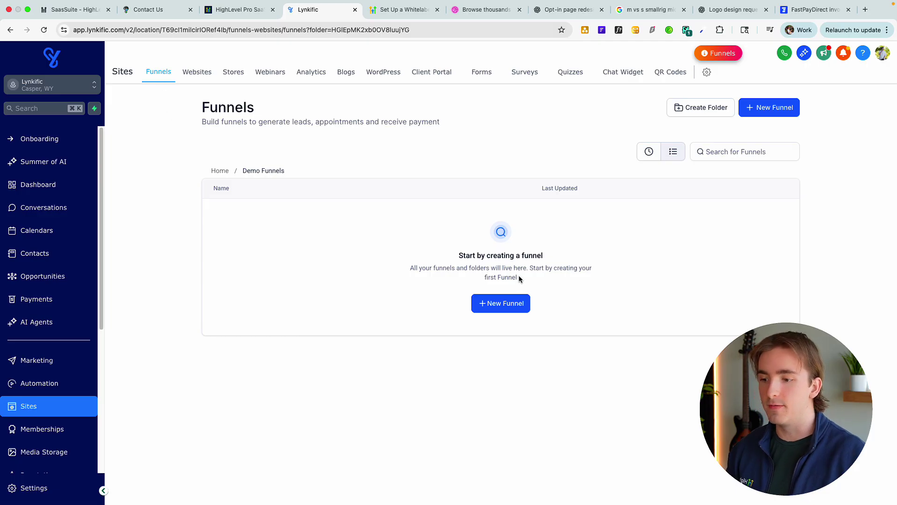
Search the funnel template library for "saas", look over the matching templates and leave without choosing one
left_click(503, 310)
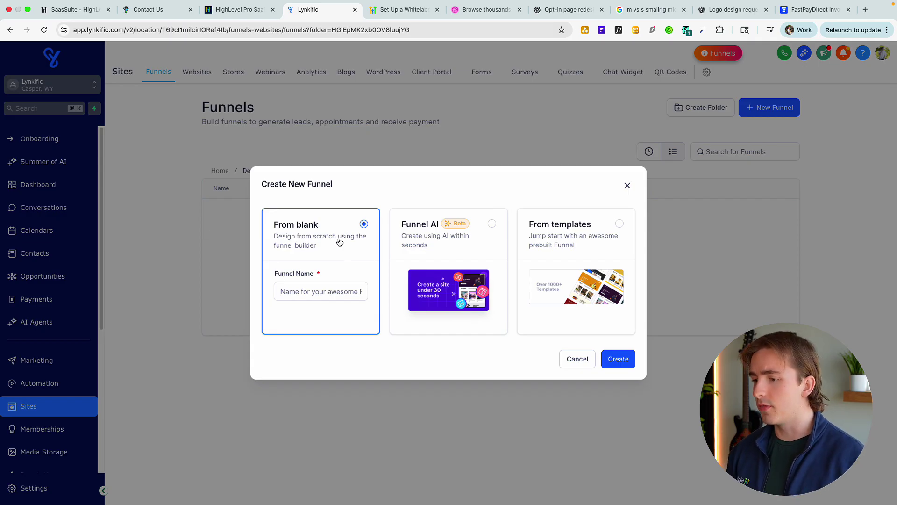
left_click(619, 223)
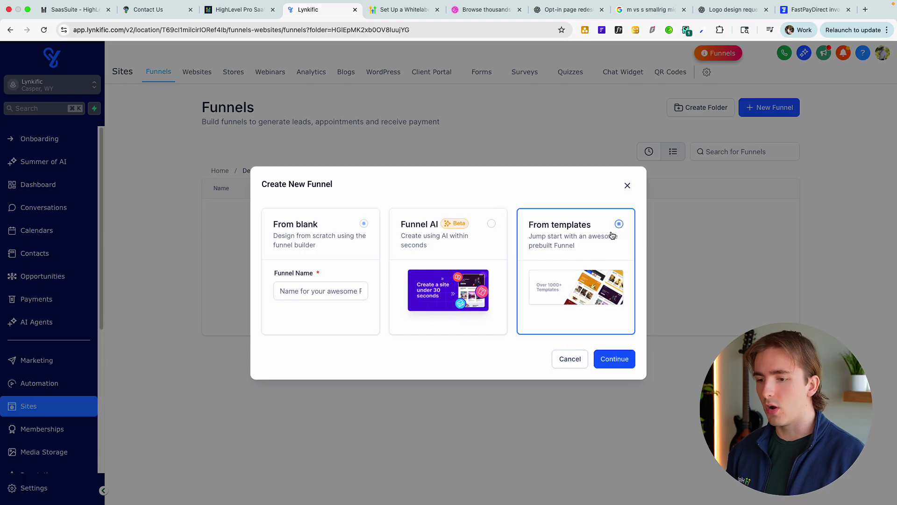
left_click(616, 360)
left_click(574, 124)
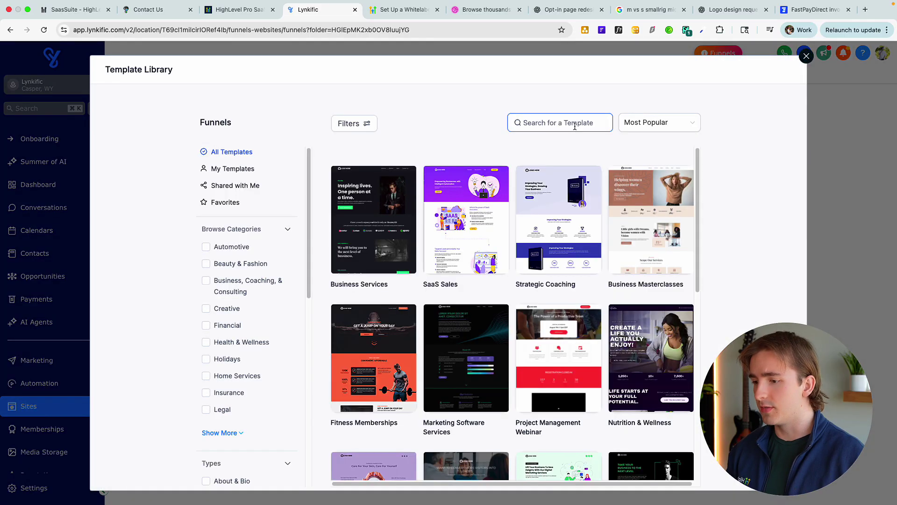
type("saas")
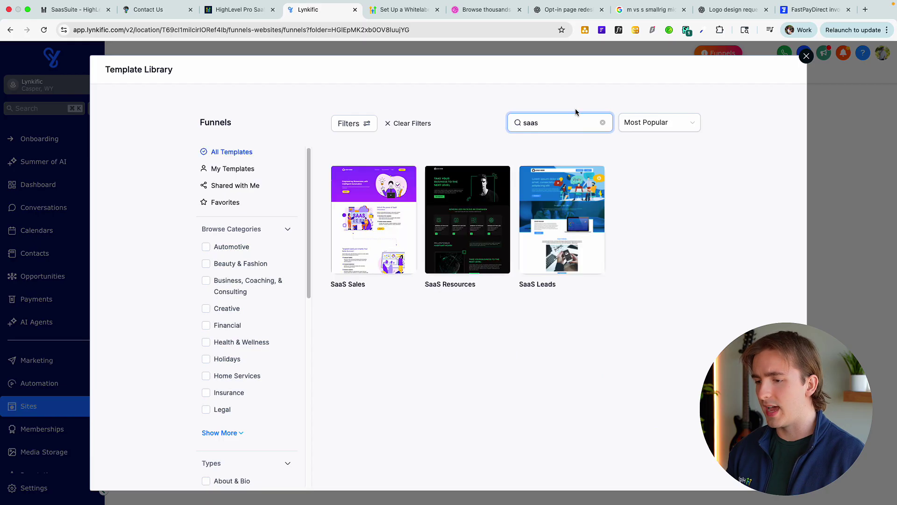
mouse_move(461, 248)
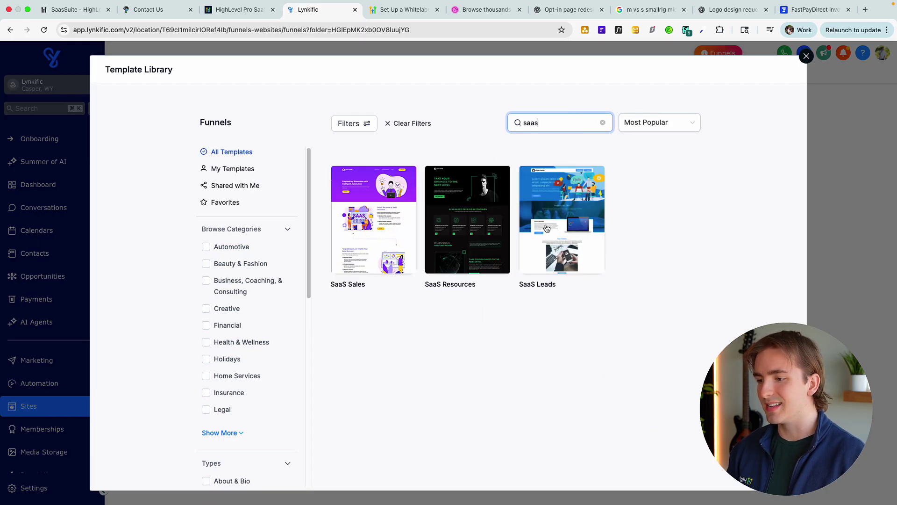
left_click(806, 57)
Create a new funnel from blank named "Demo SAAS SALES" in the Demo Funnels folder
left_click(498, 302)
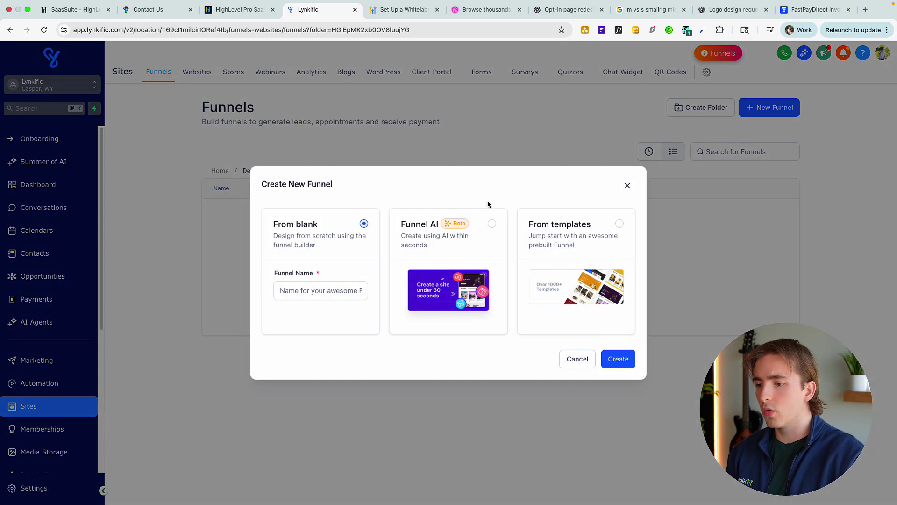
left_click(442, 253)
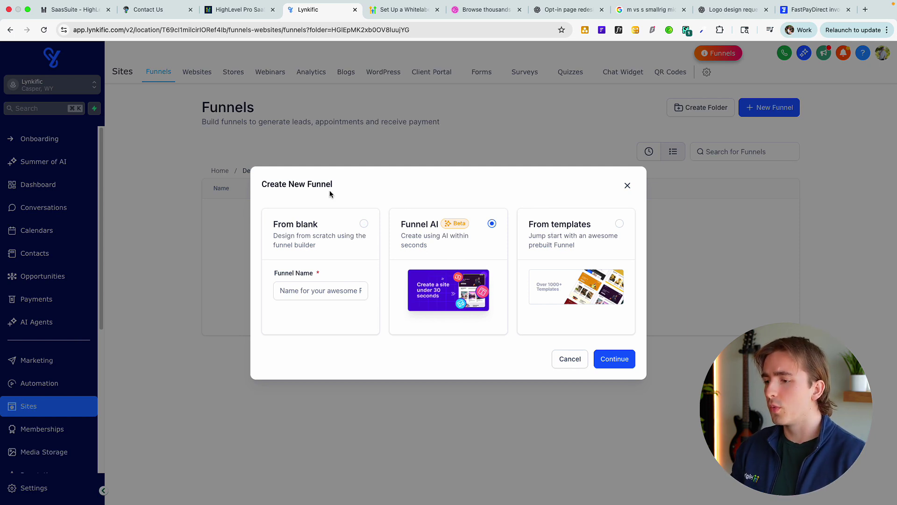
left_click(341, 231)
left_click(329, 291)
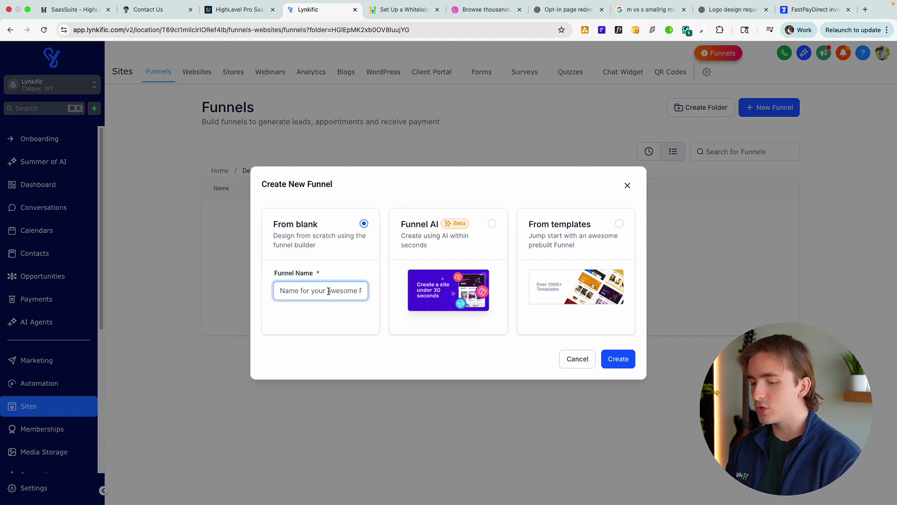
type("Demo SAAS SALES")
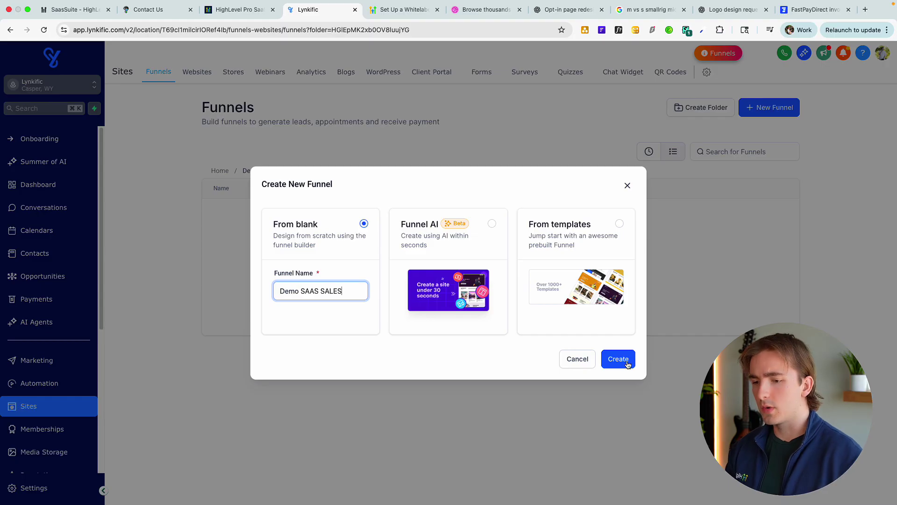
left_click(628, 364)
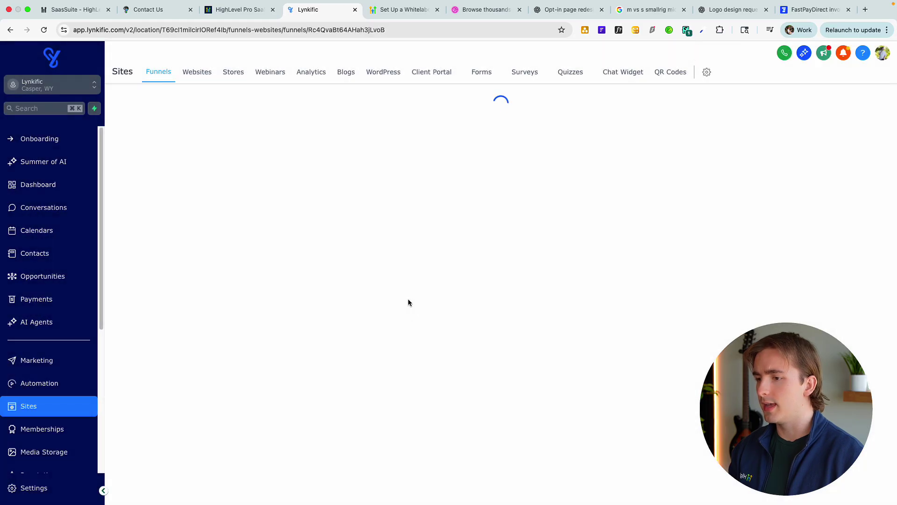
Add a new step to the Demo SAAS SALES funnel with the page name "home"
left_click(275, 198)
left_click(424, 230)
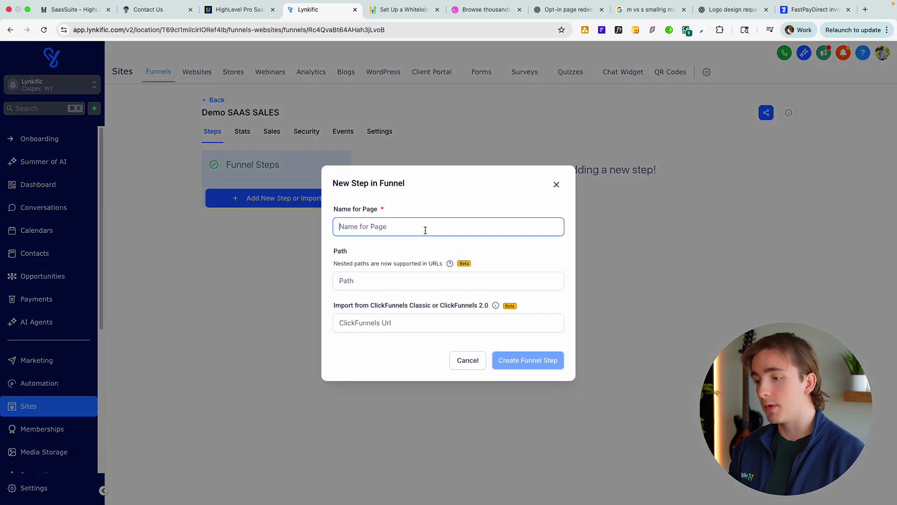
type("home")
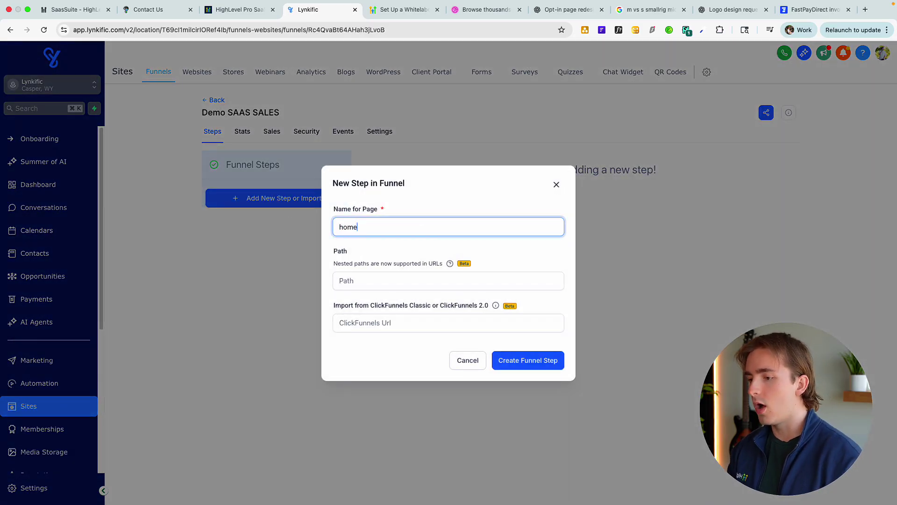
left_click(434, 279)
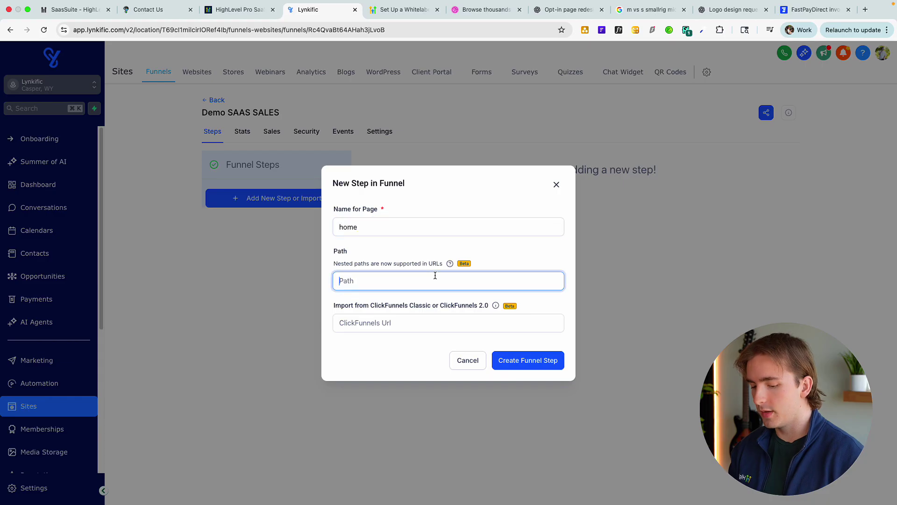
Create the funnel step named home and start its control page from blank
left_click(558, 365)
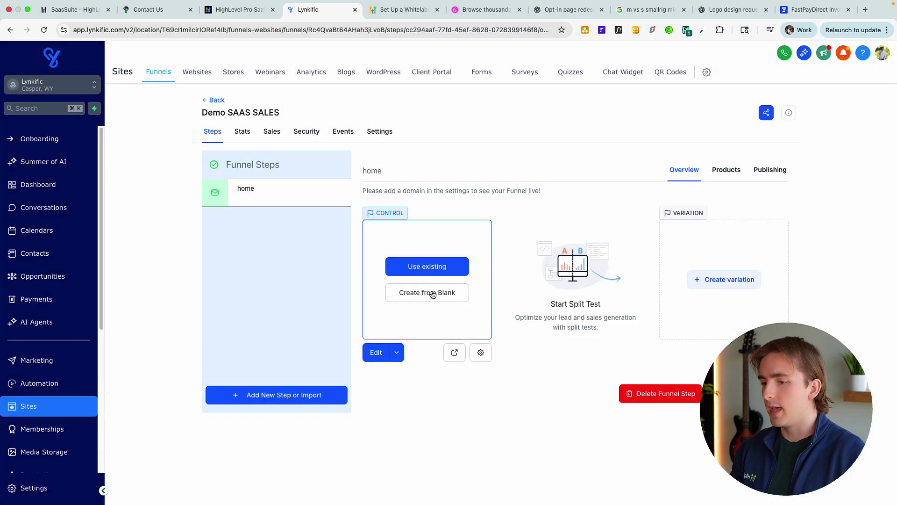
left_click(443, 300)
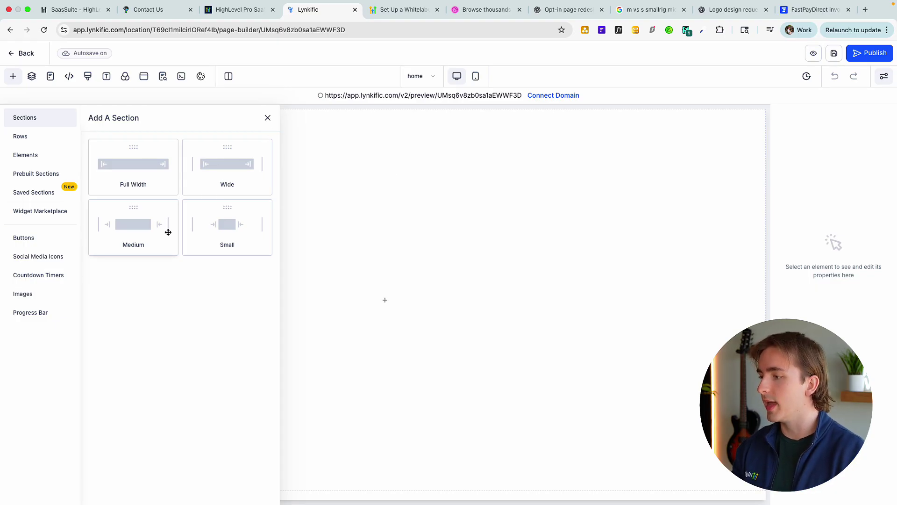
Browse the prebuilt section templates, covering the About, Call To Action, FAQs, Footer, For Who and Guarantee & Awards categories
left_click(36, 175)
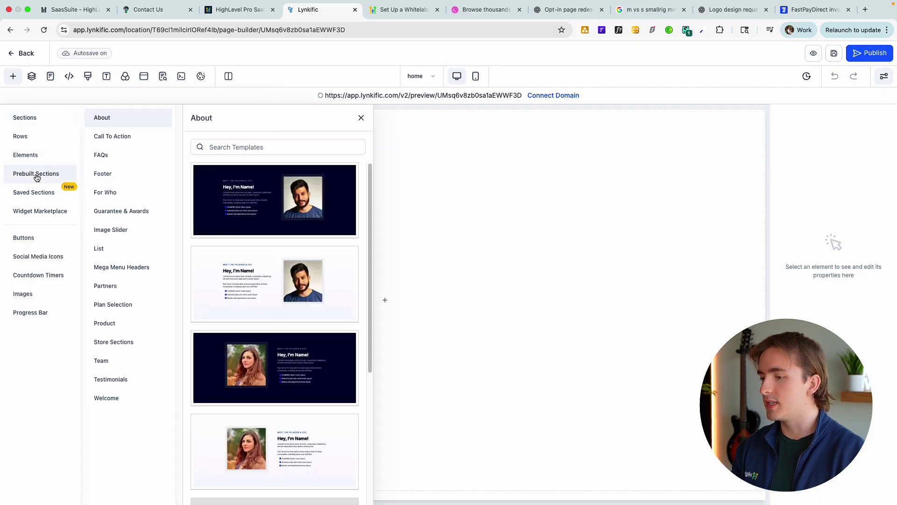
scroll(275, 229, "down", 5)
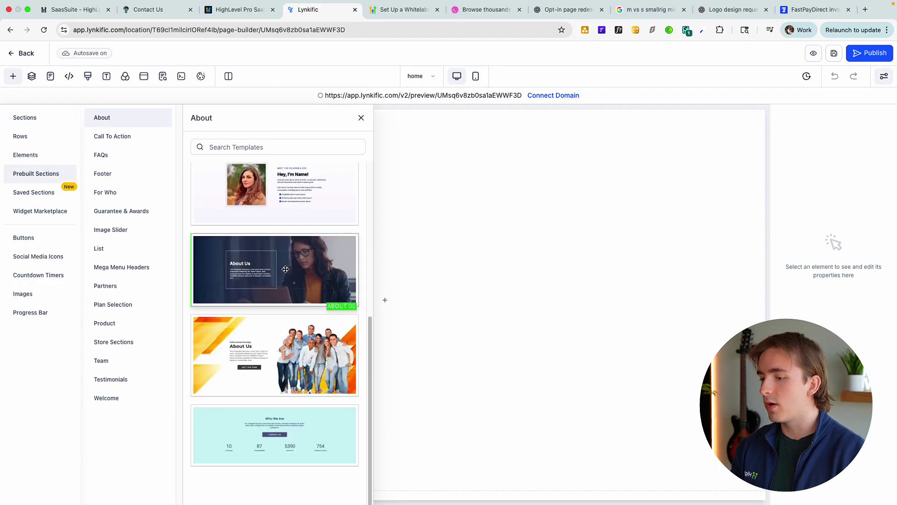
scroll(290, 262, "up", 5)
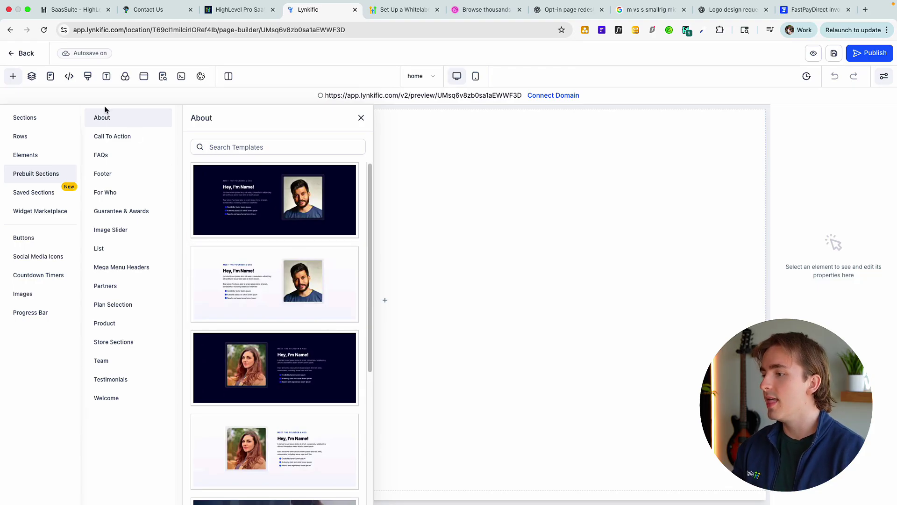
left_click(129, 136)
left_click(134, 159)
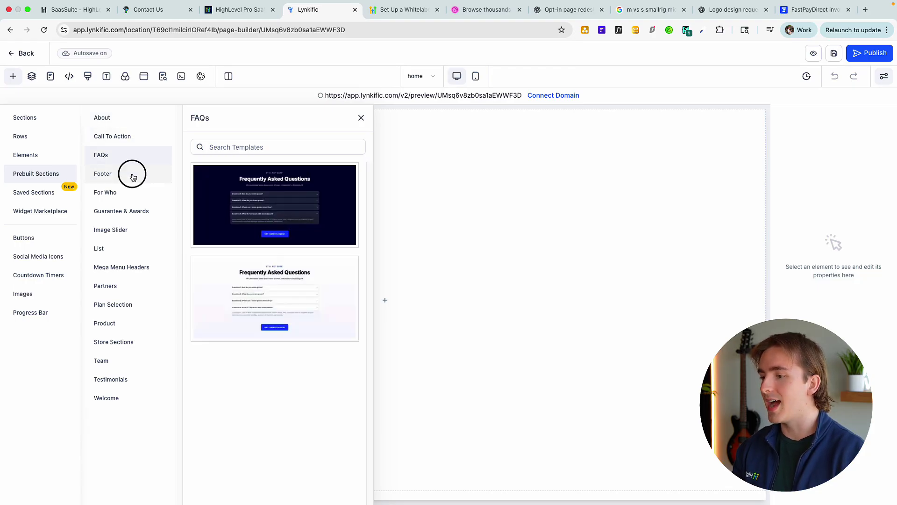
left_click(131, 174)
left_click(137, 194)
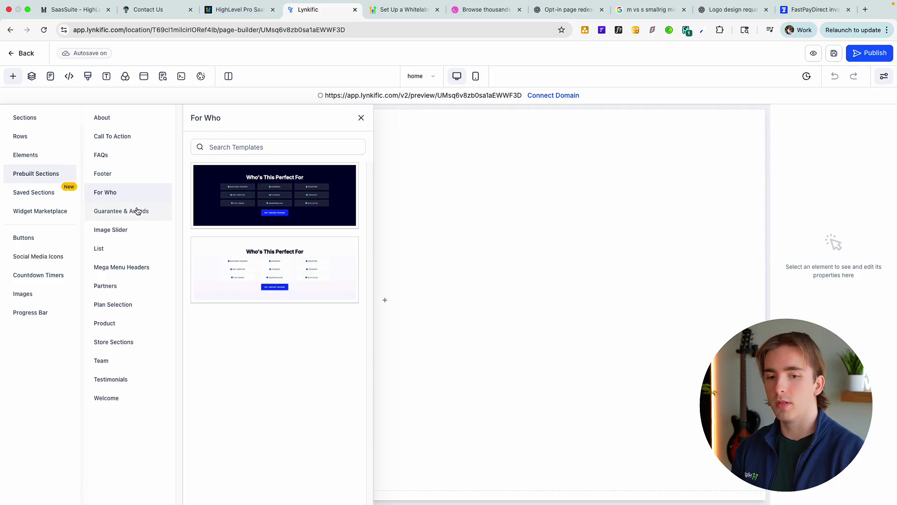
left_click(137, 210)
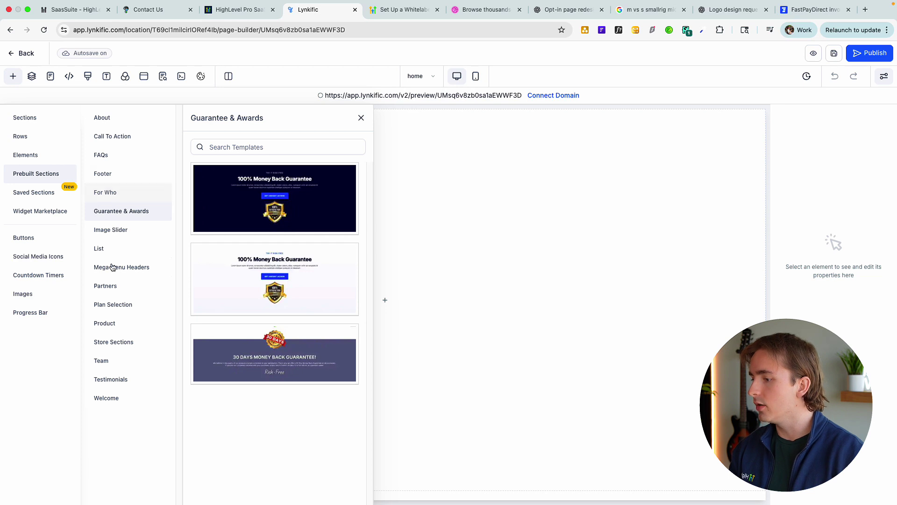
Add the light prebuilt Welcome section with a centred headline and video to the blank page
left_click(116, 399)
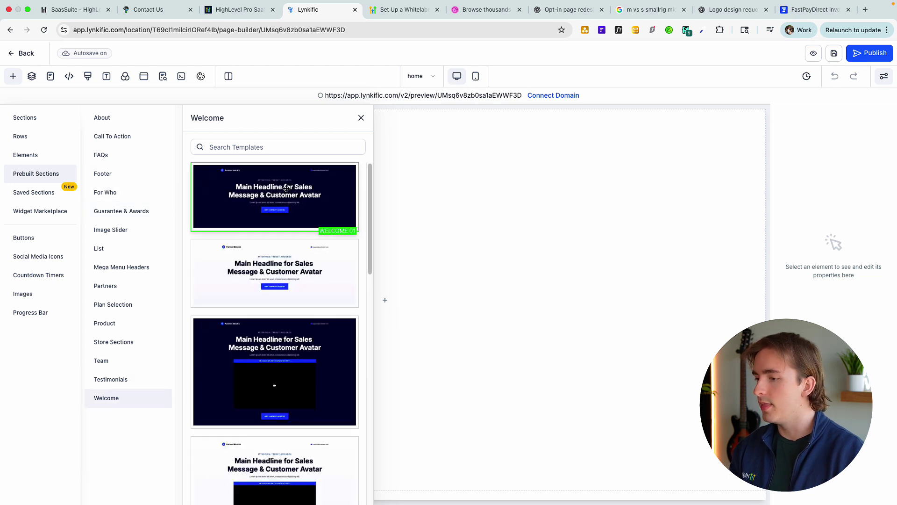
scroll(283, 206, "down", 15)
scroll(284, 219, "up", 15)
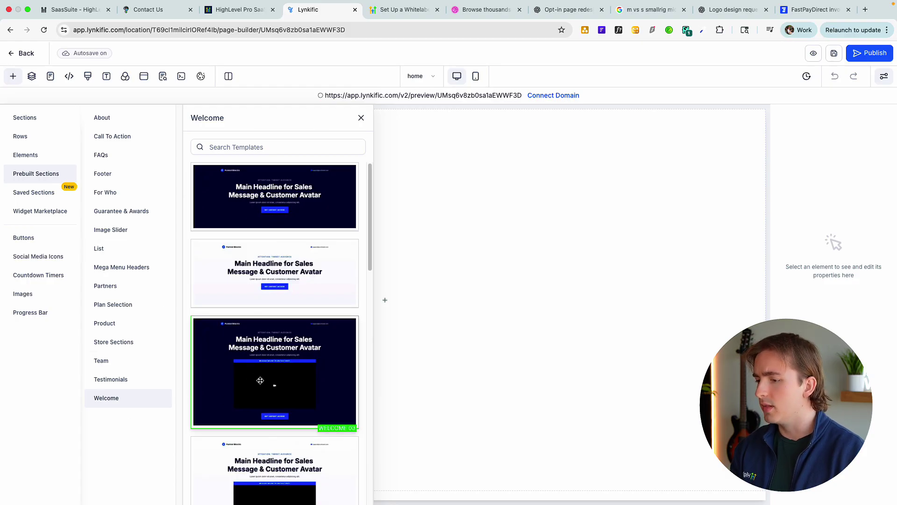
scroll(263, 381, "down", 15)
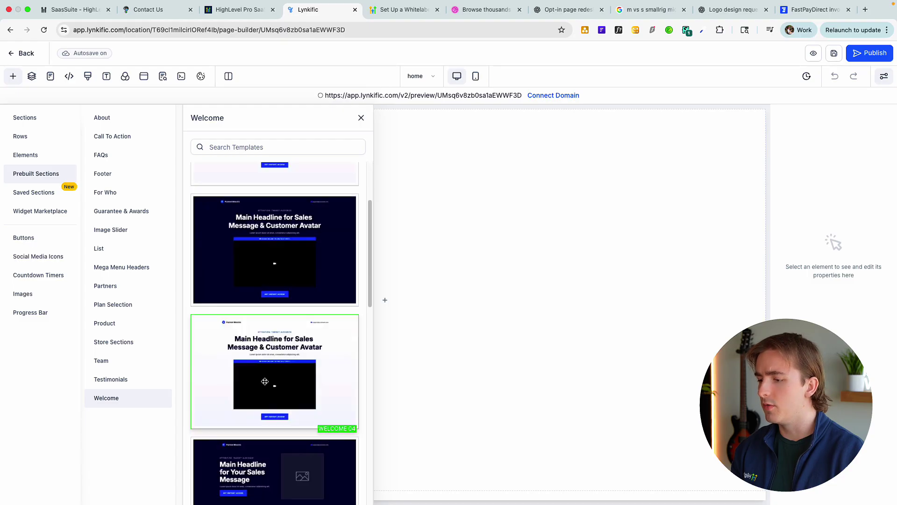
scroll(271, 386, "up", 15)
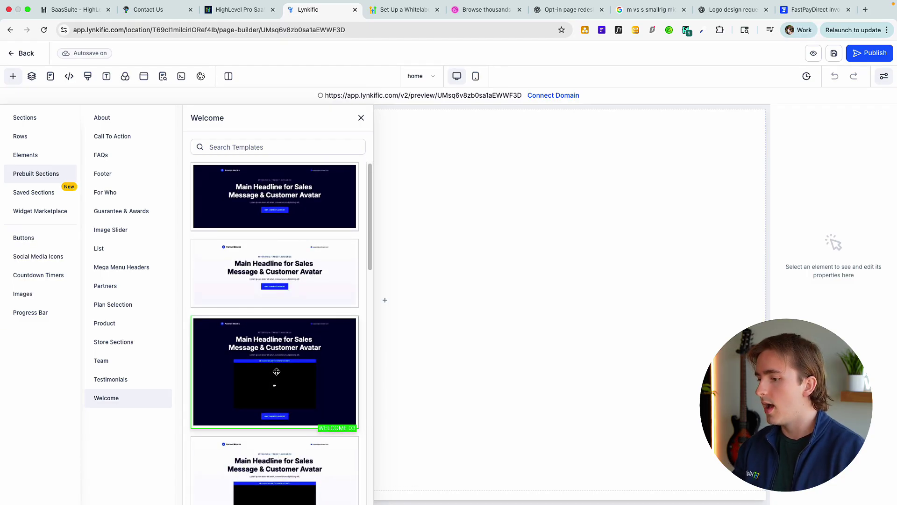
scroll(280, 374, "down", 2)
left_click_drag(244, 401, 497, 225)
left_click(359, 116)
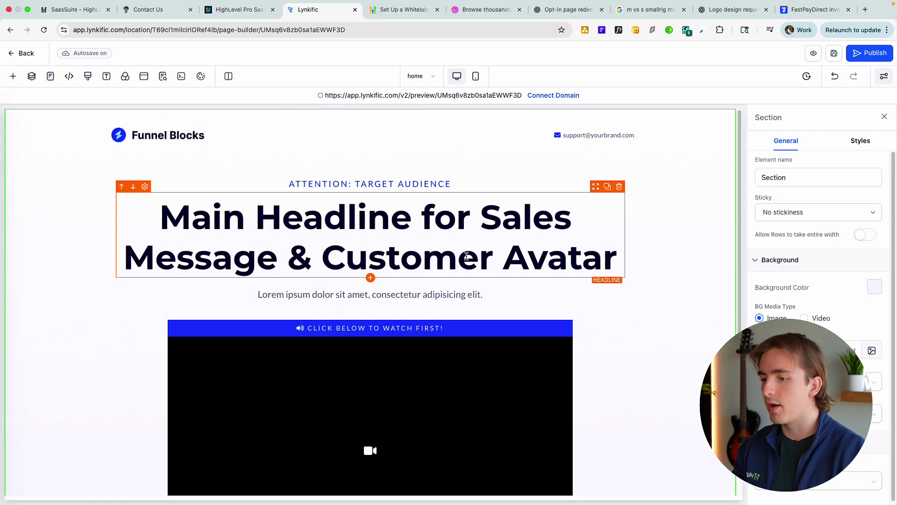
Add the light "Who's This Perfect For" prebuilt section below the Welcome section
scroll(467, 255, "down", 4)
left_click(16, 79)
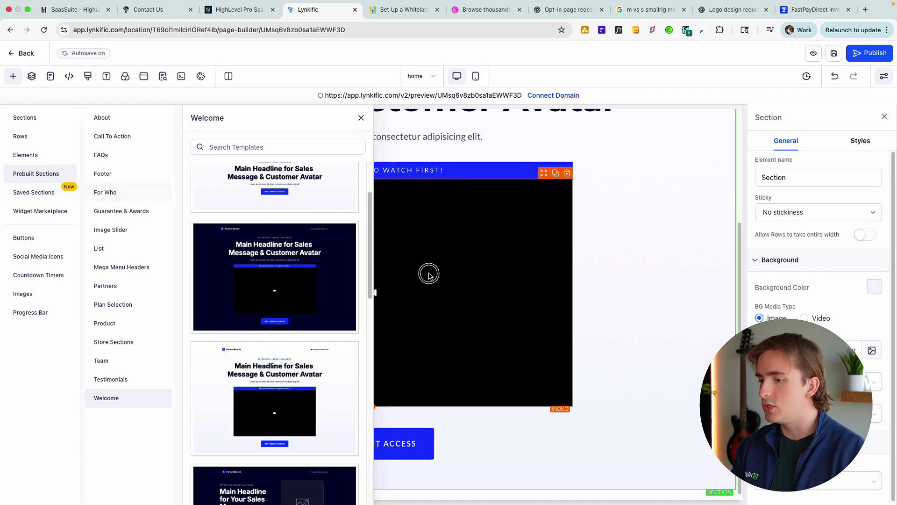
left_click(120, 194)
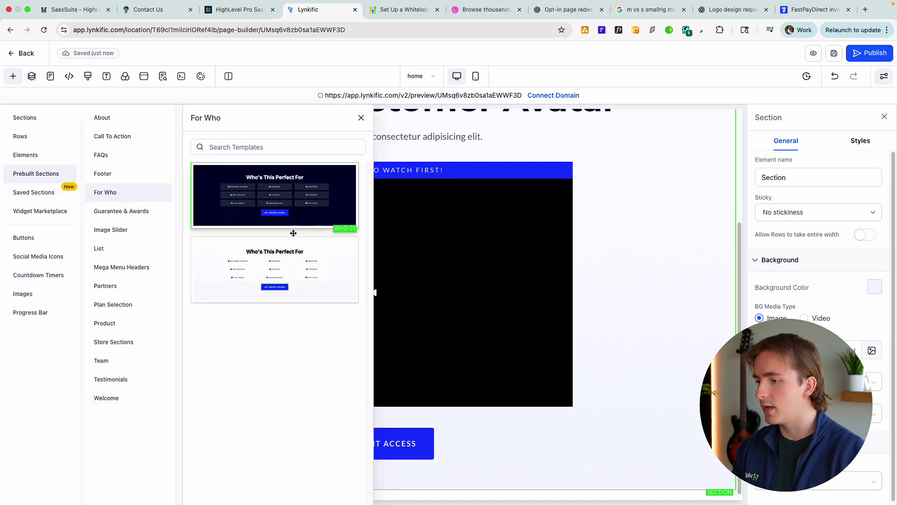
left_click_drag(292, 252, 524, 374)
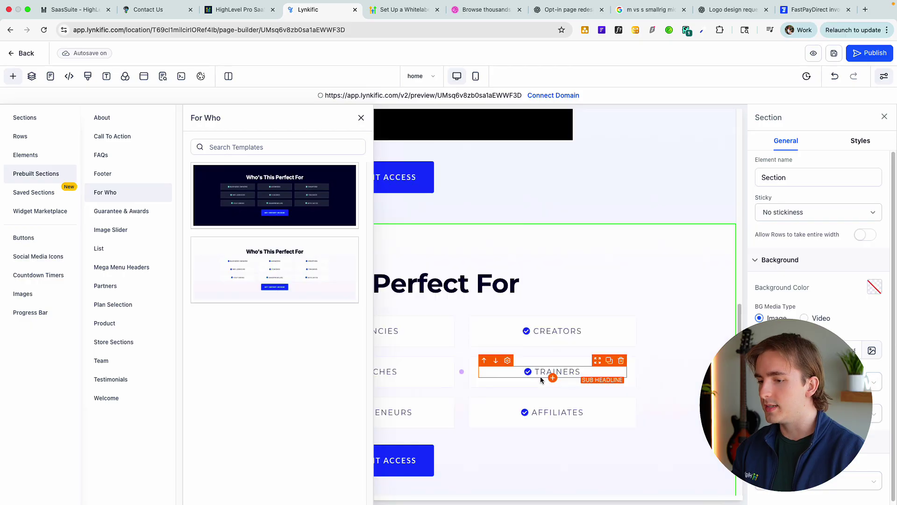
Add the light "100% Money Back Guarantee" prebuilt section below the audience section
left_click(123, 213)
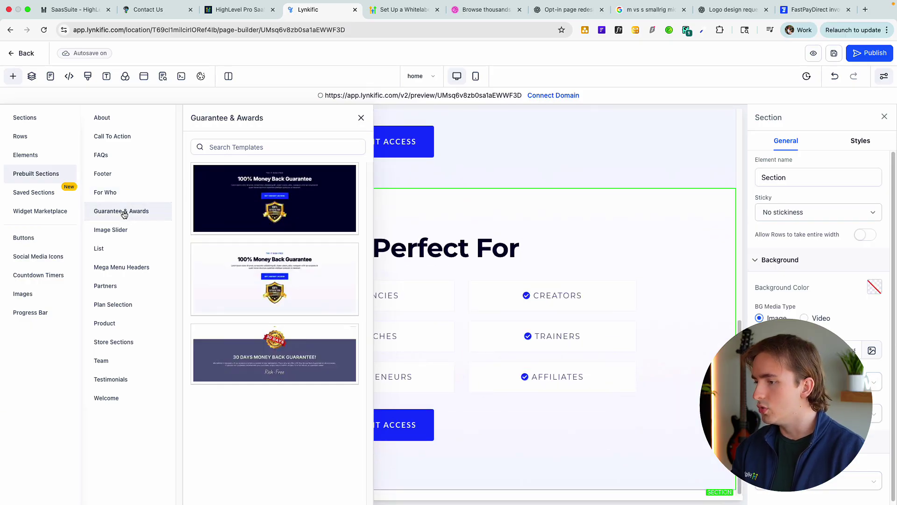
left_click_drag(289, 281, 504, 397)
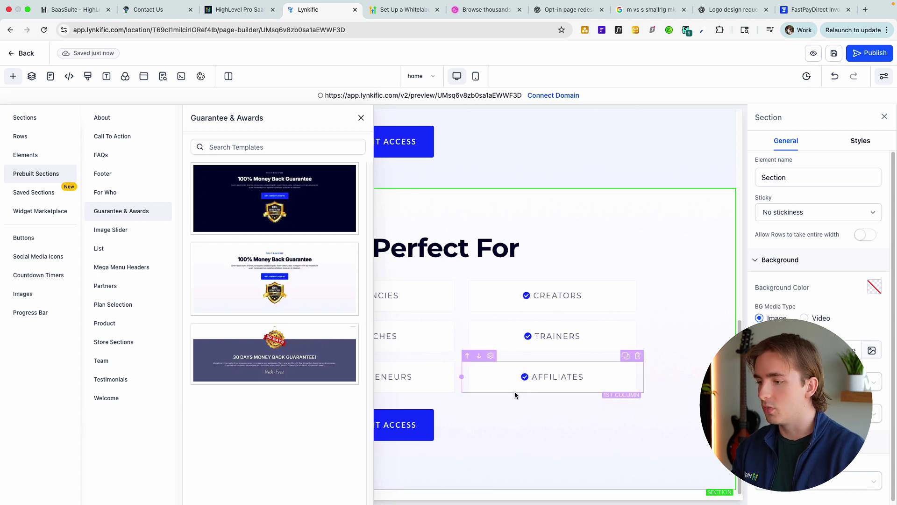
scroll(514, 391, "down", 8)
Add the light "Get a 14 Day Free Trial!" call-to-action section below the guarantee section
left_click(154, 190)
left_click(159, 170)
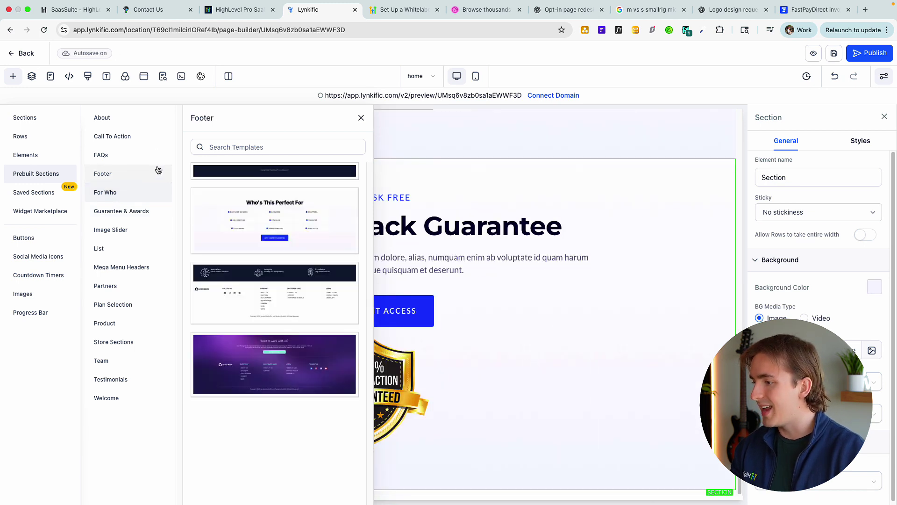
left_click(142, 159)
left_click(137, 140)
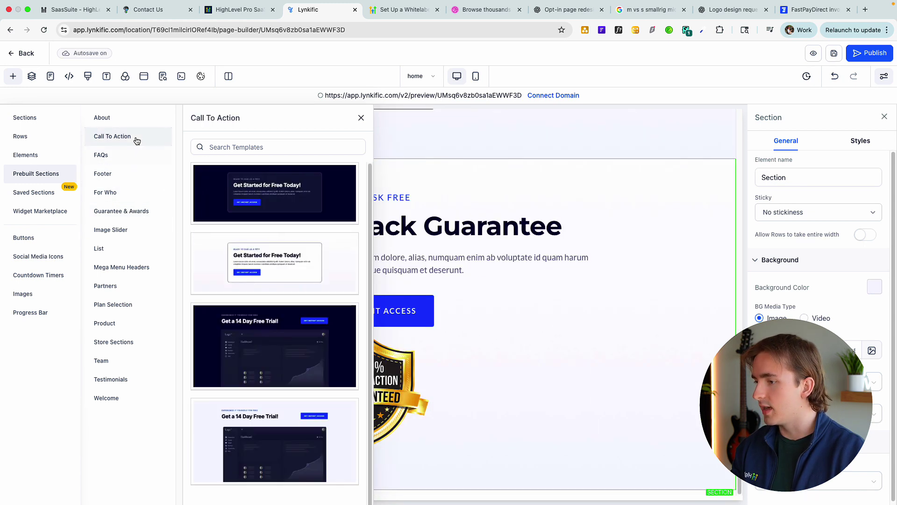
scroll(275, 304, "down", 1)
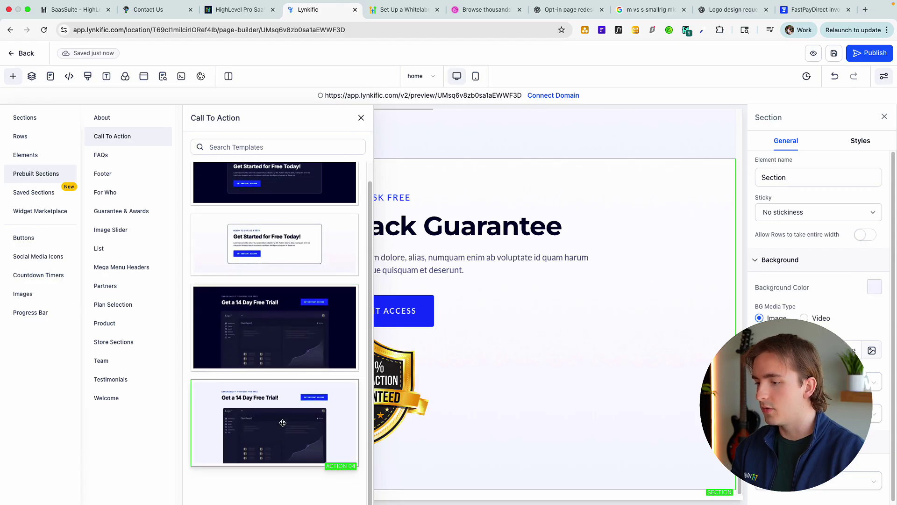
left_click_drag(270, 420, 523, 395)
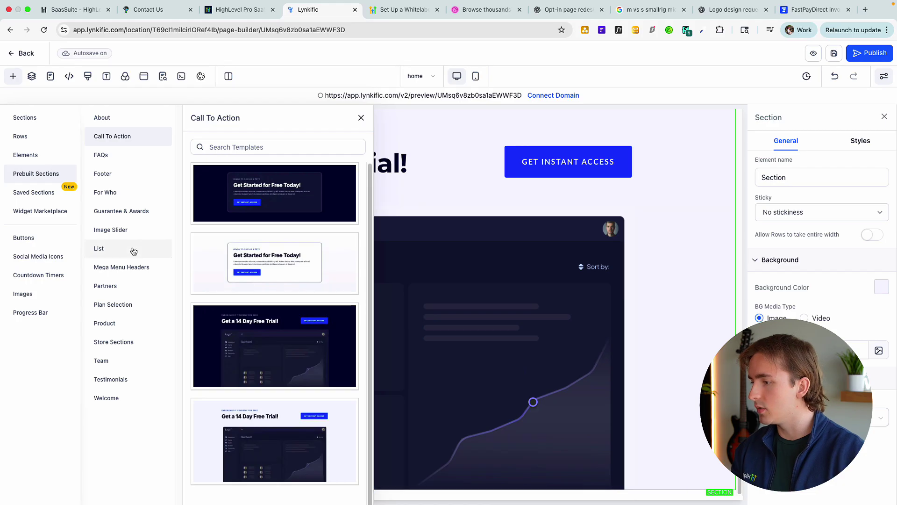
Add the white prebuilt footer with Company, Customer Care, News and Legal link columns at the end of the page
left_click(131, 249)
left_click(131, 218)
left_click(127, 179)
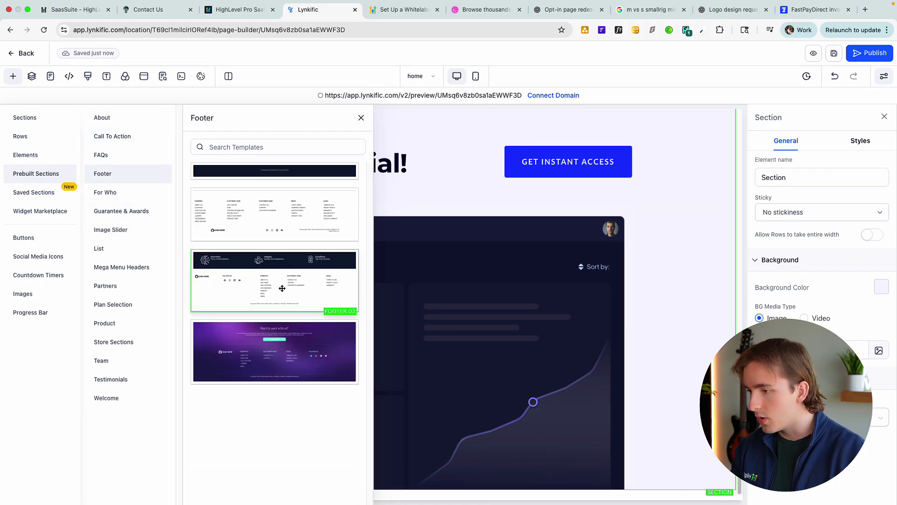
left_click_drag(307, 221, 584, 419)
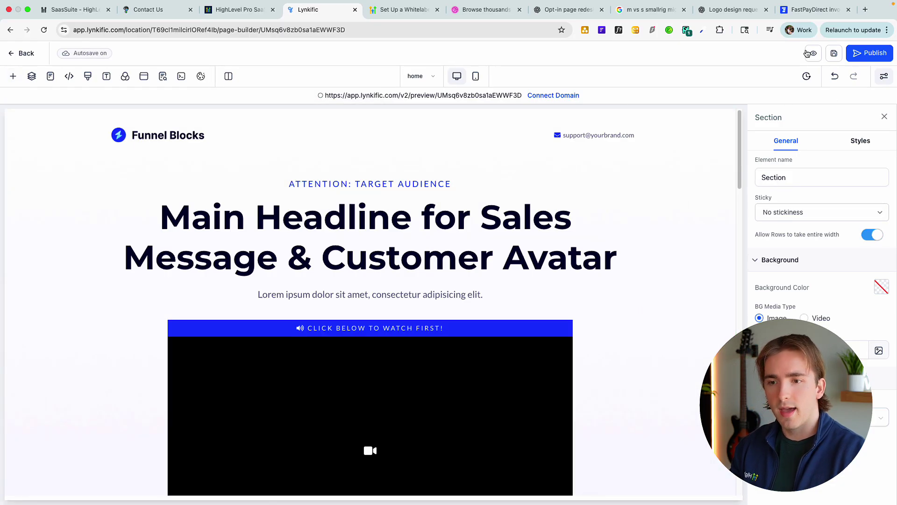
Preview the page in a separate browser tab, check its content and return to the page builder
left_click(163, 77)
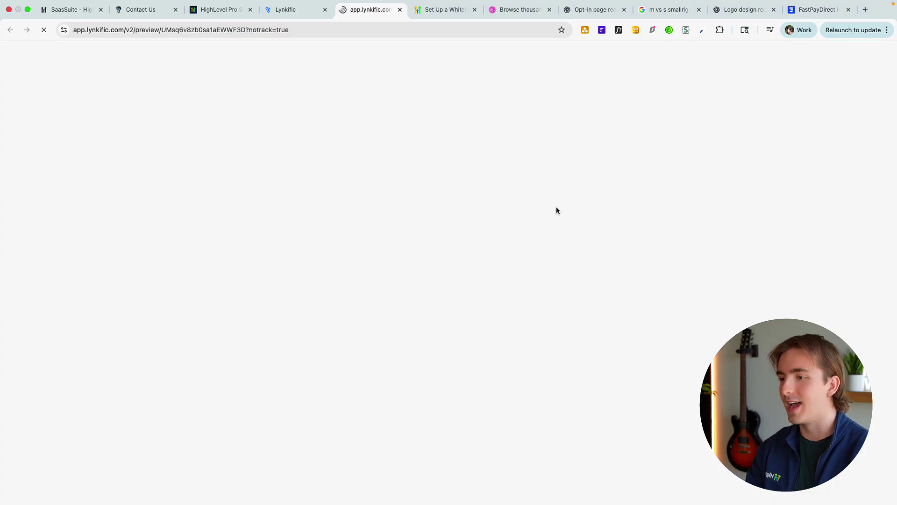
scroll(608, 220, "down", 2)
scroll(648, 223, "down", 1)
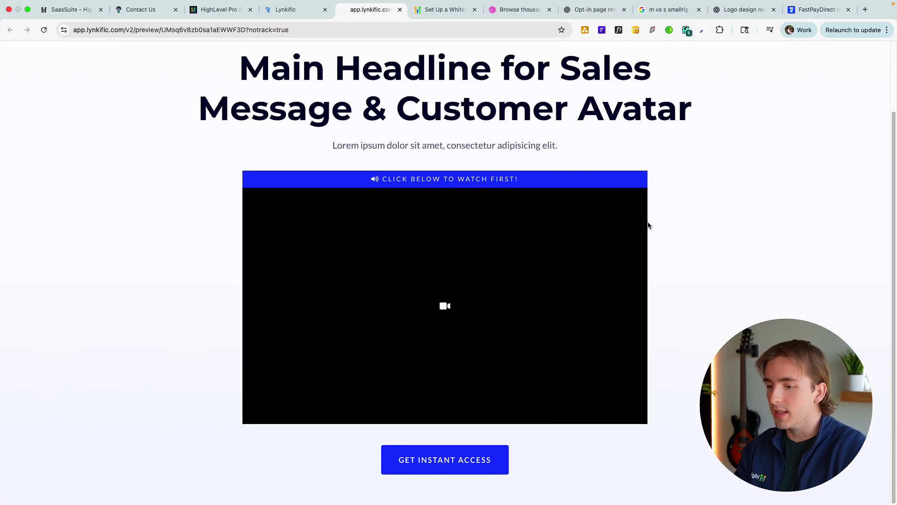
scroll(613, 198, "up", 2)
scroll(613, 198, "down", 2)
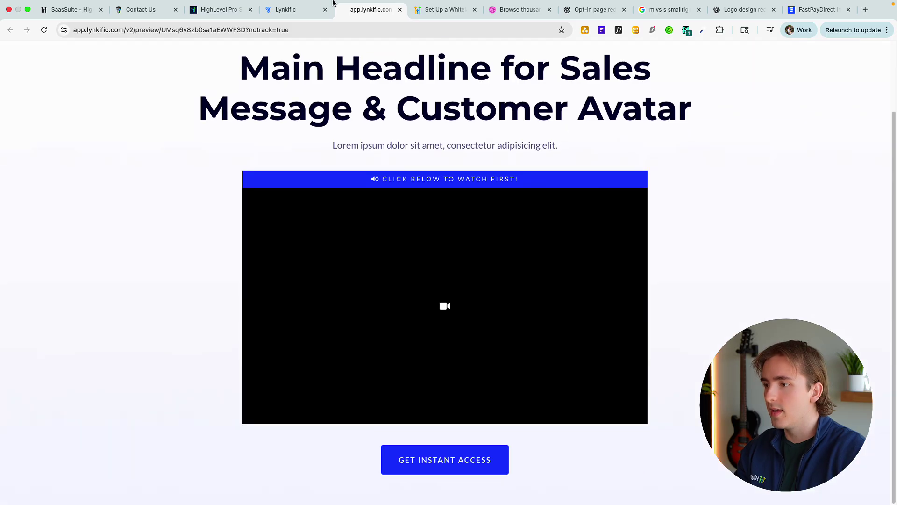
left_click(304, 11)
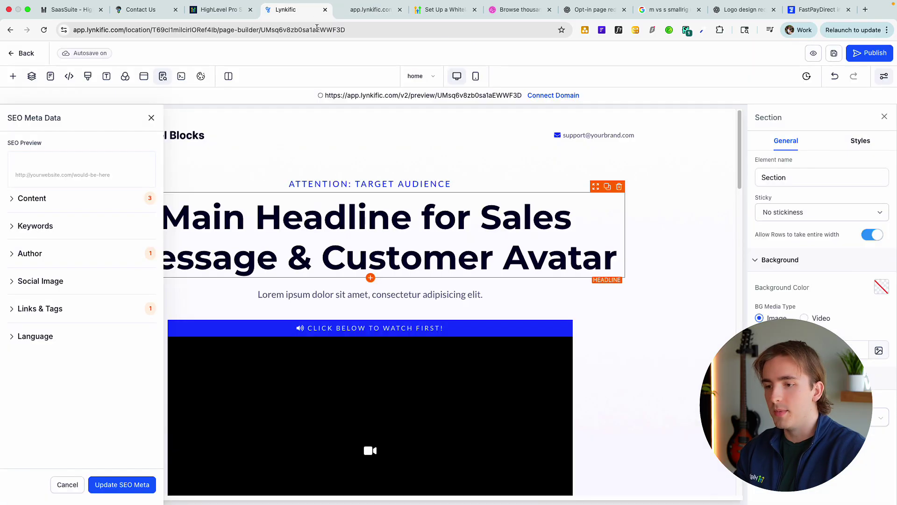
Close the SEO Meta Data panel and check the added sections down to the footer
left_click(151, 118)
scroll(472, 236, "down", 15)
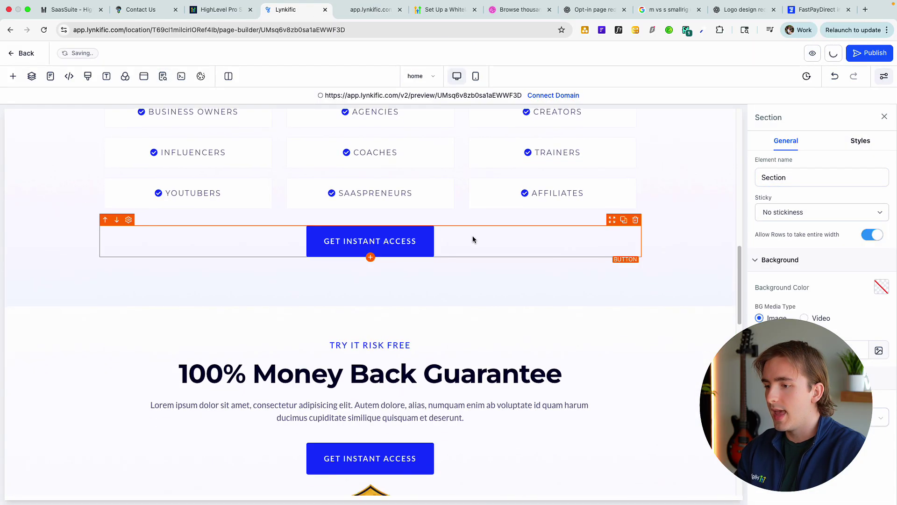
scroll(505, 236, "down", 1)
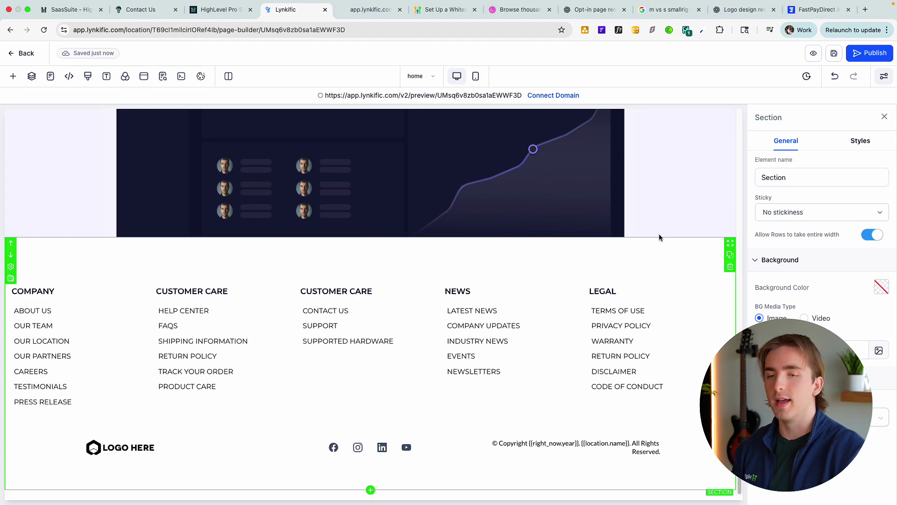
Open a fresh preview of the page, review its full length and go back to the start of the page in the builder
left_click(814, 53)
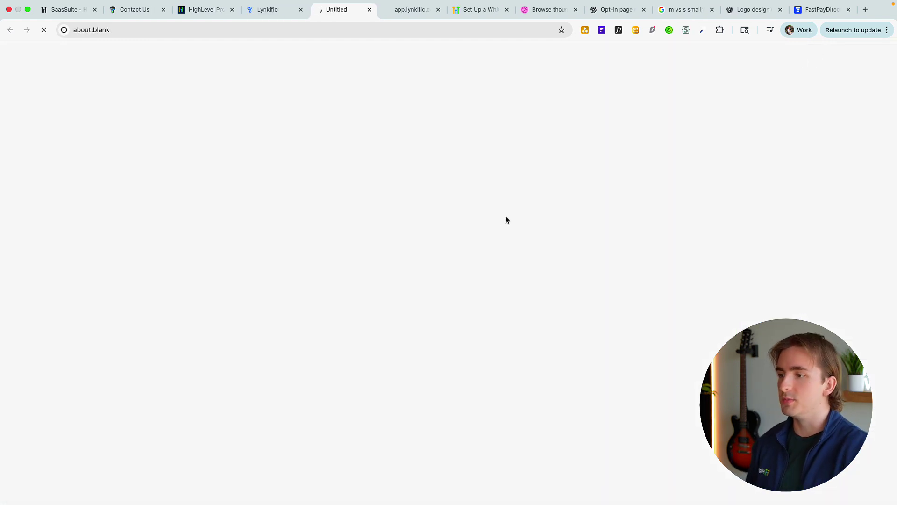
scroll(531, 220, "down", 20)
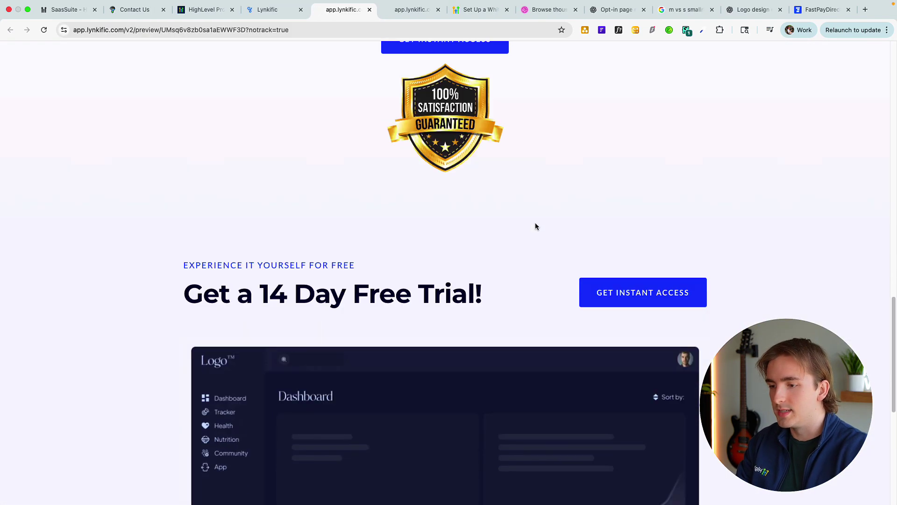
scroll(535, 226, "down", 5)
scroll(535, 226, "up", 20)
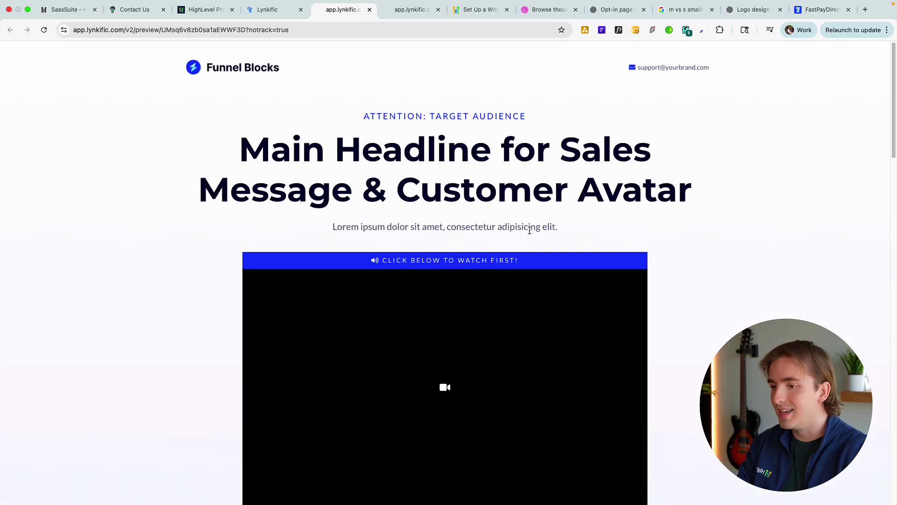
left_click_drag(226, 94, 691, 251)
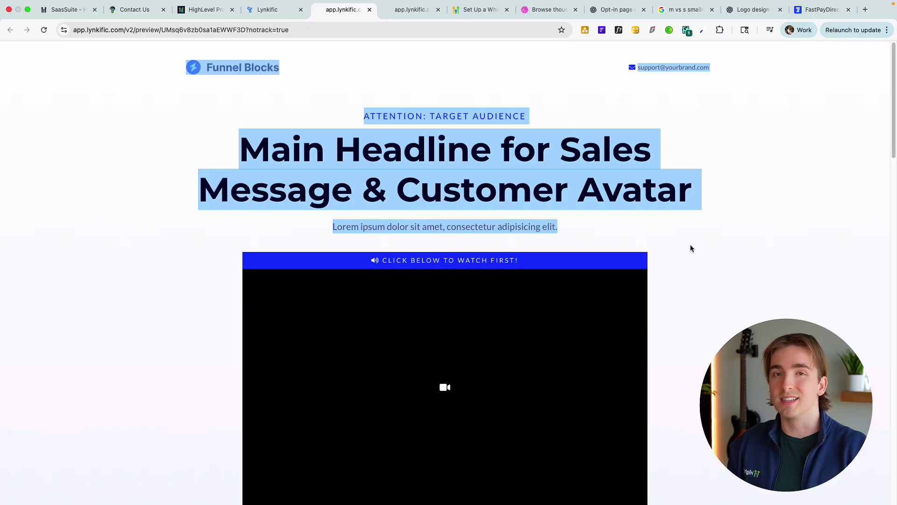
left_click(284, 8)
scroll(427, 318, "up", 20)
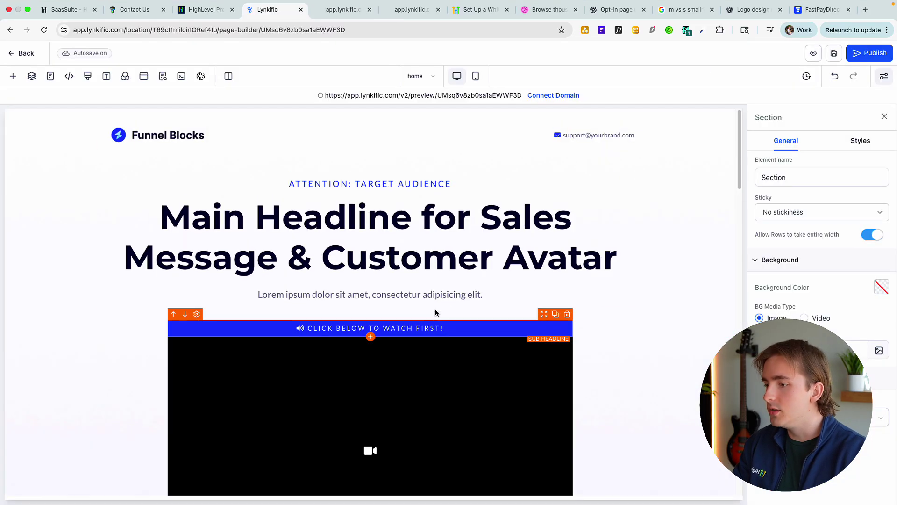
Inspect the hero section's target audience line, main headline, paragraph and logo image as the elements to customize
left_click_drag(359, 184, 436, 184)
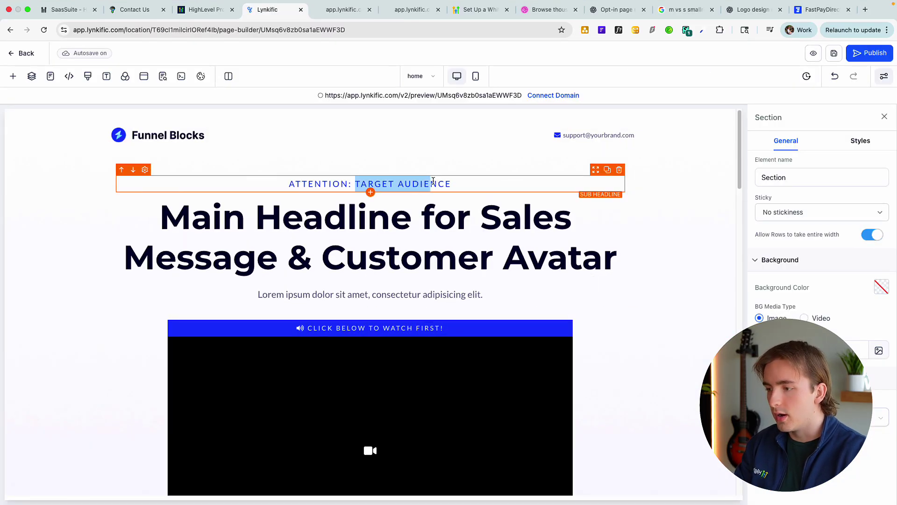
left_click(499, 220)
left_click(345, 299)
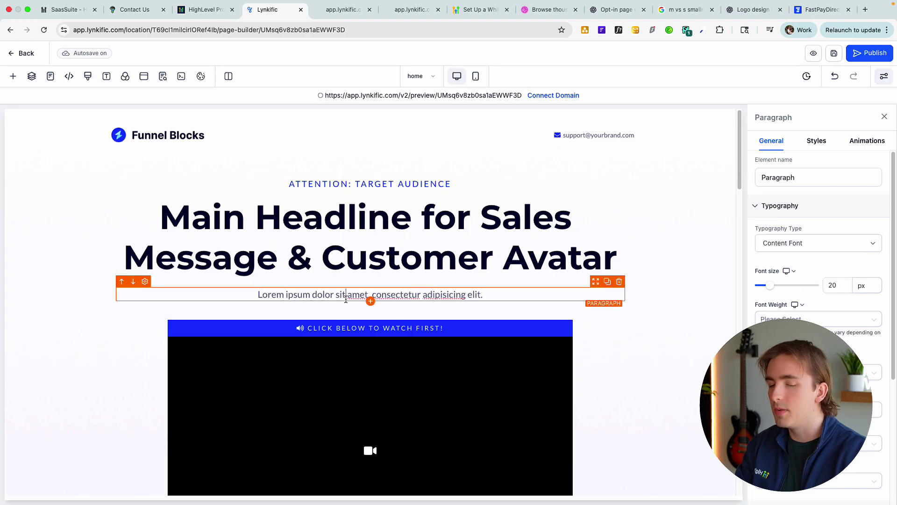
left_click(411, 224)
left_click(512, 297)
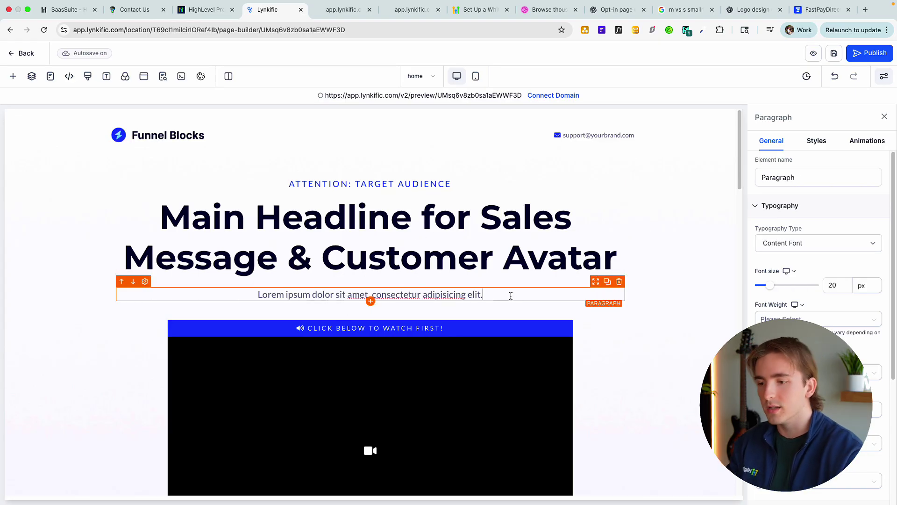
left_click(163, 135)
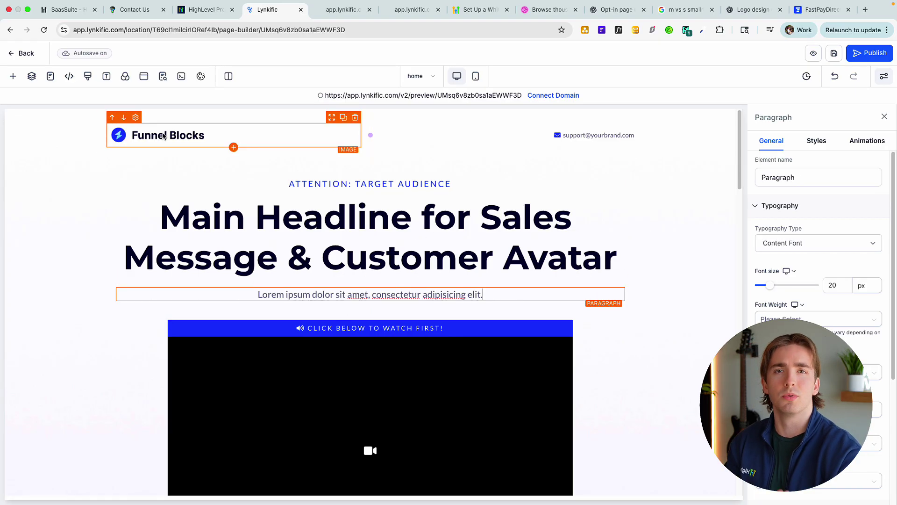
left_click(161, 144)
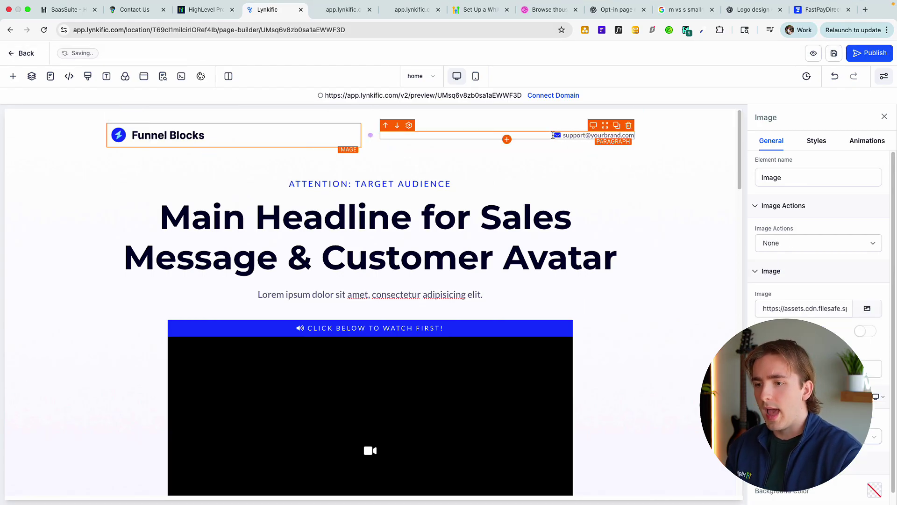
Check the page down to the footer and back to its start, and close the logo image's settings
scroll(395, 260, "down", 20)
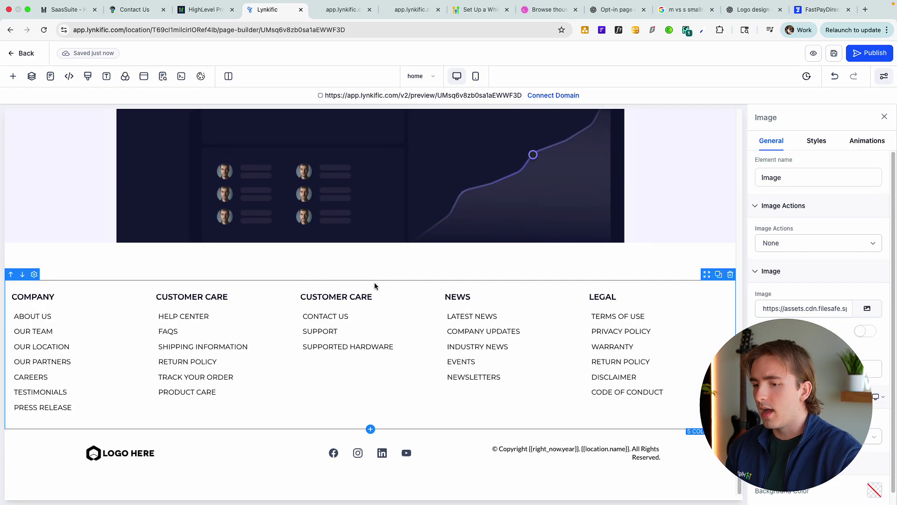
scroll(374, 287, "up", 20)
scroll(451, 295, "up", 4)
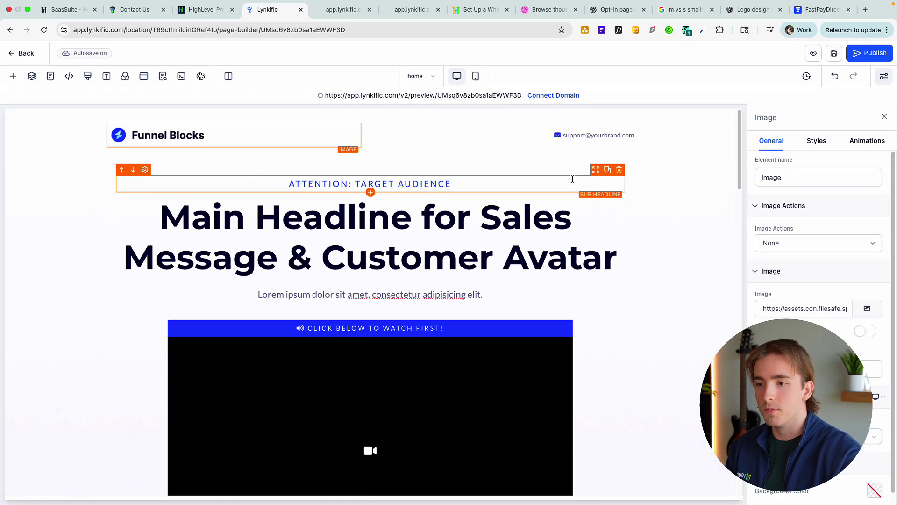
left_click(884, 117)
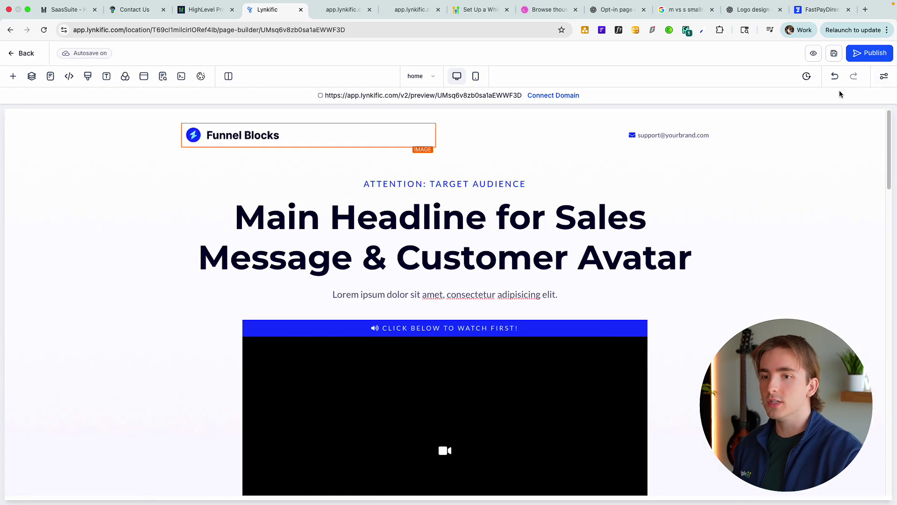
Open lynkific.com in a new browser tab and review the live sales page down to its testimonials and footer
left_click(865, 10)
type("lynkific.com")
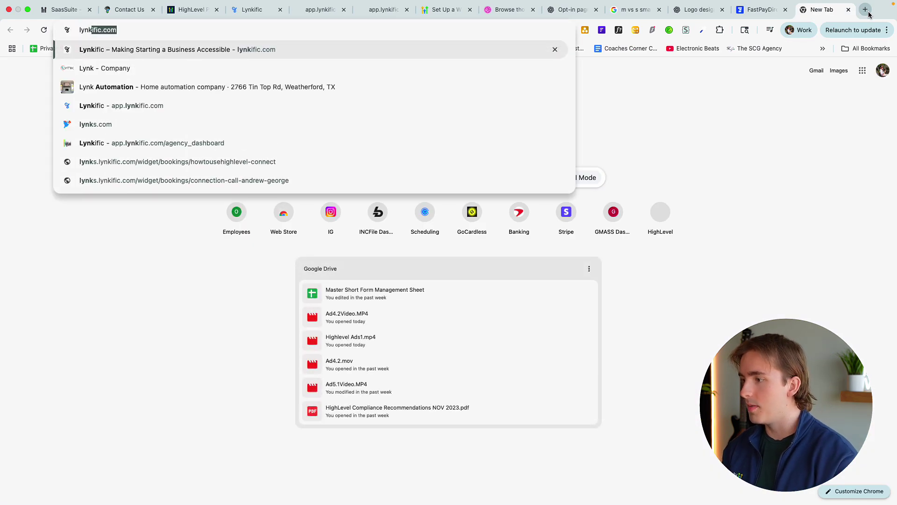
key("Return")
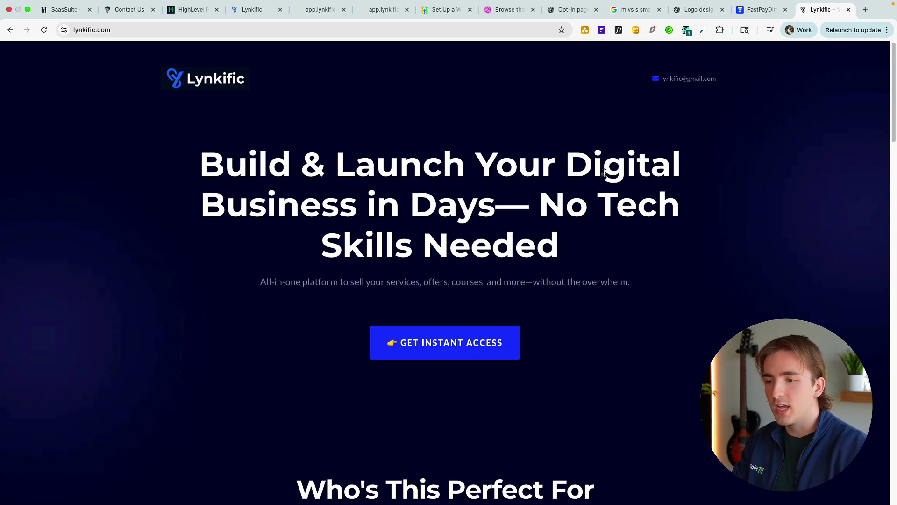
scroll(485, 219, "down", 6)
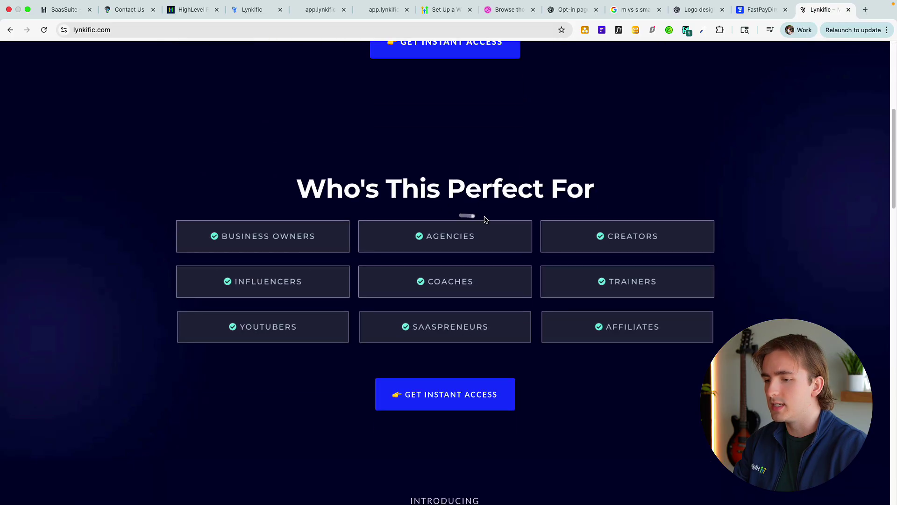
scroll(485, 220, "down", 9)
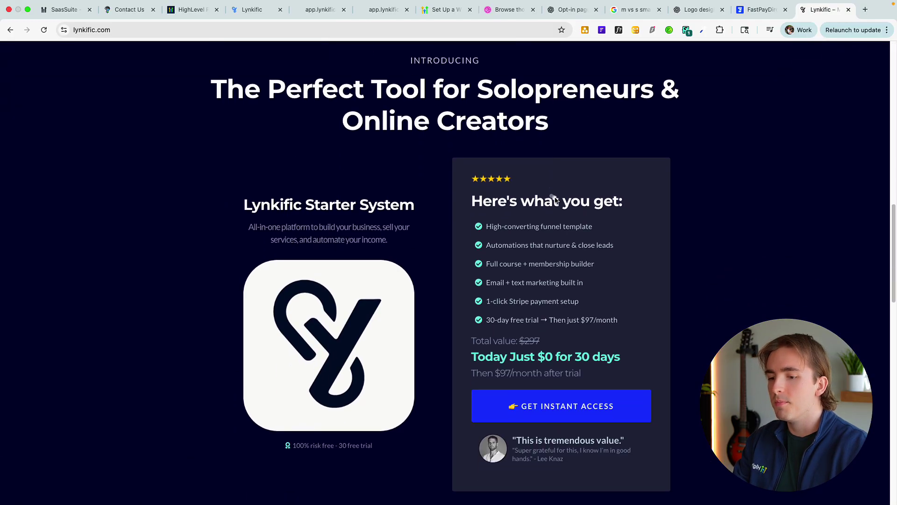
scroll(555, 200, "down", 20)
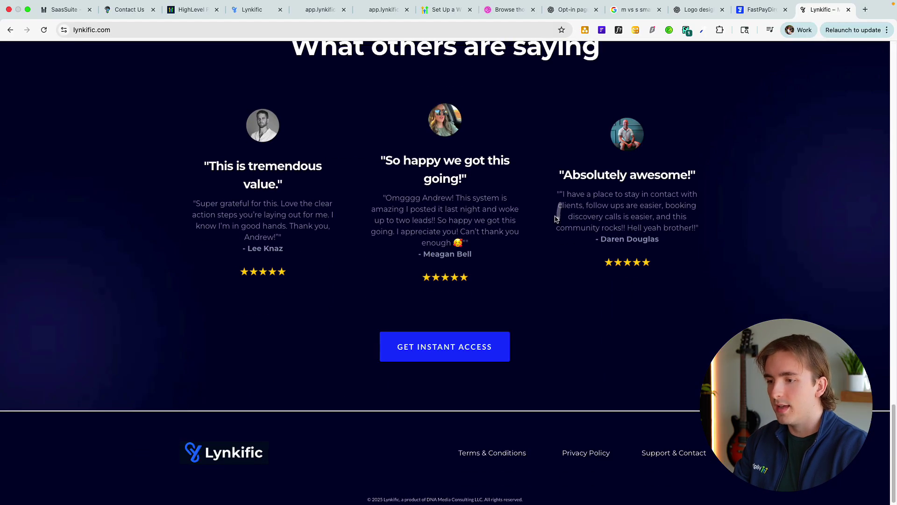
Examine the Lynkific Starter System offer card and open the checkout page behind its Get Instant Access button
scroll(556, 217, "up", 20)
scroll(561, 215, "down", 8)
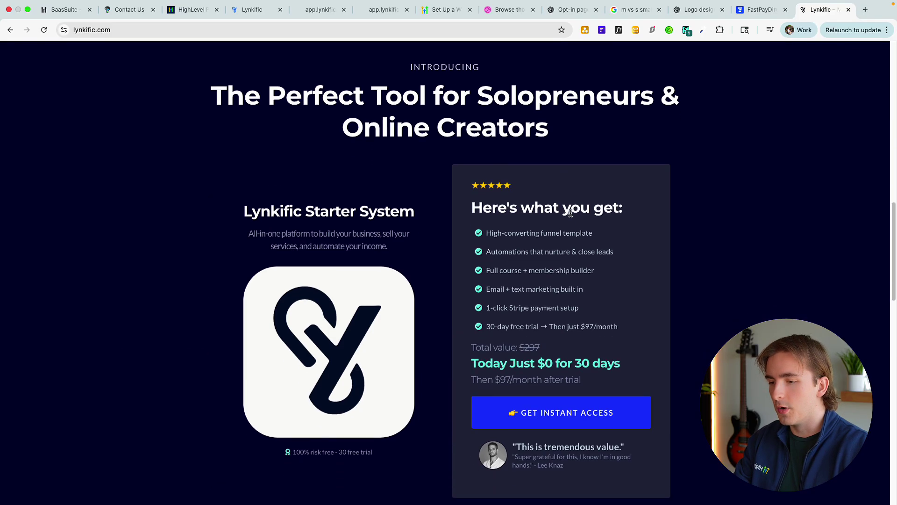
scroll(570, 213, "down", 1)
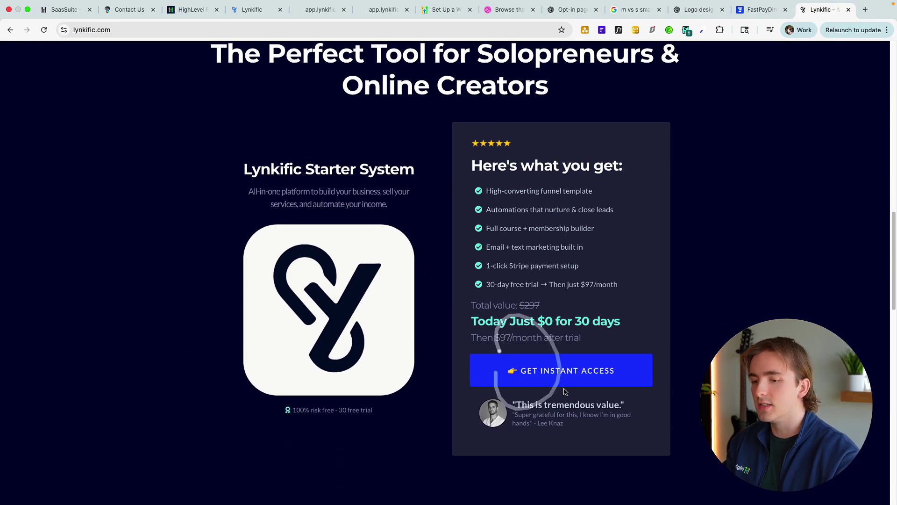
left_click(552, 378)
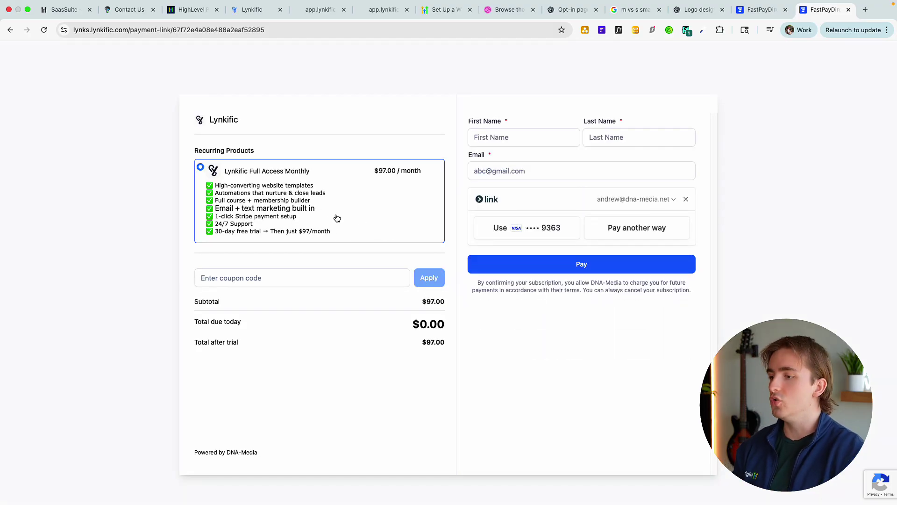
In the page builder, make the Get Instant Access button below the video link to a Website URL
left_click(252, 15)
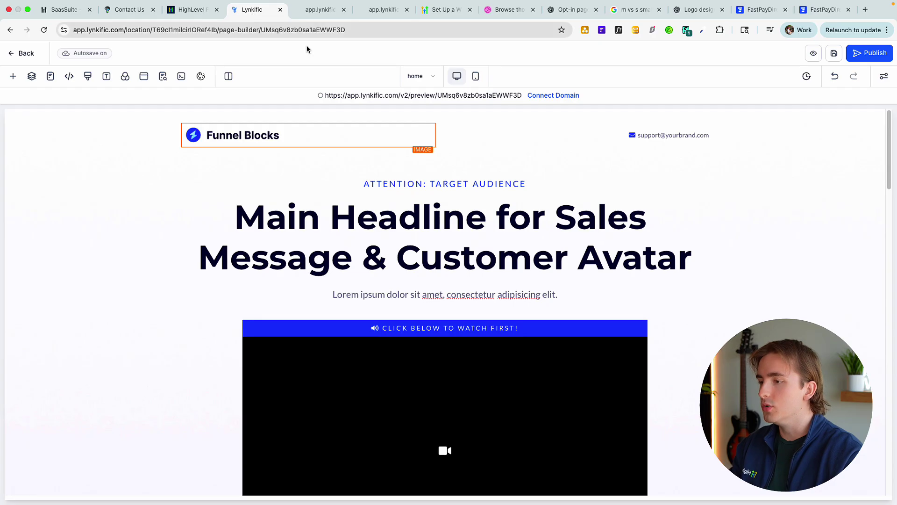
scroll(485, 205, "down", 10)
left_click(414, 198)
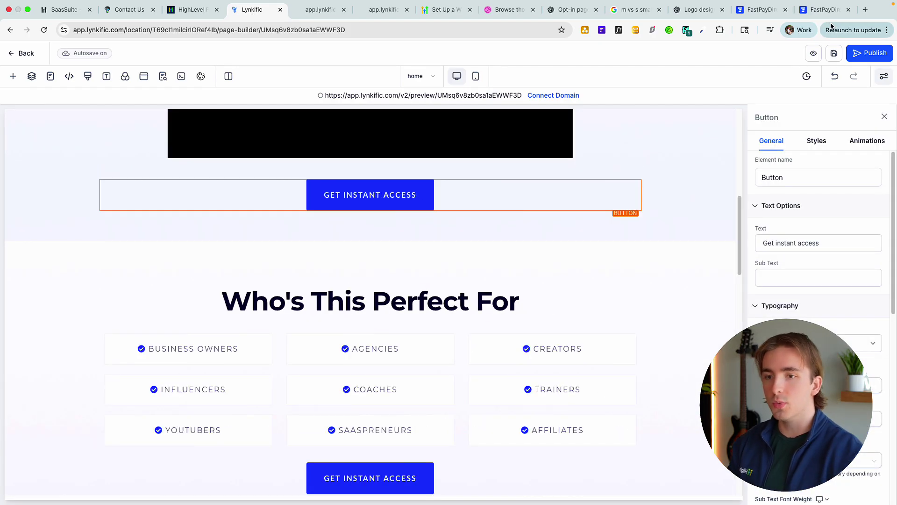
scroll(863, 328, "down", 8)
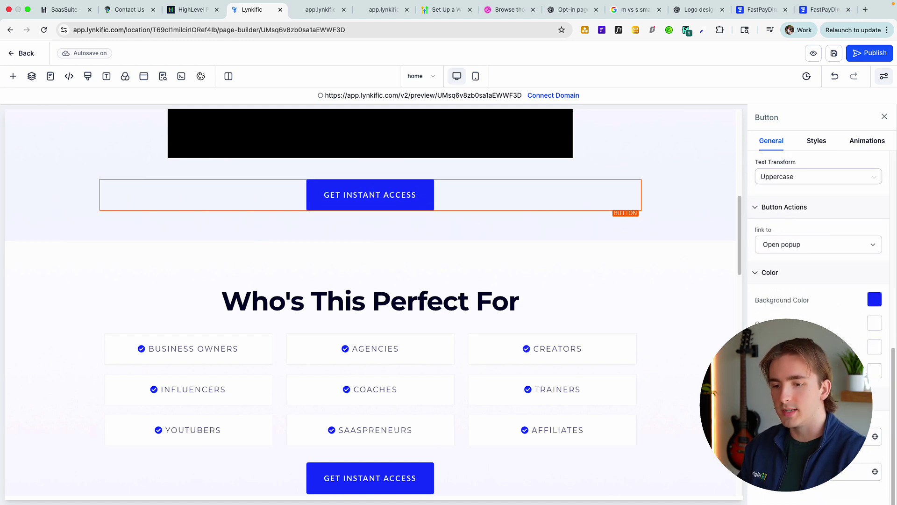
scroll(767, 295, "up", 3)
scroll(767, 295, "down", 3)
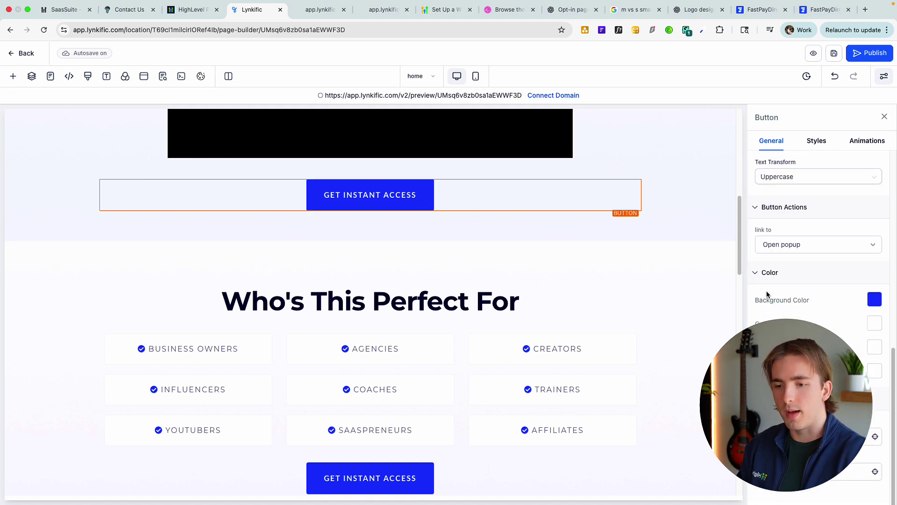
left_click(783, 253)
left_click(781, 255)
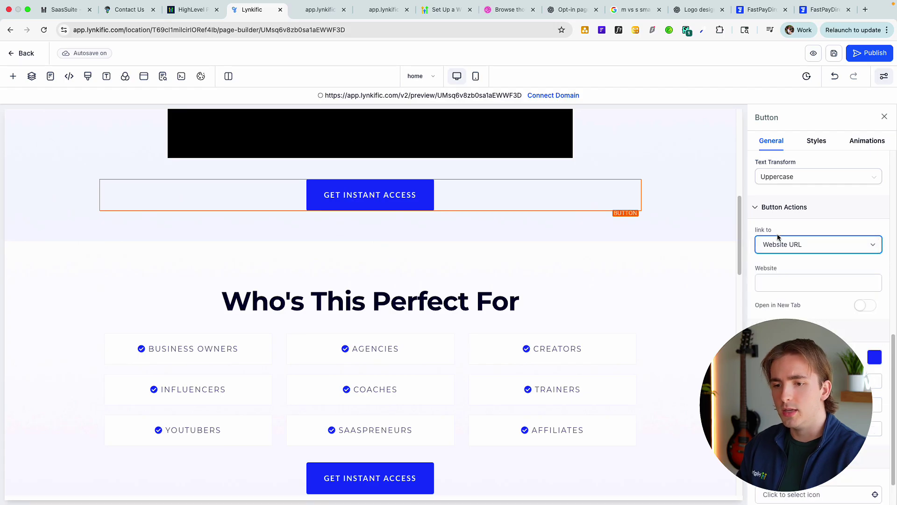
Copy the address of the Lynkific checkout page and enter it as the button's website link
left_click(791, 291)
key("super+v")
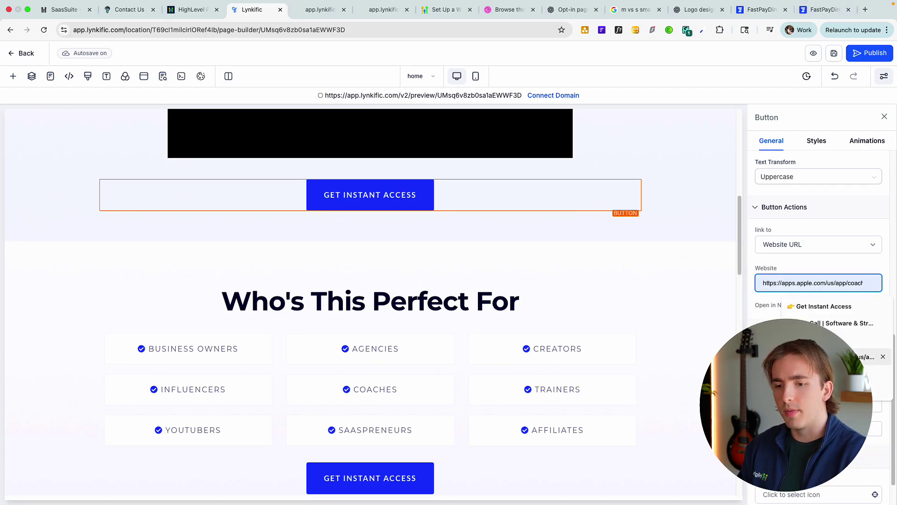
left_click(826, 10)
left_click(343, 30)
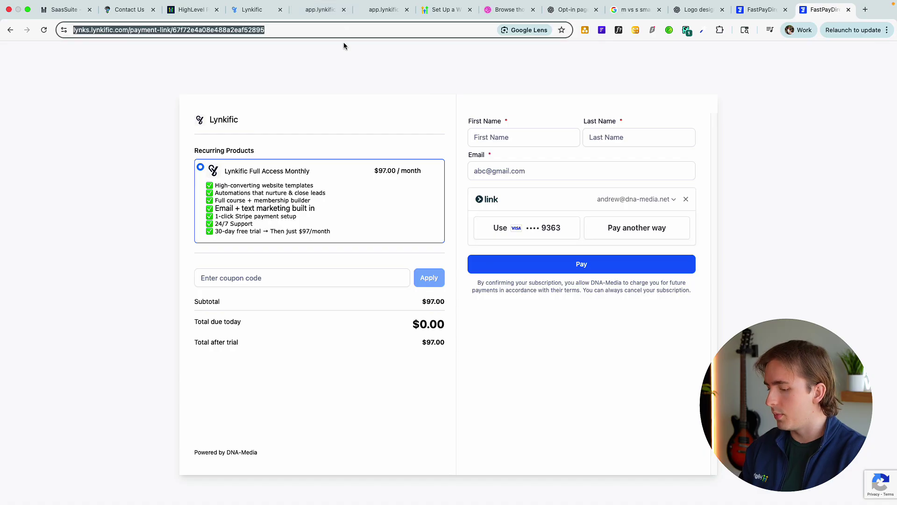
left_click(252, 9)
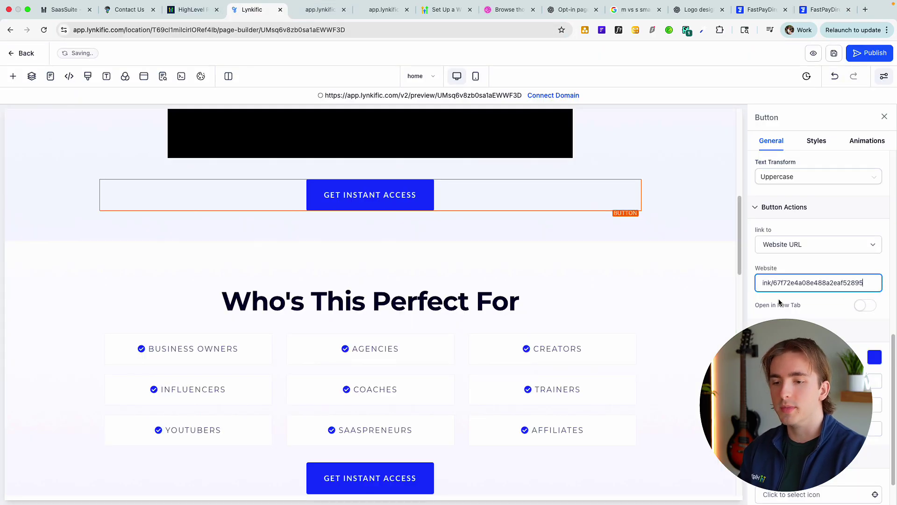
left_click(677, 286)
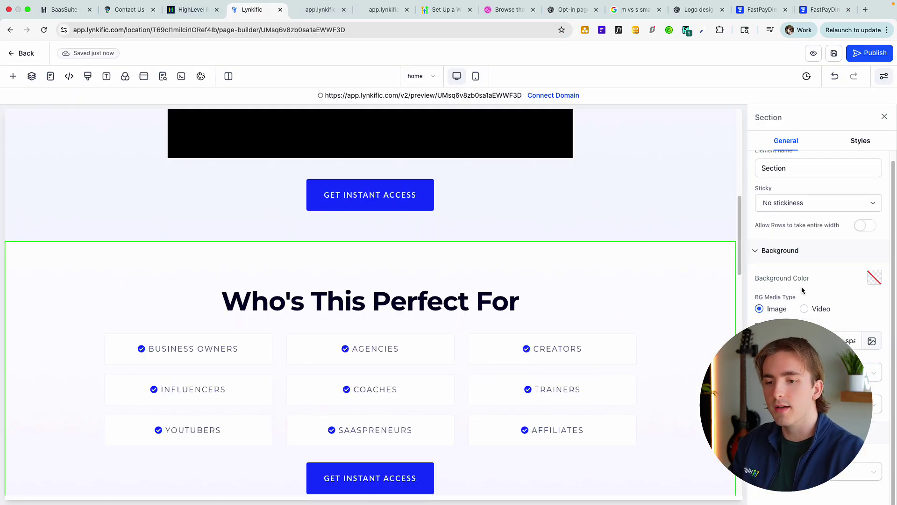
Clear the website address of the Get Instant Access button below the video and set its link back to Open popup
left_click(488, 219)
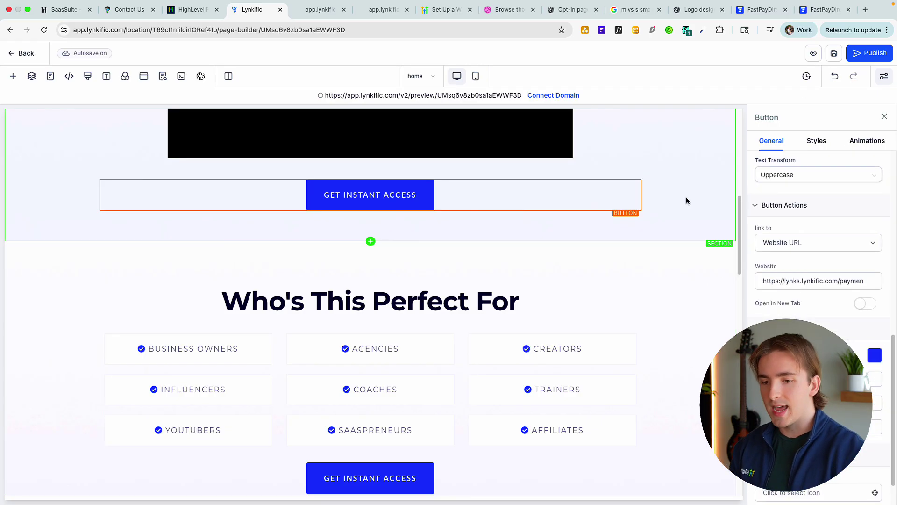
triple_click(783, 285)
key("BackSpace")
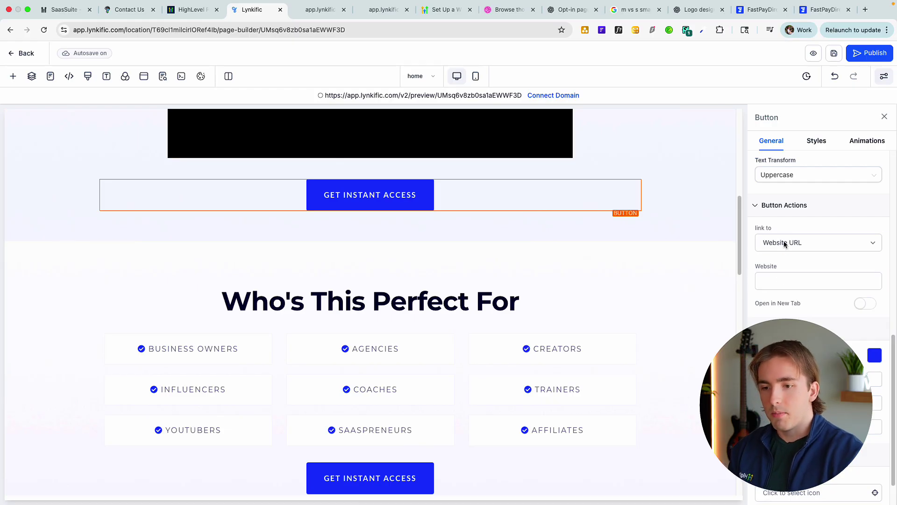
left_click(785, 243)
left_click(786, 231)
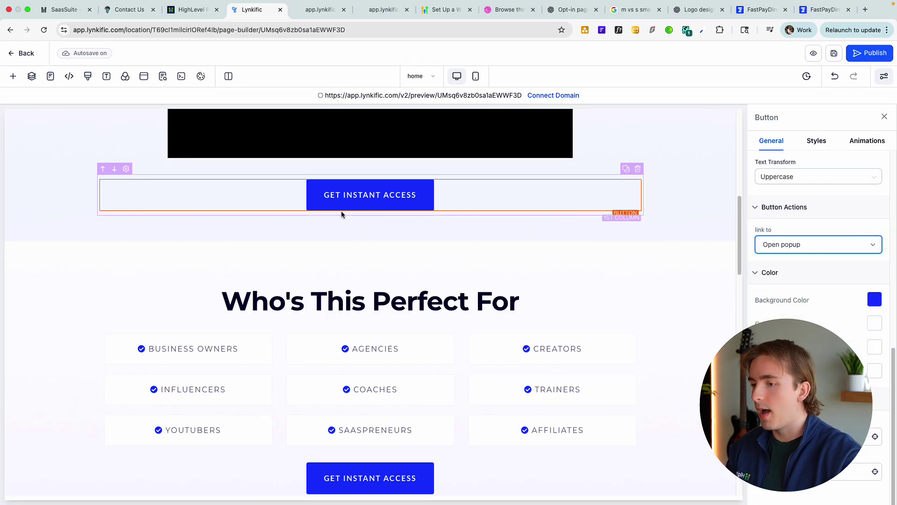
Open the page's popup for editing and add a 1 Column row to it
scroll(346, 236, "up", 9)
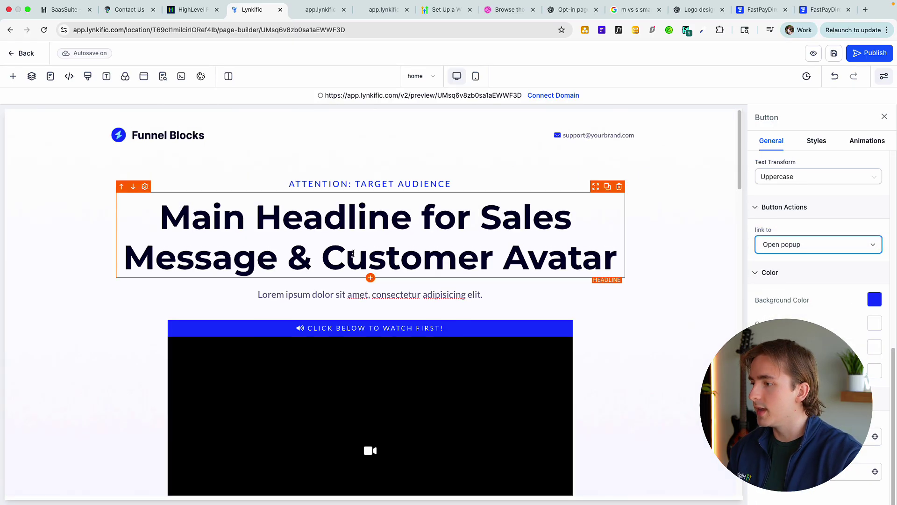
left_click(139, 80)
left_click(380, 231)
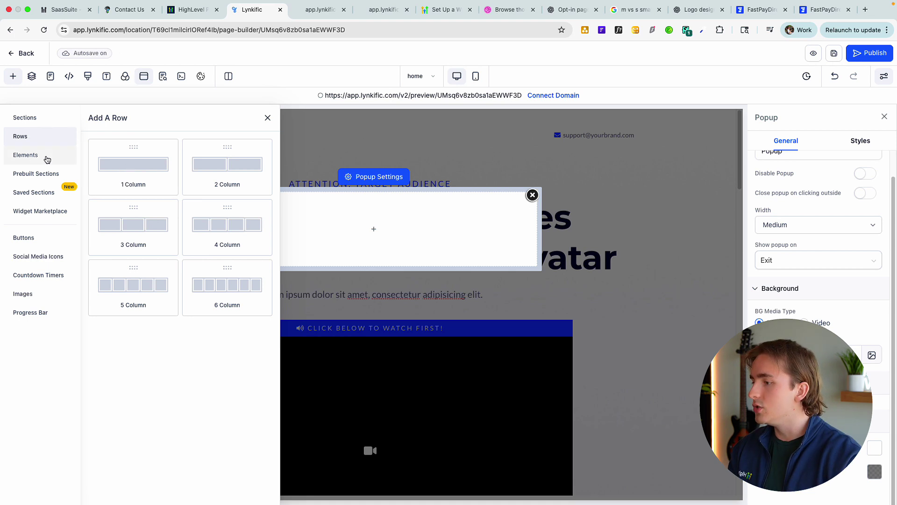
left_click(141, 177)
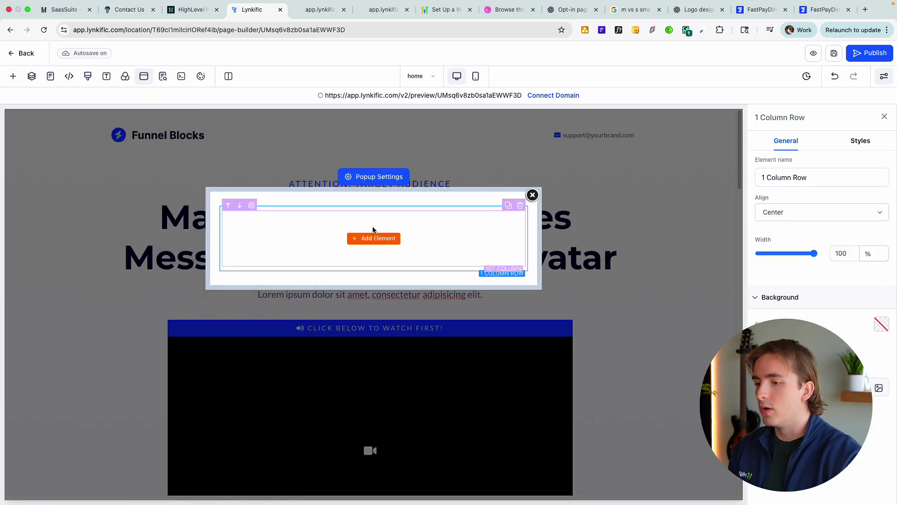
Add a 2 Step Order element to the popup's column and bring up its form options
left_click(373, 238)
left_click(168, 152)
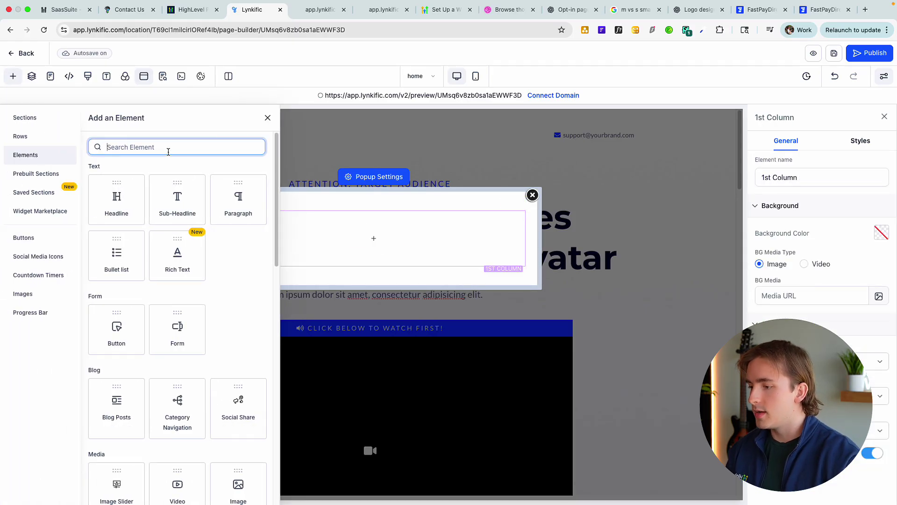
type("order")
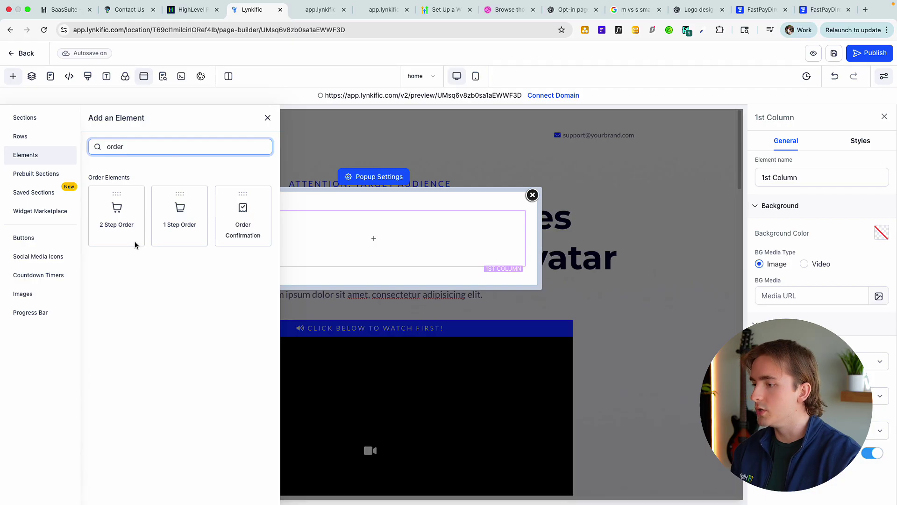
left_click(122, 223)
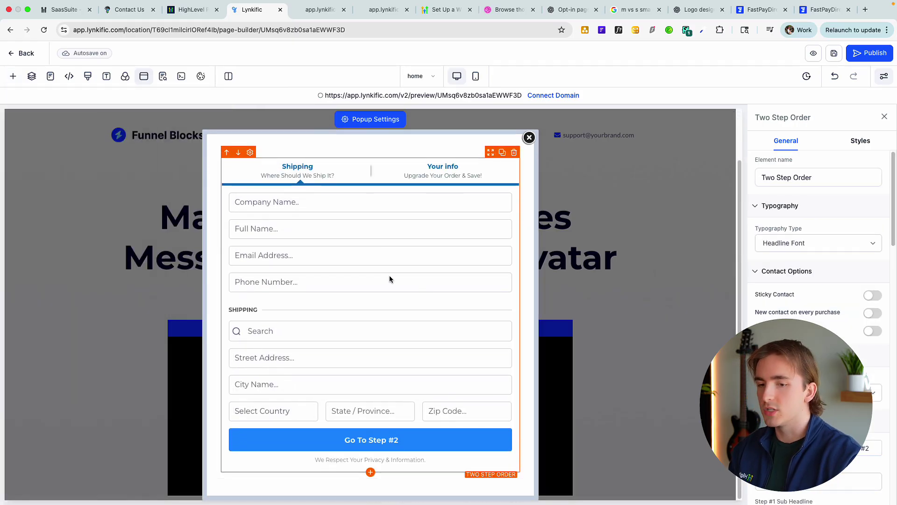
scroll(826, 277, "down", 5)
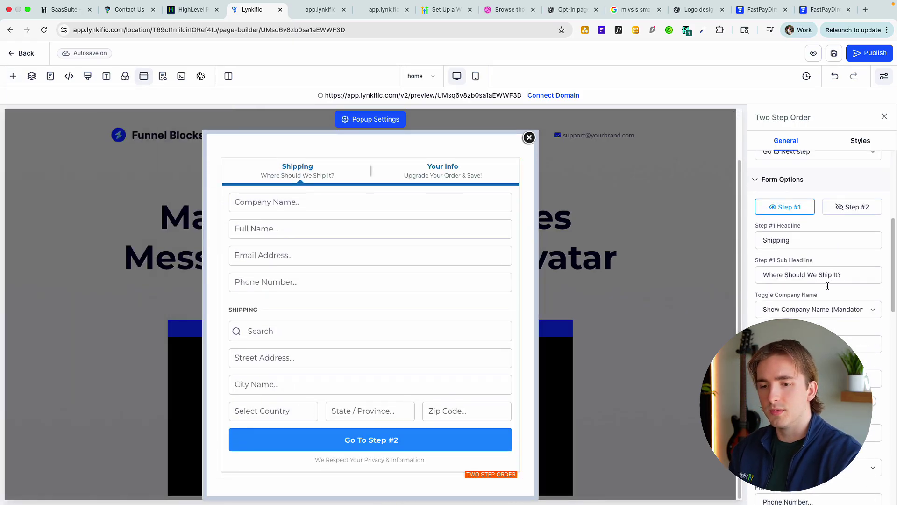
Hide the shipping address fields in step 1 of the two-step order form
scroll(798, 315, "down", 5)
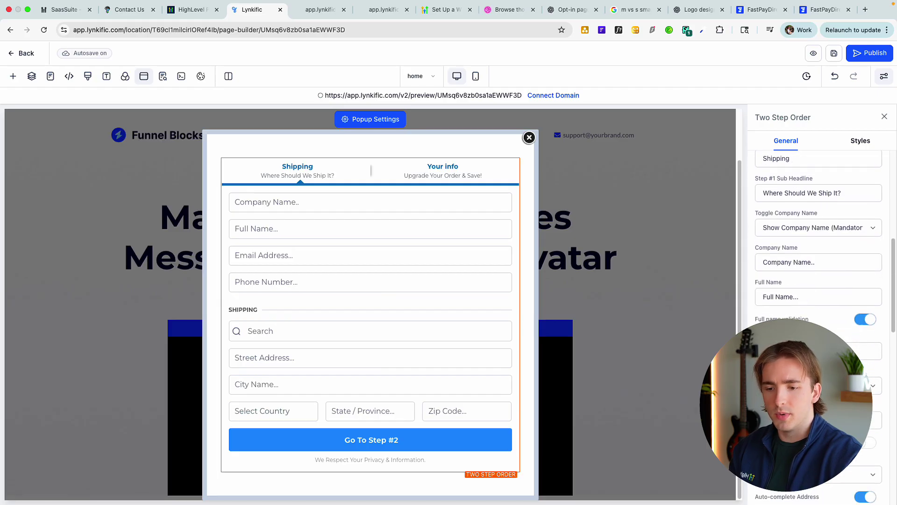
left_click(818, 332)
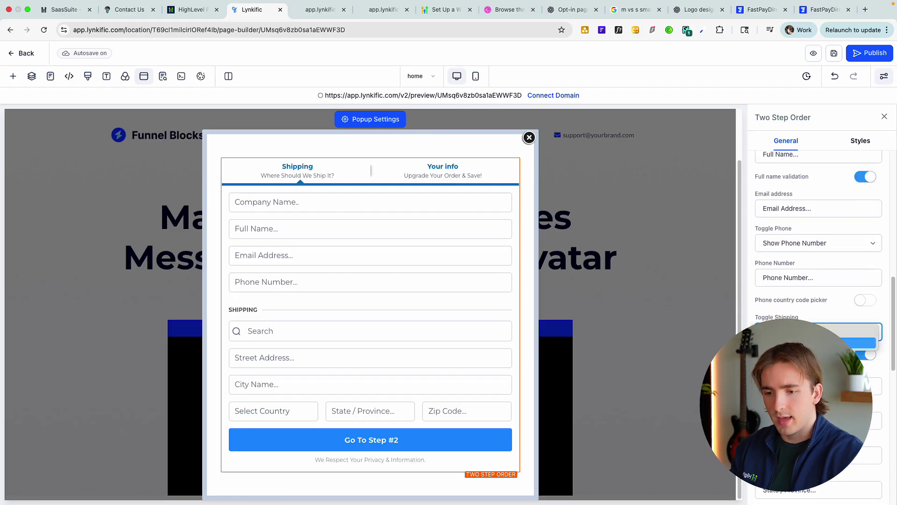
left_click(815, 343)
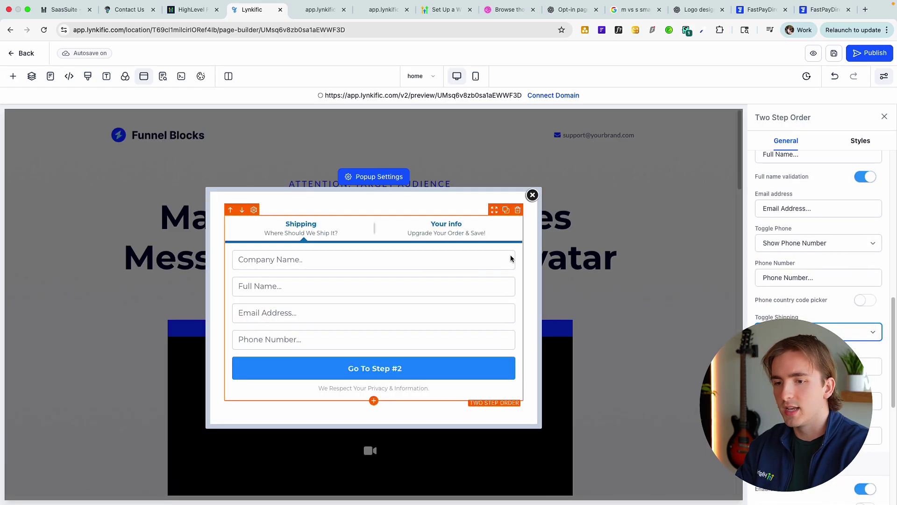
Display the order form's second step for checking, save the page and close the popup
scroll(825, 234, "up", 10)
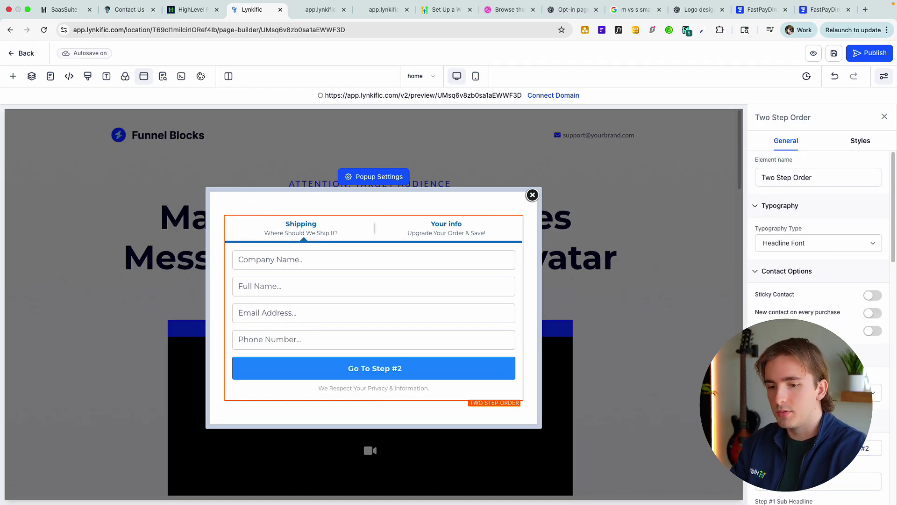
left_click(851, 448)
scroll(848, 442, "down", 2)
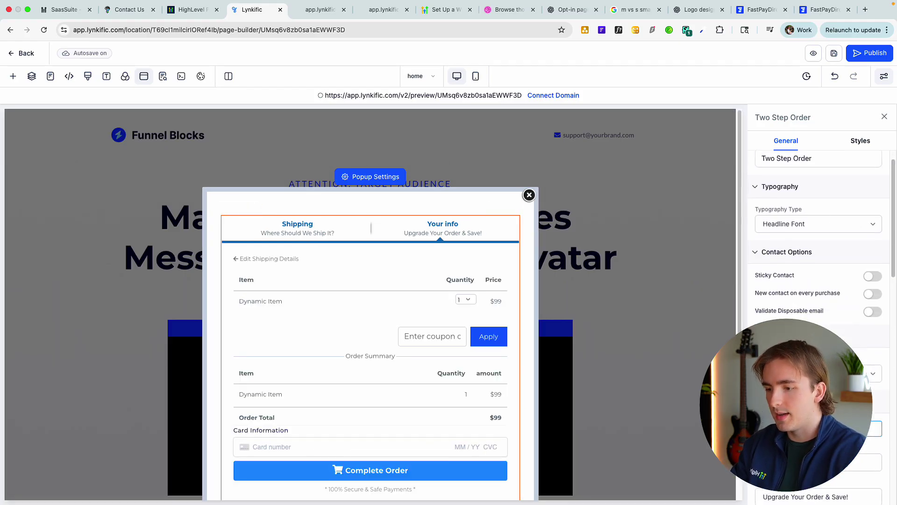
scroll(350, 352, "down", 2)
left_click(836, 54)
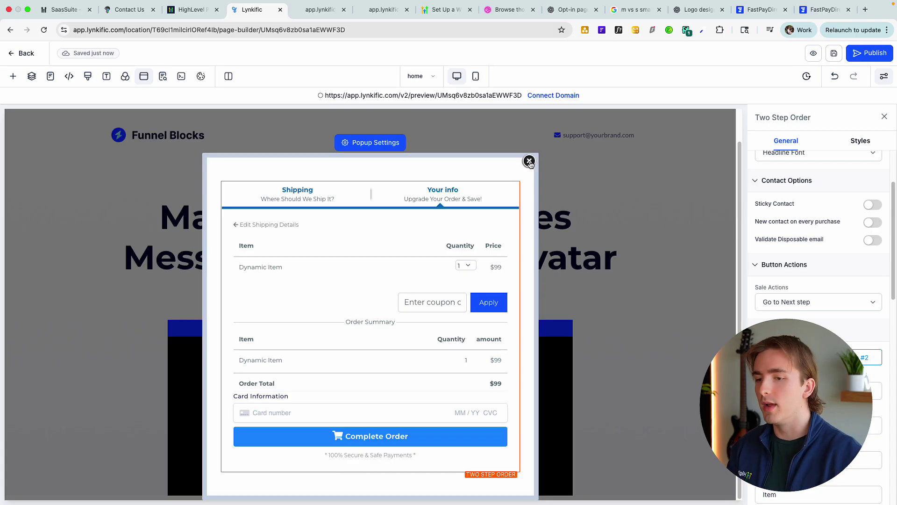
left_click(536, 159)
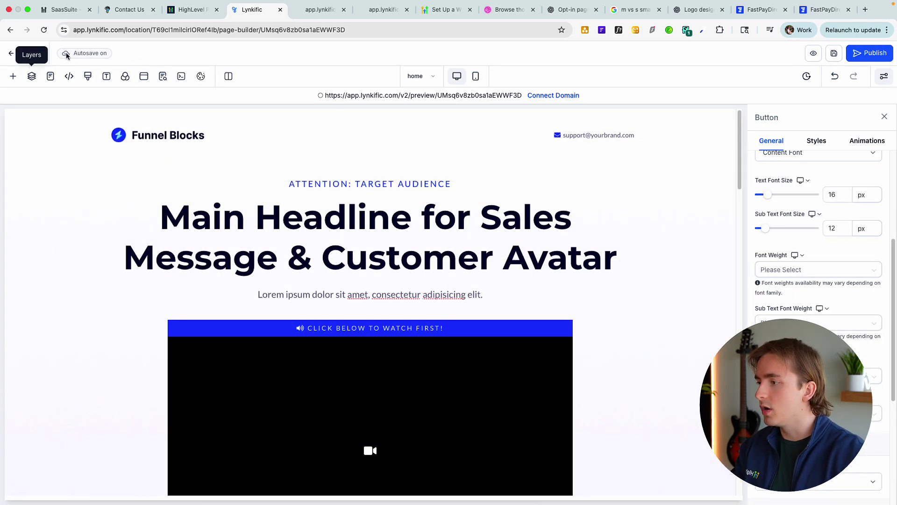
Leave the page builder and start adding a product to the funnel's home step
left_click(20, 55)
left_click(555, 237)
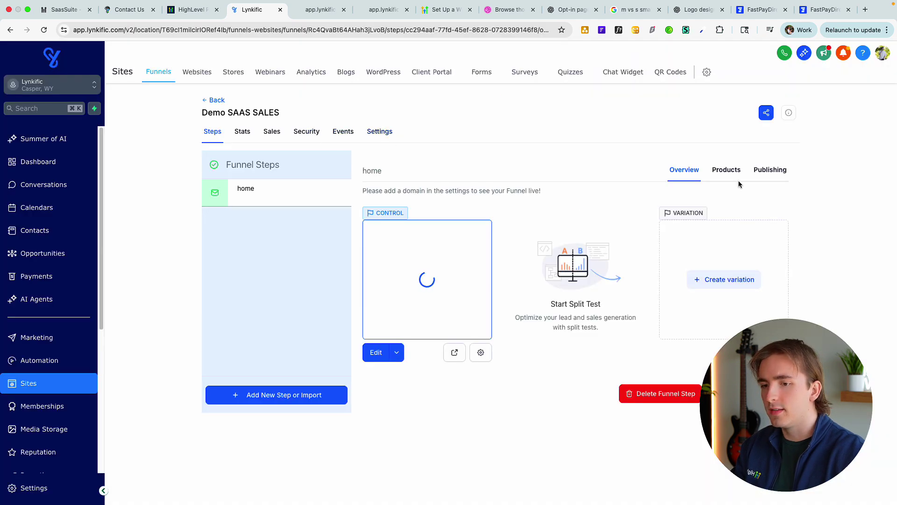
left_click(727, 171)
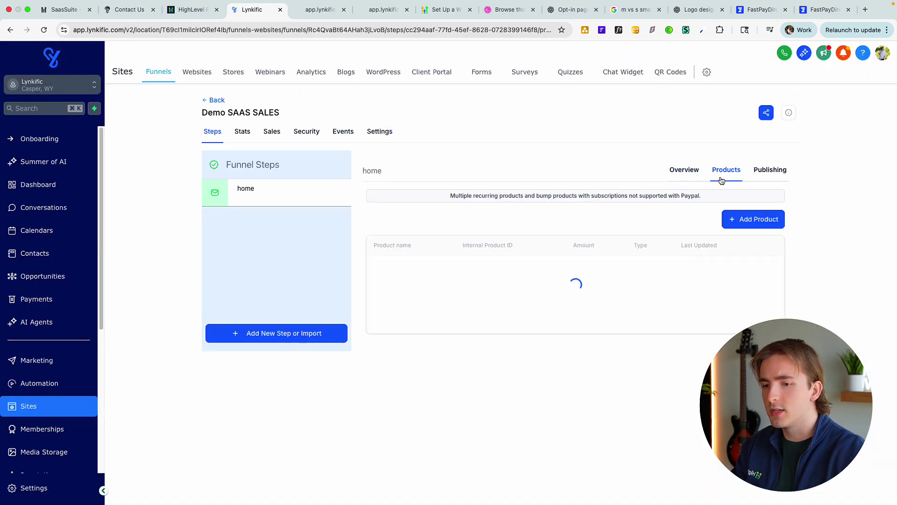
left_click(745, 216)
Look through the available products and select Lynkific Full Access for the funnel step
left_click(444, 253)
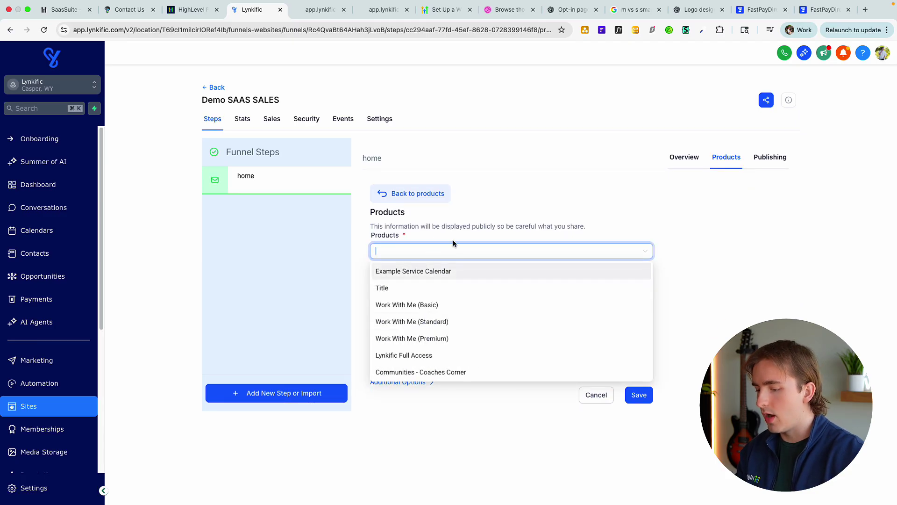
scroll(449, 322, "down", 2)
scroll(451, 331, "down", 4)
scroll(434, 328, "up", 2)
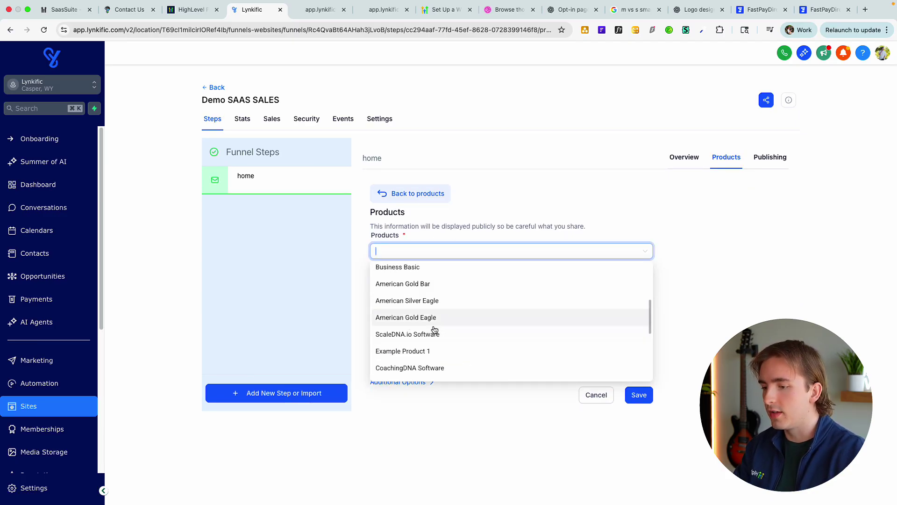
scroll(439, 316, "up", 3)
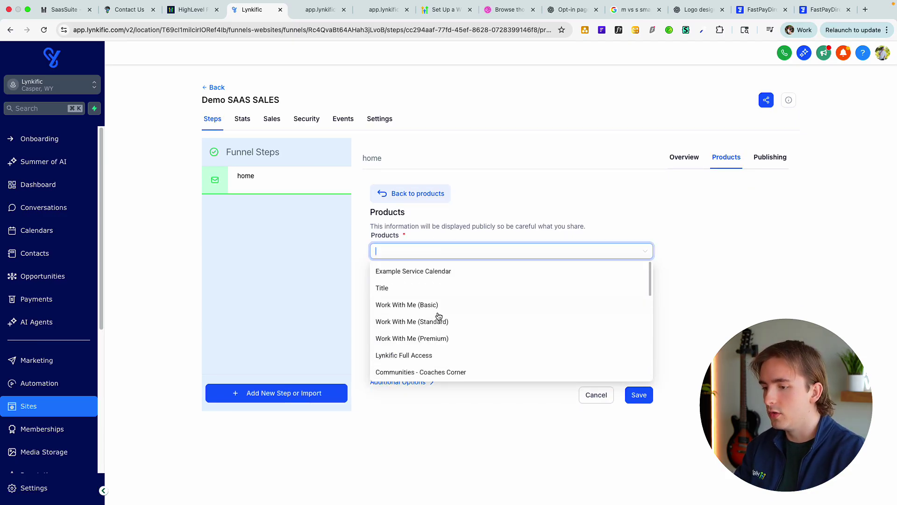
left_click(422, 355)
Set the Lynkific Full Access price to Monthly and save the product
left_click(441, 306)
left_click(426, 328)
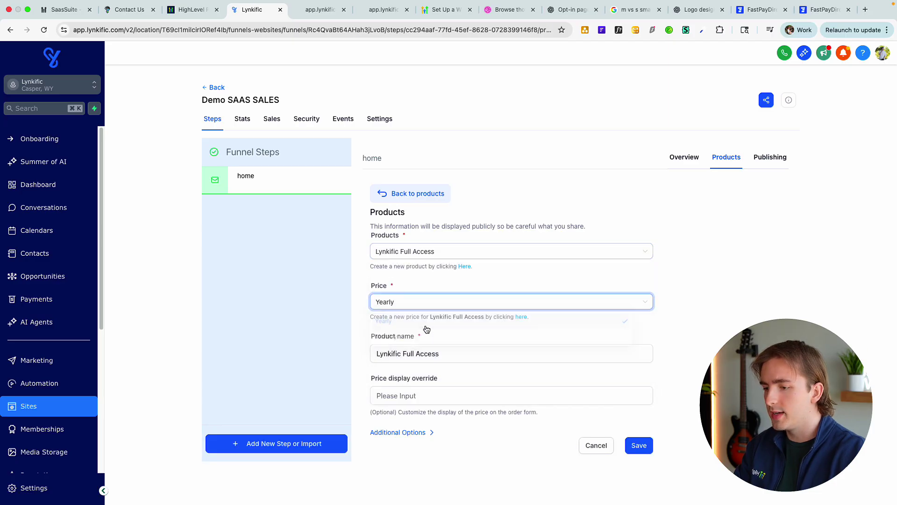
left_click(427, 308)
left_click(423, 337)
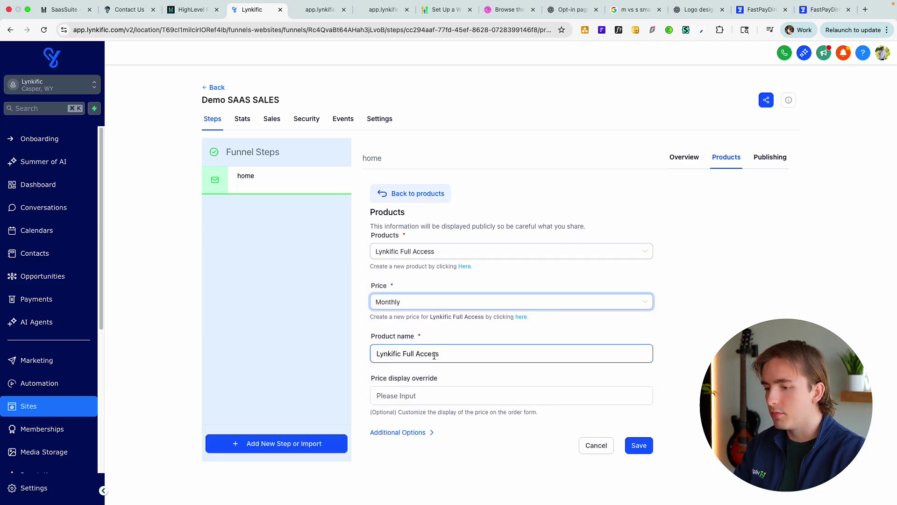
left_click(638, 446)
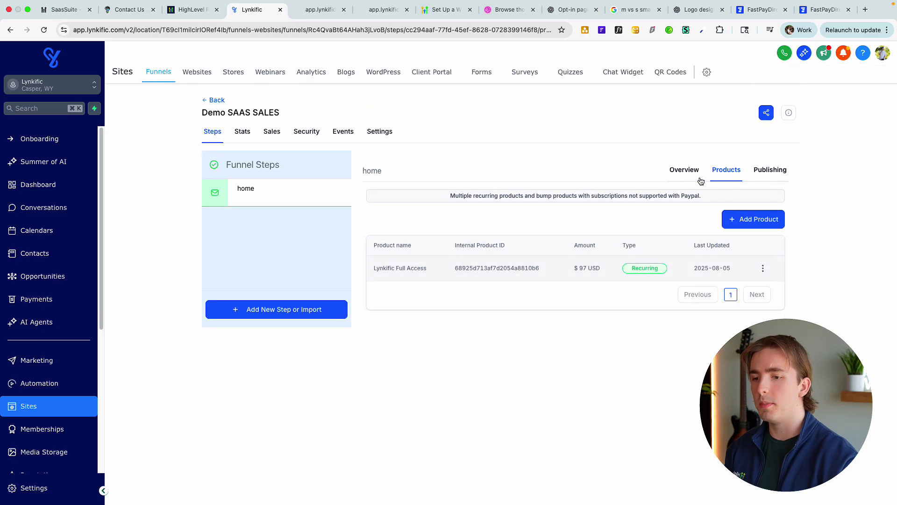
Preview the live home page and open the order popup from the Get Instant Access button below the video
left_click(686, 174)
left_click(454, 352)
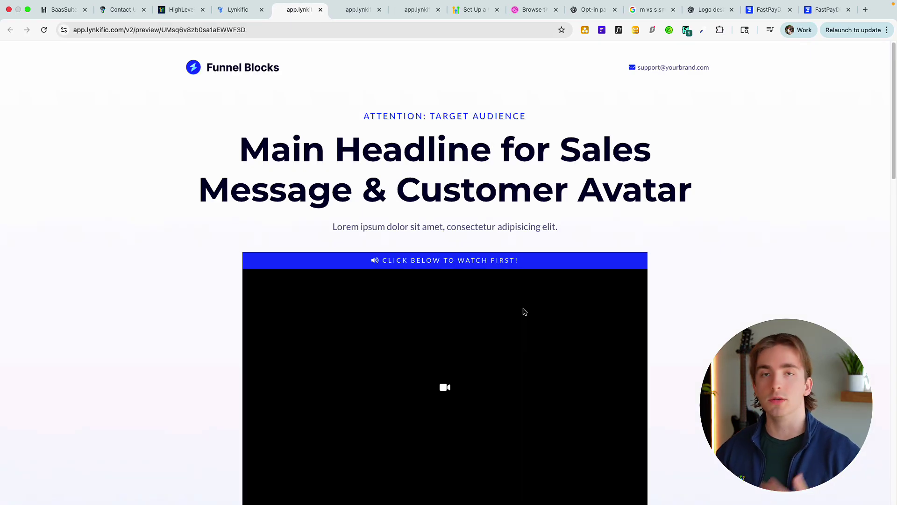
scroll(502, 243, "down", 6)
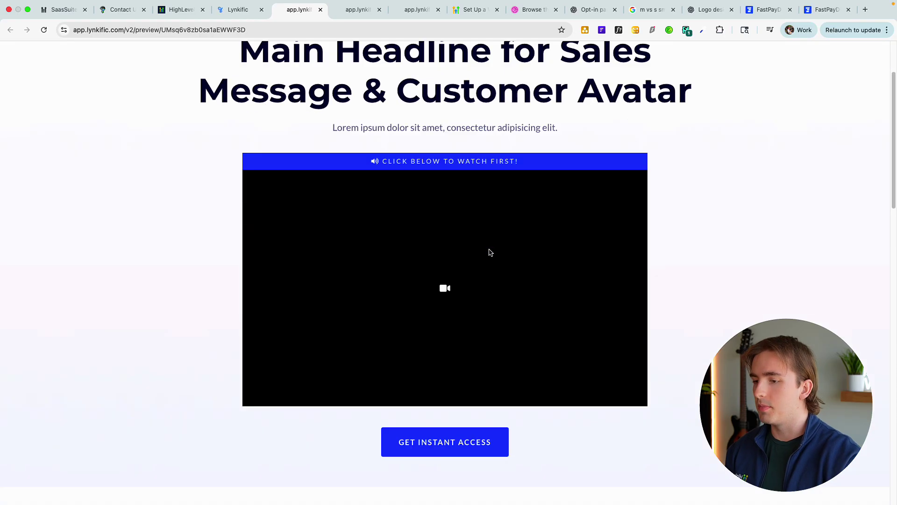
left_click(460, 288)
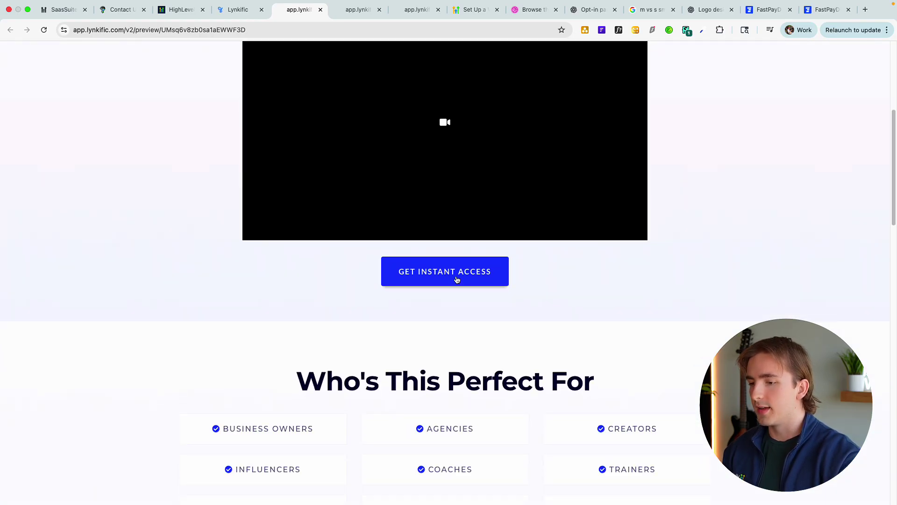
Test the popup's order form with asdf as dummy contact details, proceed to its second step and close the popup
left_click(393, 155)
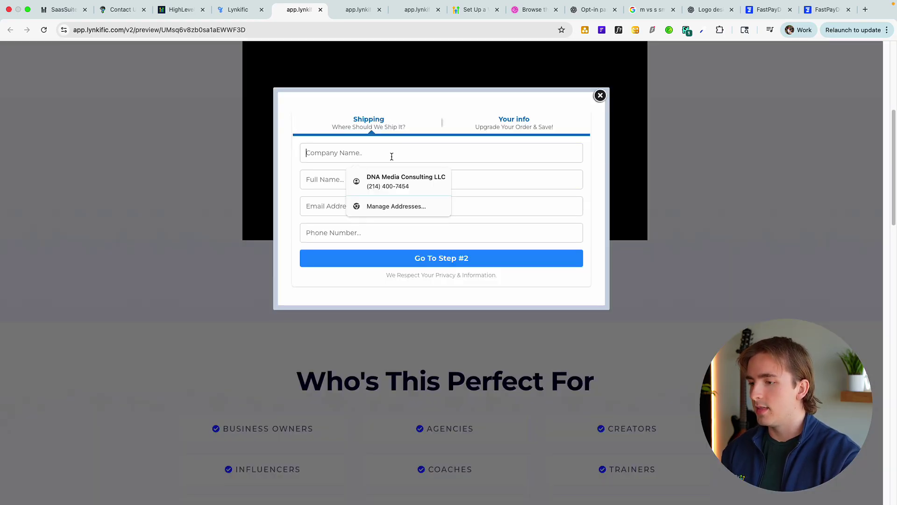
type("asdf")
left_click(381, 183)
type("asdf")
left_click(325, 206)
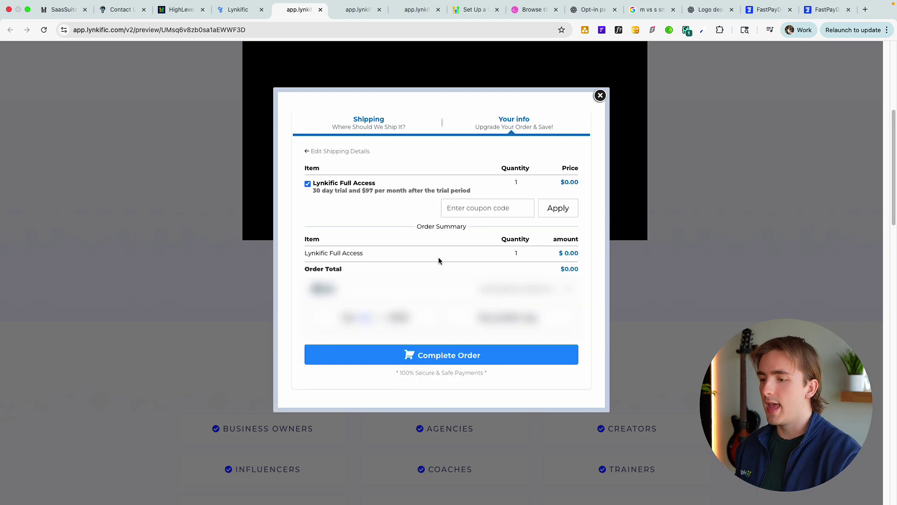
left_click(600, 96)
scroll(484, 222, "up", 5)
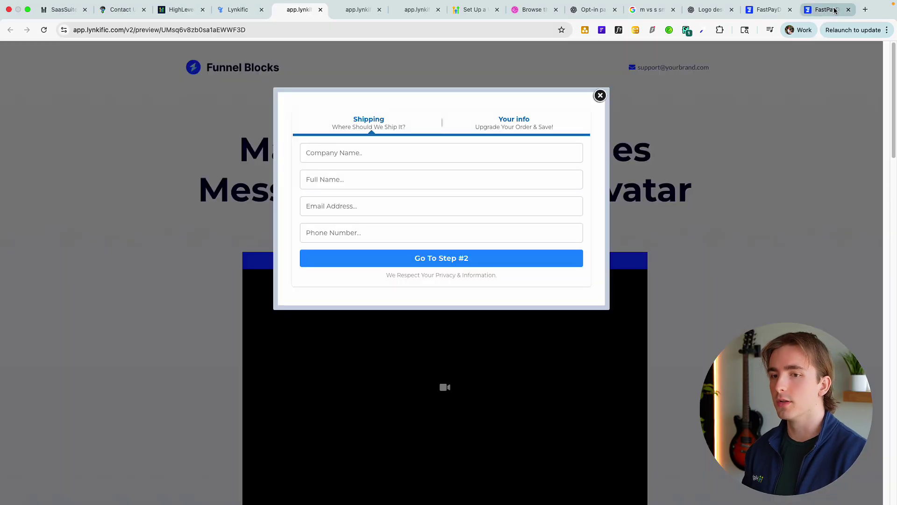
Bring up the Lynkific payment link page and open Lovable in a new browser tab
left_click(835, 11)
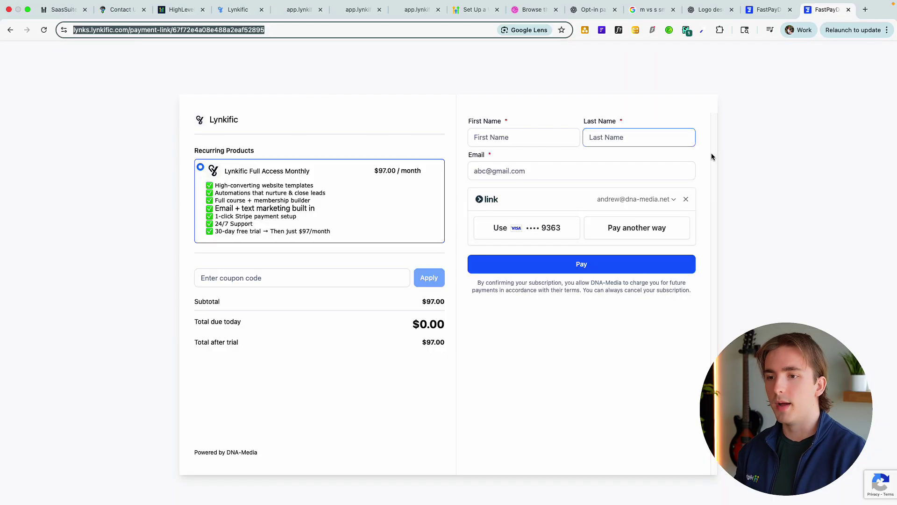
left_click(866, 11)
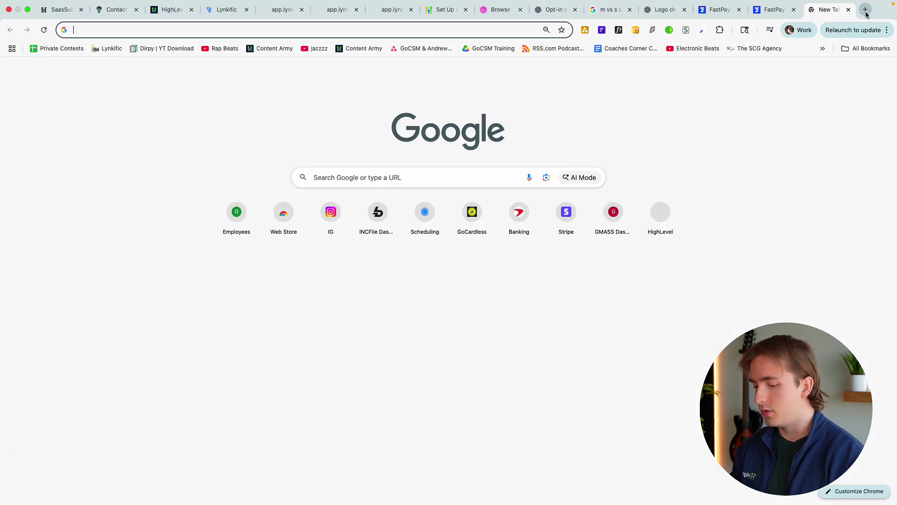
type("lova")
key("Return")
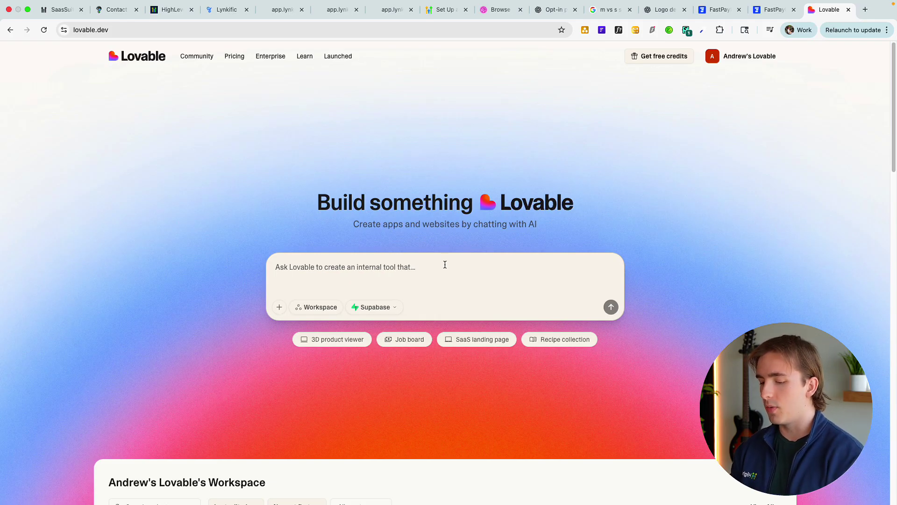
Submit a prompt for a dynamic, modern, light-themed calendar app website for real estate agents with smooth scroll, animations and free 14-day call-to-actions linking to the payment link
type("create a website for a calendar app for real estate agents, make it dynamic, add smooth scroll and animations, make it modern, light themed, and have call to actions that go to this link to sign up for free 14 days: https://lynks.lynkific.com/payment-link/67f72e4a08e488a2eaf52895")
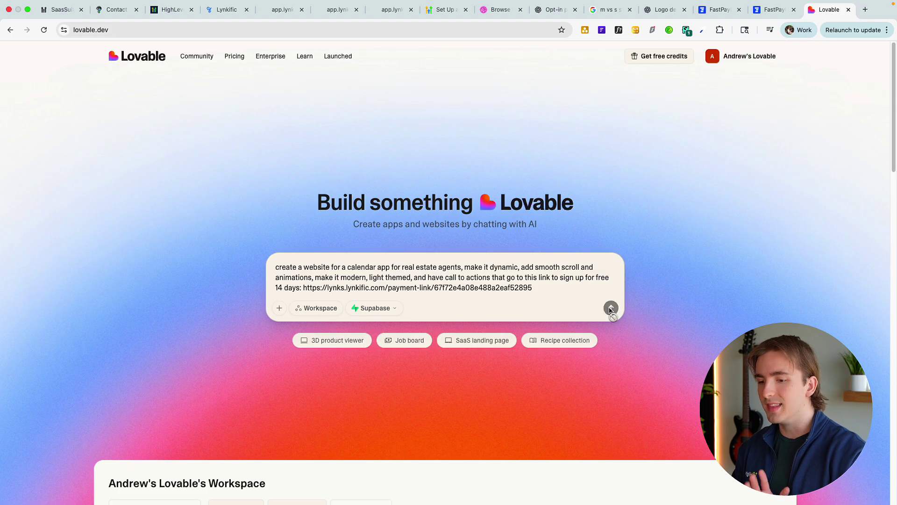
key("Return")
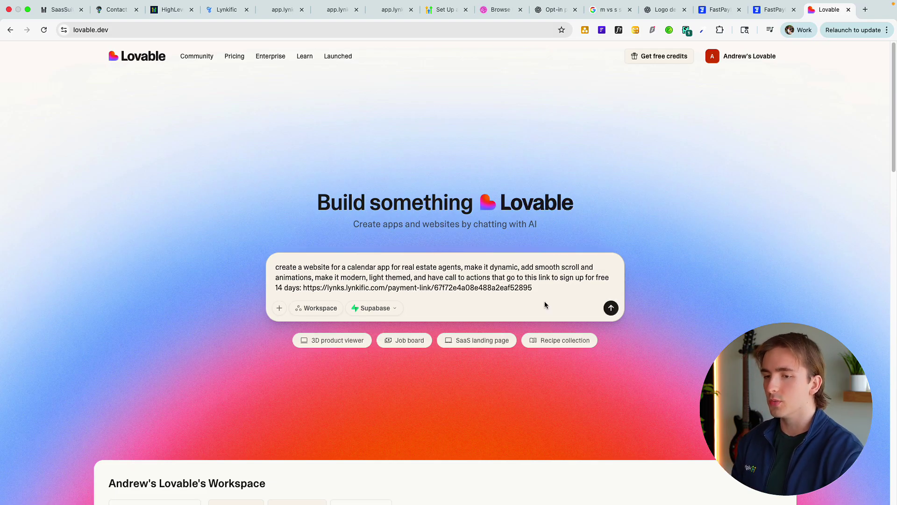
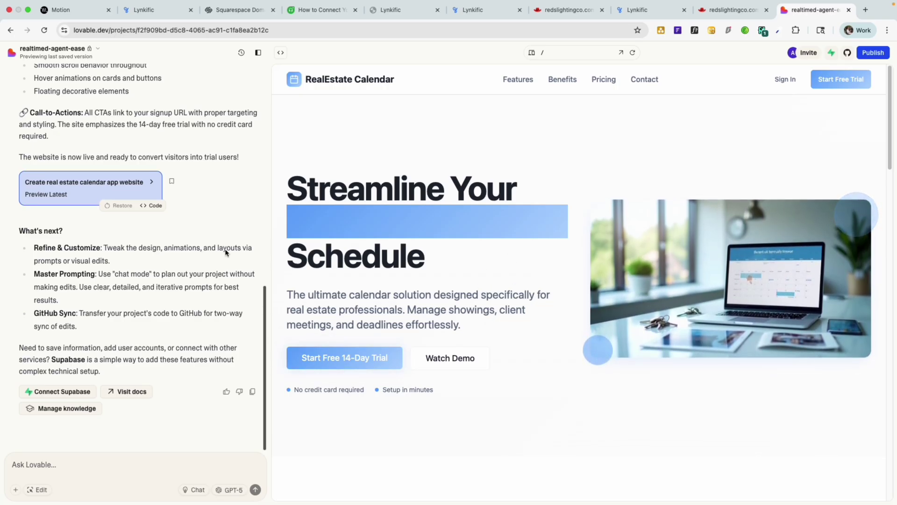
Review the submitted prompt and Lovable's summary of the generated website in the project chat
scroll(140, 154, "up", 15)
left_click_drag(60, 75, 186, 128)
left_click(186, 134)
scroll(200, 139, "down", 15)
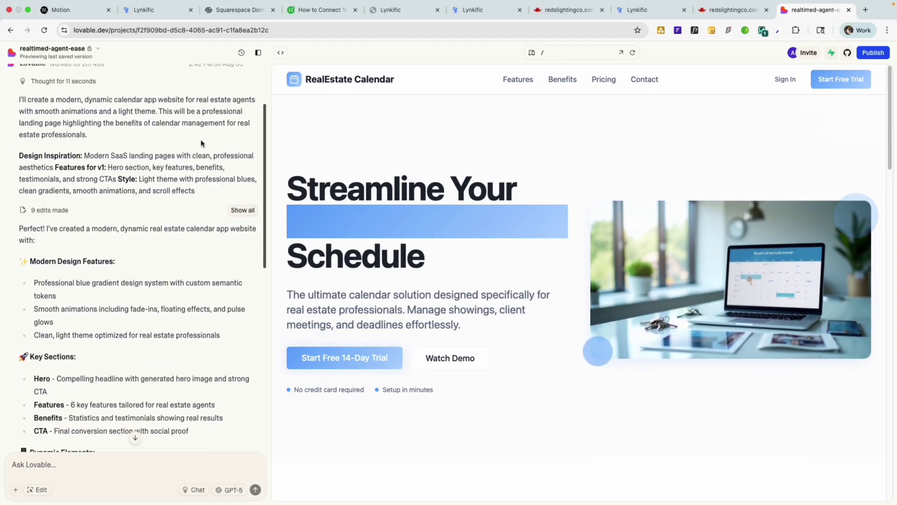
scroll(203, 147, "up", 1)
scroll(204, 147, "down", 1)
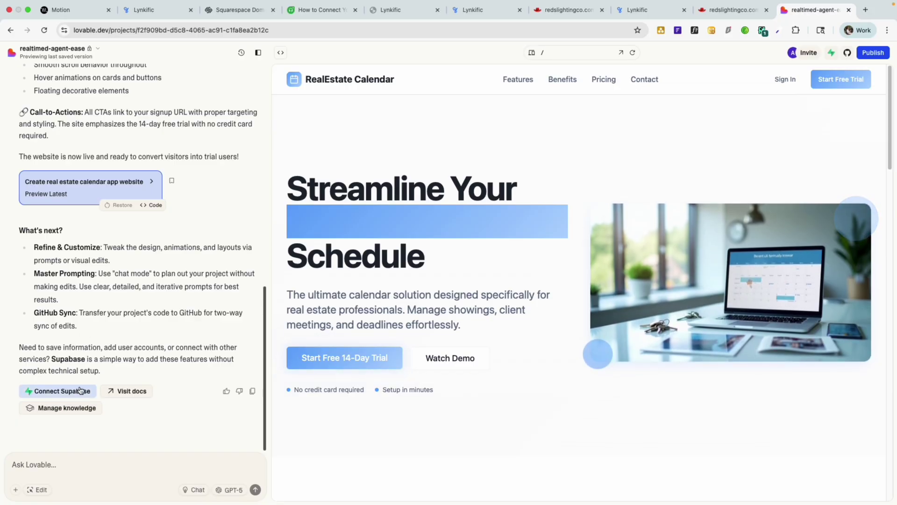
Open the generated RealEstate Calendar site in its own tab, examine its sections down to the footer and try the footer's Features link
left_click(621, 52)
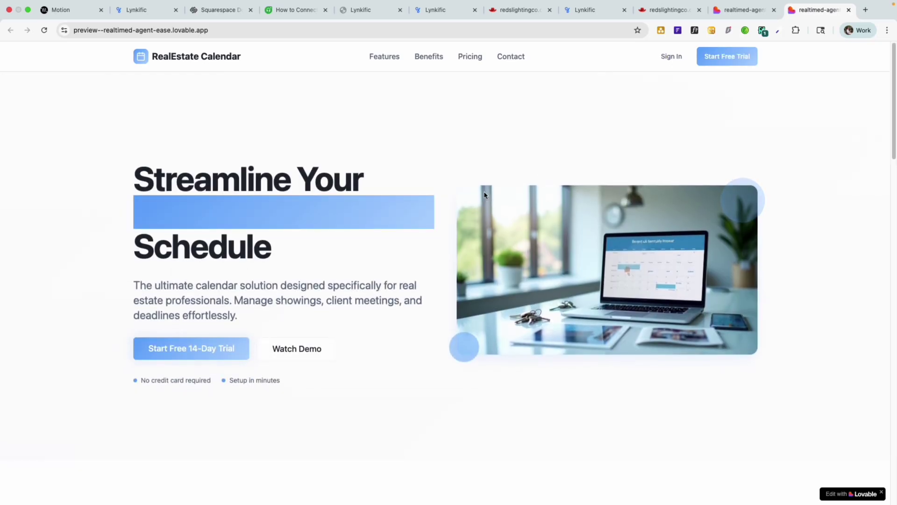
scroll(523, 225, "down", 2)
scroll(528, 227, "down", 10)
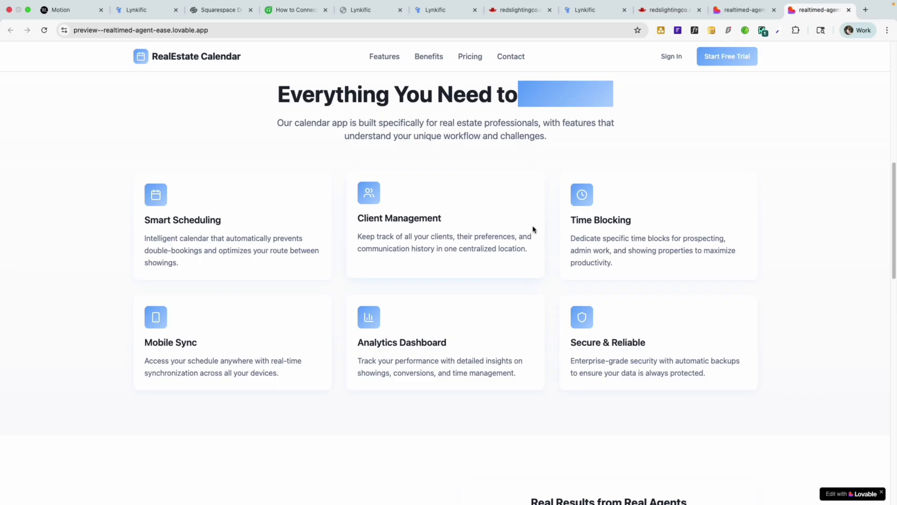
scroll(532, 229, "down", 7)
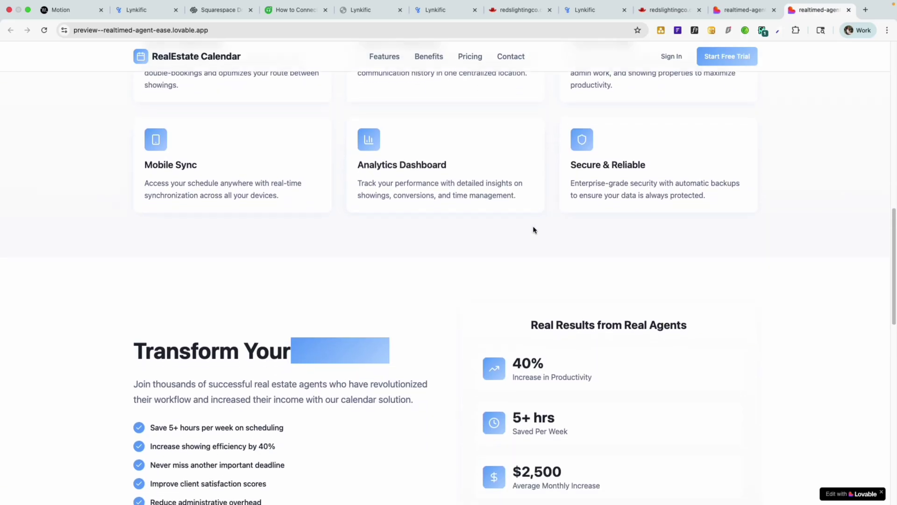
scroll(534, 227, "down", 10)
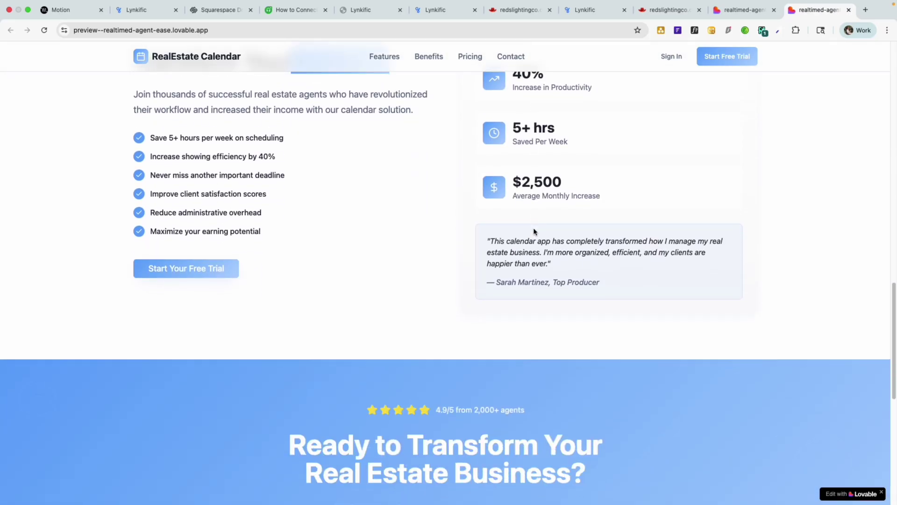
scroll(537, 232, "down", 3)
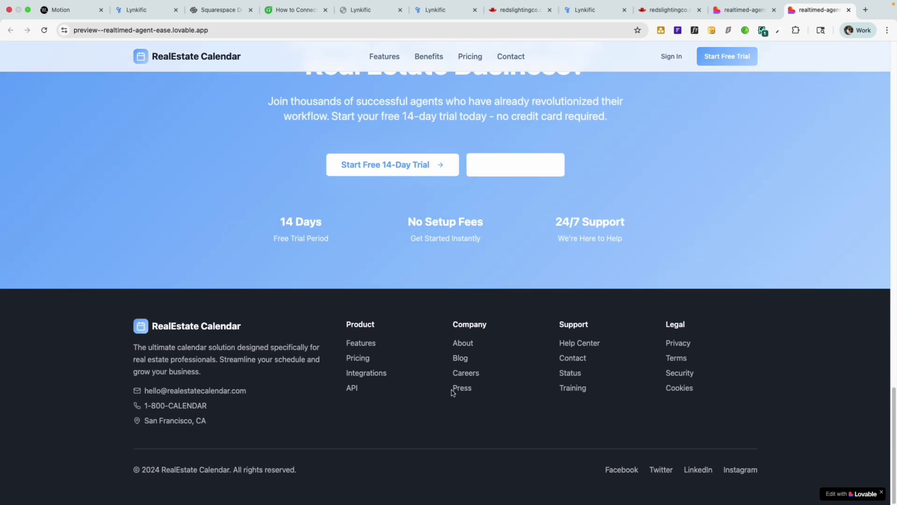
left_click(363, 344)
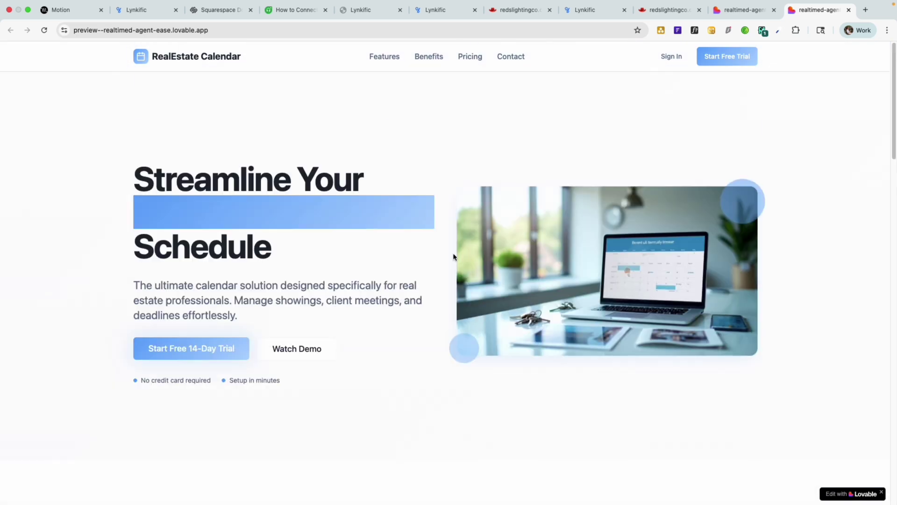
Test the site header's free trial button by opening its payment page, and return to the generated site
left_click(732, 59)
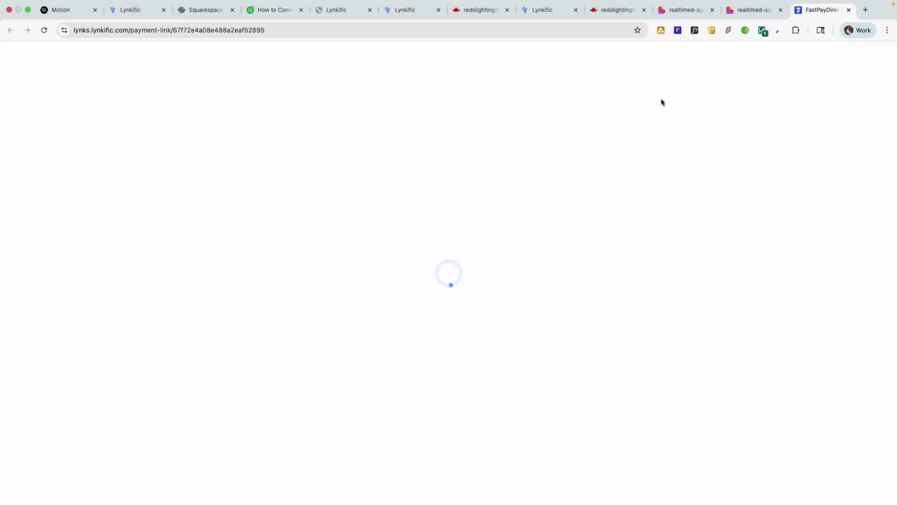
left_click(751, 12)
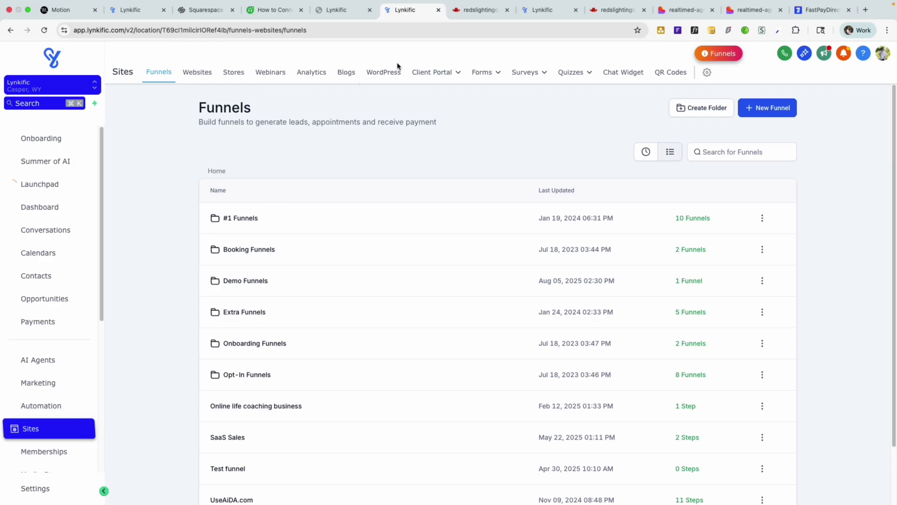
Switch to Lynkific and create a new form from scratch in the form builder
mouse_move(495, 78)
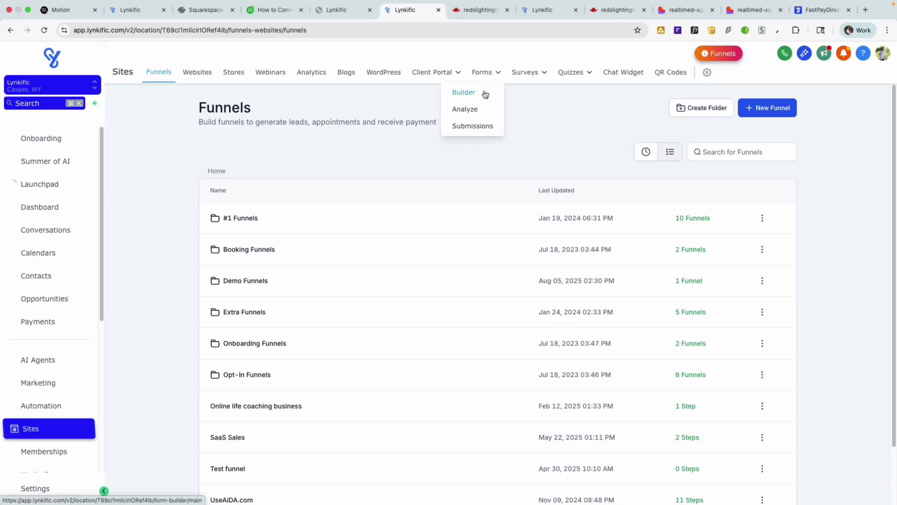
left_click(485, 93)
left_click(758, 113)
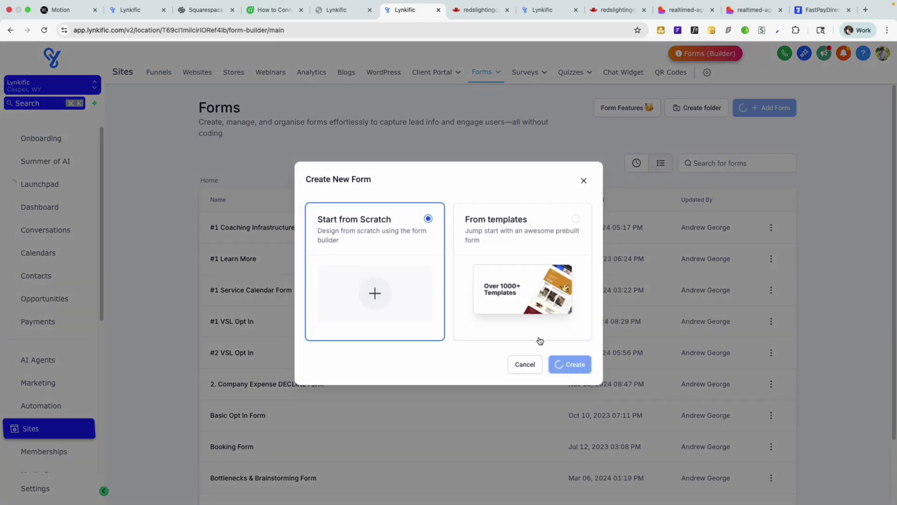
Look at the generated RealEstate Calendar site and the Lynkific payment page it links to
left_click(744, 11)
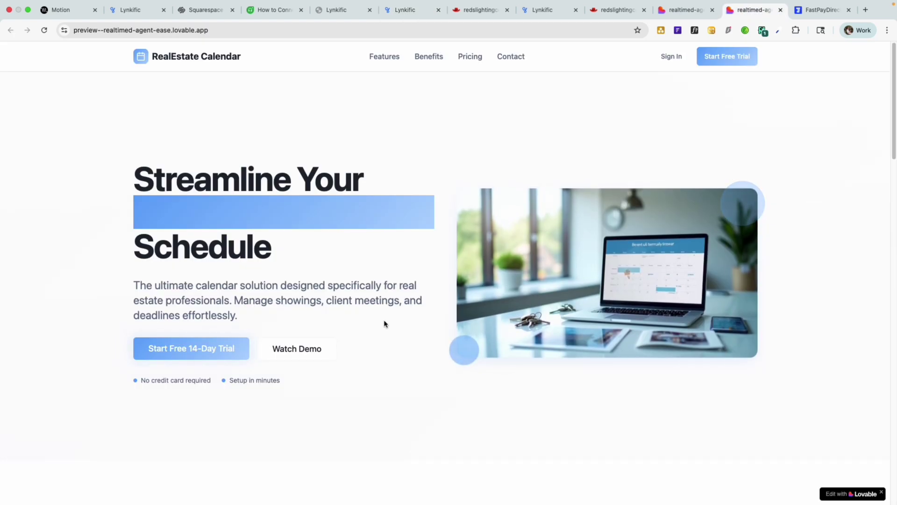
left_click(820, 10)
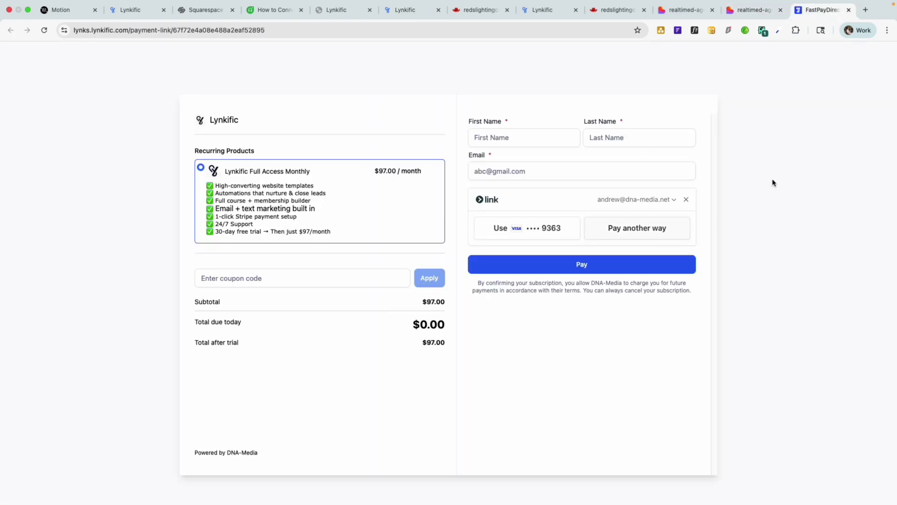
left_click(759, 12)
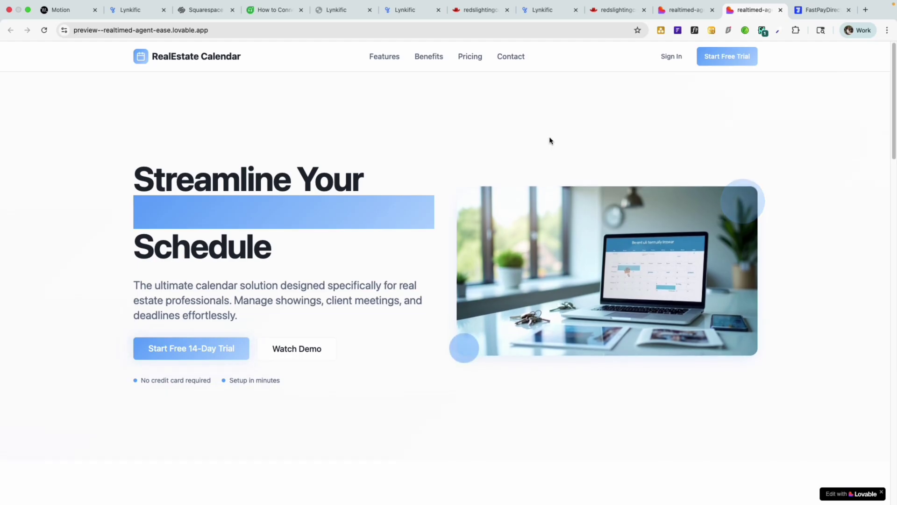
Check the Lovable project's publishing options and its custom domain settings, and close the domain settings
left_click(677, 15)
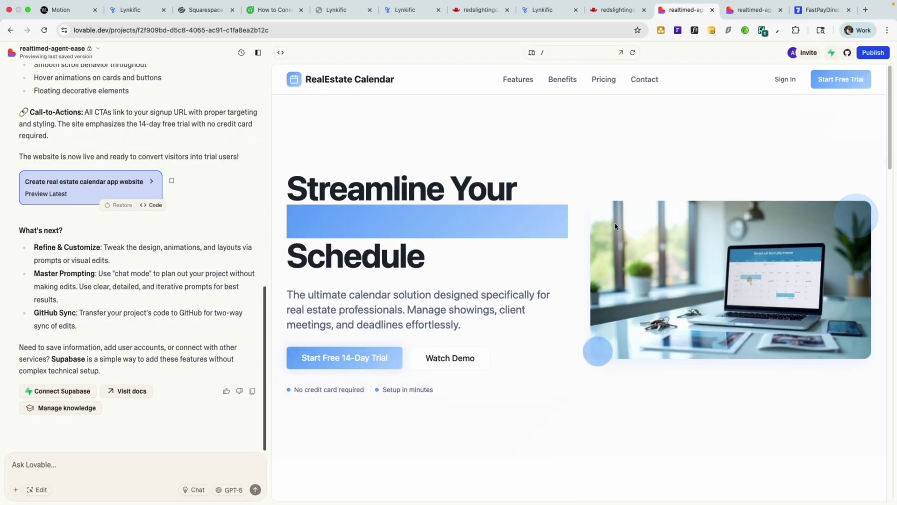
left_click(870, 53)
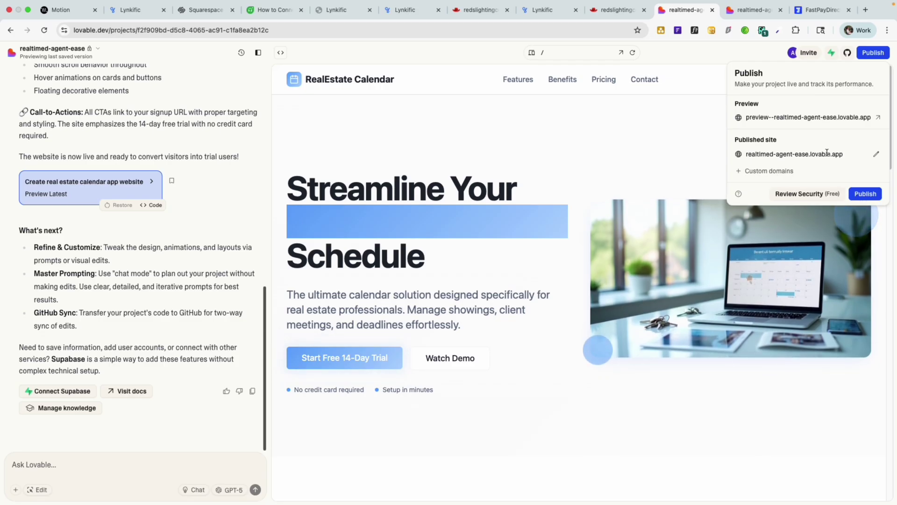
left_click(780, 171)
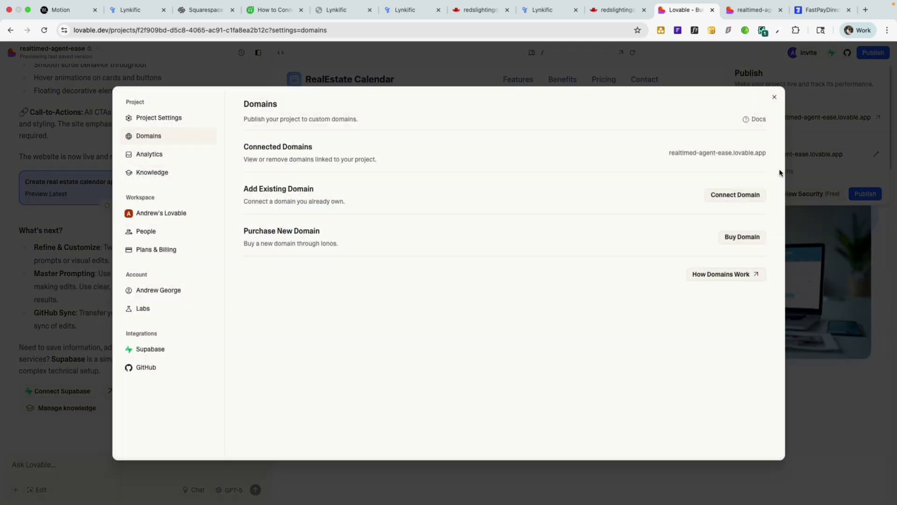
left_click(774, 98)
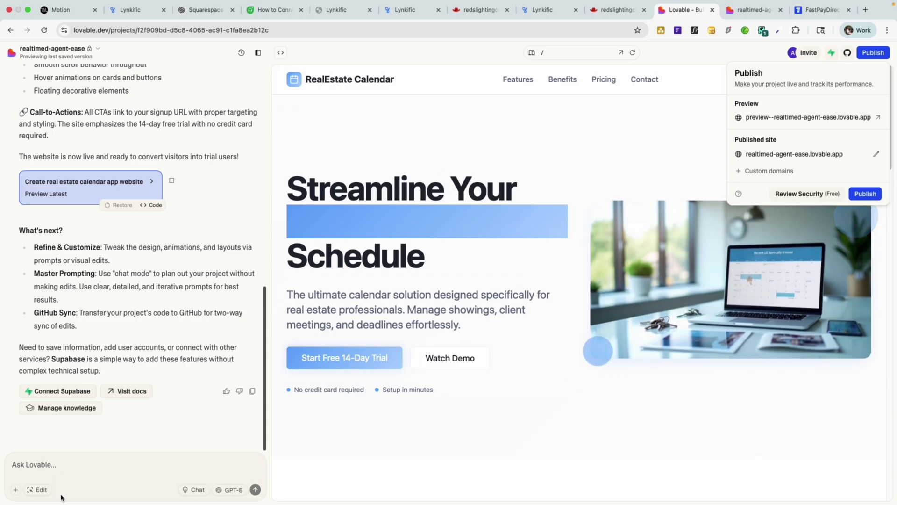
Look over the site preview's feature section and reread the original website prompt in the project chat
left_click(64, 470)
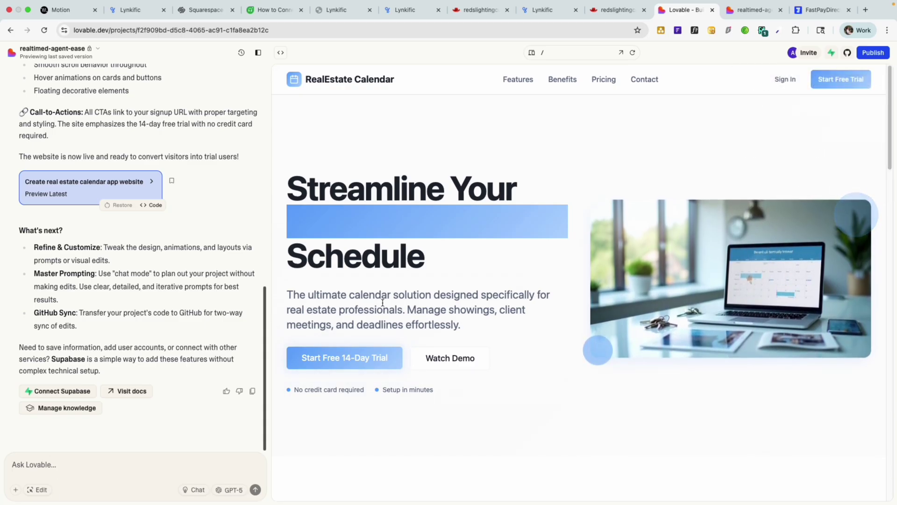
scroll(382, 303, "down", 10)
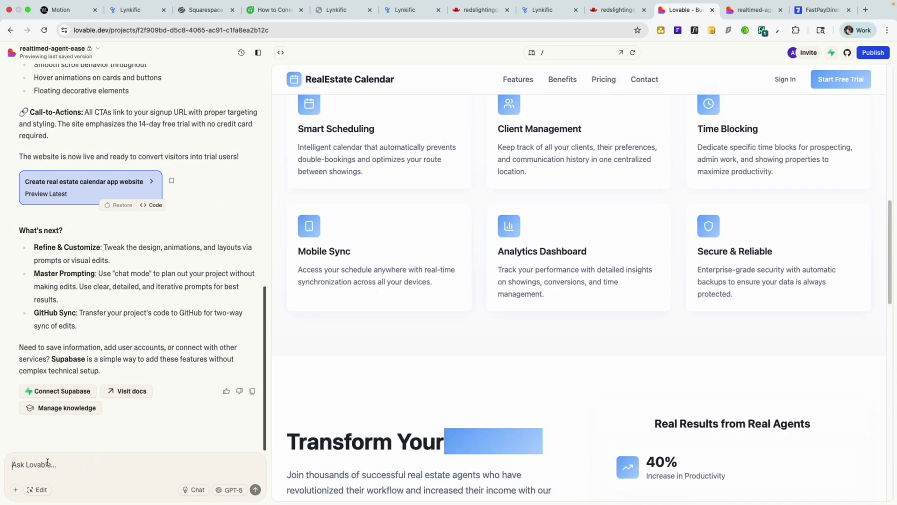
scroll(210, 283, "up", 12)
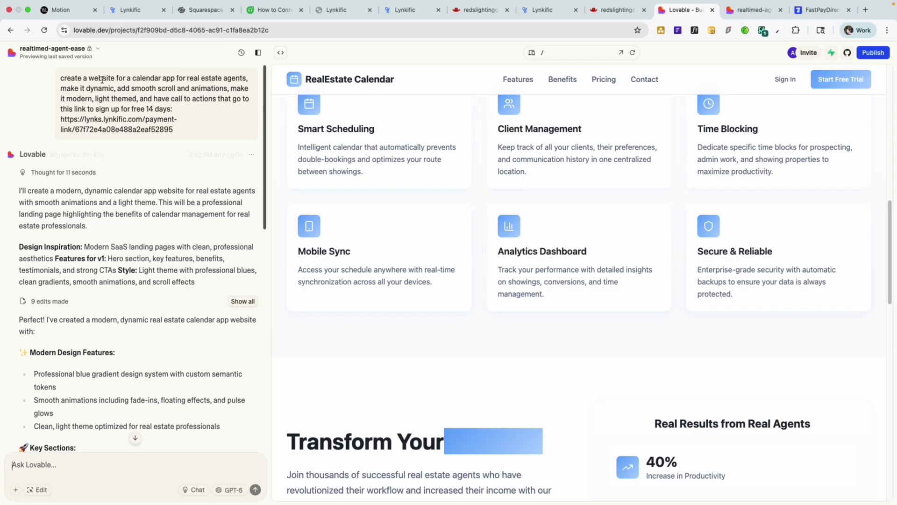
left_click_drag(62, 78, 175, 128)
left_click(220, 195)
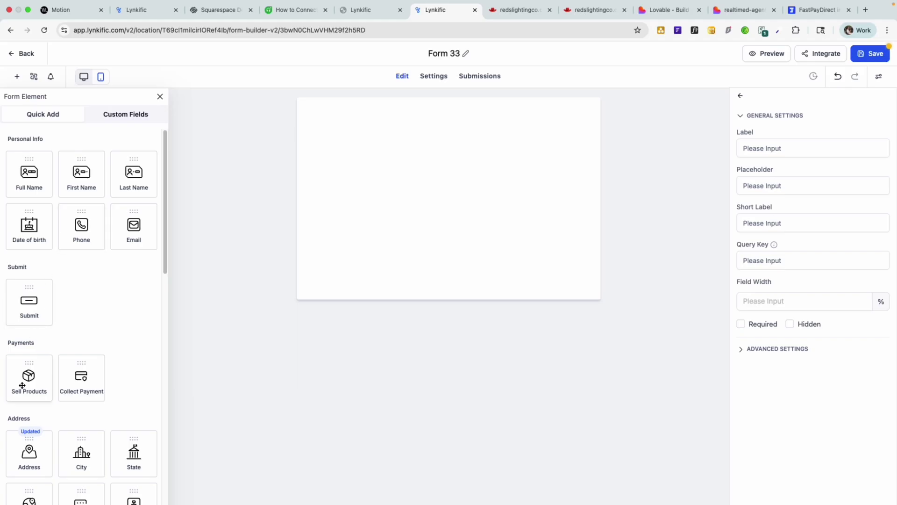
Add a Sell Products element to the blank Lynkific form and attach the Lynkific Full Access product to it
left_click_drag(22, 385, 463, 214)
left_click(444, 200)
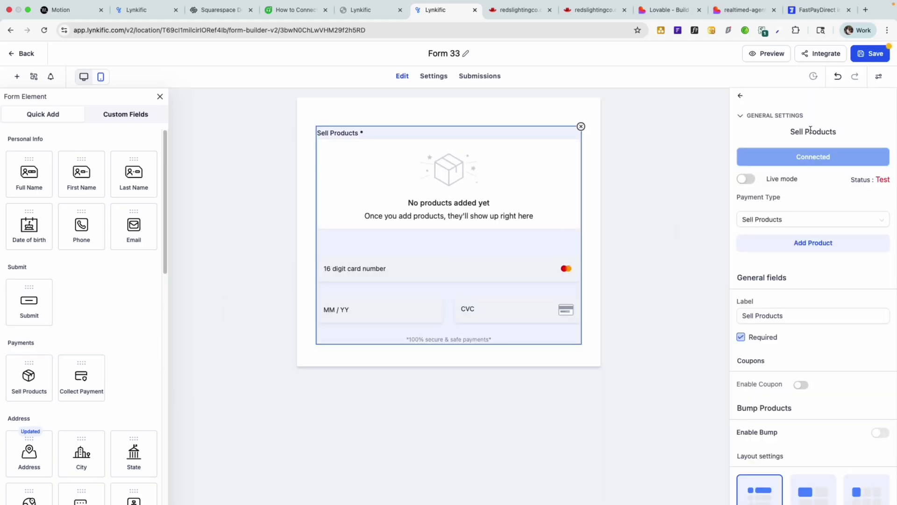
left_click(813, 244)
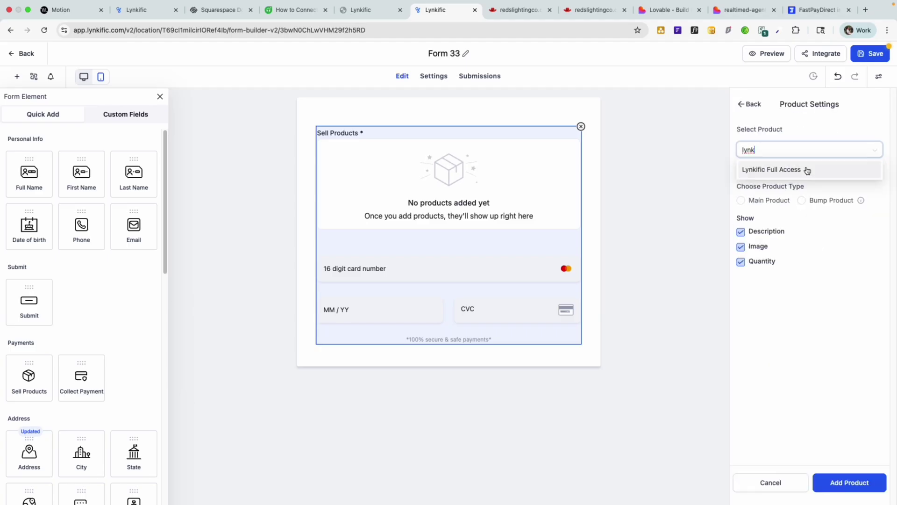
left_click(807, 170)
left_click(851, 486)
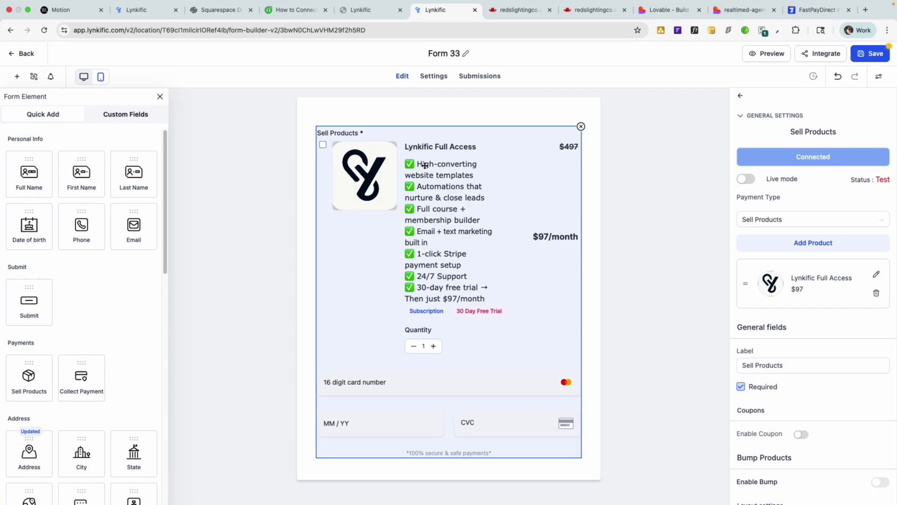
Save the form and copy its embed code with the Inline layout
scroll(831, 270, "down", 6)
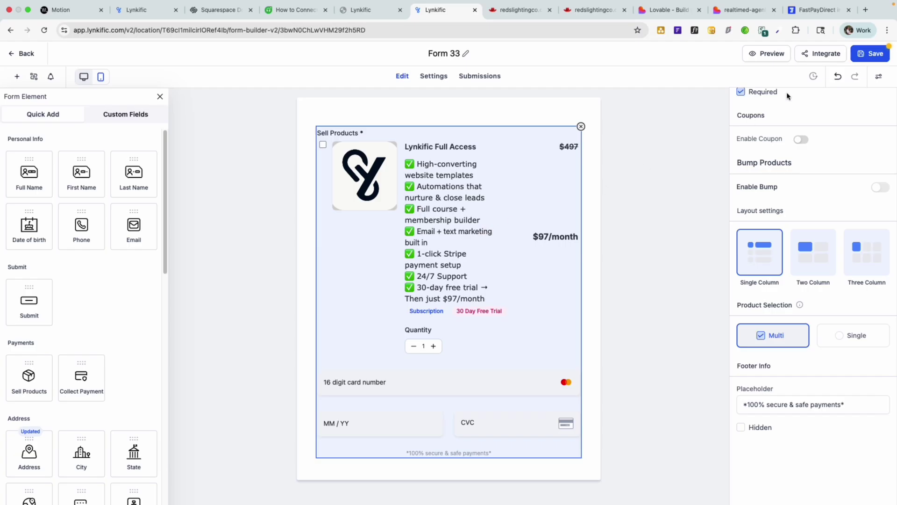
left_click(826, 56)
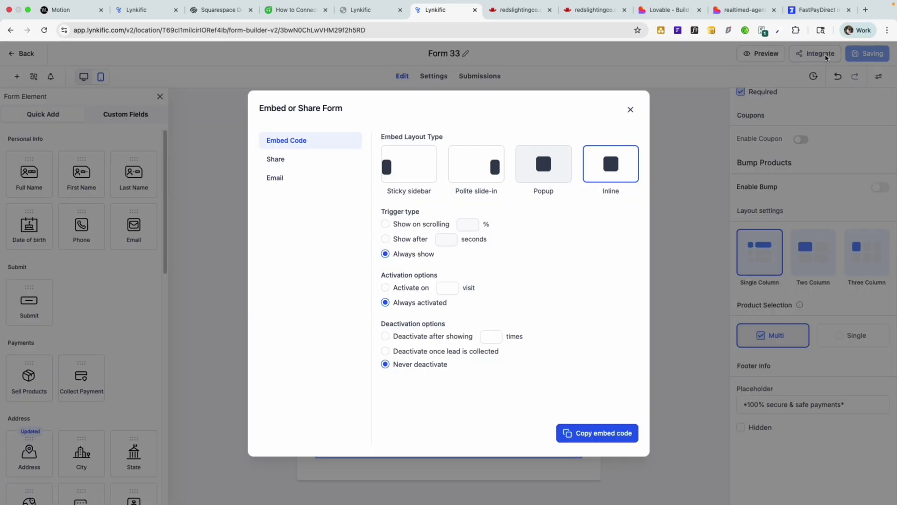
left_click(591, 431)
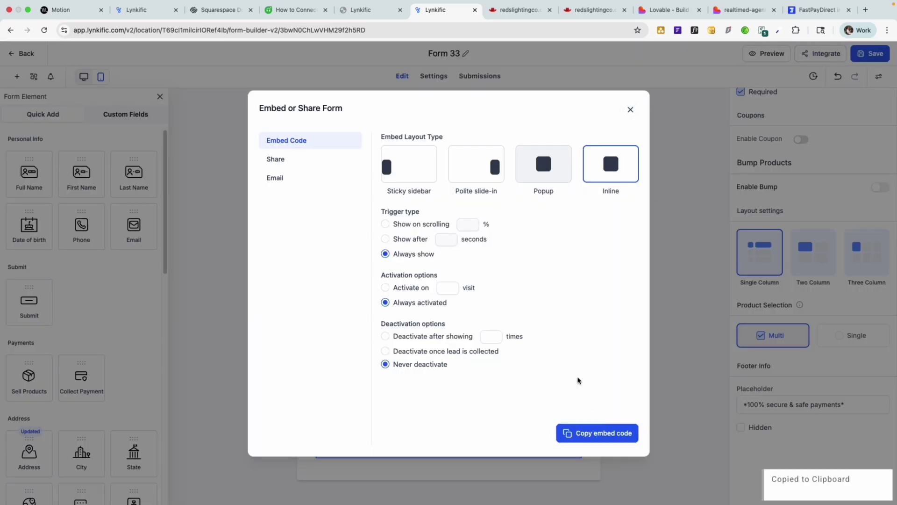
Return to the generated RealEstate Calendar site, dismiss the Edit with Lovable badge and look through the page's sections
left_click(666, 9)
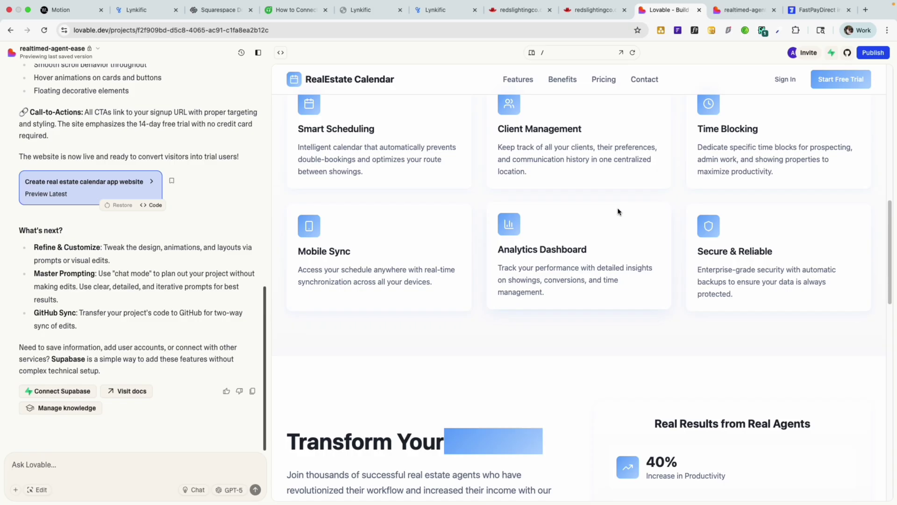
key("ctrl+Tab")
scroll(626, 245, "down", 10)
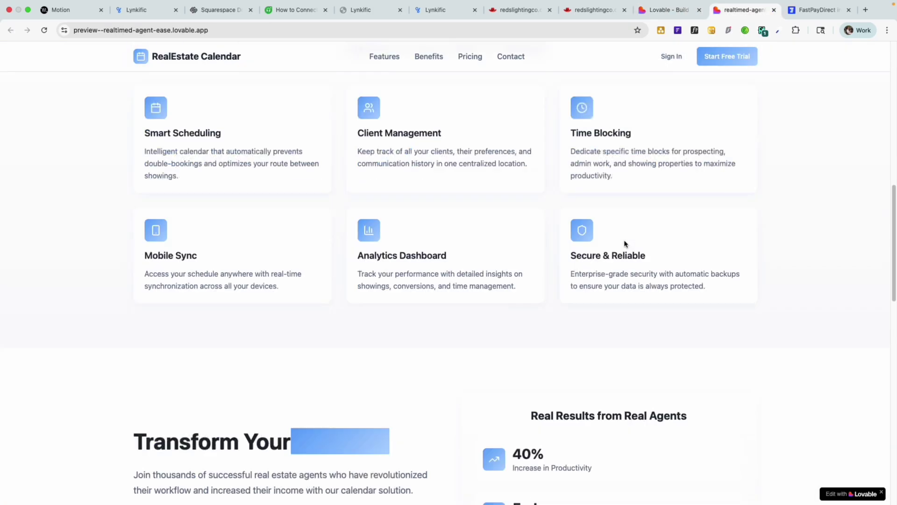
scroll(626, 245, "up", 10)
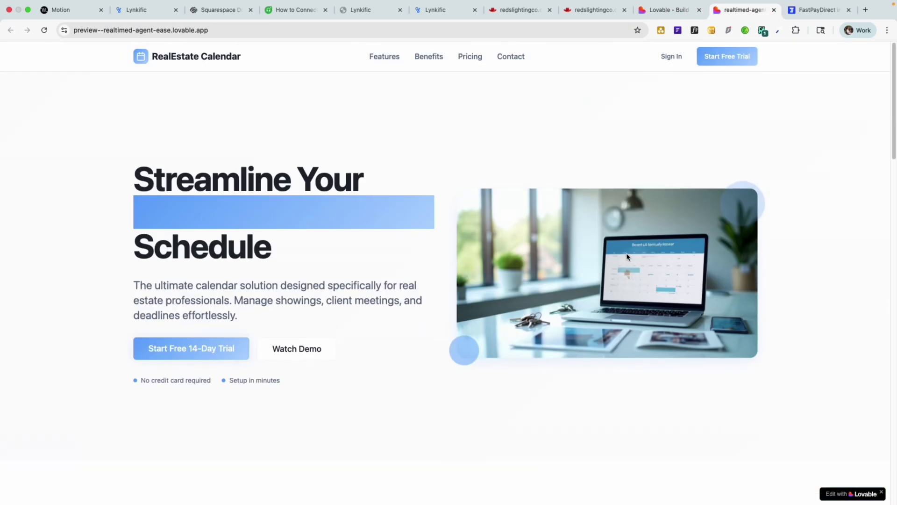
left_click(881, 491)
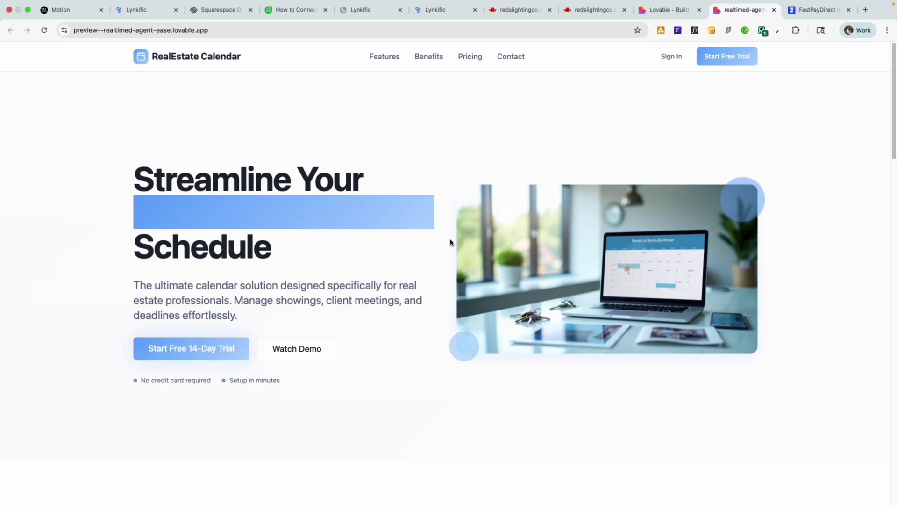
scroll(456, 244, "down", 15)
scroll(465, 257, "down", 5)
scroll(470, 264, "up", 20)
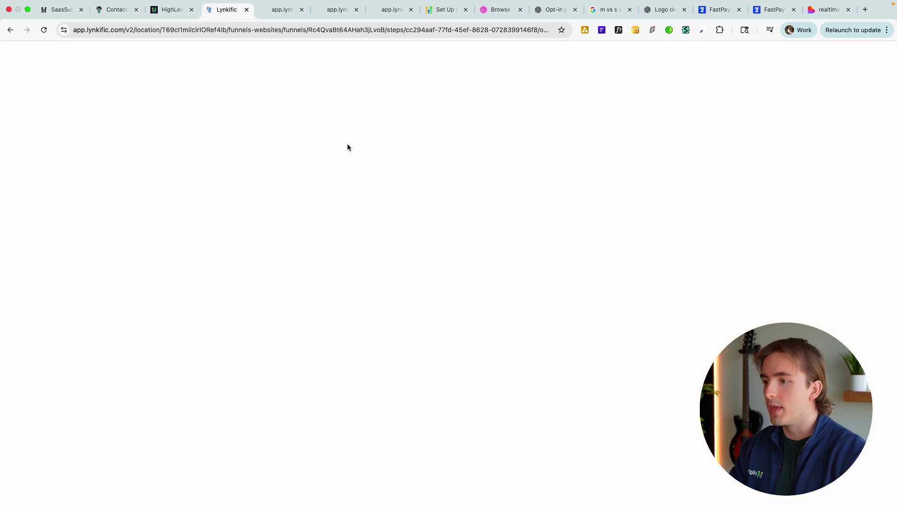
Examine the funnel home page preview from the main headline down to the Who's This Perfect For section
left_click(275, 10)
left_click(600, 95)
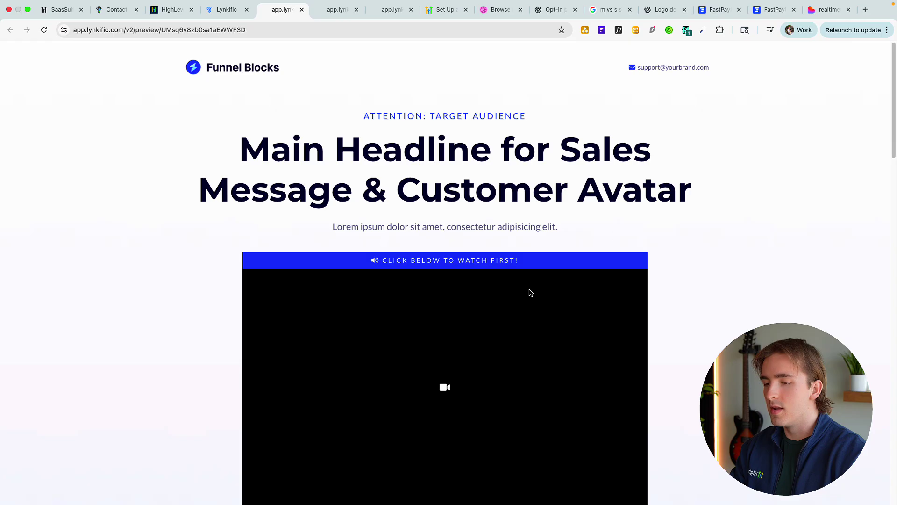
scroll(528, 290, "down", 8)
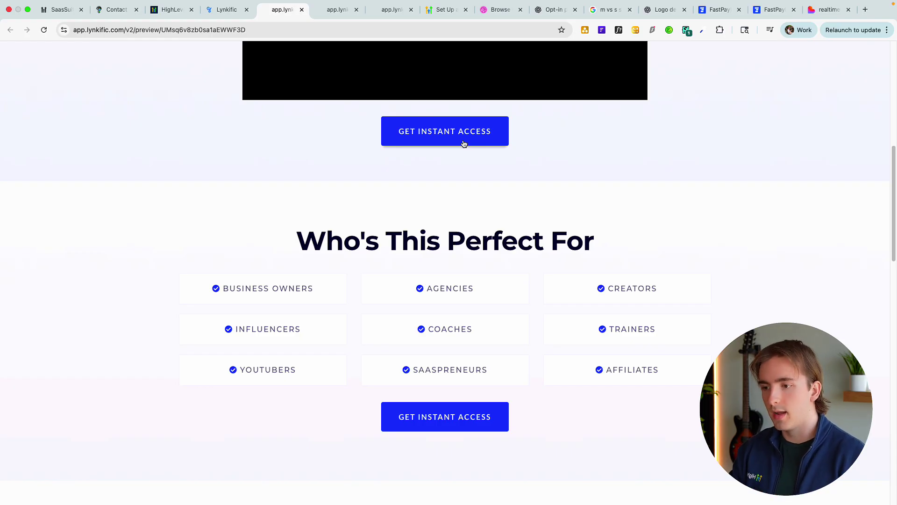
Create a new automation workflow from scratch inside the #1 Demo Flows folder in Lynkific
left_click(222, 10)
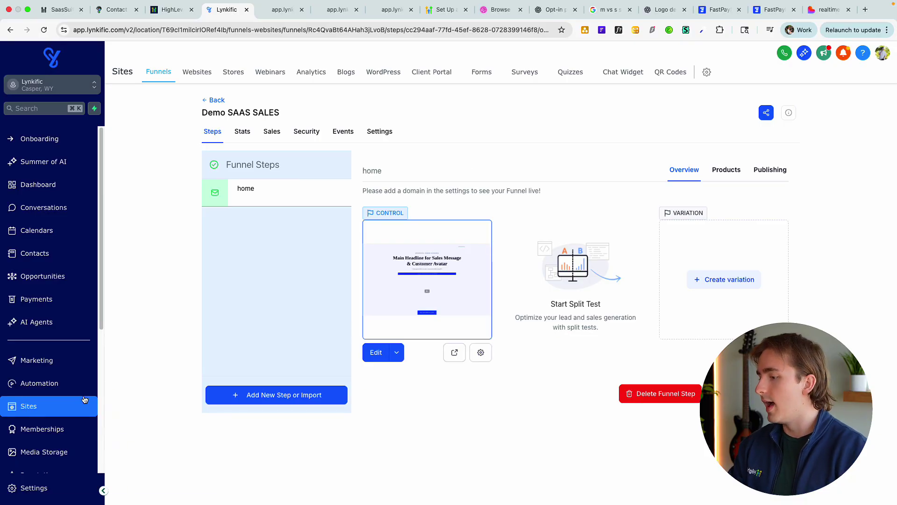
left_click(83, 383)
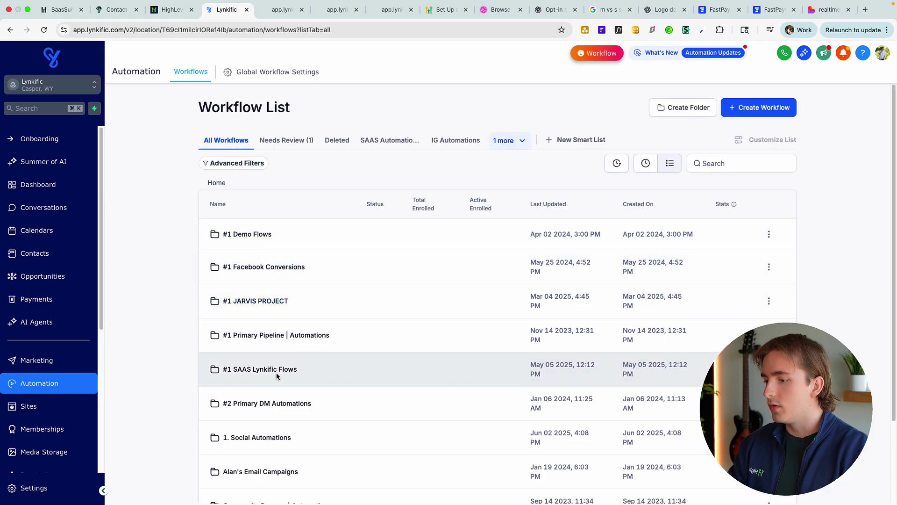
left_click(256, 240)
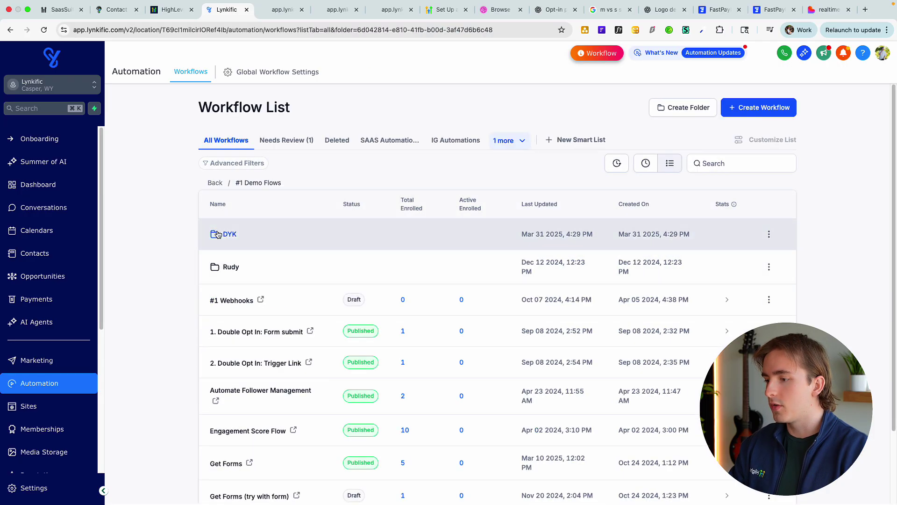
left_click(742, 108)
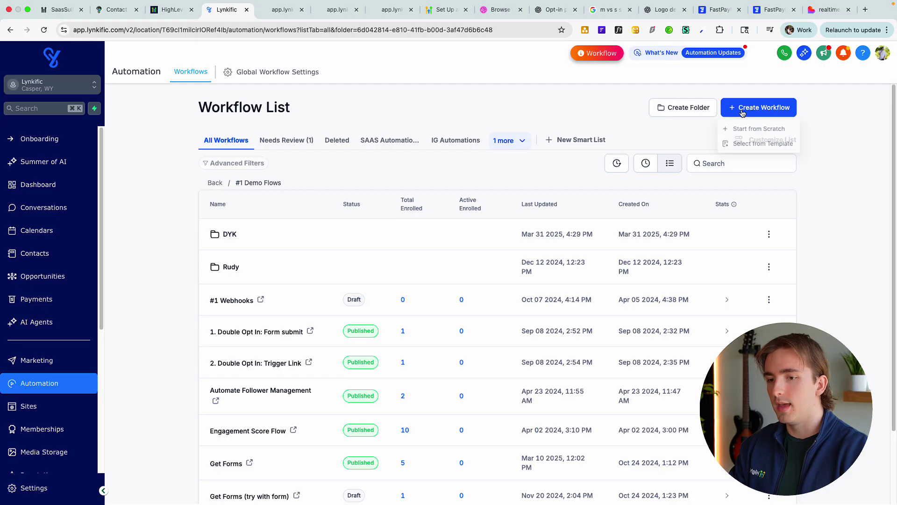
left_click(749, 135)
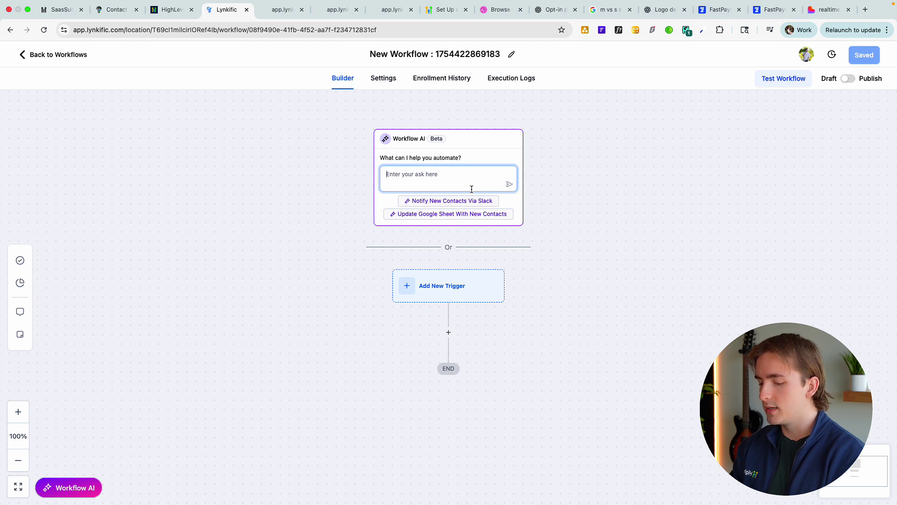
Have Workflow AI generate an onboarding workflow that texts and emails new Lynkific customers to log in at app.lynkific.com and email support if they need help
type("ed help")
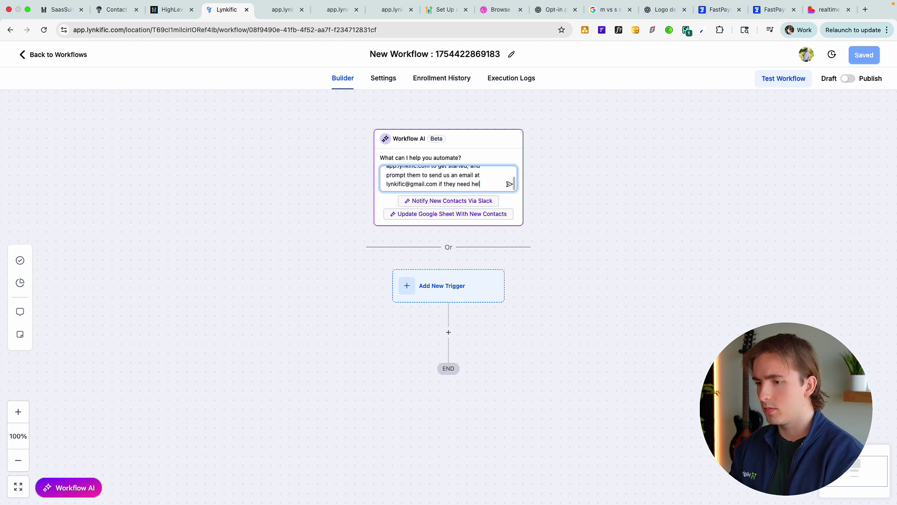
scroll(472, 184, "up", 1)
left_click_drag(466, 181, 442, 171)
scroll(405, 170, "up", 1)
key("super+a")
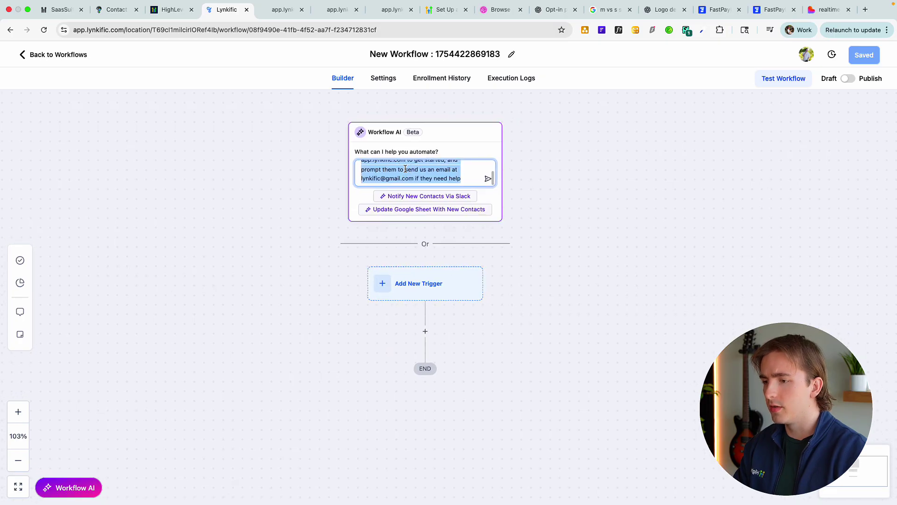
scroll(488, 183, "down", 1)
left_click(451, 178)
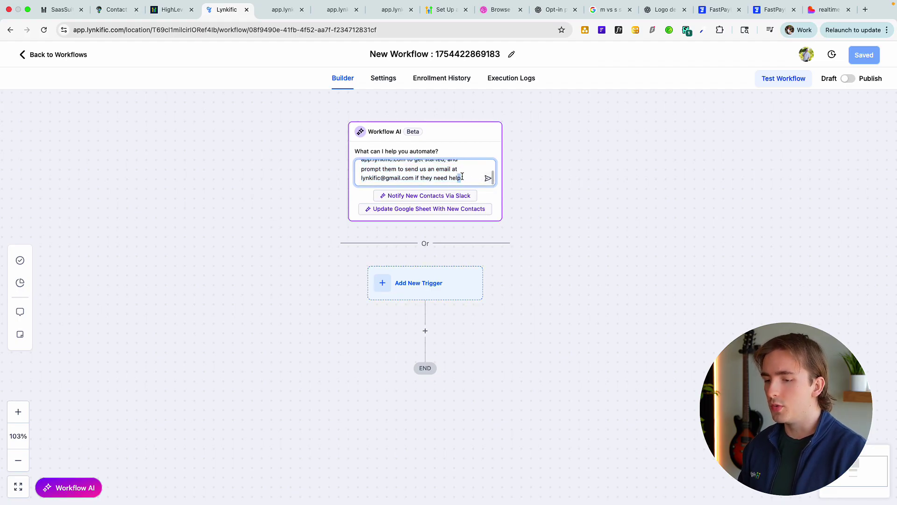
left_click(488, 178)
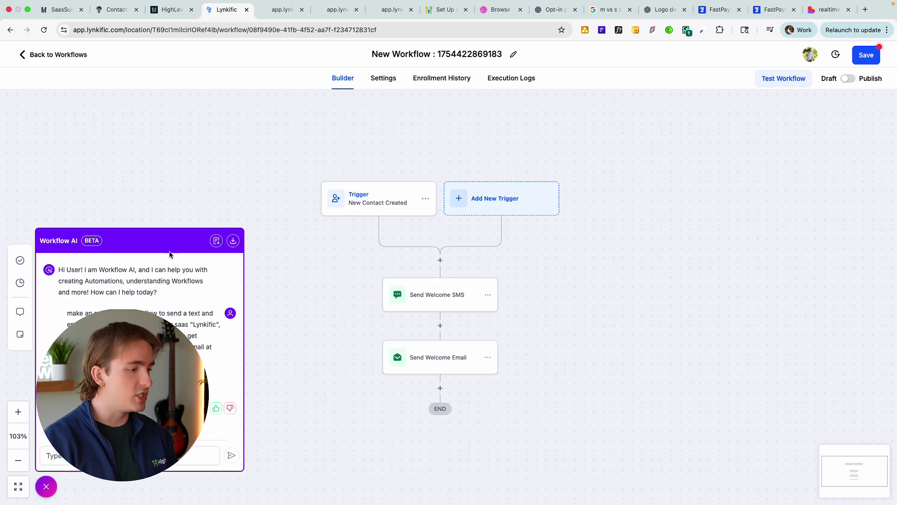
Check the New Contact Created trigger without changing it, and add an Order Submitted trigger to the workflow
left_click(384, 204)
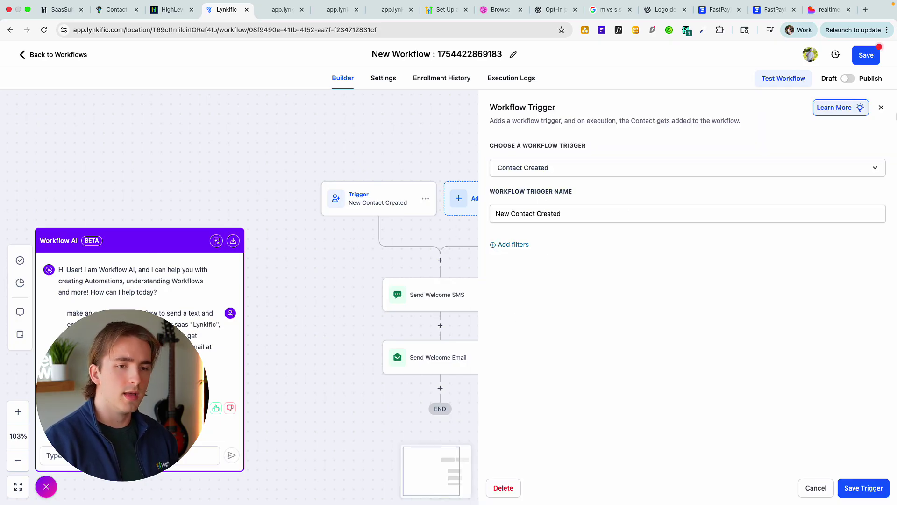
left_click(881, 107)
left_click(500, 208)
left_click(694, 155)
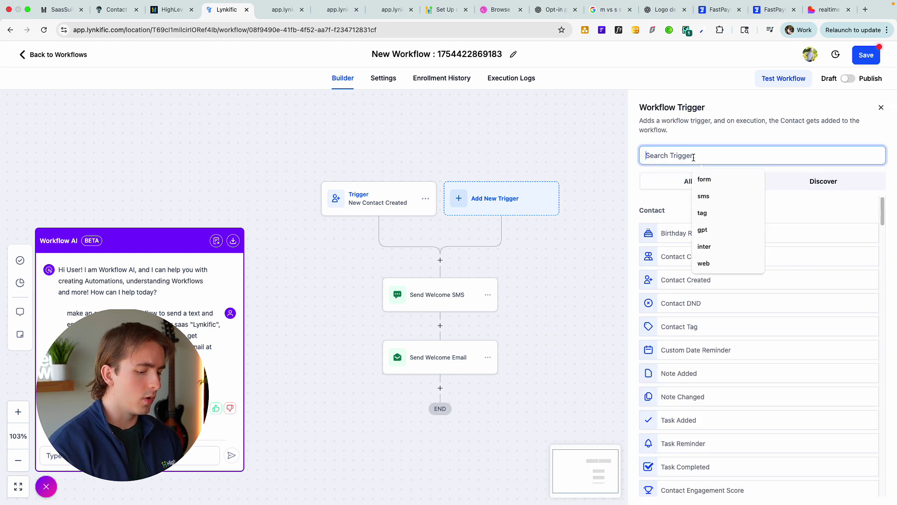
type("order")
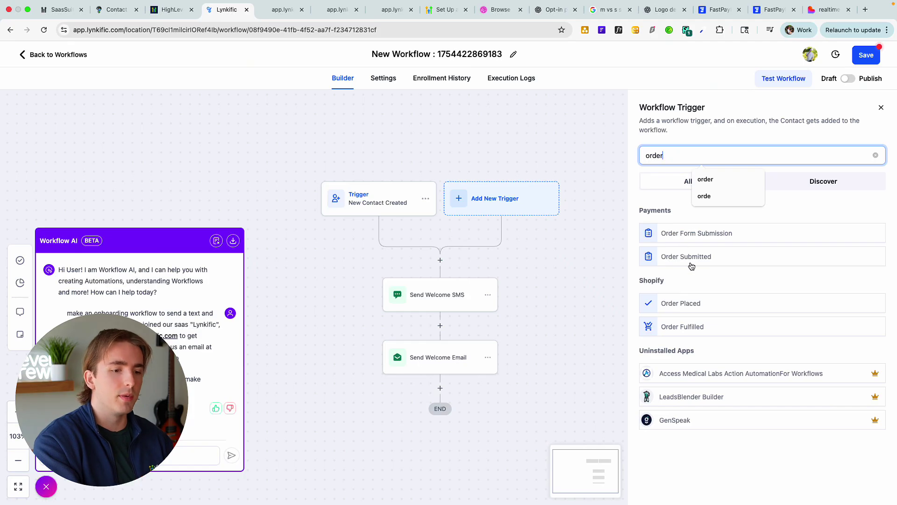
left_click(688, 257)
Filter the Order Submitted trigger to Global Product Is Lynkific Full Access and save the trigger
left_click(517, 251)
left_click(538, 258)
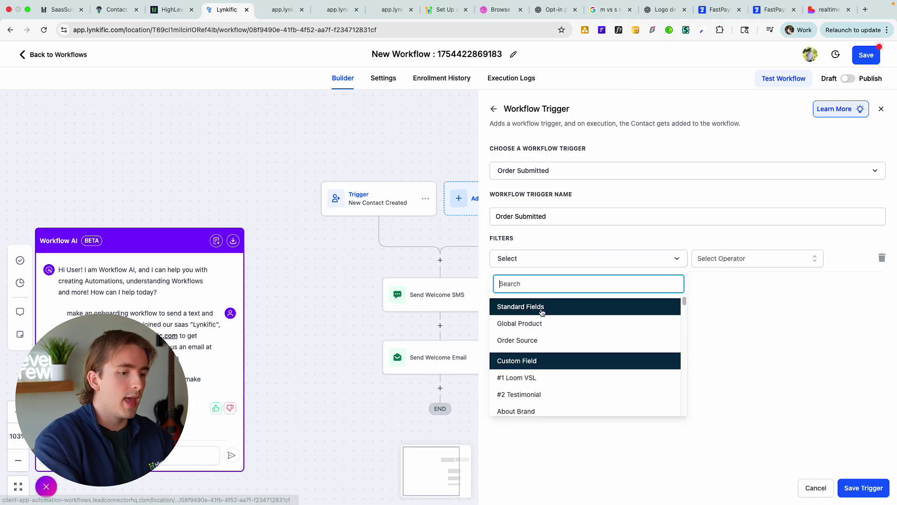
left_click(610, 314)
left_click(733, 263)
left_click(733, 280)
left_click(748, 259)
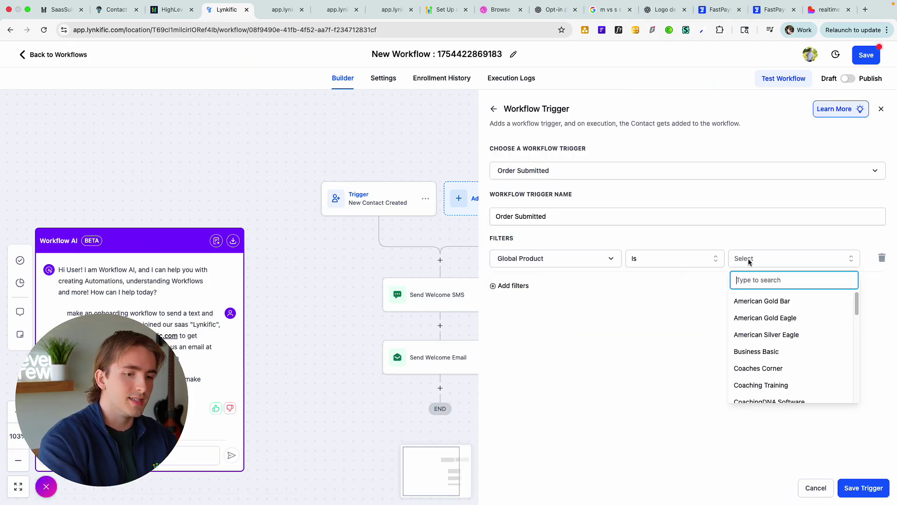
scroll(802, 366, "down", 10)
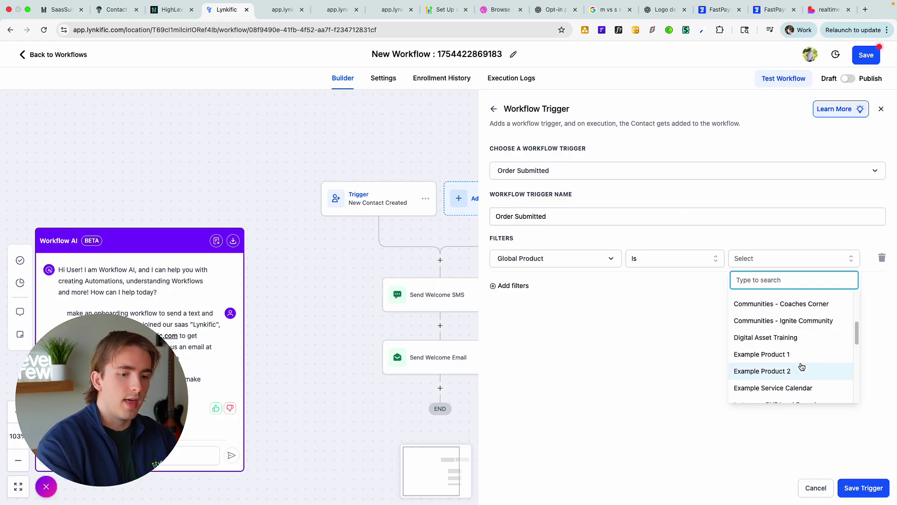
scroll(780, 350, "up", 10)
type("lynk")
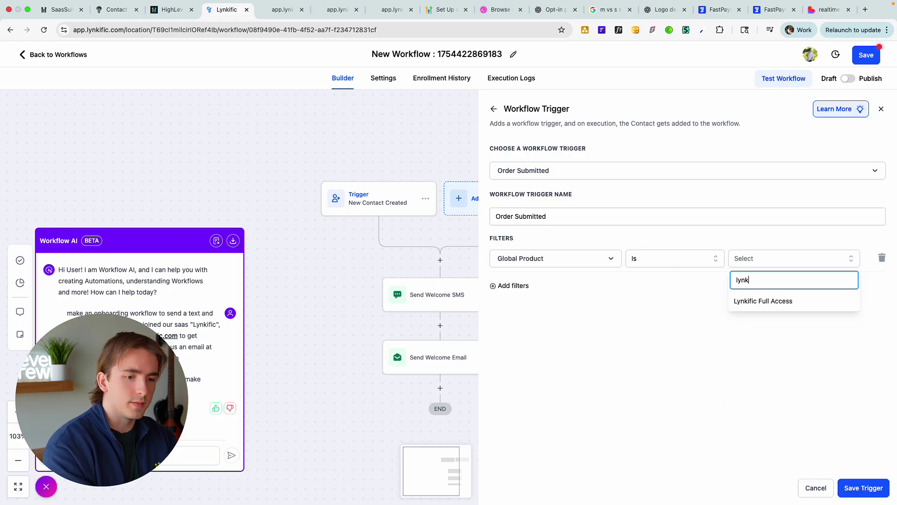
left_click(772, 301)
left_click(863, 487)
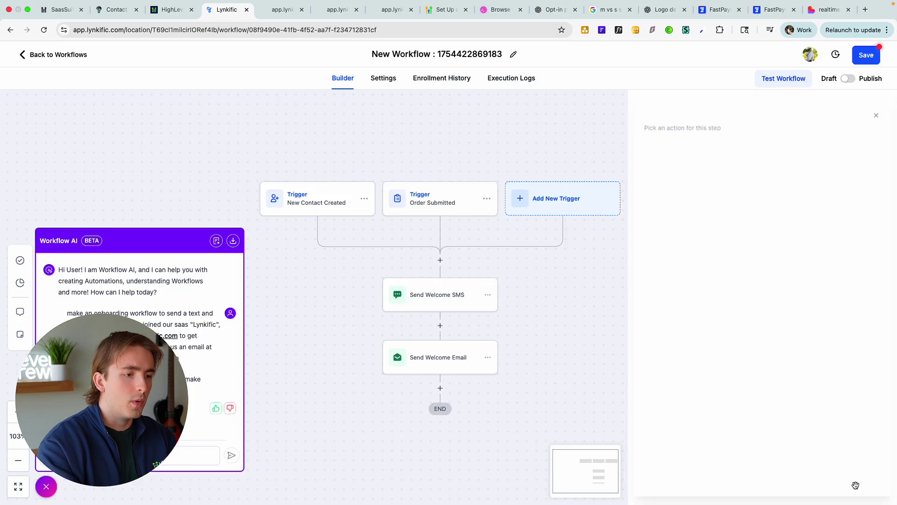
Review the generated message in the Send Welcome SMS action and leave it without keeping any changes
left_click(446, 301)
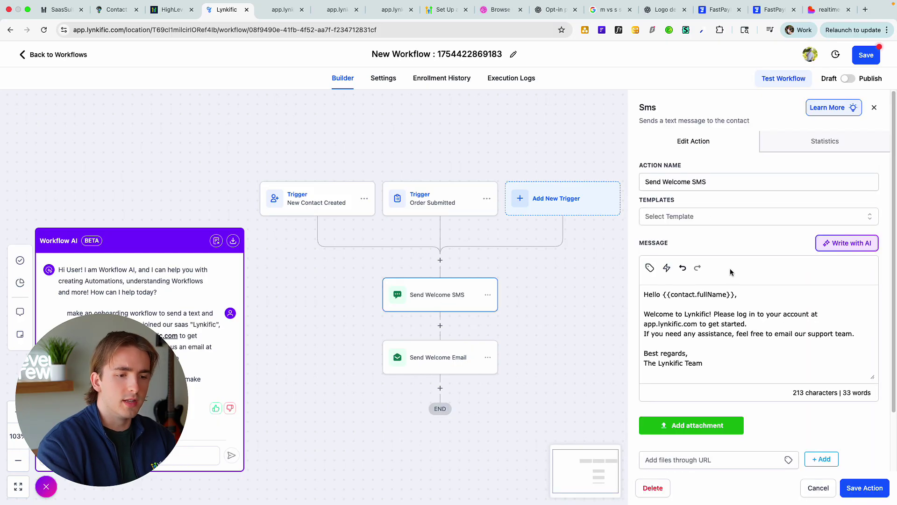
scroll(731, 276, "down", 3)
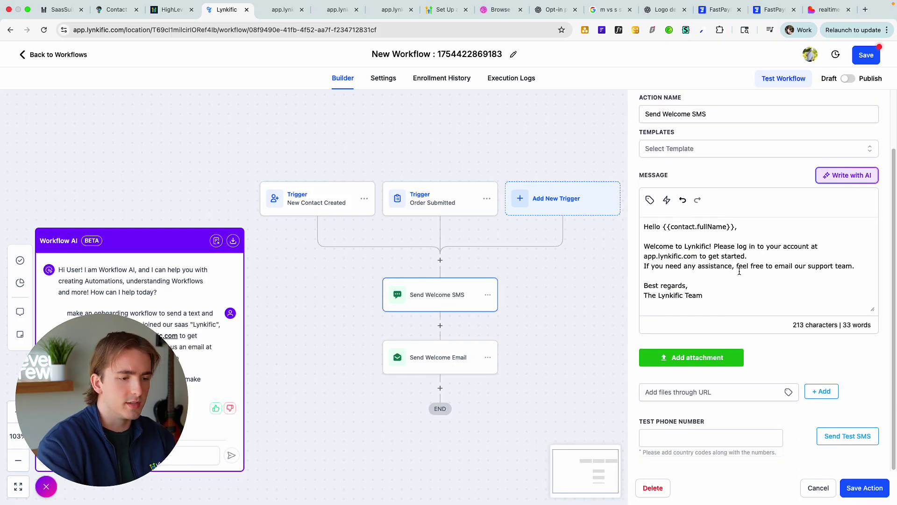
left_click(425, 351)
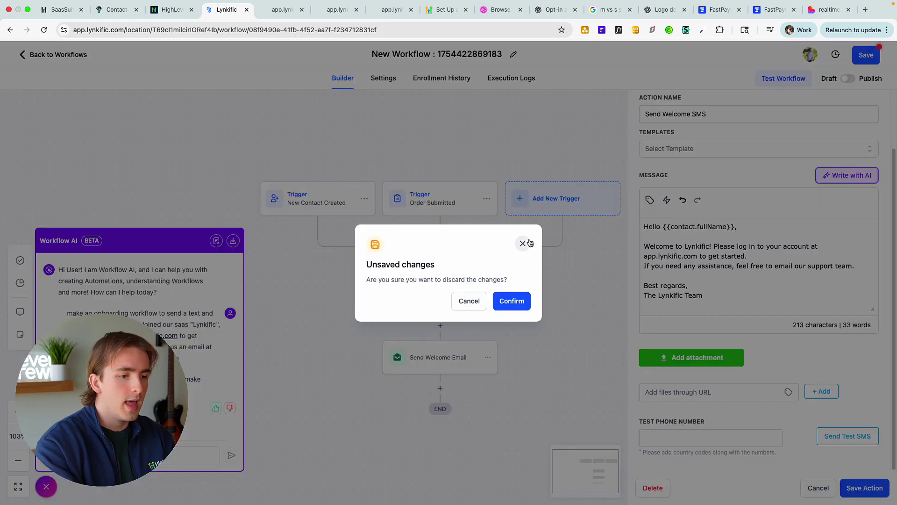
left_click(524, 243)
left_click(819, 489)
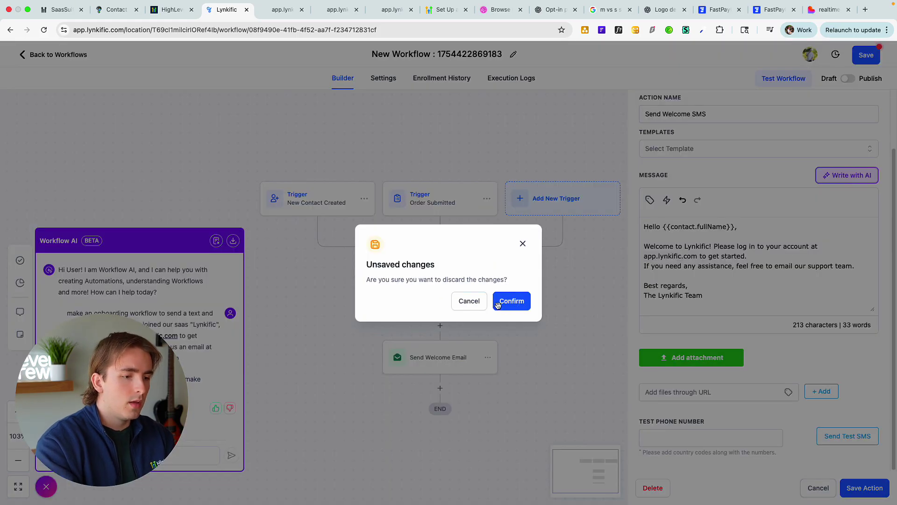
left_click(503, 301)
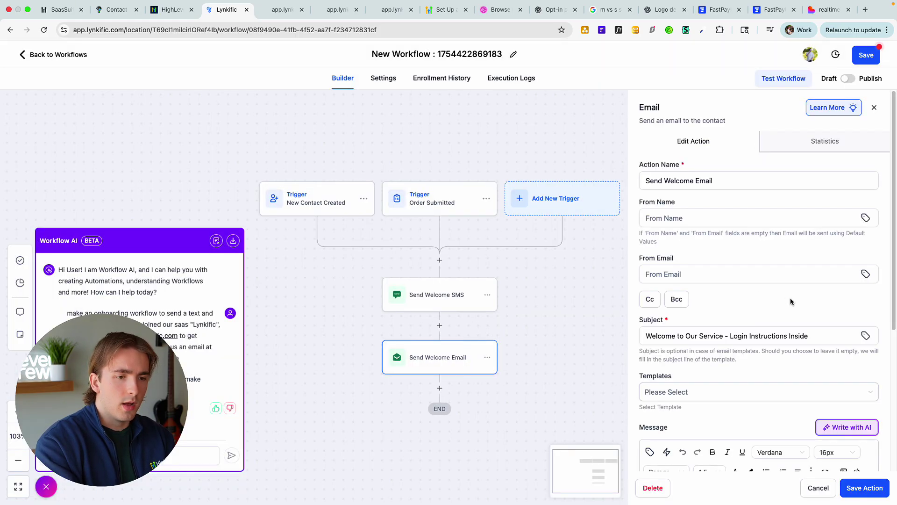
Review the Send Welcome Email message from the login instructions to the sign-off and save the action
scroll(762, 304, "down", 5)
scroll(753, 310, "down", 1)
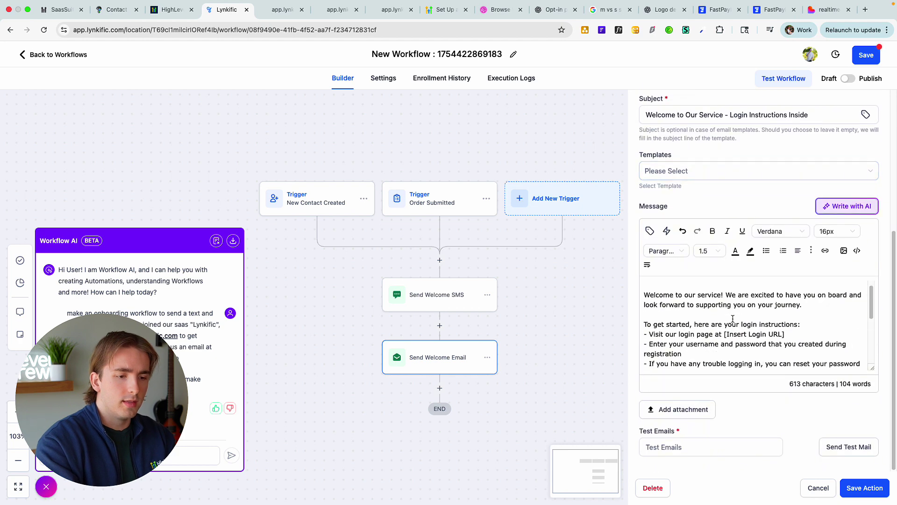
double_click(769, 329)
left_click_drag(769, 329, 807, 332)
left_click(725, 330)
scroll(771, 329, "down", 5)
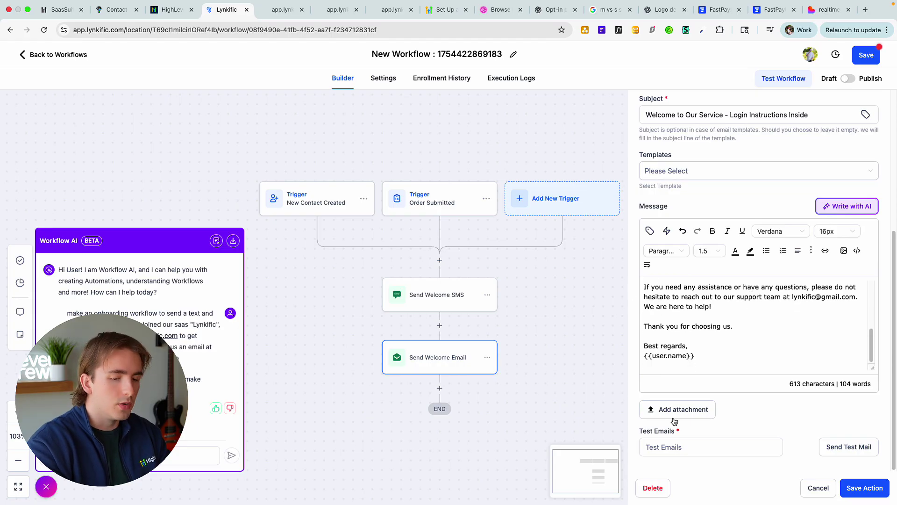
left_click(865, 487)
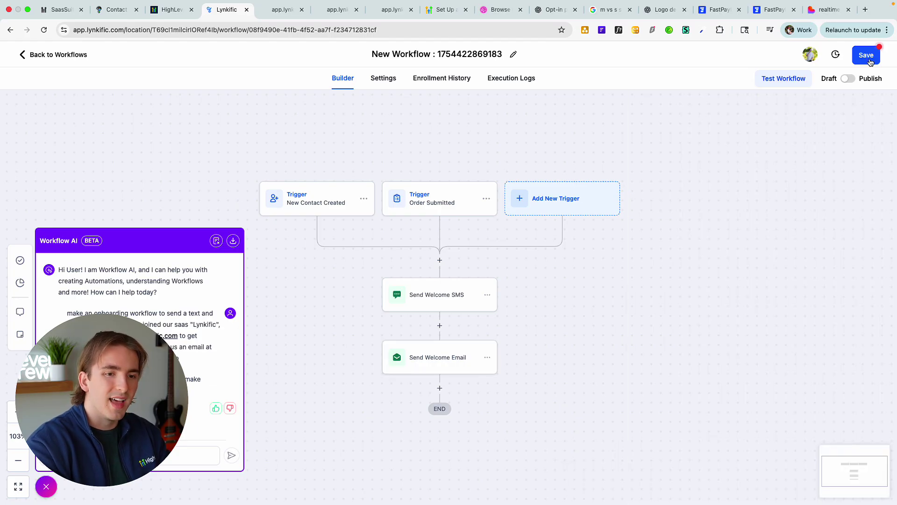
Add a Voicemail action after the welcome email, upload the recording 0805.MP3 to it and save the action
left_click(440, 388)
type("voice")
left_click(652, 244)
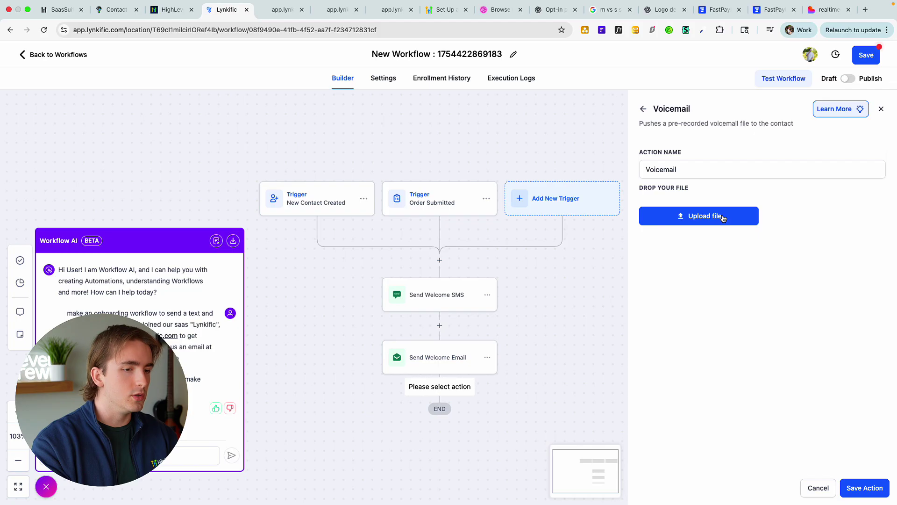
left_click(698, 215)
double_click(190, 153)
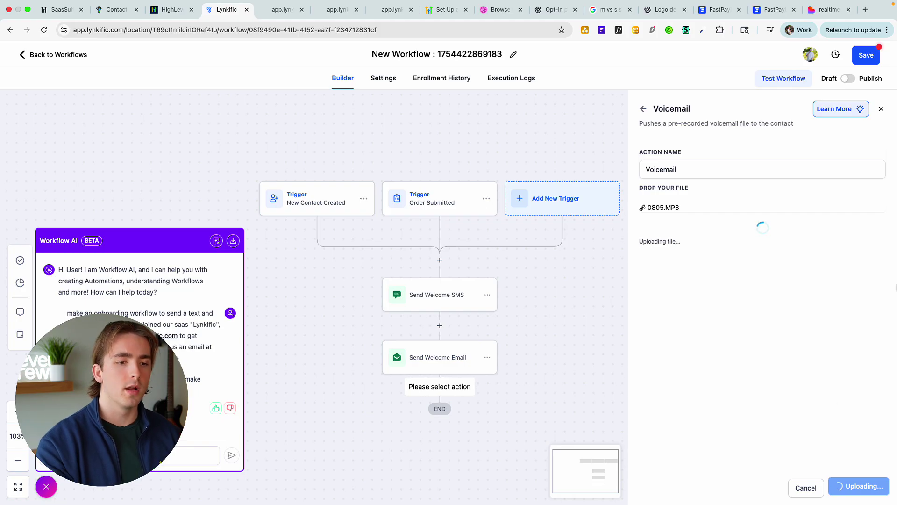
left_click(873, 490)
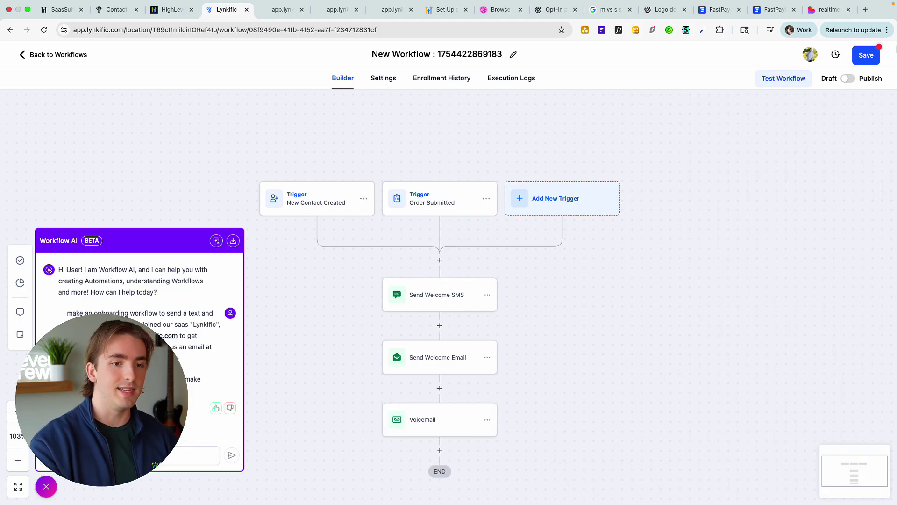
Save the onboarding workflow and return to the workflow list
left_click(866, 55)
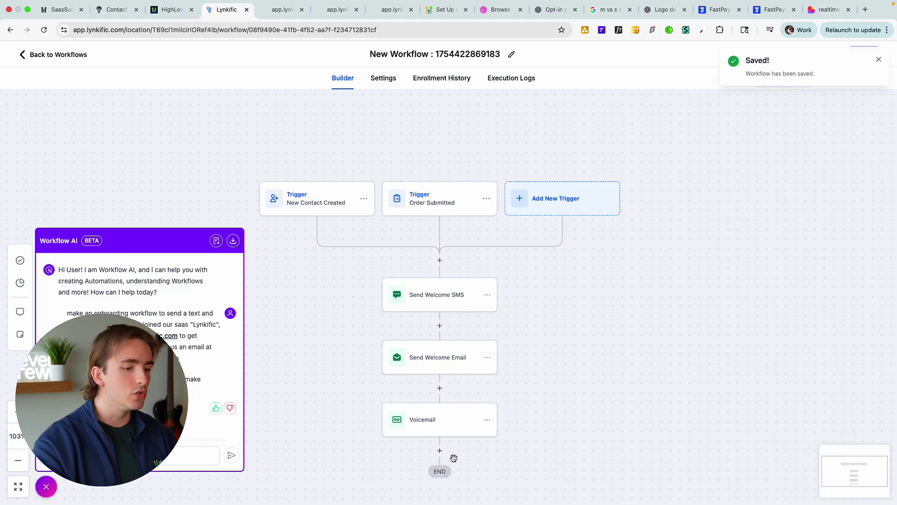
left_click(879, 61)
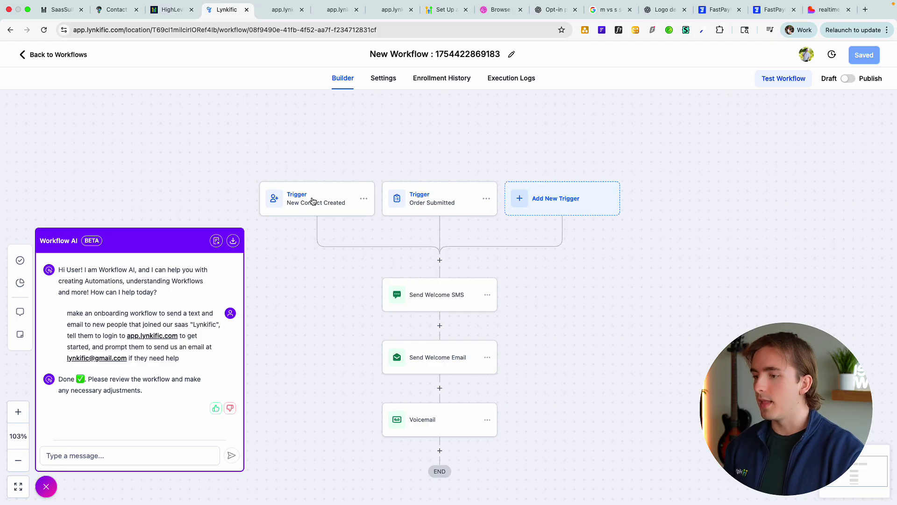
left_click(79, 59)
Switch to the funnel page preview and look at it from the Who's This Perfect For section back up to the main headline
left_click(283, 10)
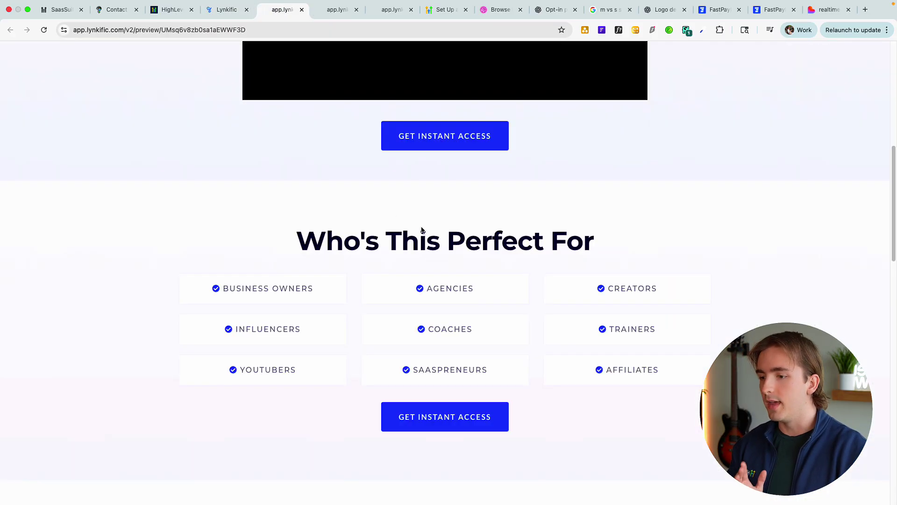
scroll(431, 213, "down", 1)
scroll(431, 213, "up", 10)
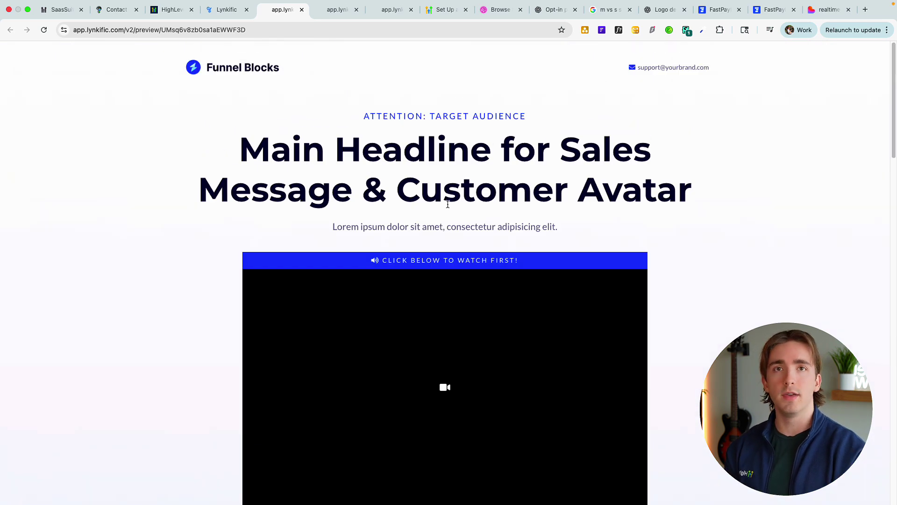
Return to the Lynkific account and open its Domains settings
left_click(226, 10)
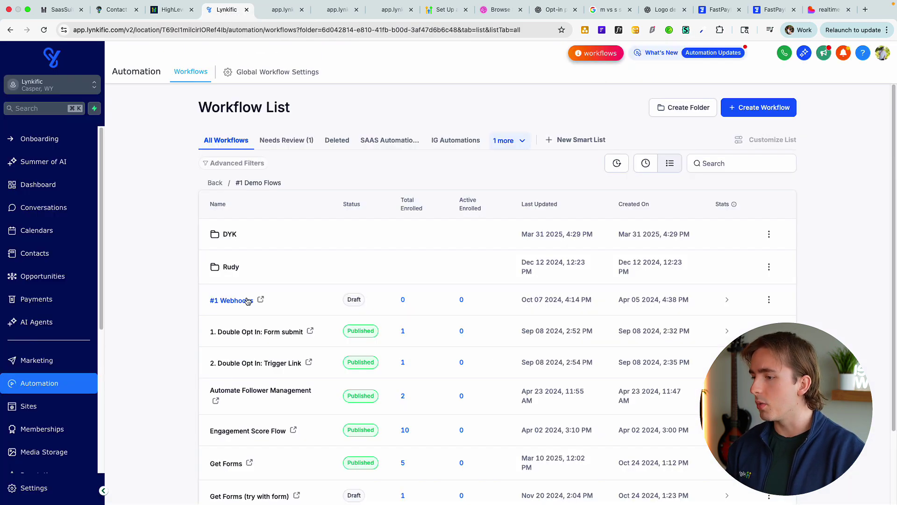
scroll(56, 374, "down", 3)
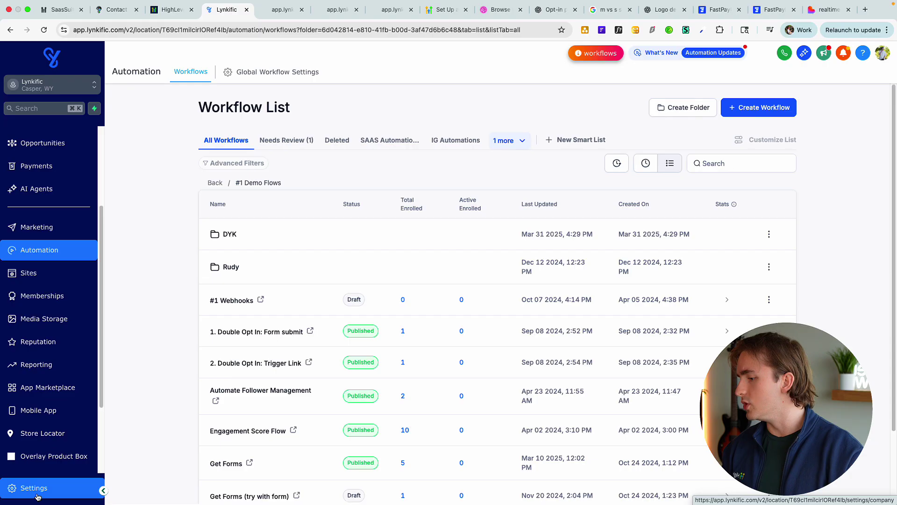
left_click(38, 494)
scroll(26, 349, "down", 4)
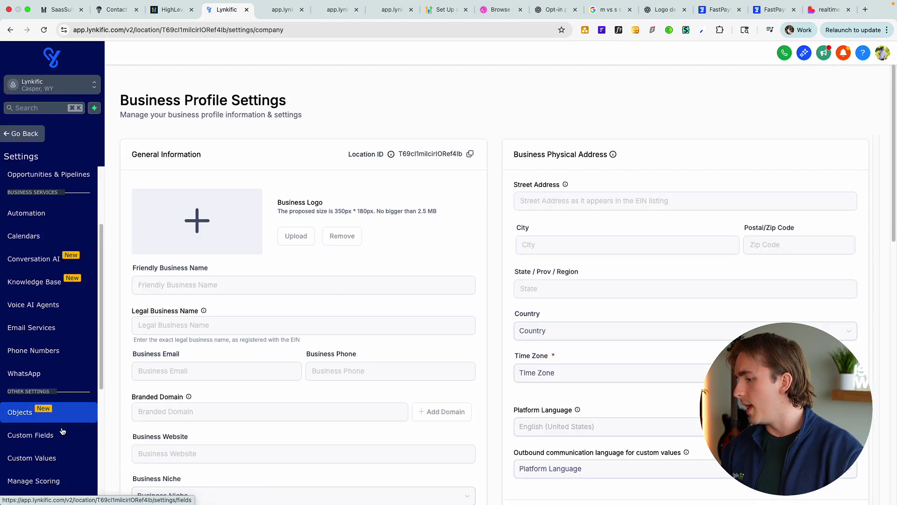
scroll(47, 481, "down", 1)
left_click(54, 456)
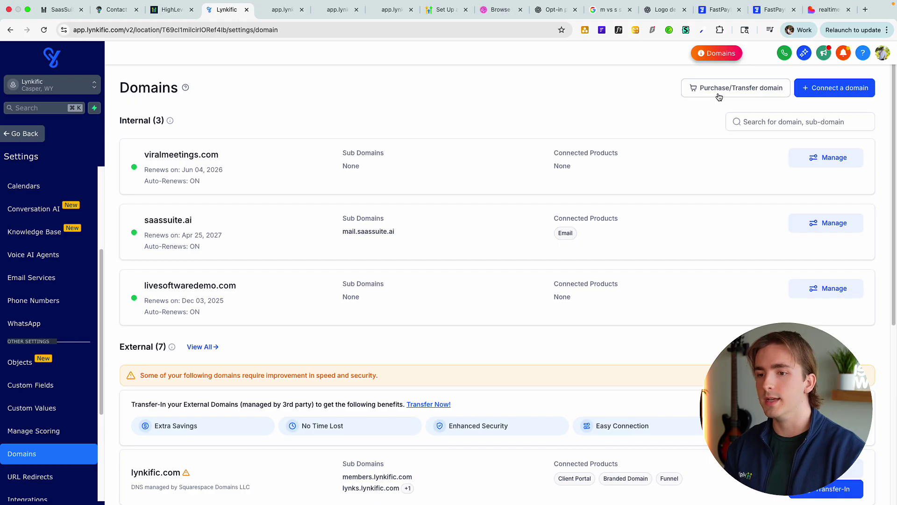
Search the domain purchase page for caleapprealestateset and go back to the Domains overview without buying
left_click(709, 92)
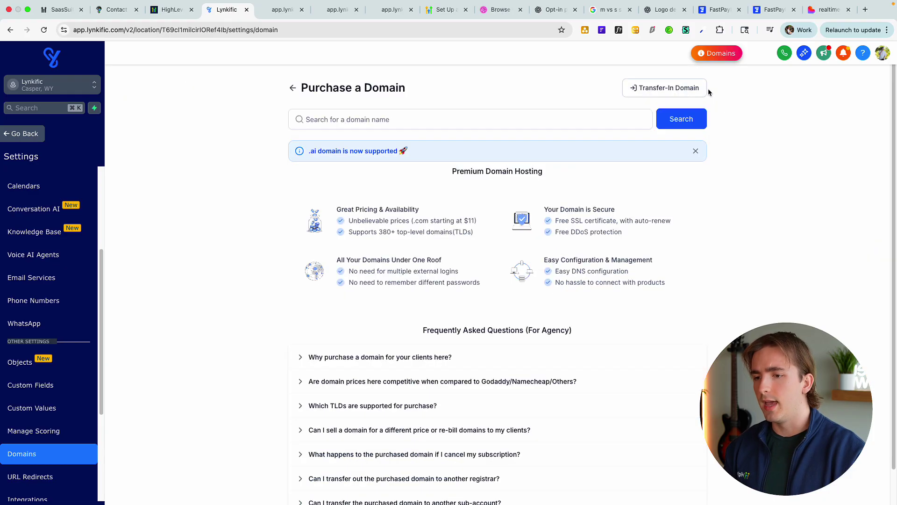
left_click(482, 119)
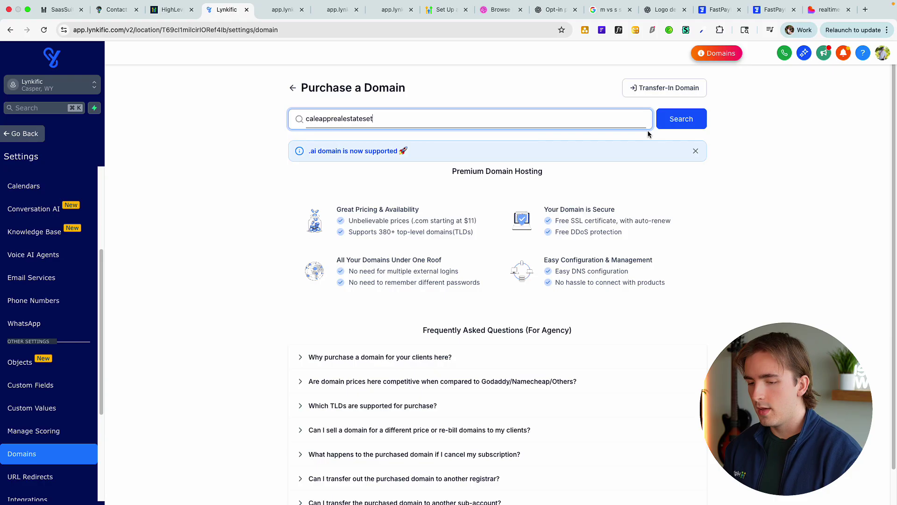
left_click(681, 119)
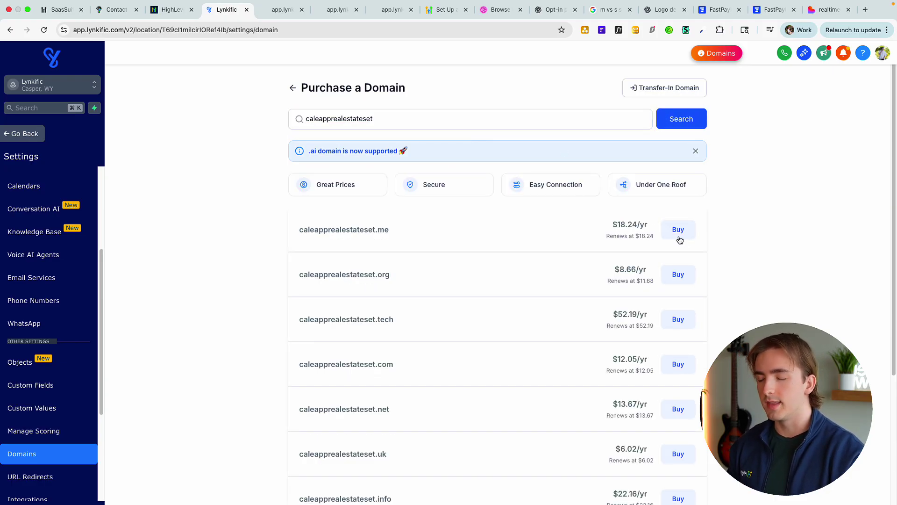
left_click(293, 89)
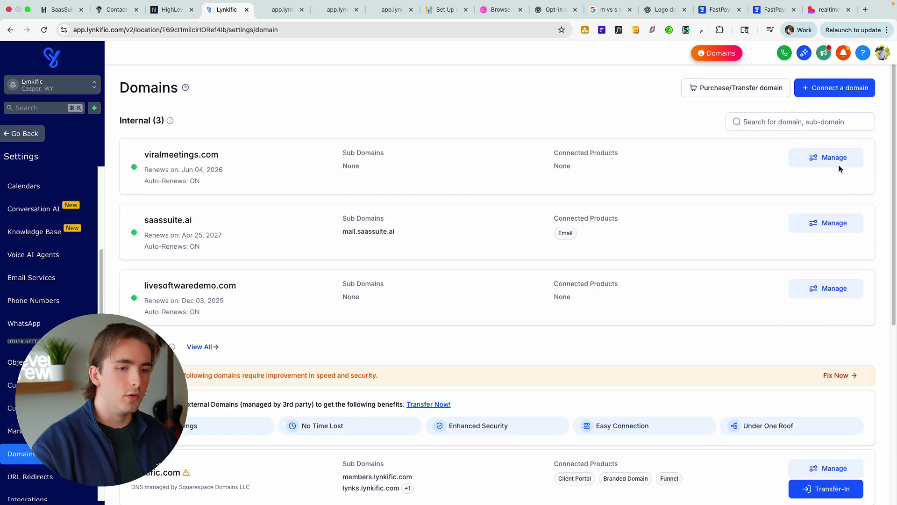
Try connecting viralmeetings.com, including its www redirect, to funnels and websites as far as the DNS records, and return to Domains without adding them
left_click(825, 159)
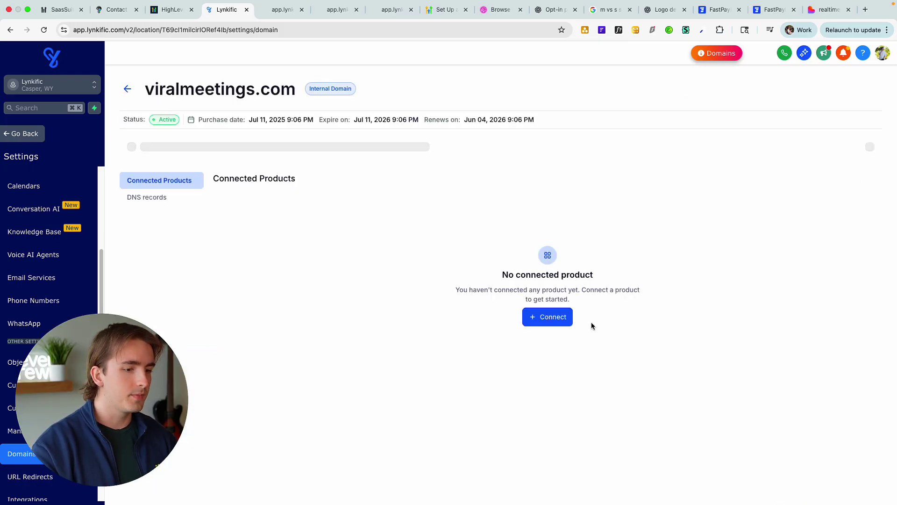
left_click(546, 317)
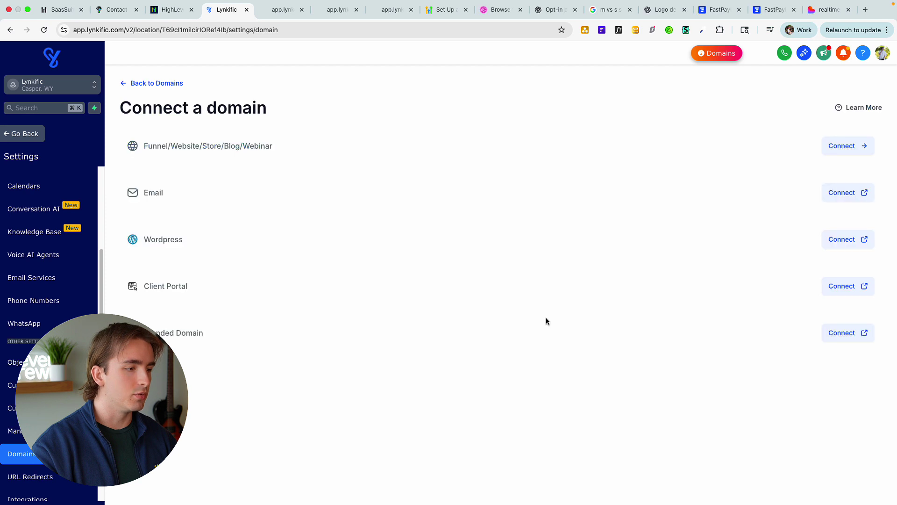
left_click(837, 145)
left_click(332, 296)
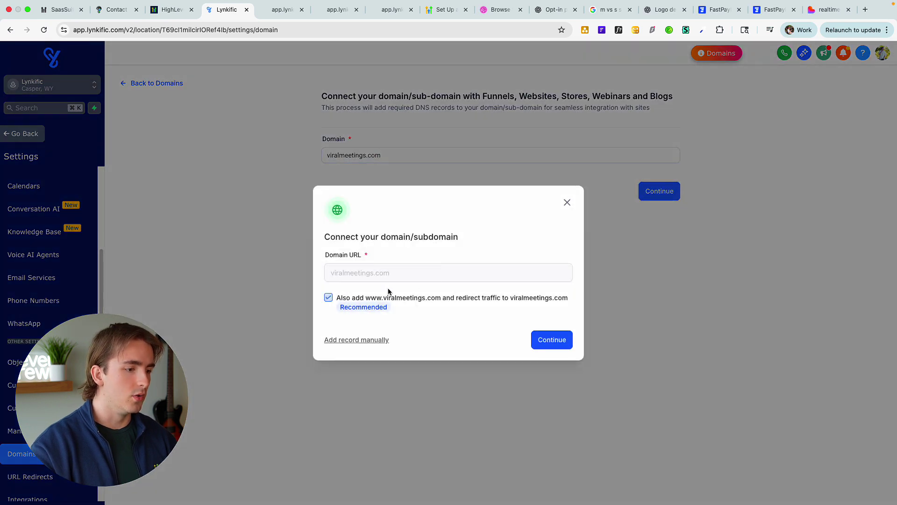
left_click(561, 339)
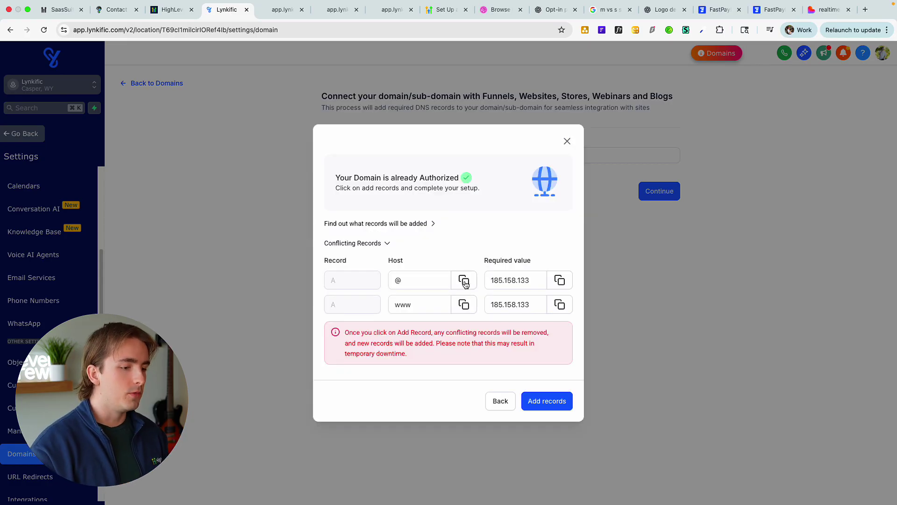
left_click(567, 142)
left_click(140, 83)
Open the Demo SAAS SALES funnel's settings, try lynkific.com as its domain, and remove the selection without saving
left_click(28, 135)
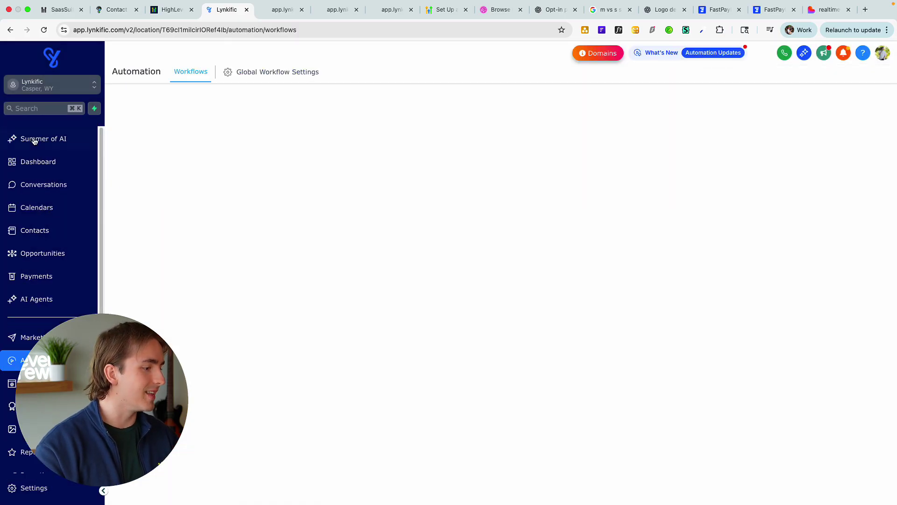
left_click(29, 383)
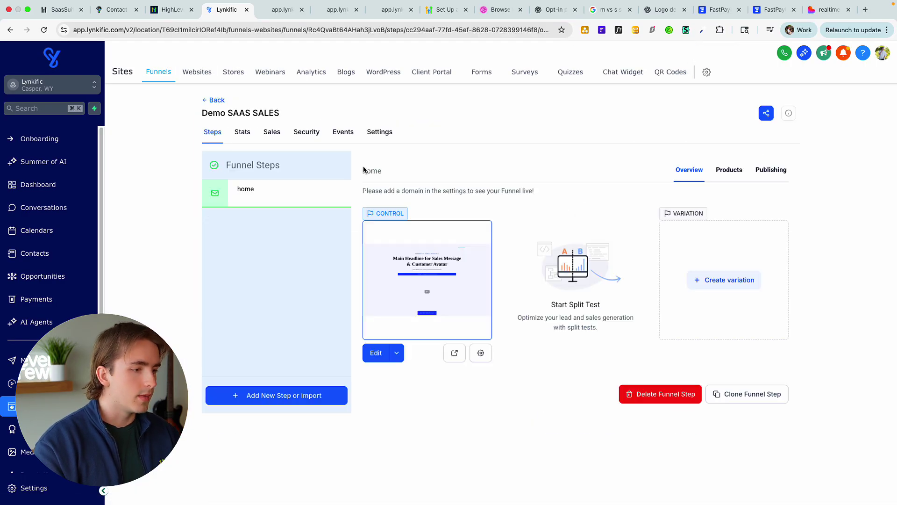
left_click(383, 131)
left_click(577, 200)
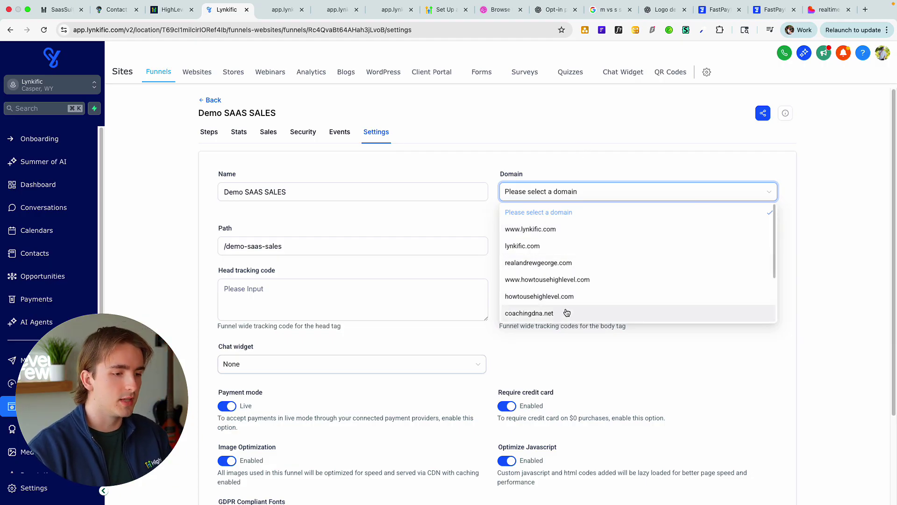
left_click(547, 246)
scroll(607, 280, "down", 3)
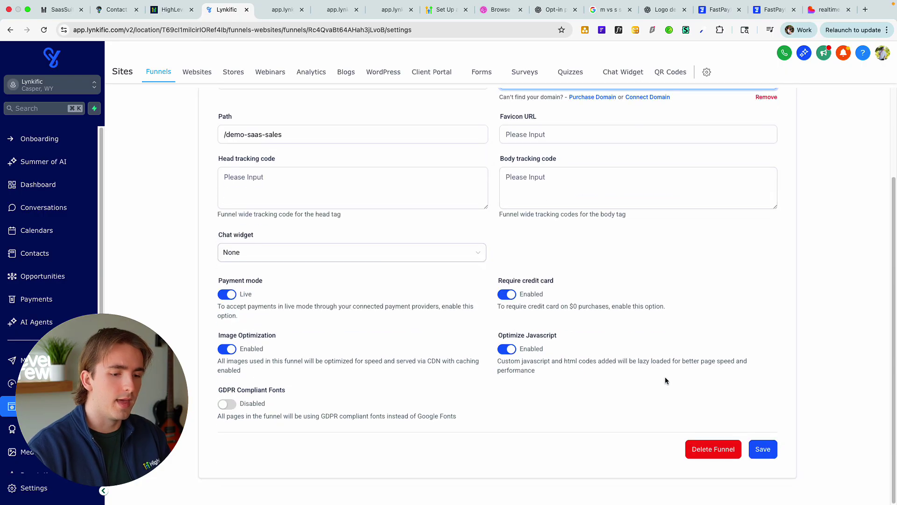
scroll(565, 258, "up", 3)
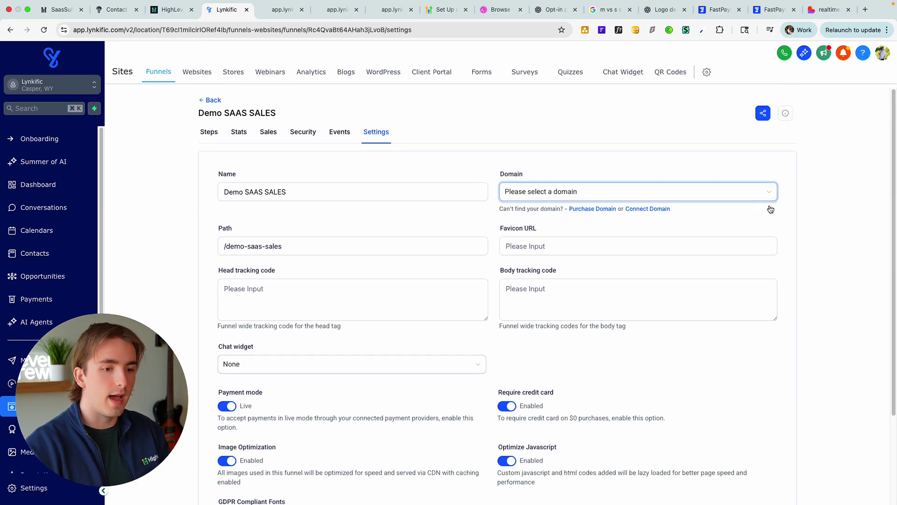
Switch to the sales page preview and look through it from the main headline to the money-back guarantee and back
left_click(278, 16)
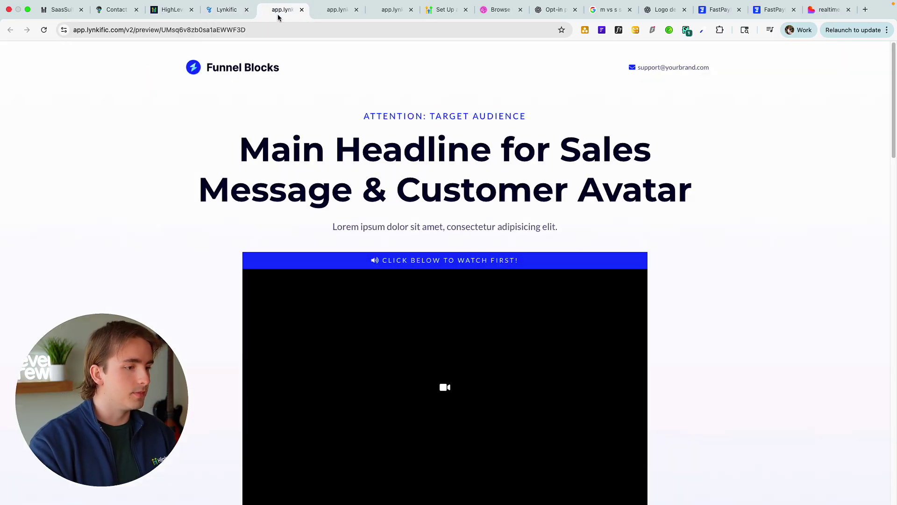
scroll(578, 260, "down", 7)
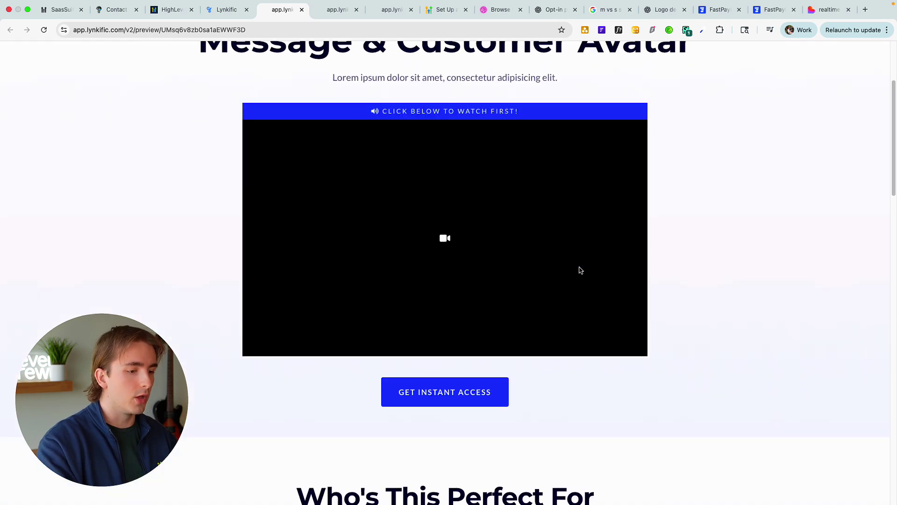
scroll(487, 242, "down", 10)
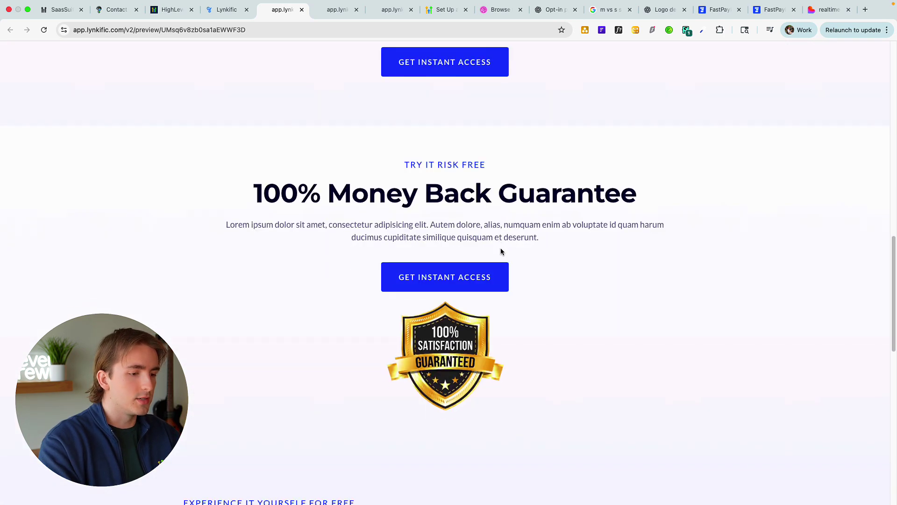
scroll(500, 247, "up", 15)
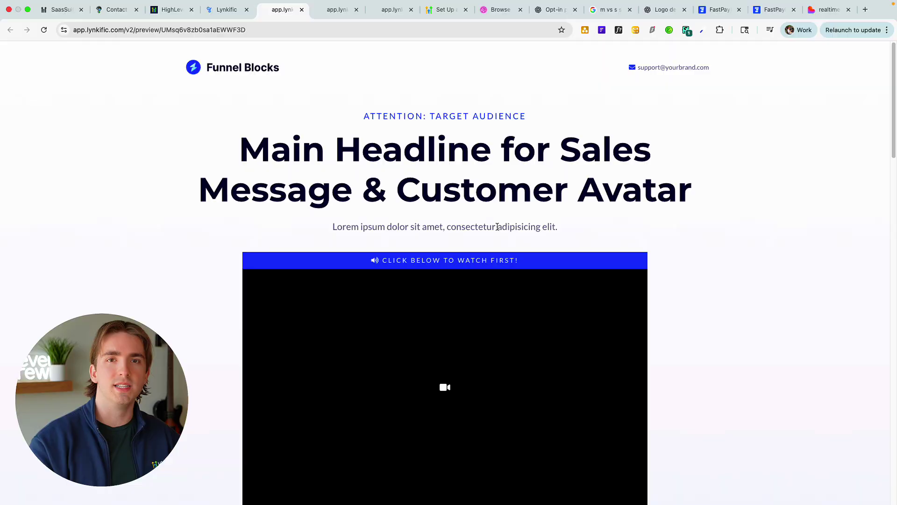
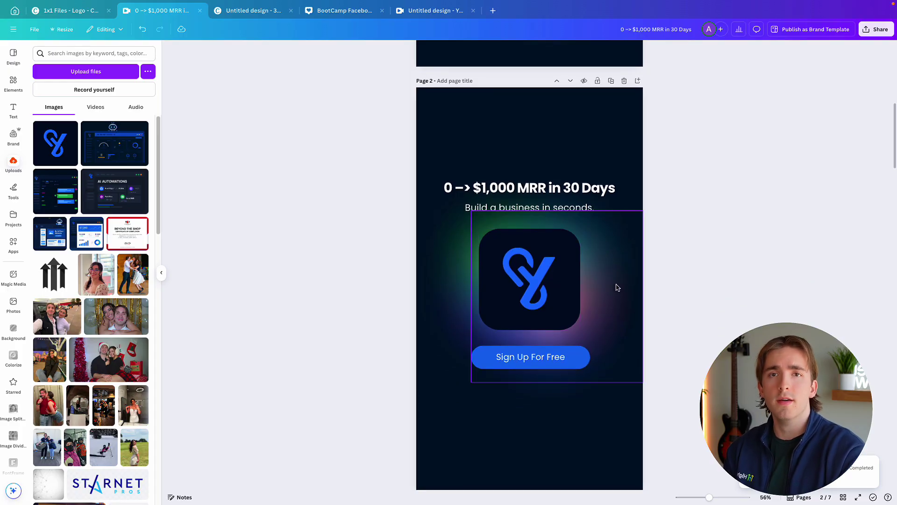
Look at the headline on page 1 of the 0 –> $1,000 MRR in 30 Days design in Canva
scroll(497, 276, "up", 9)
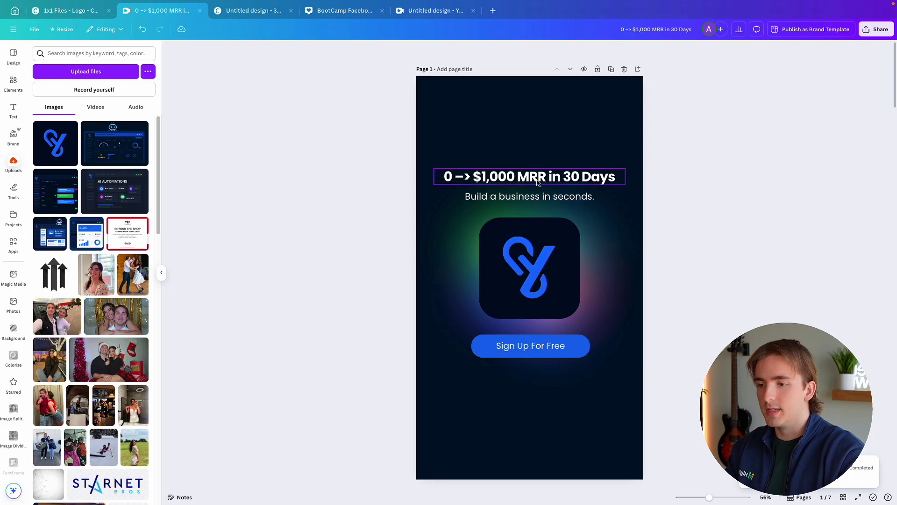
left_click(449, 178)
left_click(709, 192)
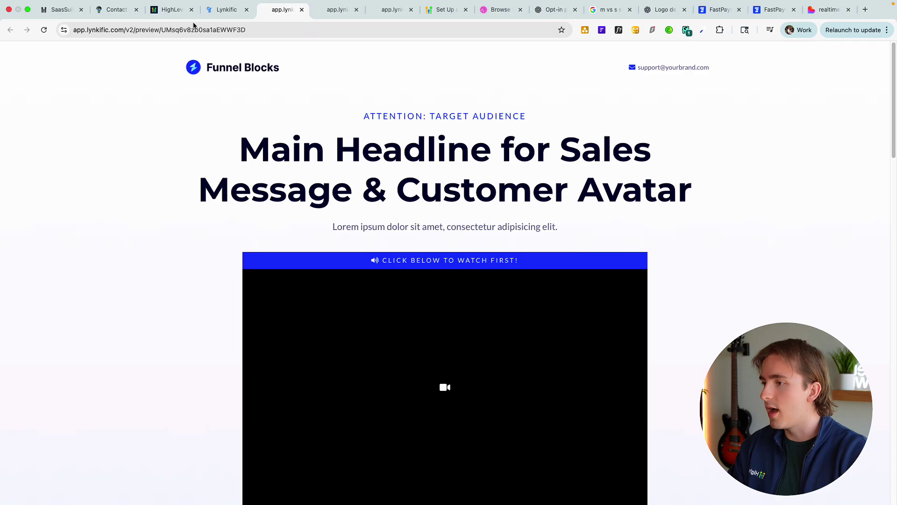
Switch to the Lynkific account, finish the Ad Manager's getting-started setup and check the campaign platform filter
left_click(223, 11)
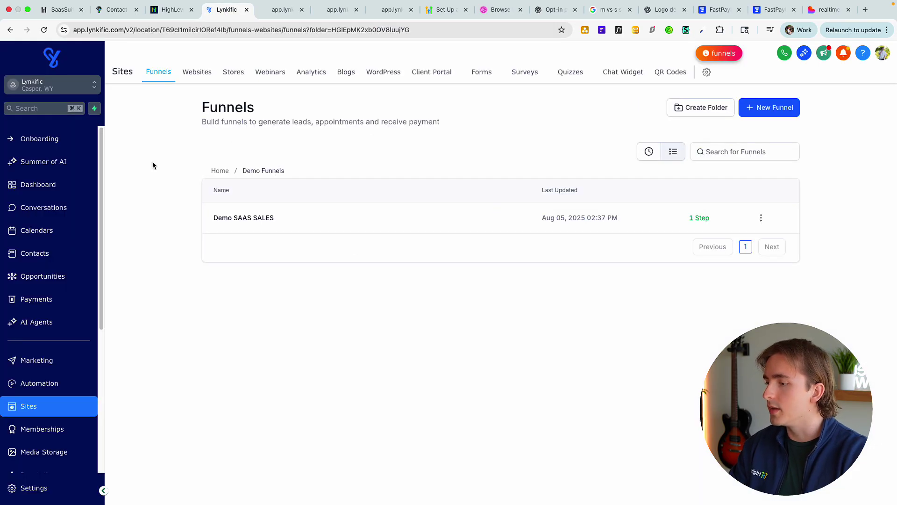
left_click(40, 360)
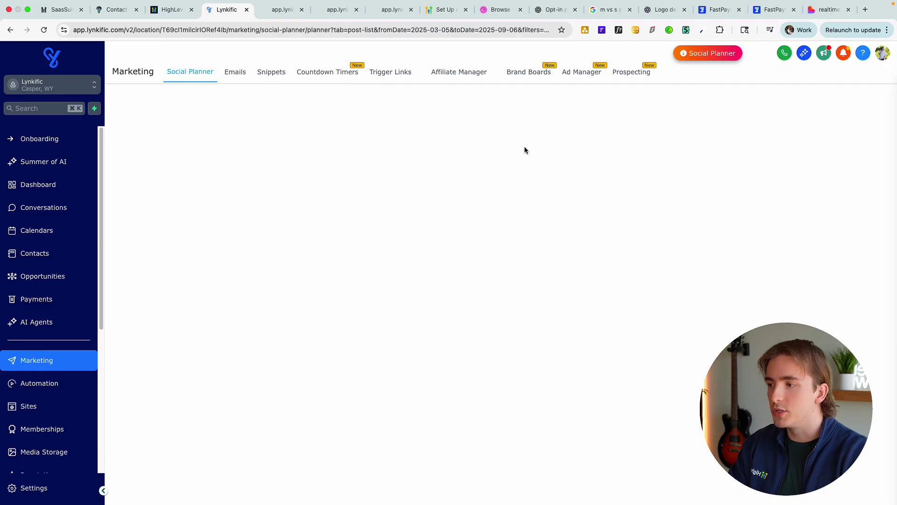
left_click(576, 74)
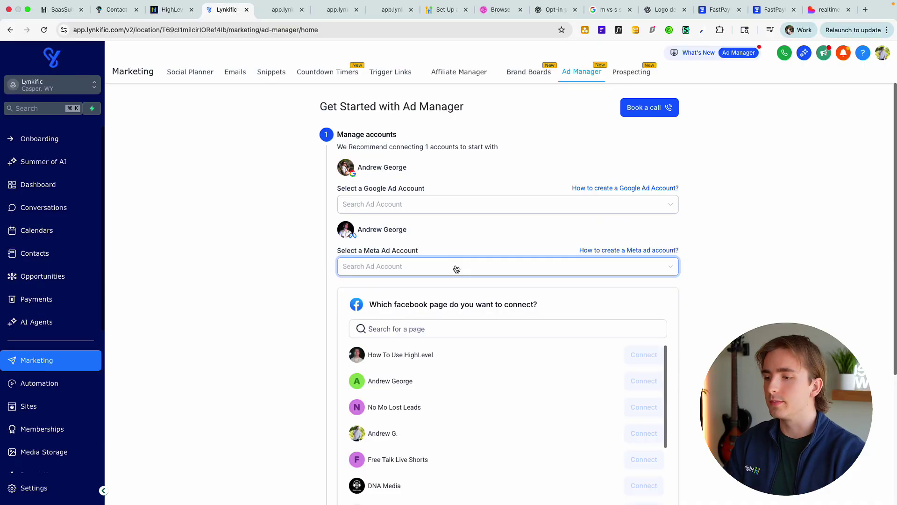
scroll(516, 293, "down", 4)
scroll(476, 236, "down", 3)
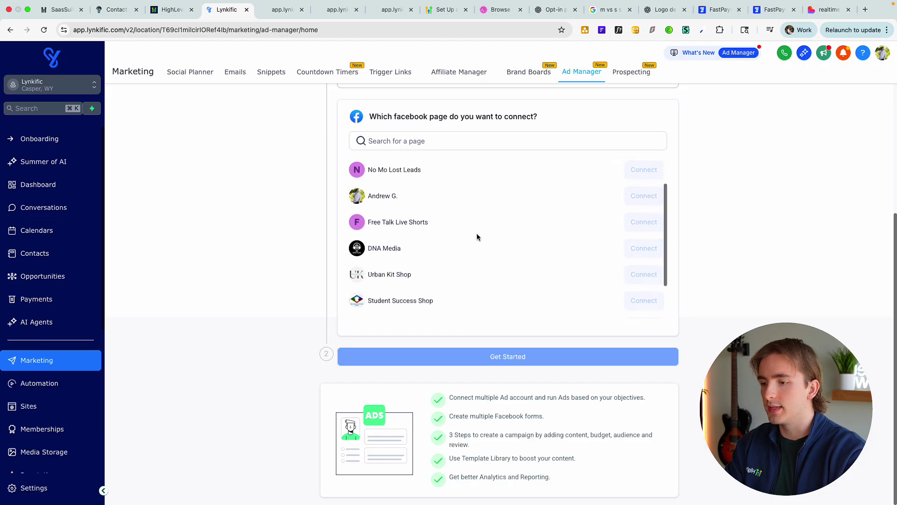
left_click(564, 356)
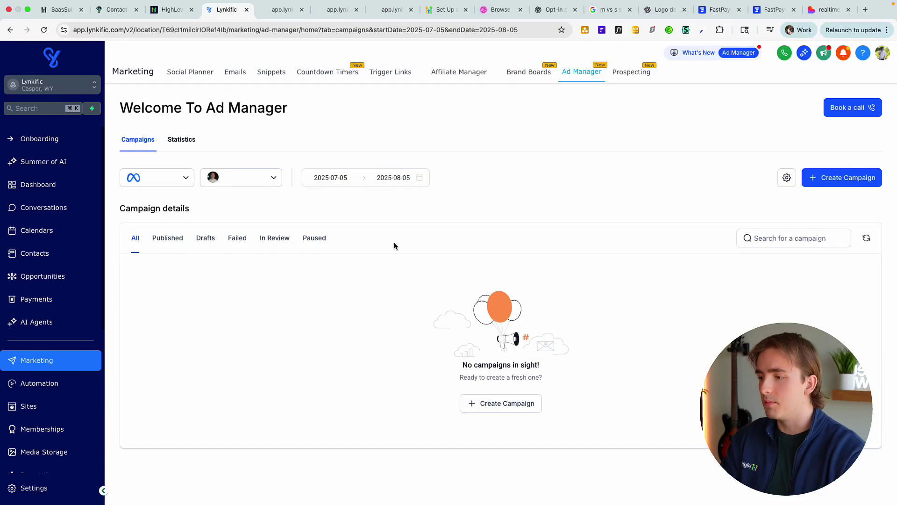
left_click(173, 186)
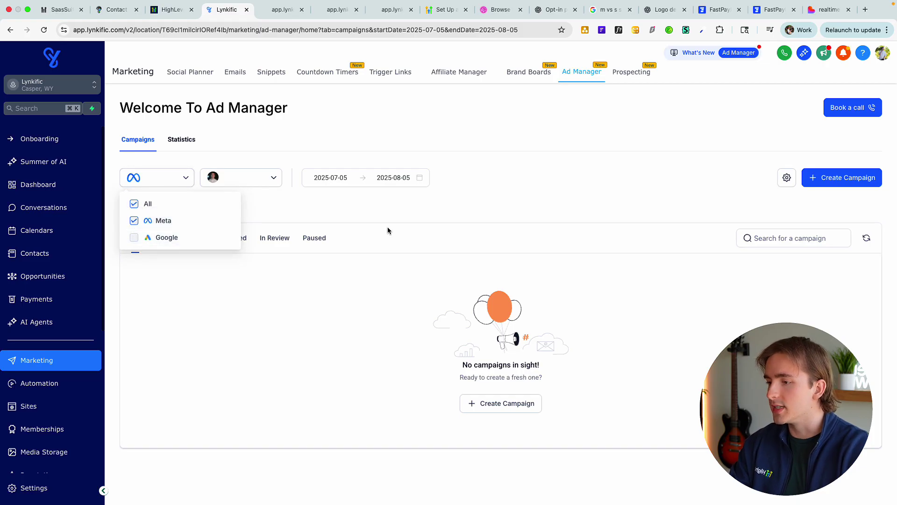
left_click(339, 212)
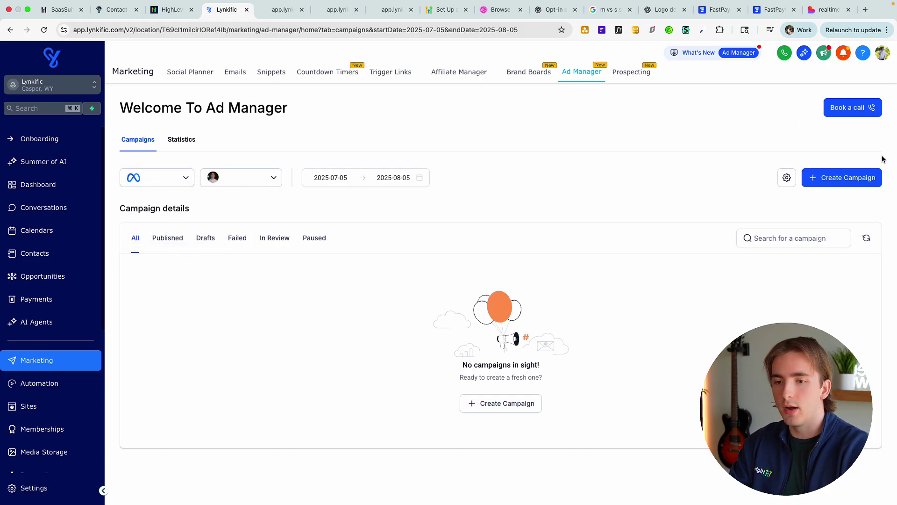
Start a Meta campaign from Ad Manager templates, search the template library for saas, and close it without choosing one
left_click(836, 182)
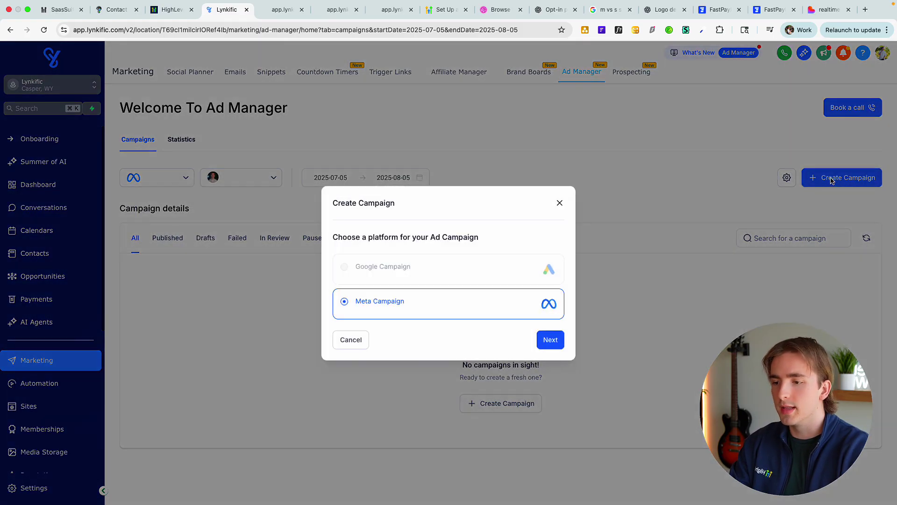
left_click(557, 341)
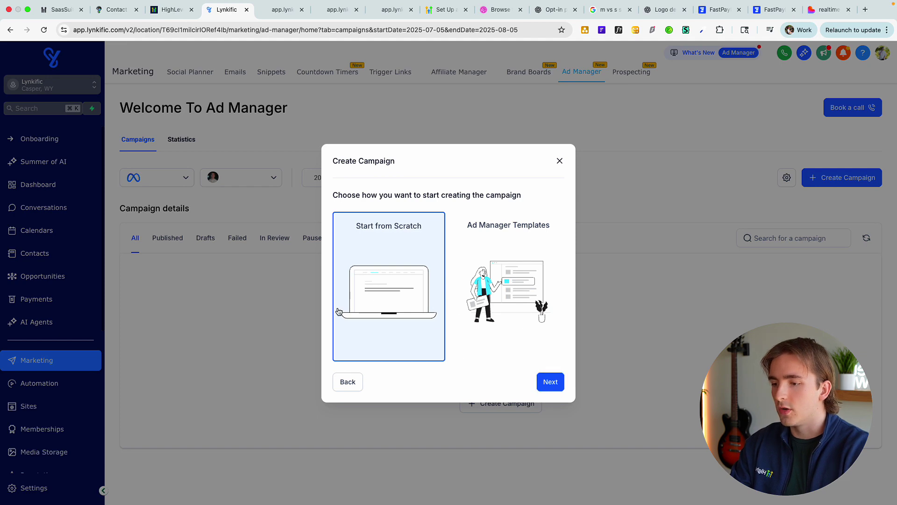
left_click(514, 275)
left_click(559, 381)
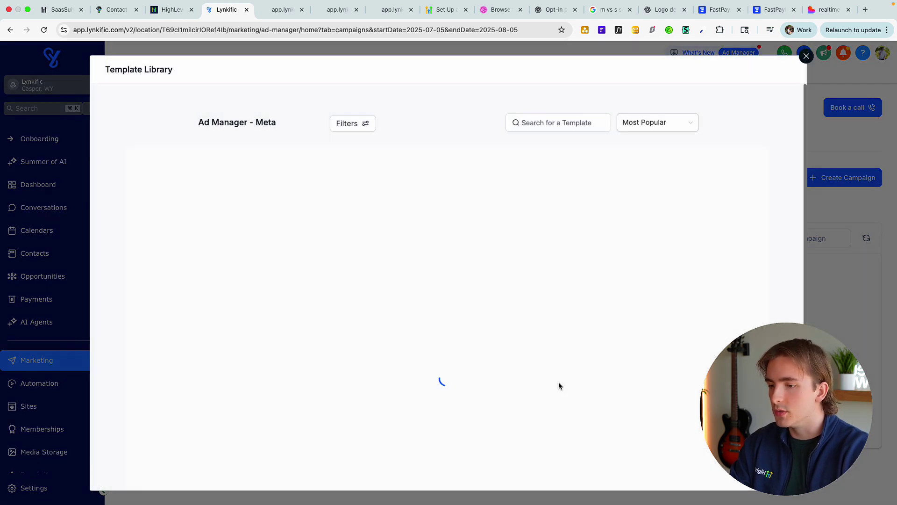
left_click(561, 122)
type("saas")
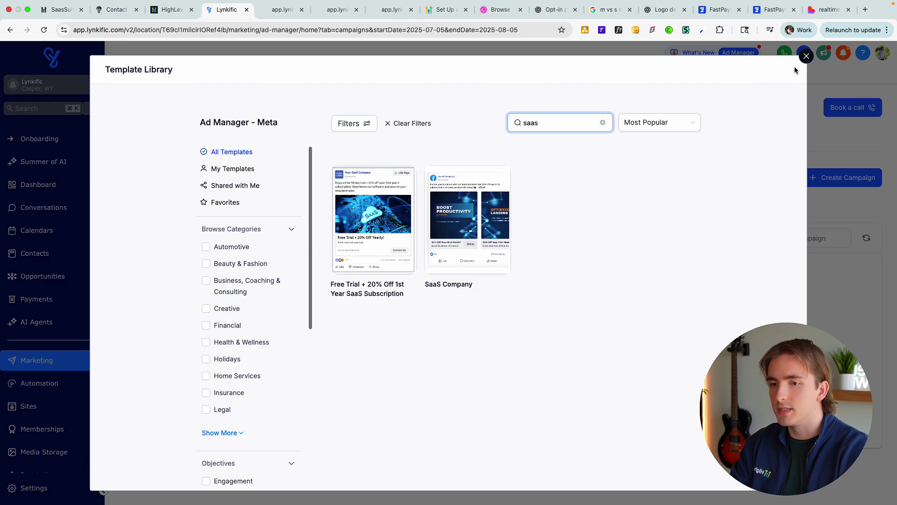
left_click(806, 56)
Create a Meta ad campaign from scratch and set its objective to Sales
left_click(858, 177)
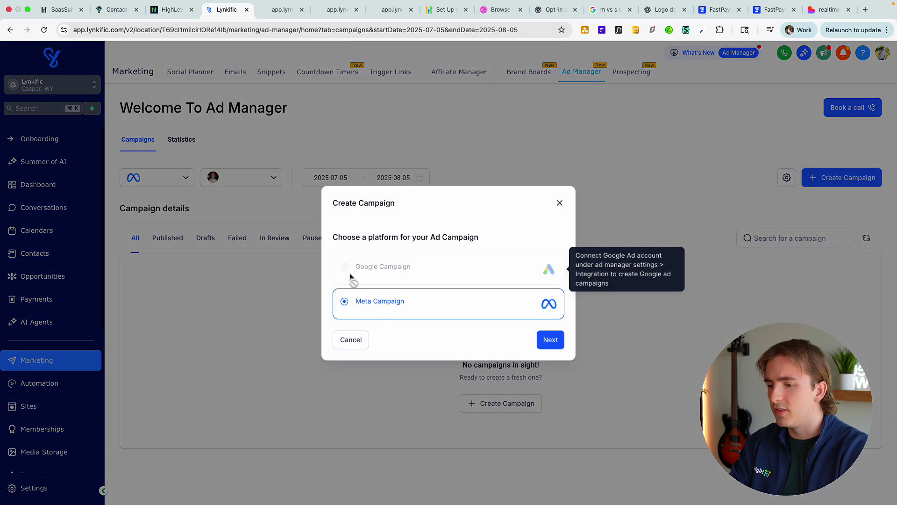
left_click(558, 344)
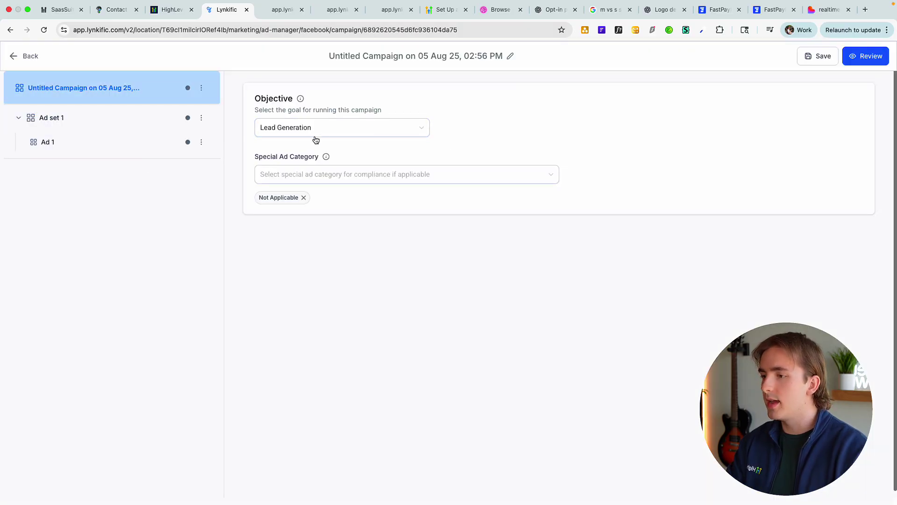
left_click(346, 134)
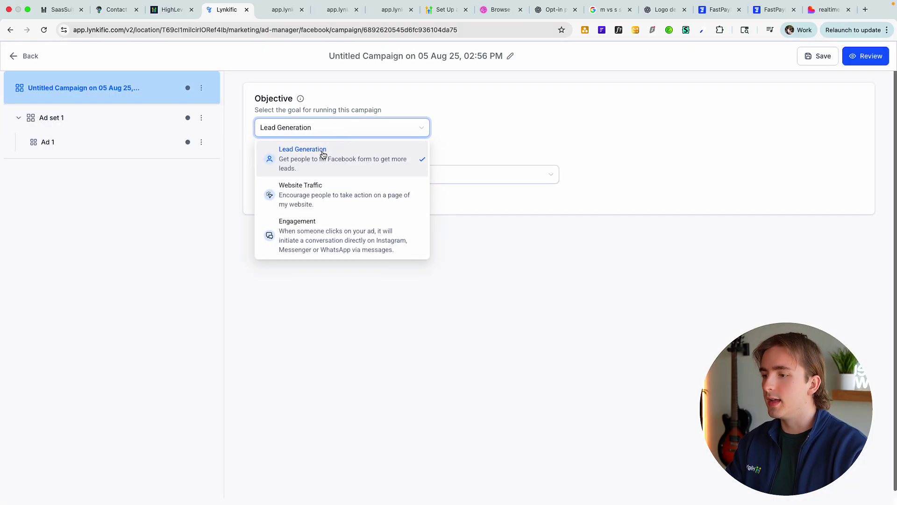
scroll(336, 205, "down", 2)
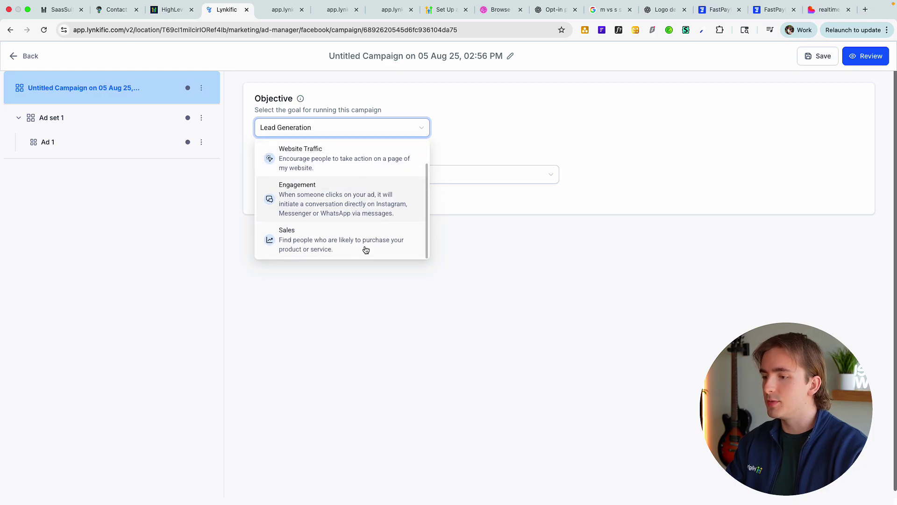
scroll(337, 224, "up", 2)
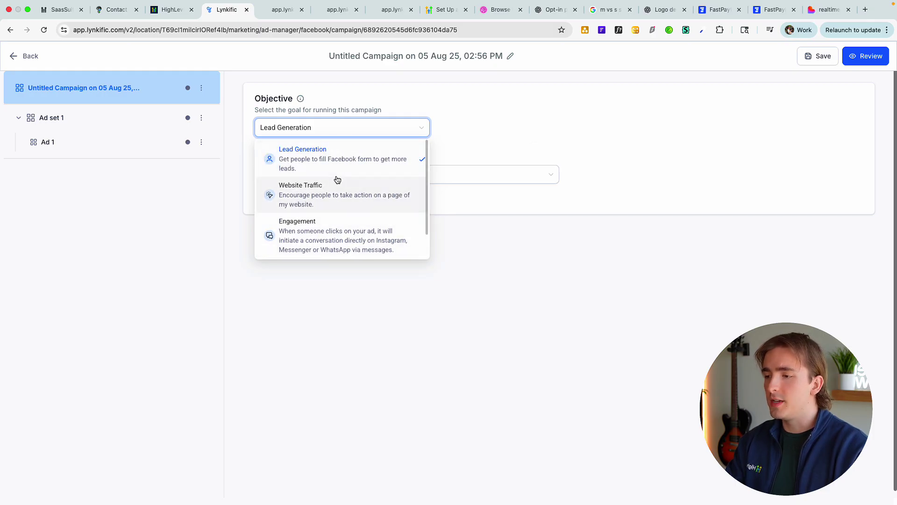
scroll(330, 166, "down", 2)
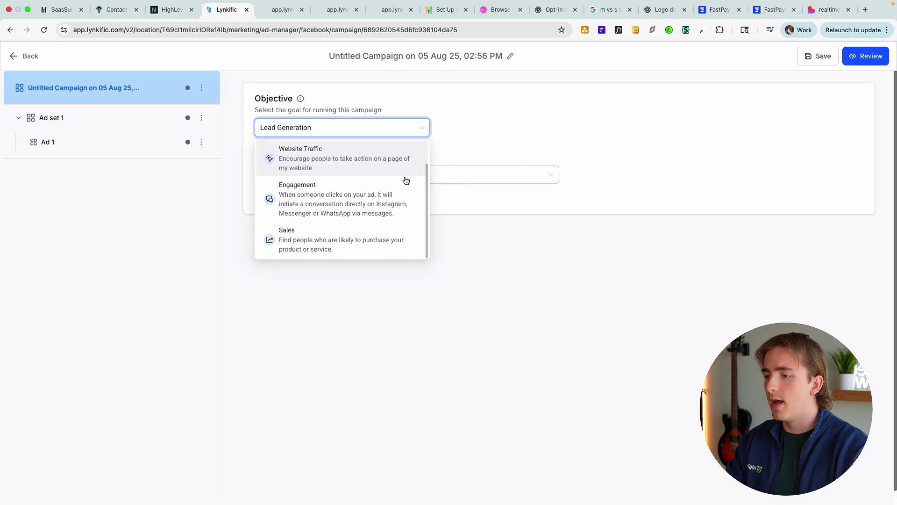
left_click(352, 242)
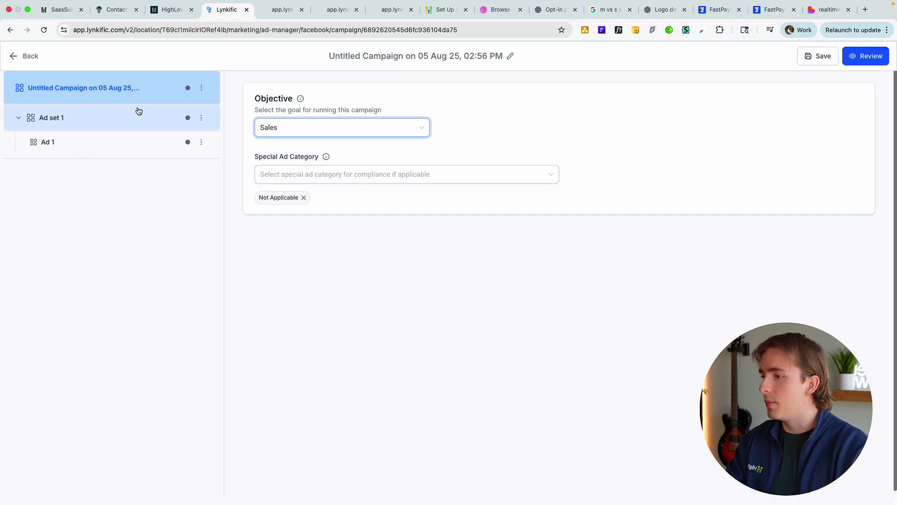
left_click(91, 123)
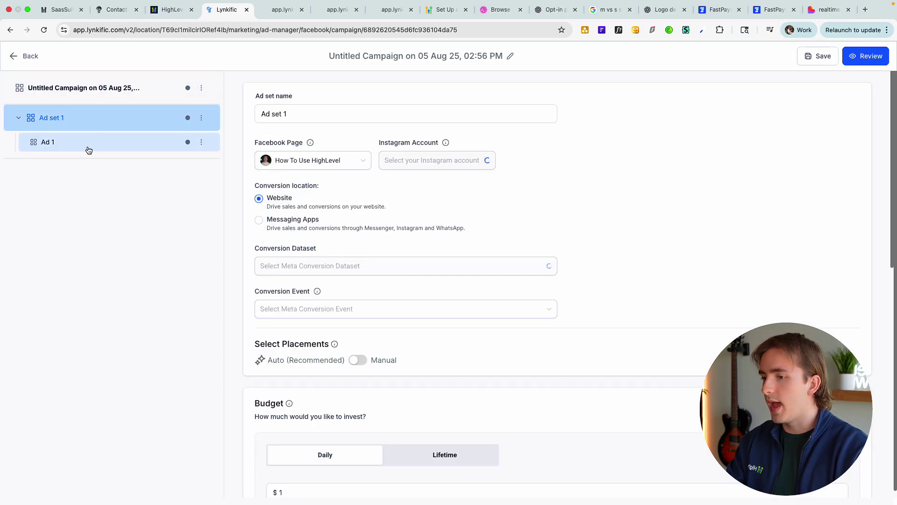
left_click(89, 150)
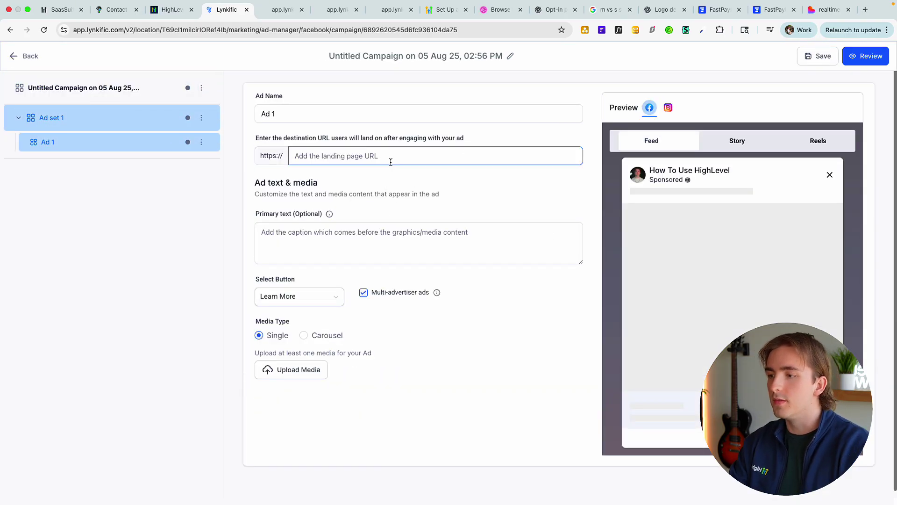
left_click(344, 159)
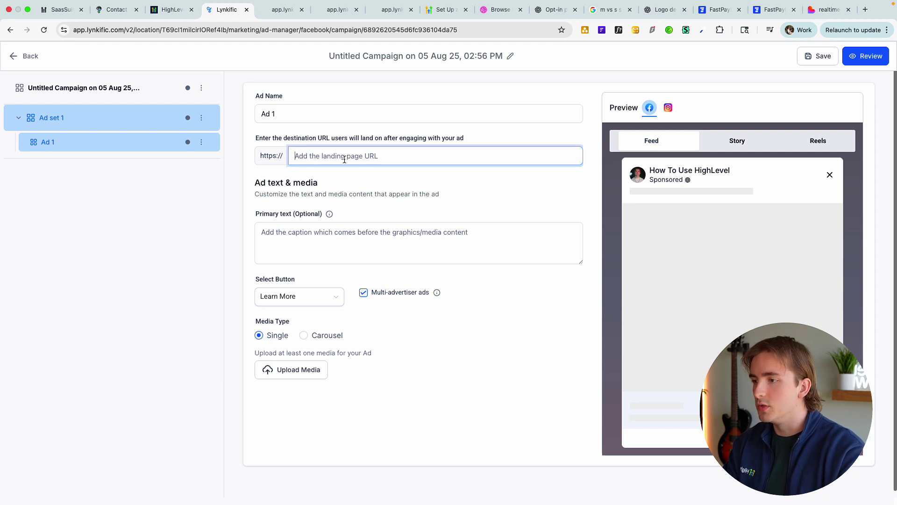
left_click(276, 11)
left_click(276, 32)
key("super+c")
left_click(226, 9)
left_click(386, 154)
key("super+v")
Upload realcalaiad.png from Downloads to the media storage and use it as Ad 1's single media
left_click(299, 368)
left_click(803, 112)
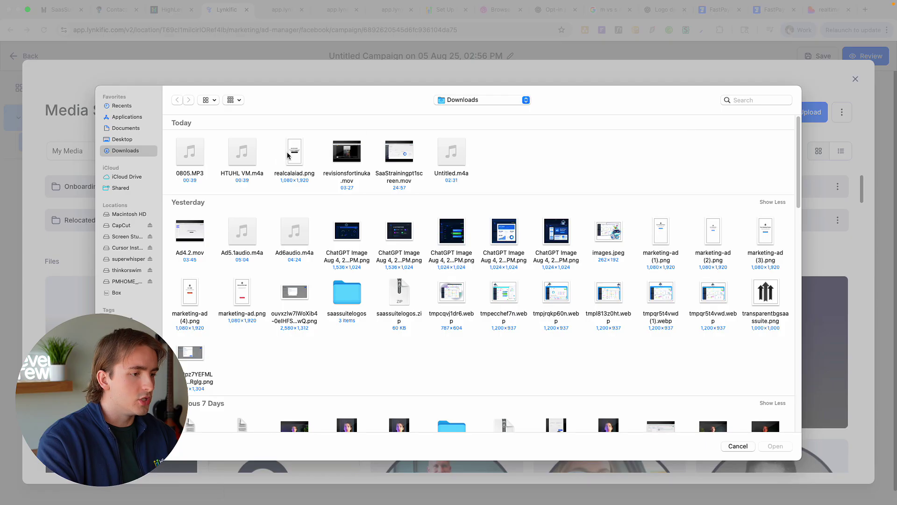
double_click(289, 157)
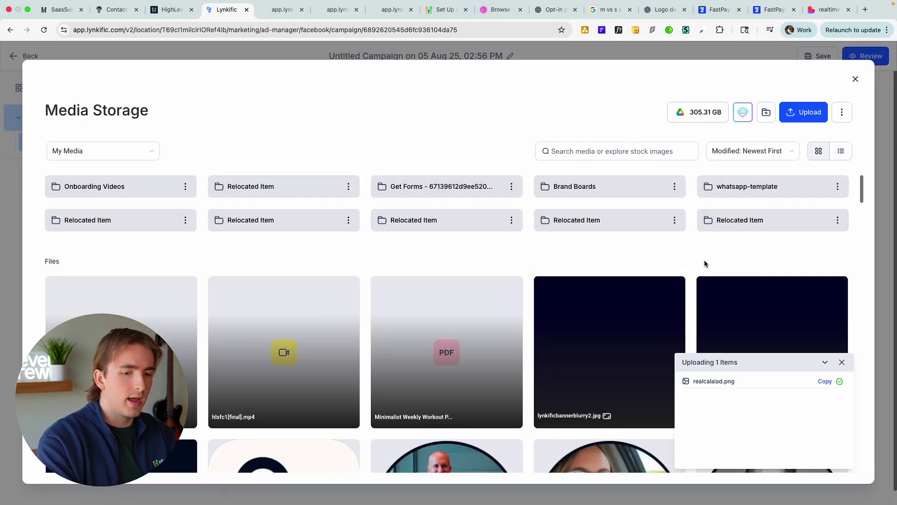
left_click(187, 304)
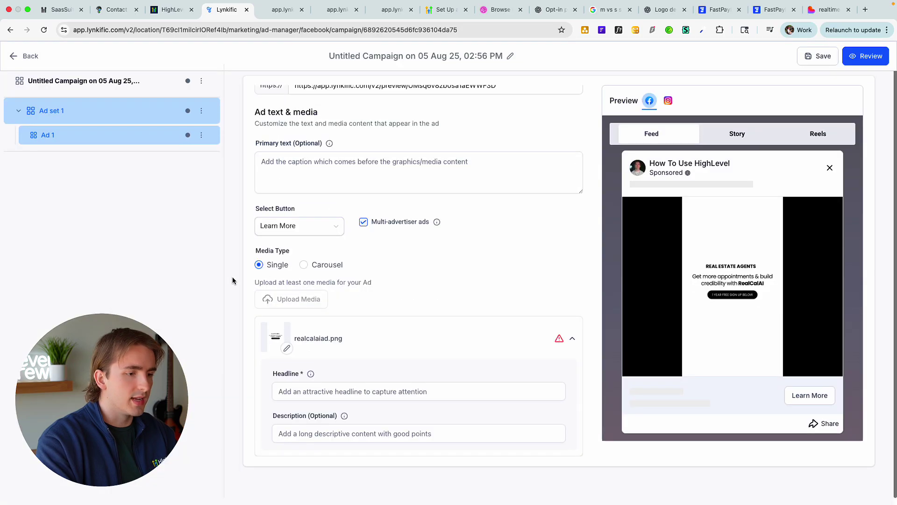
Give Ad 1 the headline "Sign up today!", description "The best software in the world" and primary text "Sign up for RealCalAI."
left_click(448, 391)
type("Sign up today!")
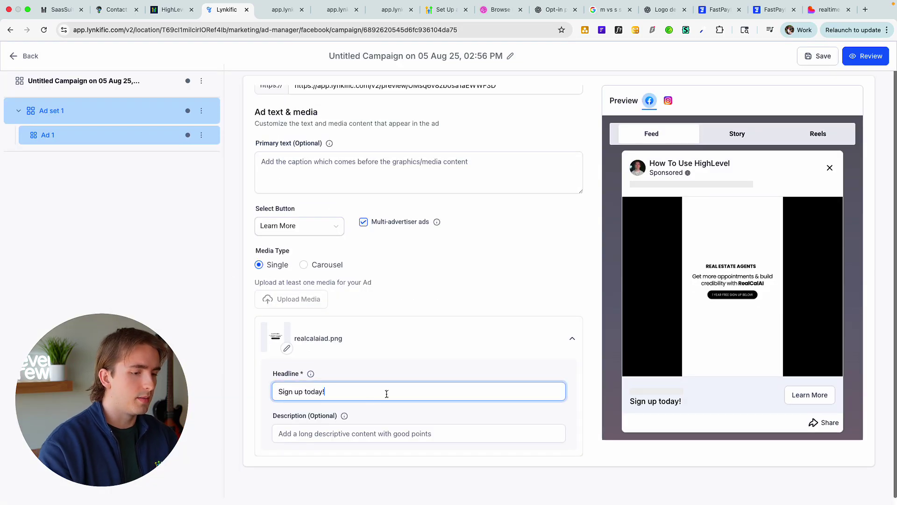
left_click(390, 435)
type("The best software in the world")
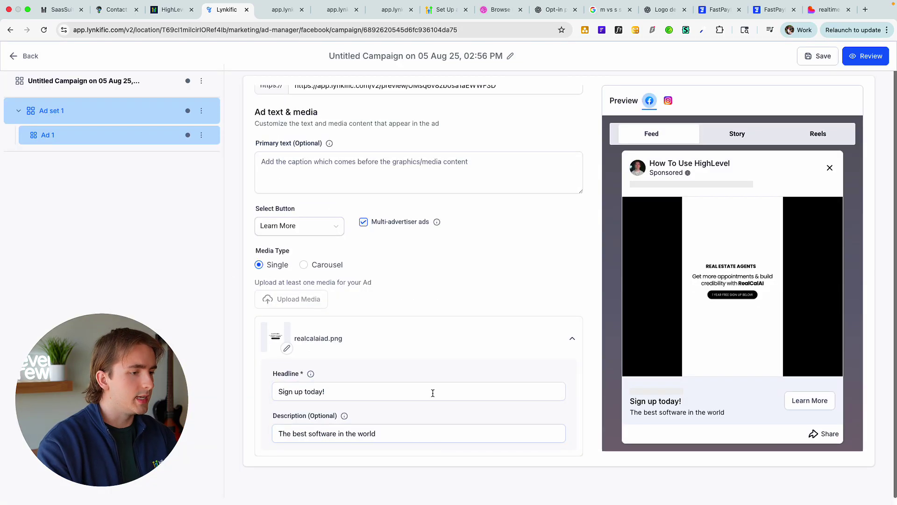
scroll(347, 363, "up", 2)
left_click(351, 249)
type("Sign up for RealCalAI.")
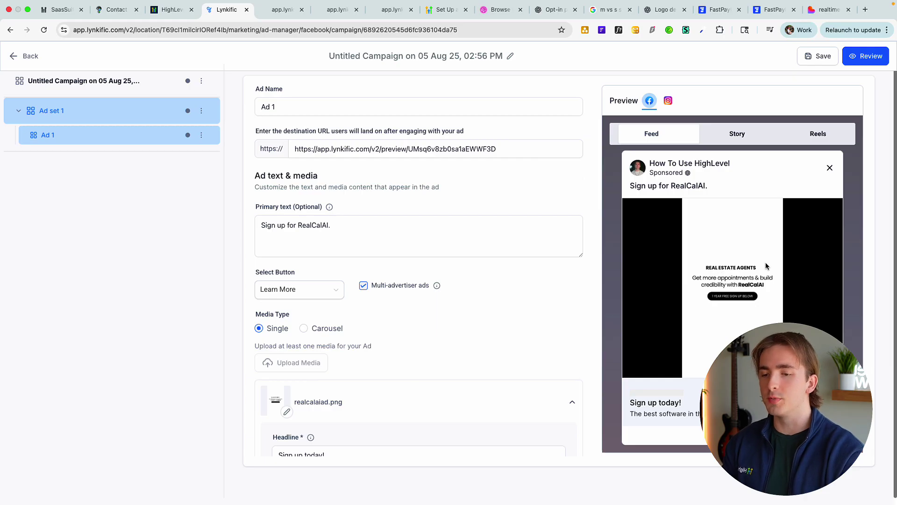
Look through the sales funnel preview page and its Get Instant Access order form popup, and close the popup
left_click(283, 9)
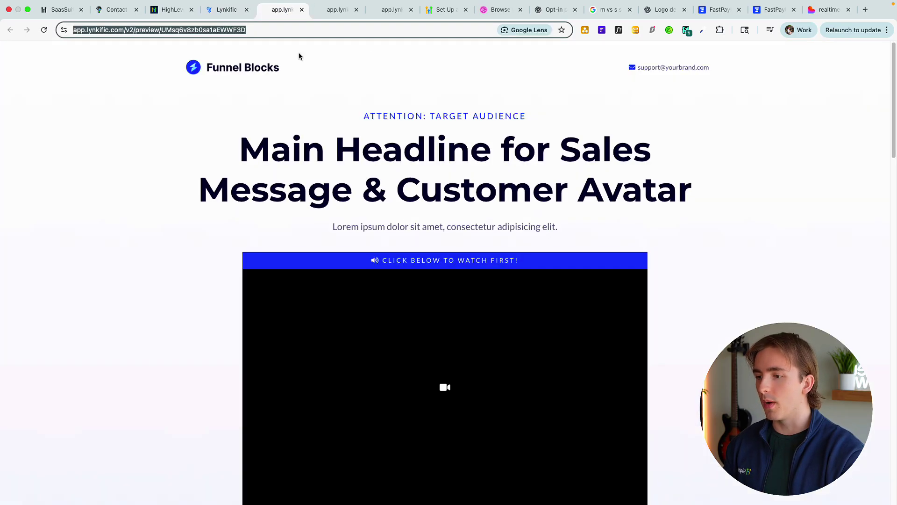
scroll(476, 274, "down", 10)
scroll(481, 277, "down", 5)
scroll(481, 281, "up", 15)
scroll(489, 369, "down", 10)
left_click(450, 160)
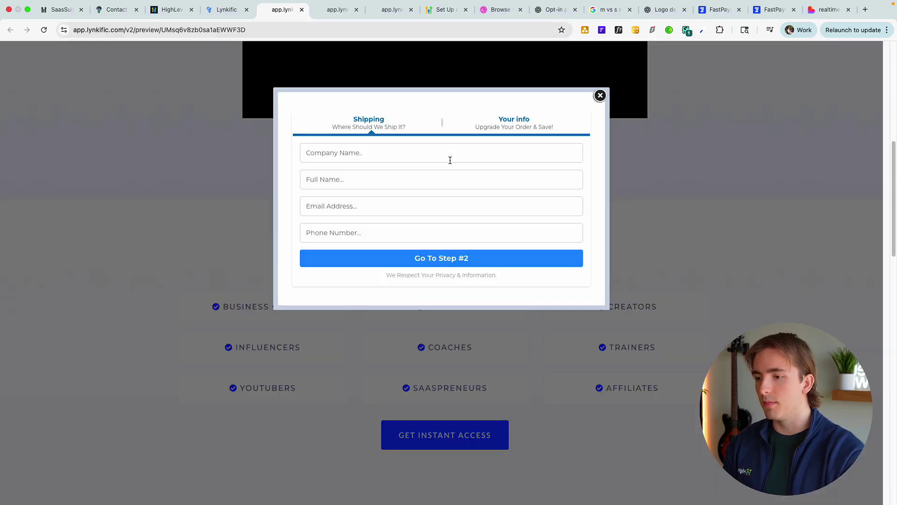
left_click(600, 96)
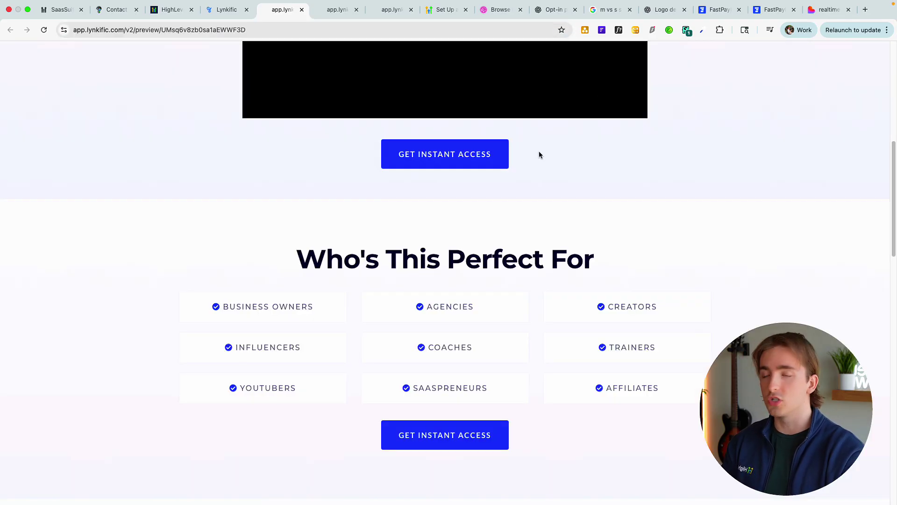
Return to the Lynkific account, leave the campaign editor and look through the Foundational Setup lessons in Software Onboarding
left_click(226, 10)
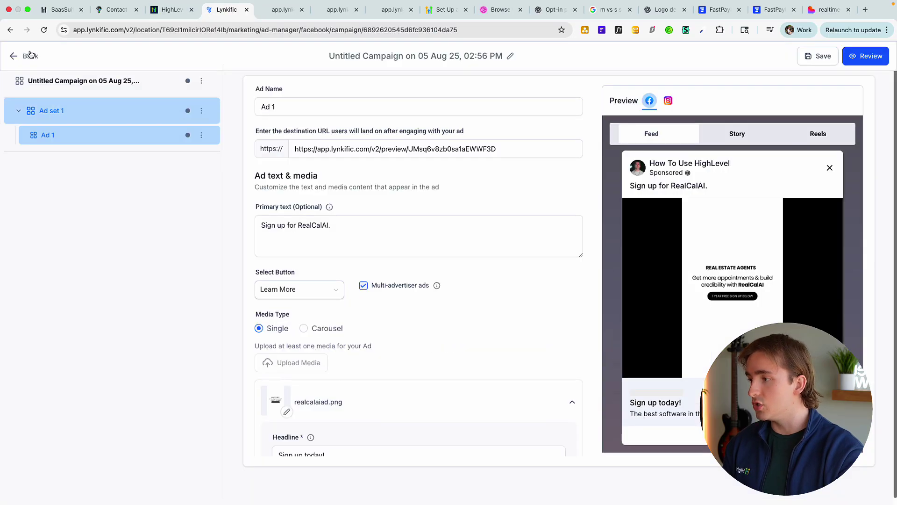
left_click(462, 301)
scroll(409, 254, "down", 2)
scroll(410, 253, "up", 2)
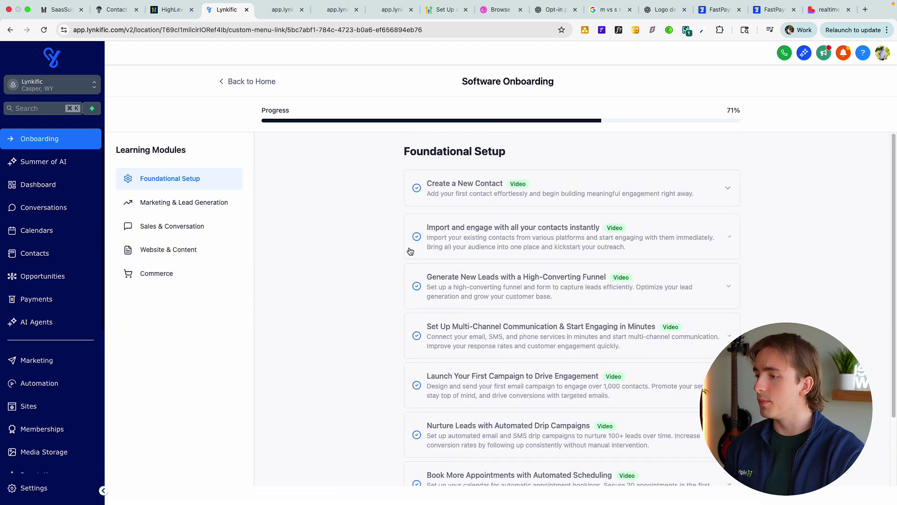